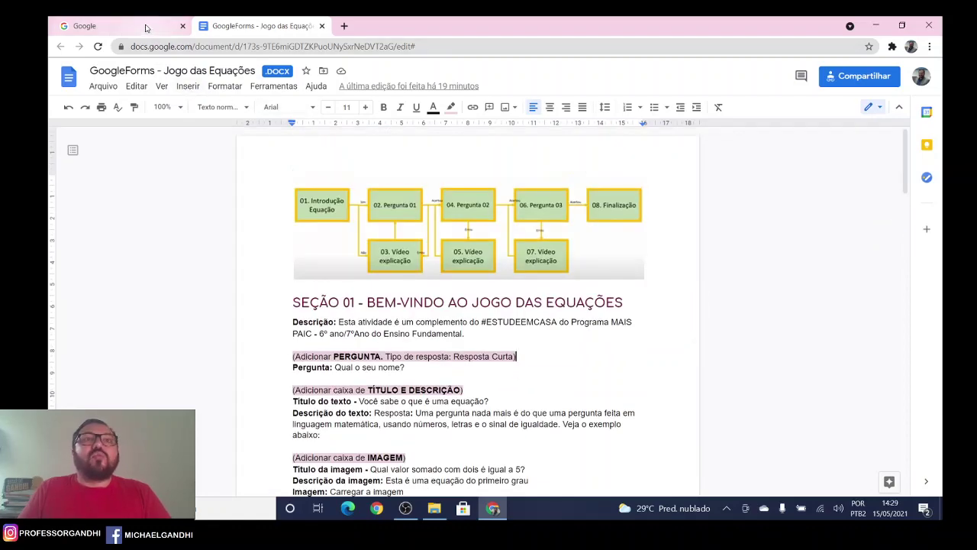
# Open Google Forms from the Google home page and create a blank form.
pyautogui.click(145, 27)
pyautogui.click(894, 76)
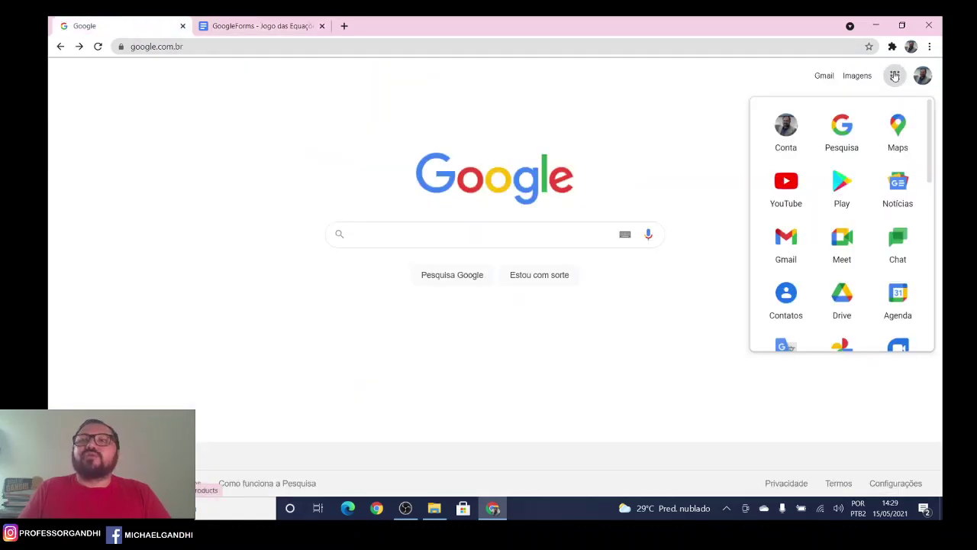
pyautogui.scroll(-6, 841, 258)
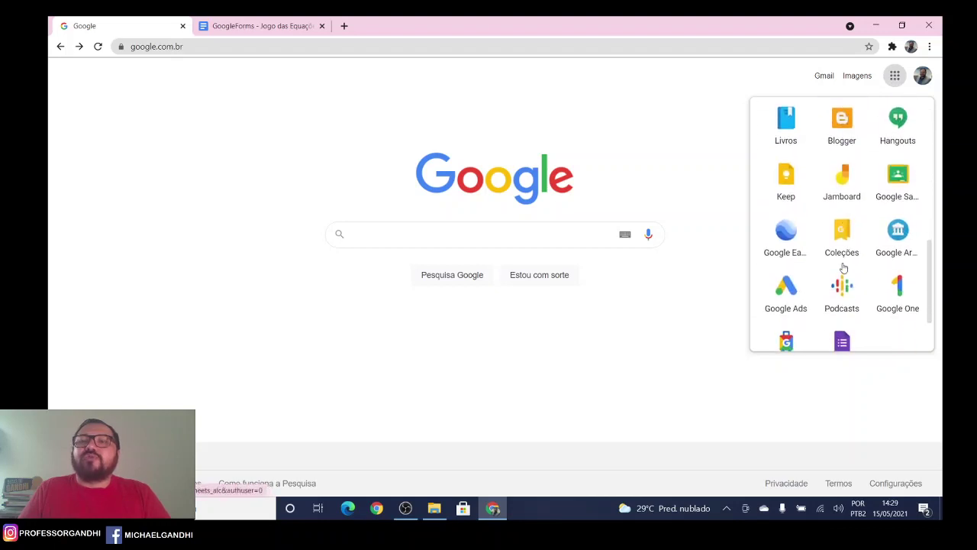
pyautogui.click(842, 271)
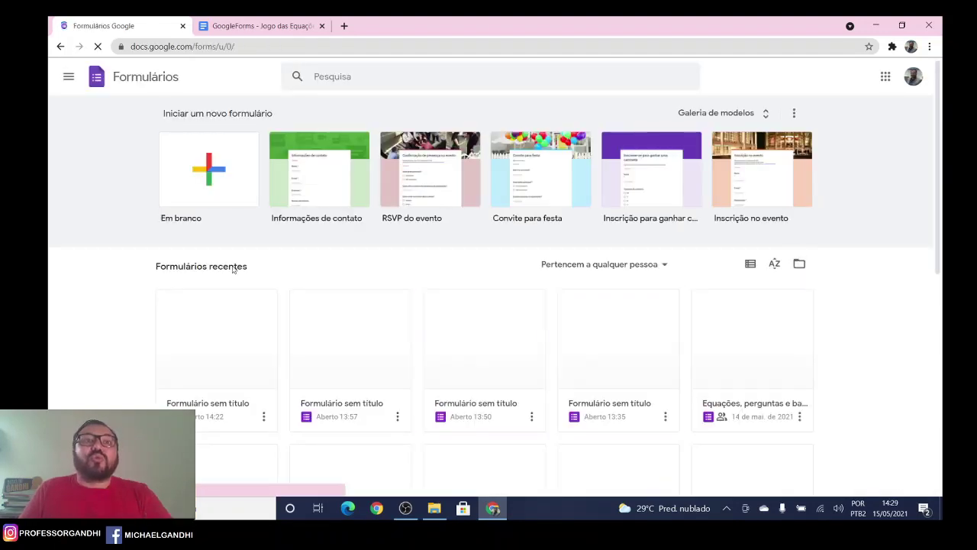
pyautogui.click(204, 155)
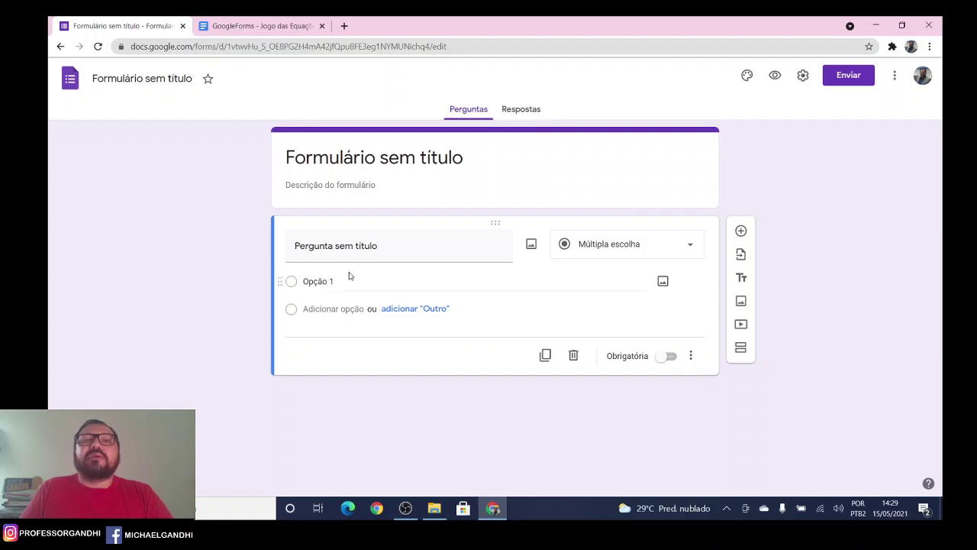
# Change the form's theme colour to light green, keeping its lightest matching background.
pyautogui.click(747, 76)
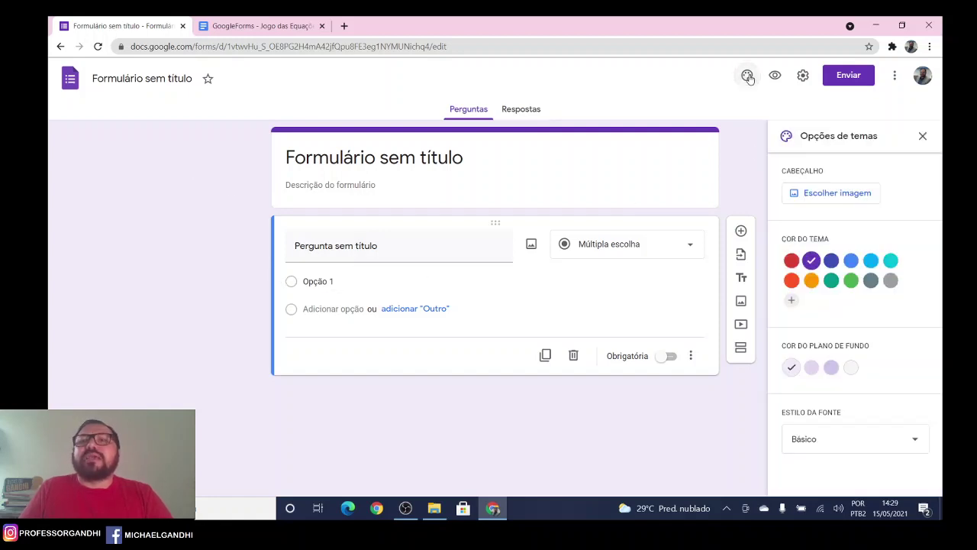
pyautogui.click(832, 283)
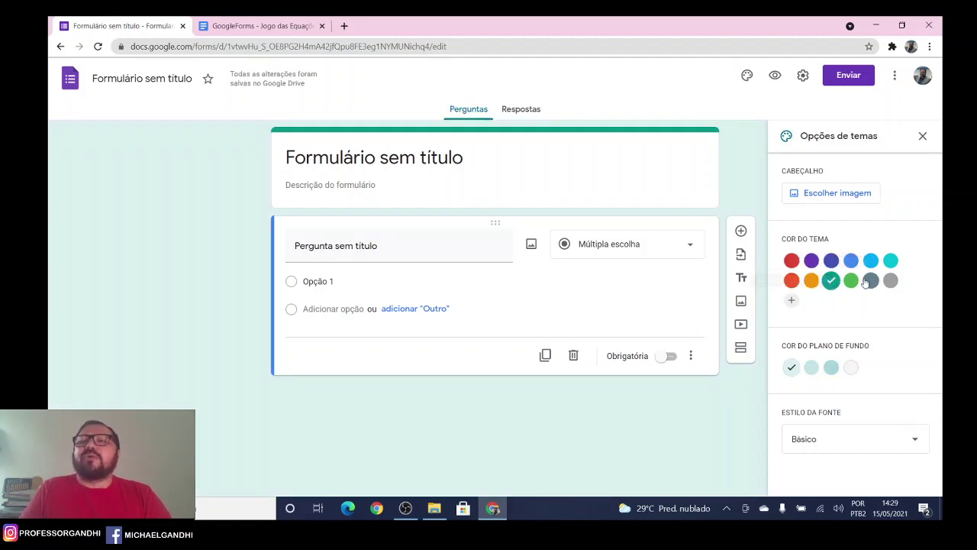
pyautogui.click(851, 281)
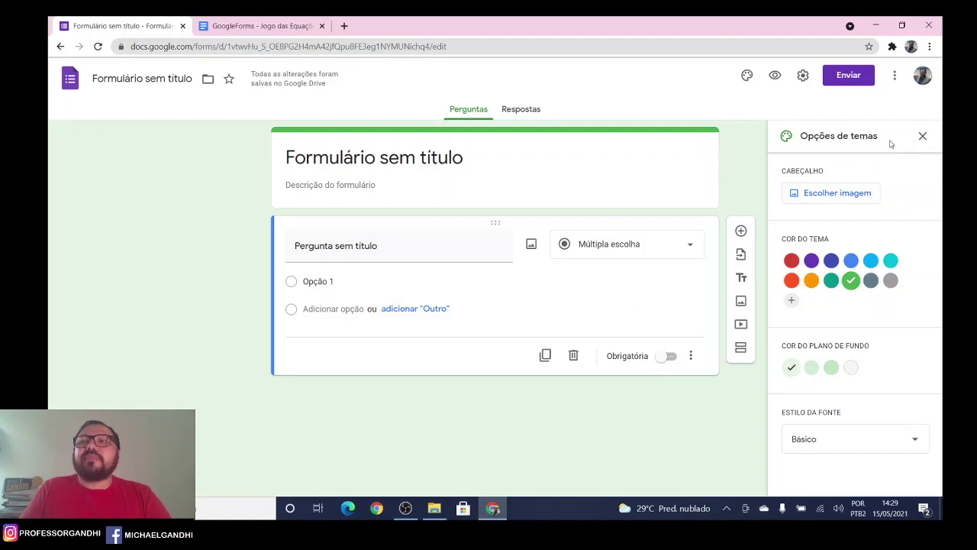
pyautogui.click(921, 136)
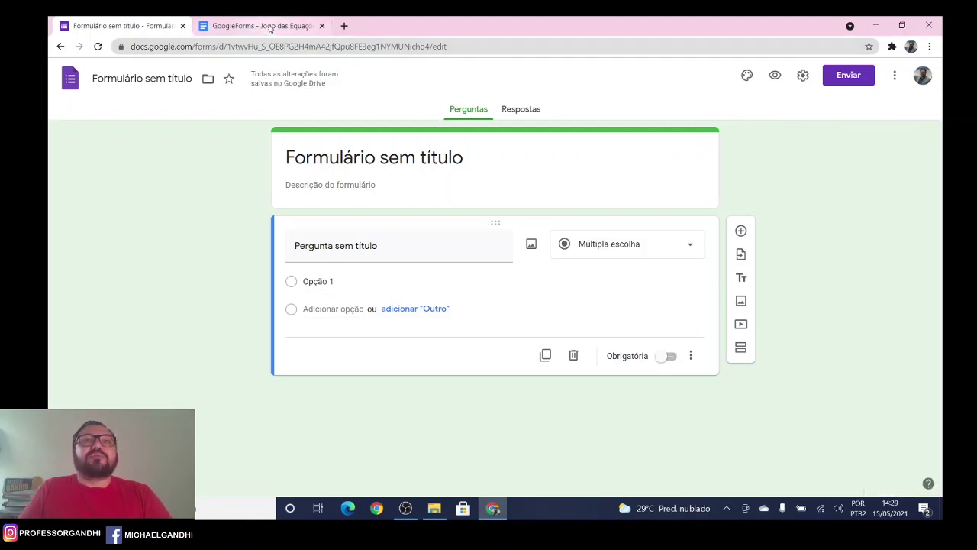
# Copy "BEM-VINDO AO JOGO DAS EQUAÇÕES" from the section 01 heading in the planning document into the form's title.
pyautogui.click(301, 26)
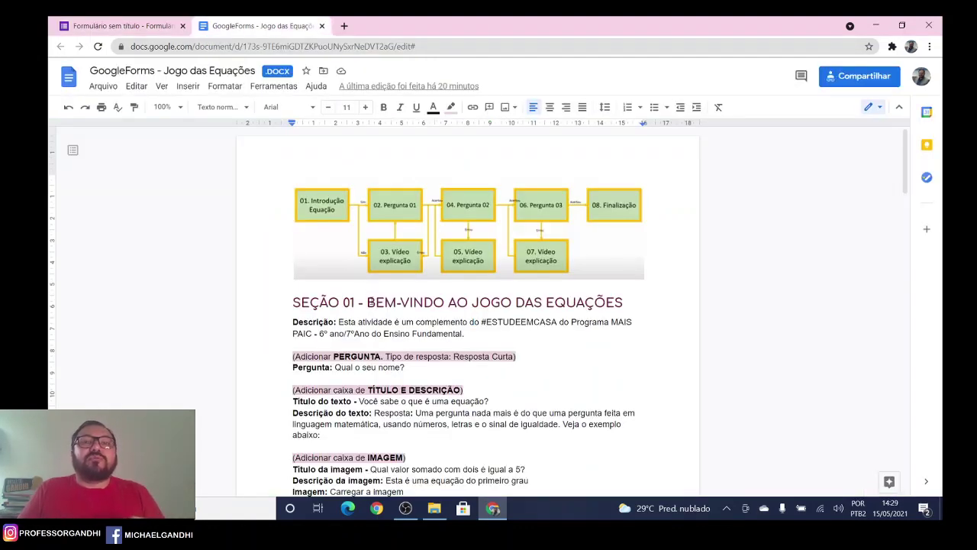
pyautogui.moveTo(366, 302); pyautogui.dragTo(624, 305)
pyautogui.hotkey('ctrl', 'c')
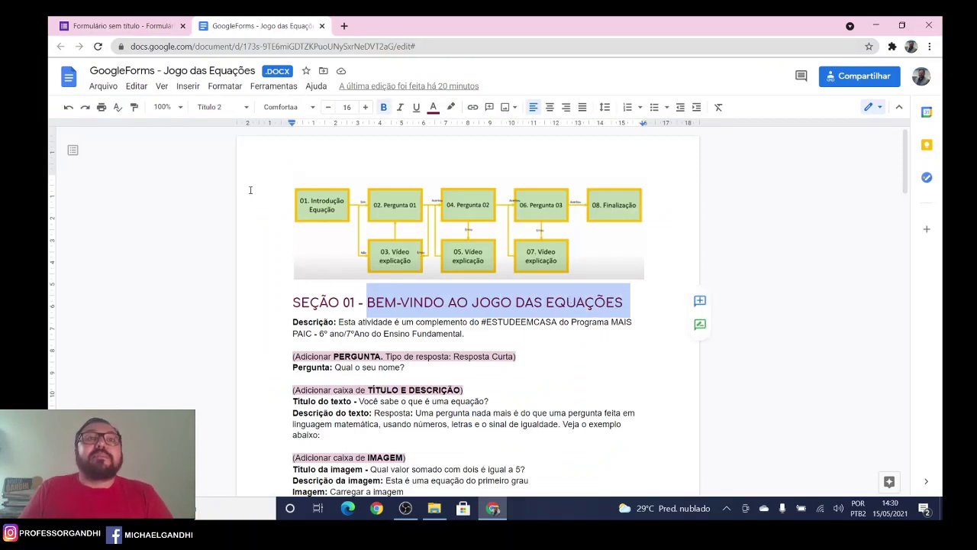
pyautogui.click(142, 22)
pyautogui.click(437, 163)
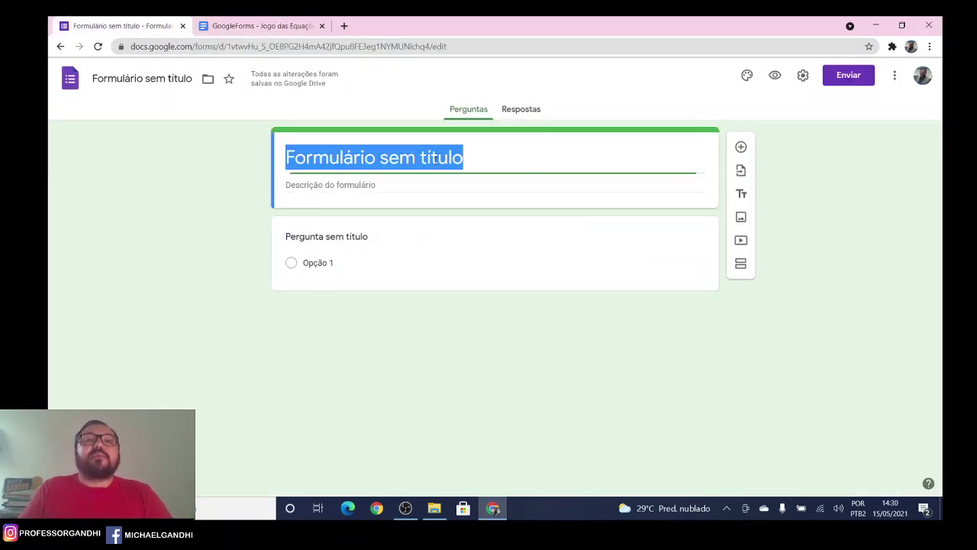
pyautogui.hotkey('ctrl', 'v')
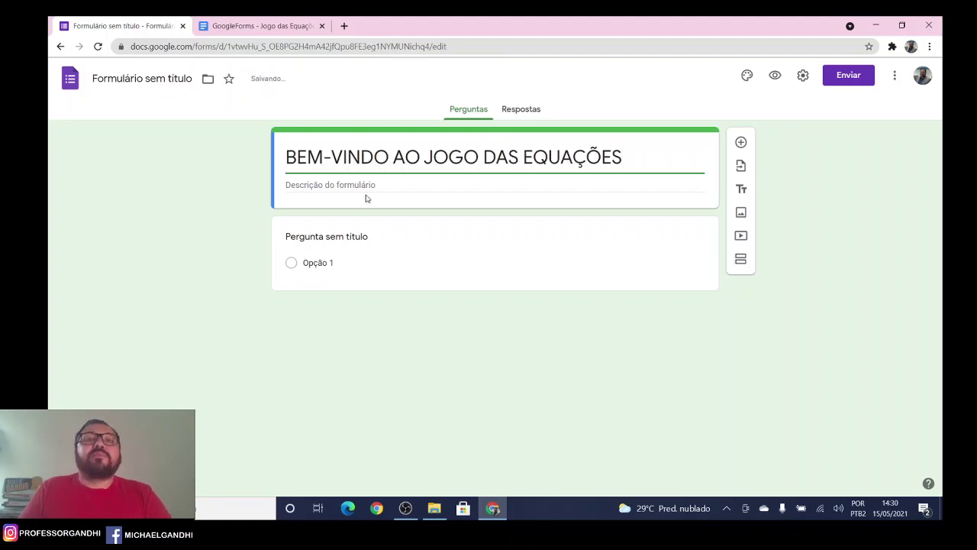
# Copy the section 01 description about #ESTUDEEMCASA from the planning document into the form description, without a trailing blank line.
pyautogui.click(248, 26)
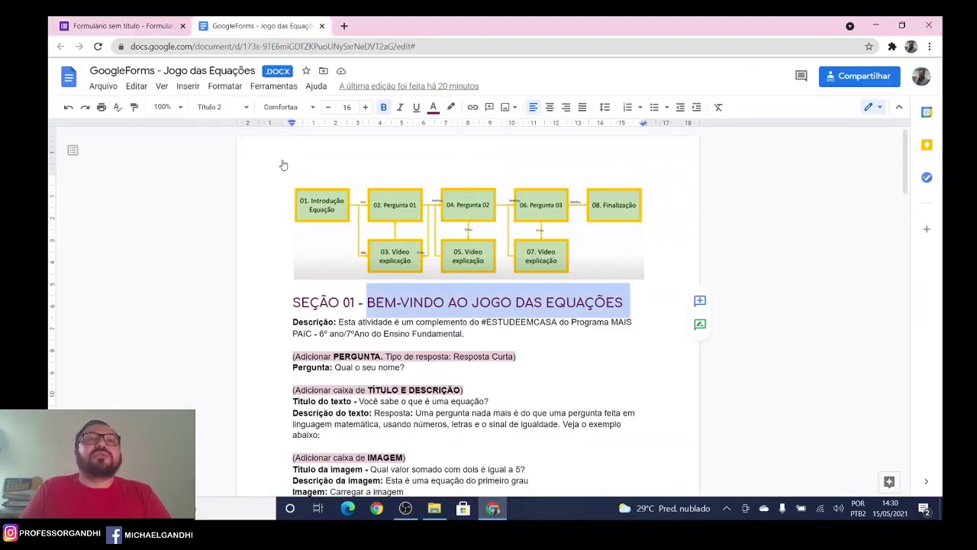
pyautogui.moveTo(340, 322); pyautogui.dragTo(473, 330)
pyautogui.hotkey('ctrl', 'c')
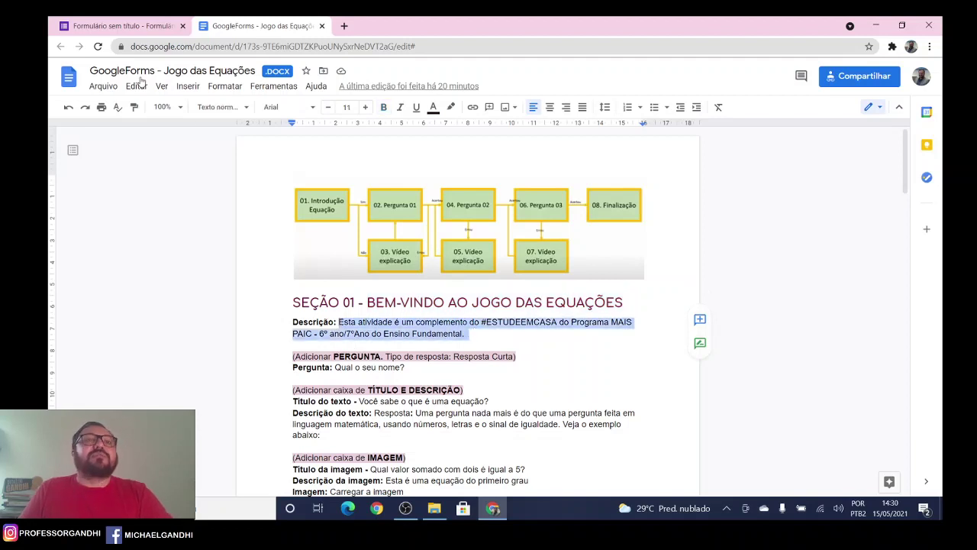
pyautogui.click(125, 26)
pyautogui.click(385, 185)
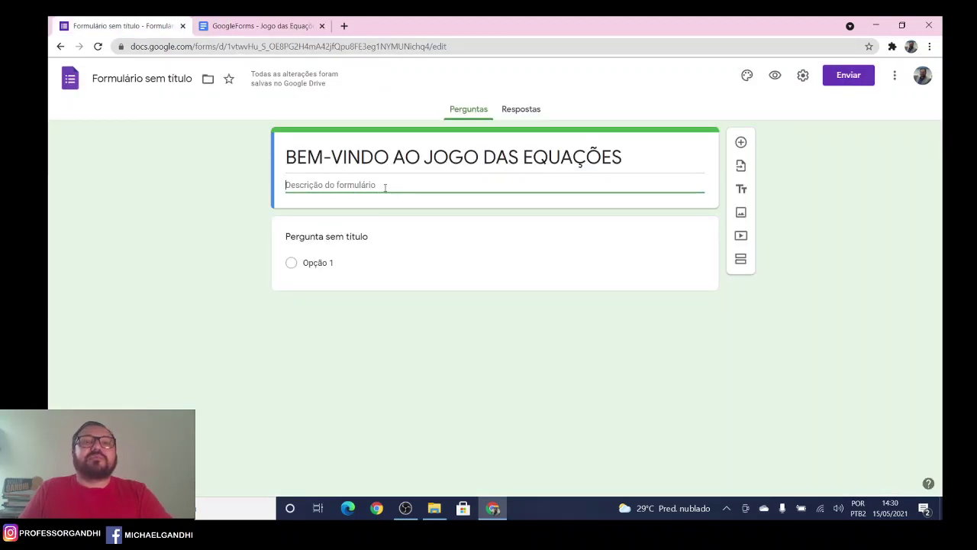
pyautogui.hotkey('ctrl', 'v')
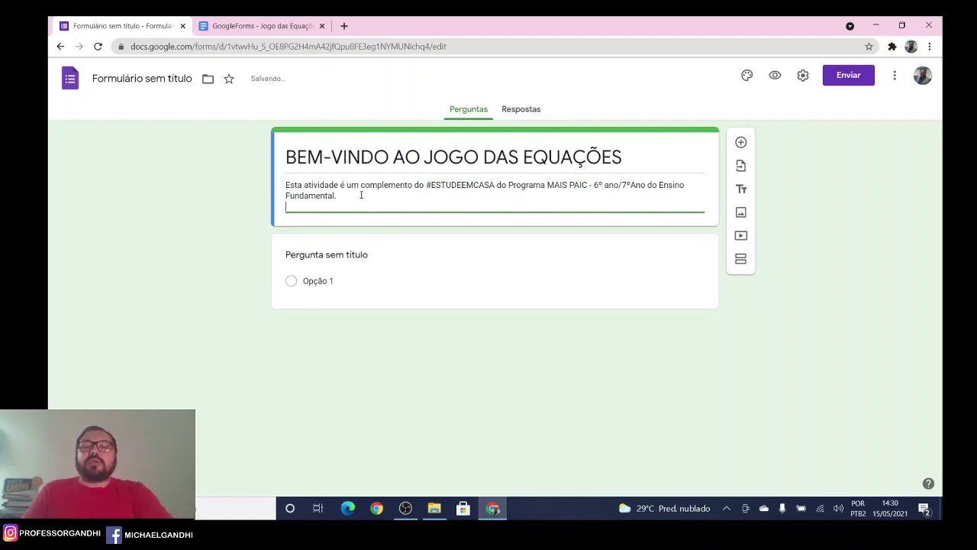
pyautogui.press('BackSpace')
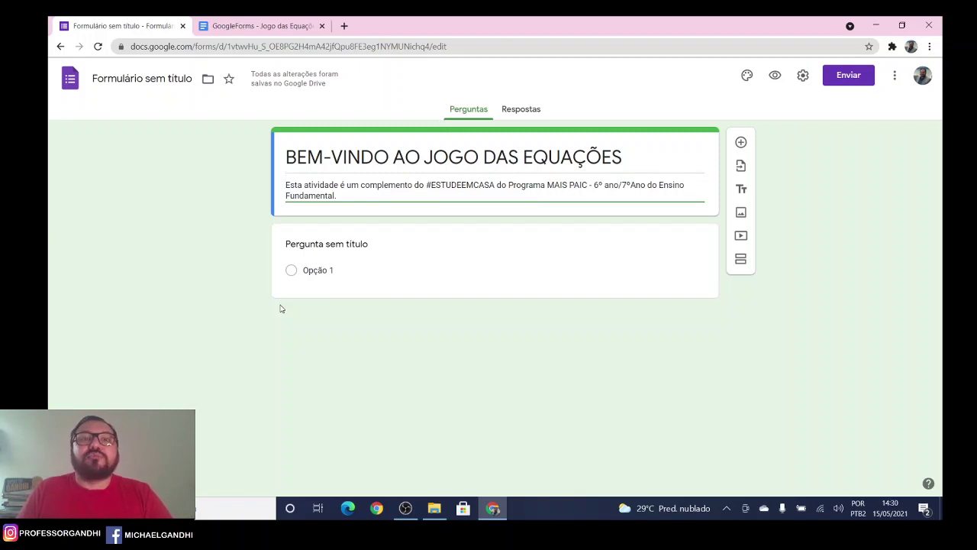
# Copy "Qual o seu nome?" from the planning document into the first question and set its answer type to Resposta curta.
pyautogui.click(618, 249)
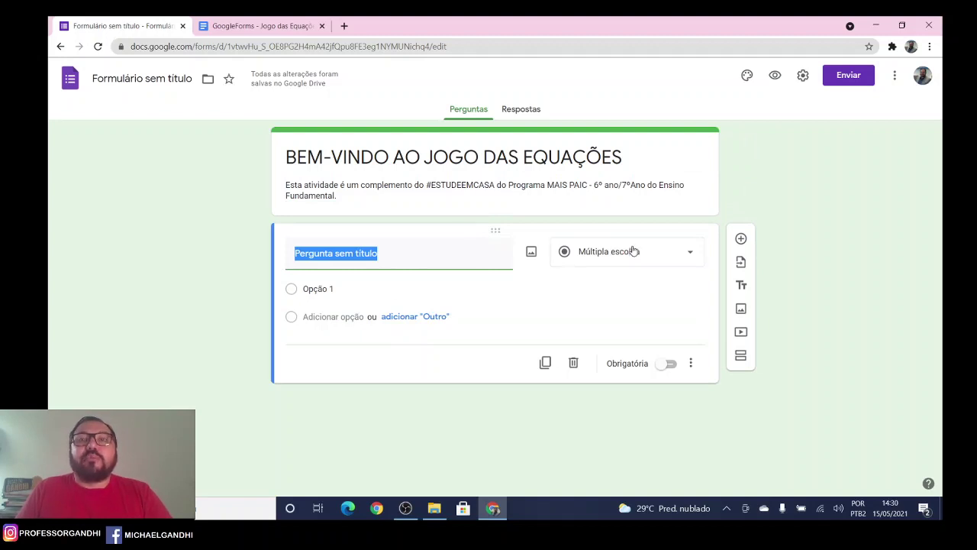
pyautogui.click(264, 26)
pyautogui.scroll(-3, 448, 304)
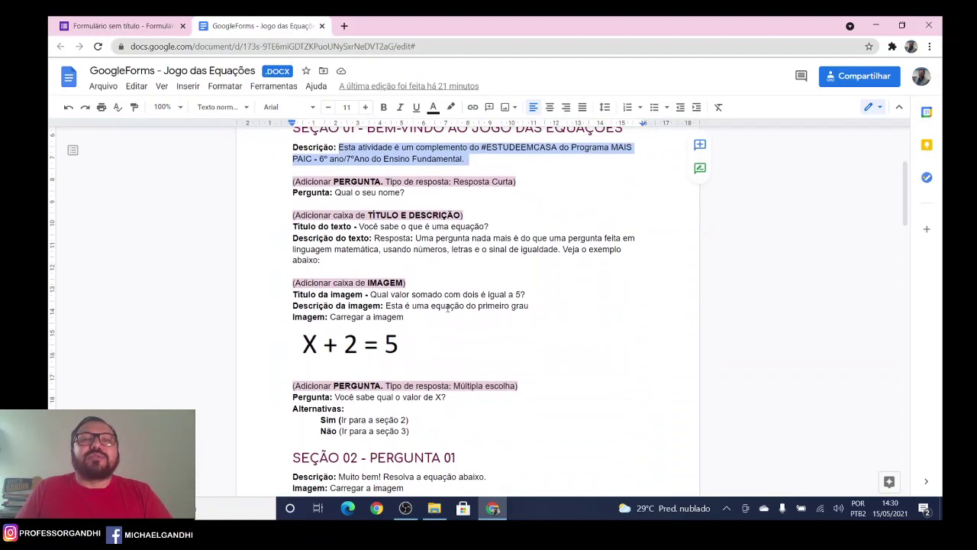
pyautogui.click(433, 190)
pyautogui.moveTo(407, 191); pyautogui.dragTo(335, 193)
pyautogui.hotkey('ctrl', 'c')
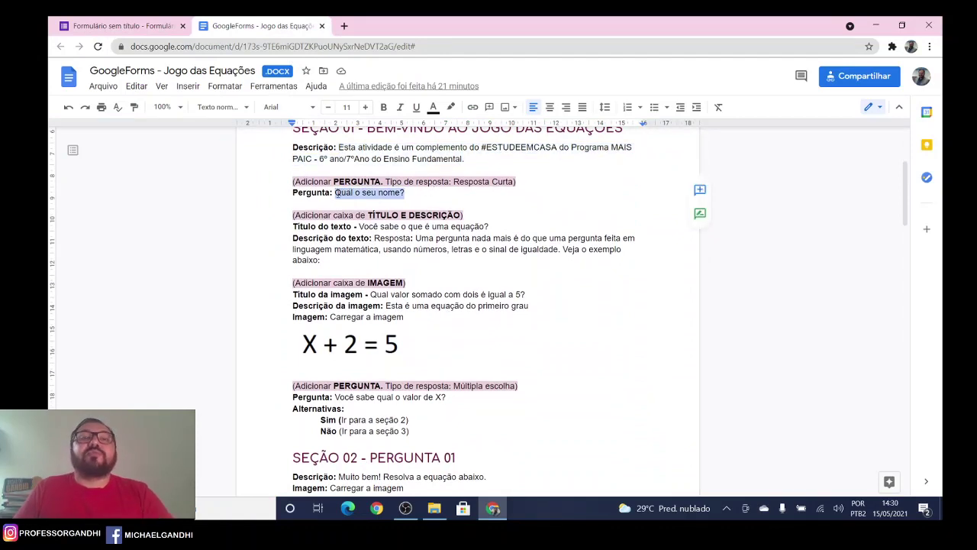
pyautogui.click(142, 27)
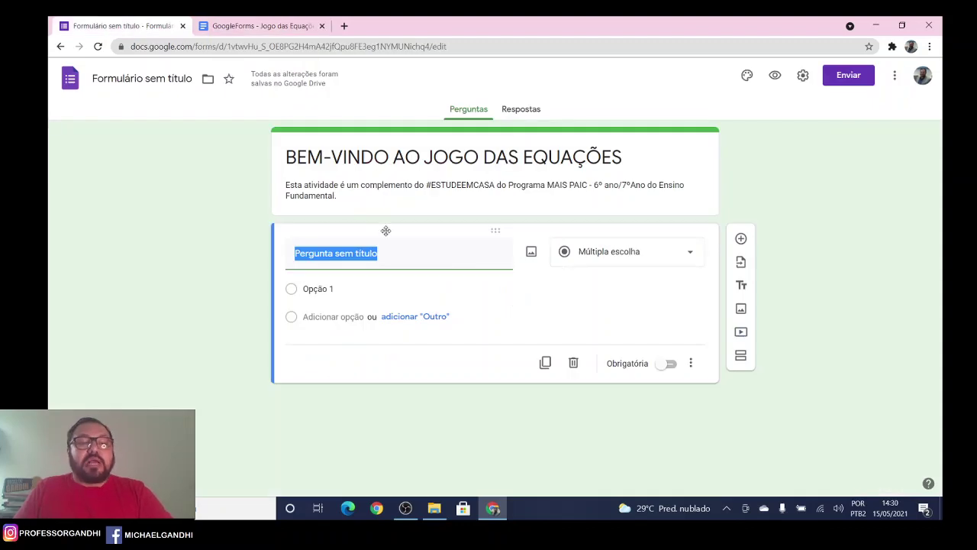
pyautogui.hotkey('ctrl', 'v')
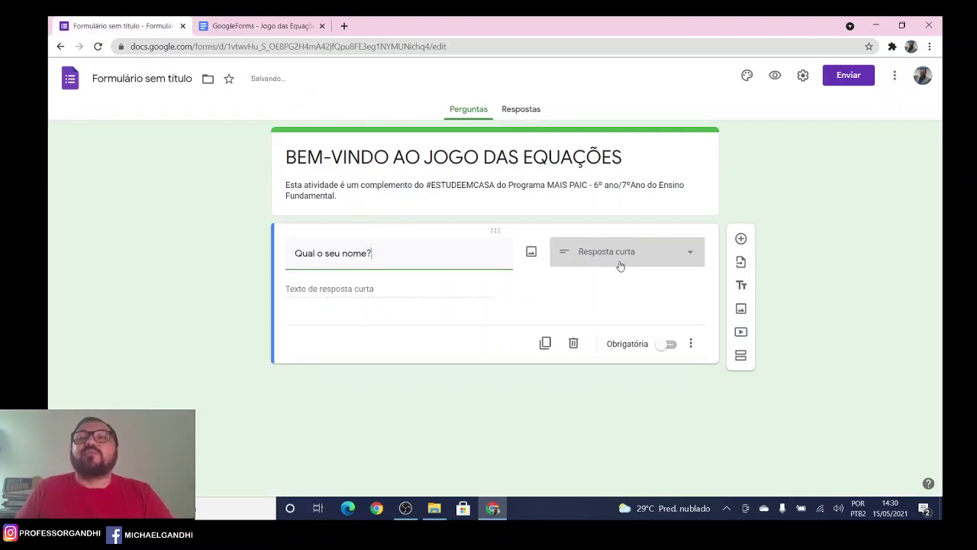
pyautogui.click(689, 252)
pyautogui.click(611, 147)
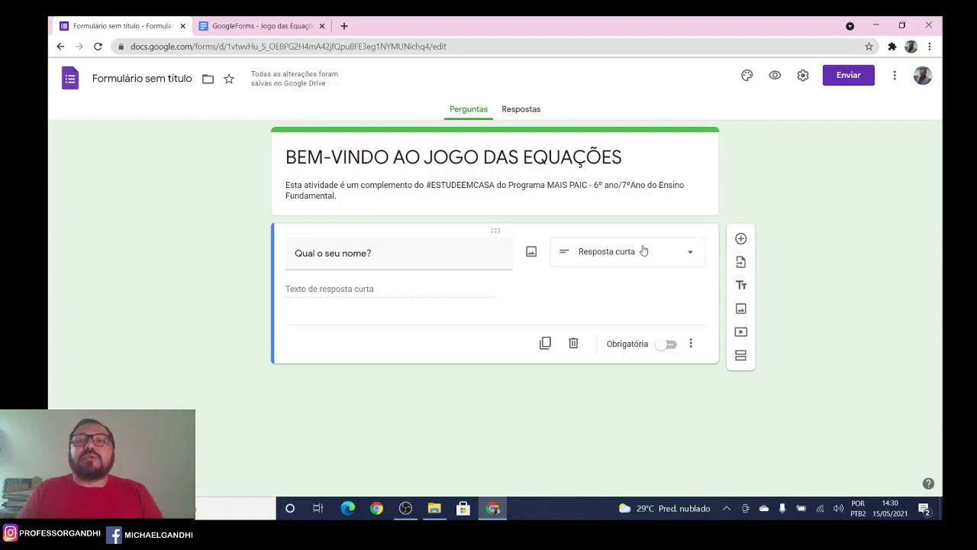
# Make the "Qual o seu nome?" question required and check the form in a preview.
pyautogui.click(669, 345)
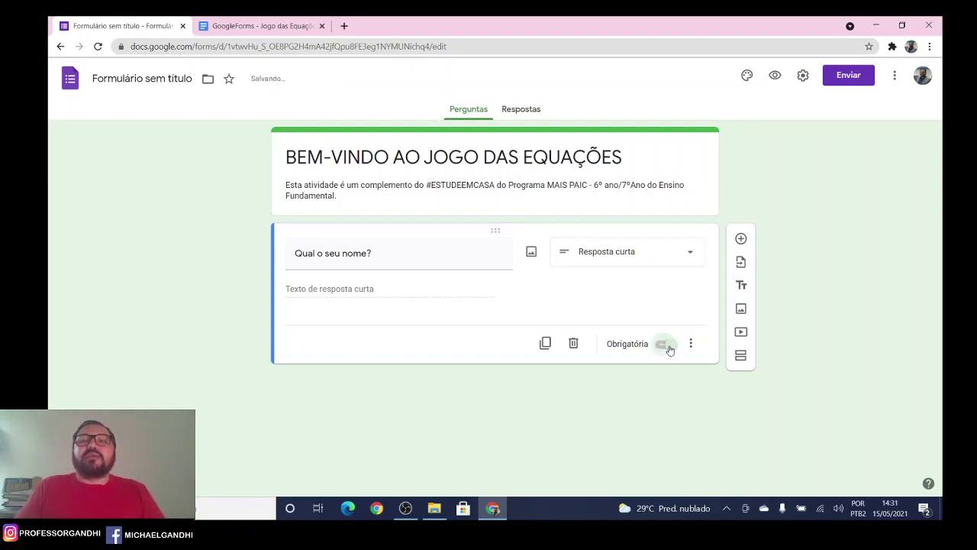
pyautogui.click(670, 346)
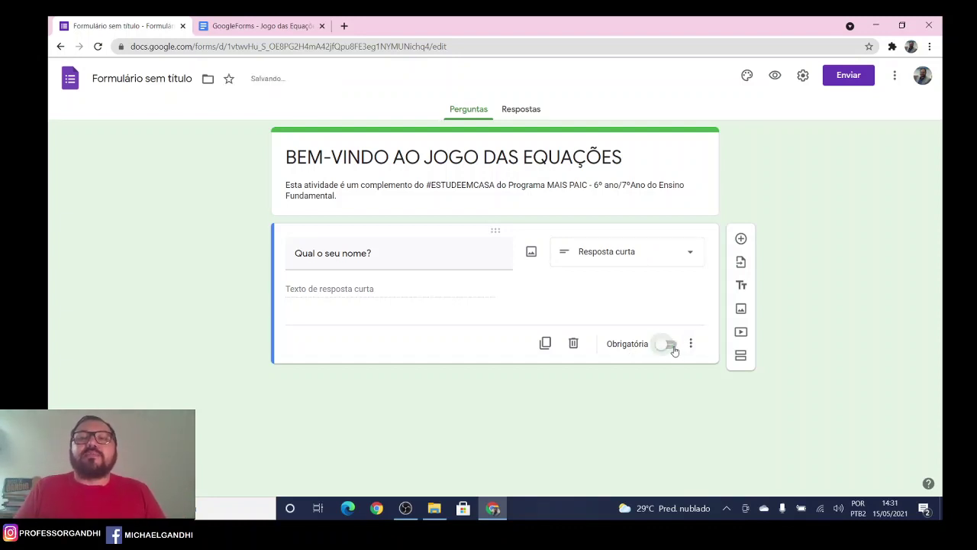
pyautogui.click(672, 348)
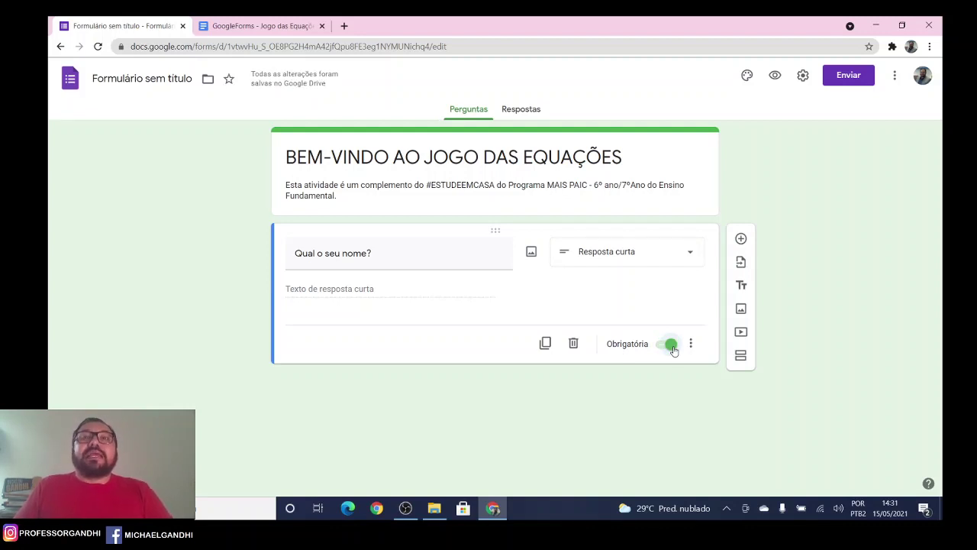
pyautogui.click(773, 90)
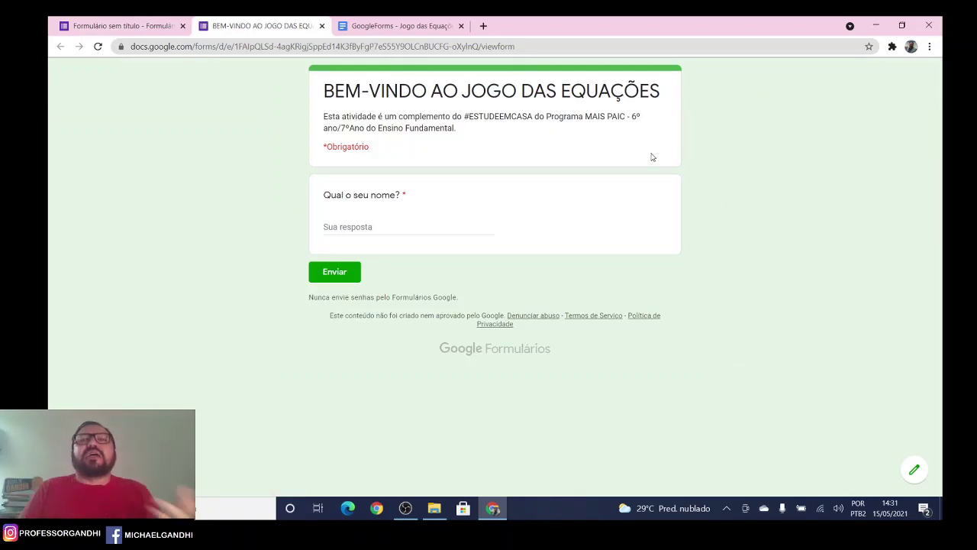
pyautogui.click(321, 26)
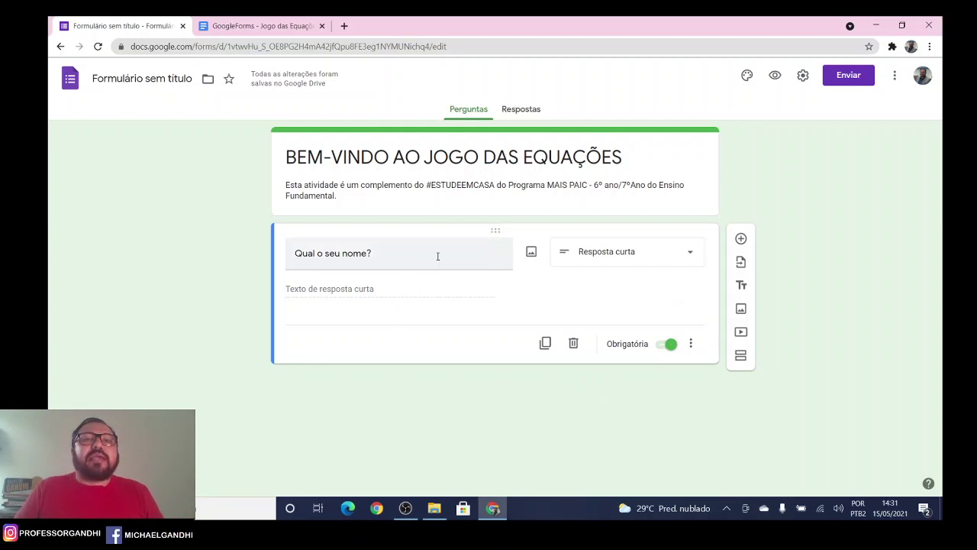
# Add a title and description block below the name question, with the title "Você sabe o que é uma equação?" copied from the planning document.
pyautogui.click(244, 26)
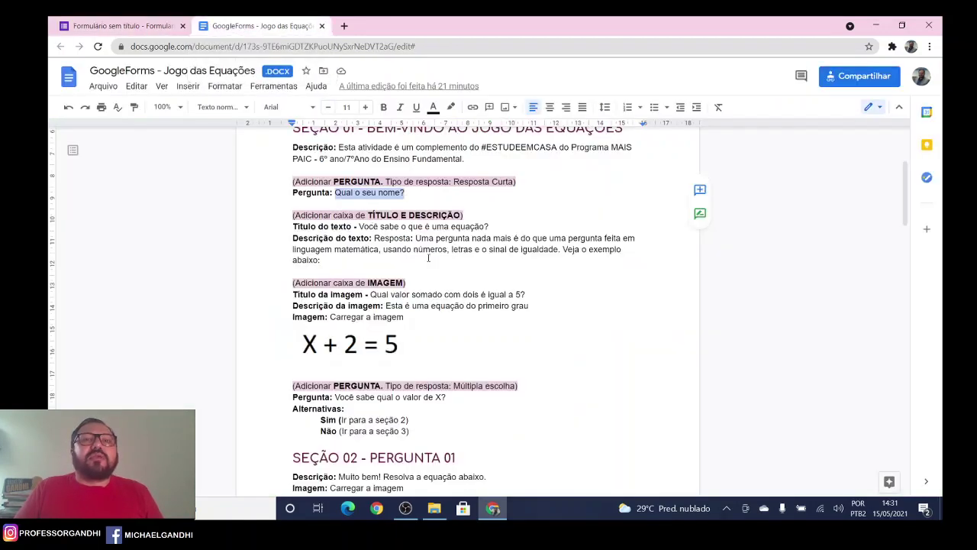
pyautogui.click(406, 226)
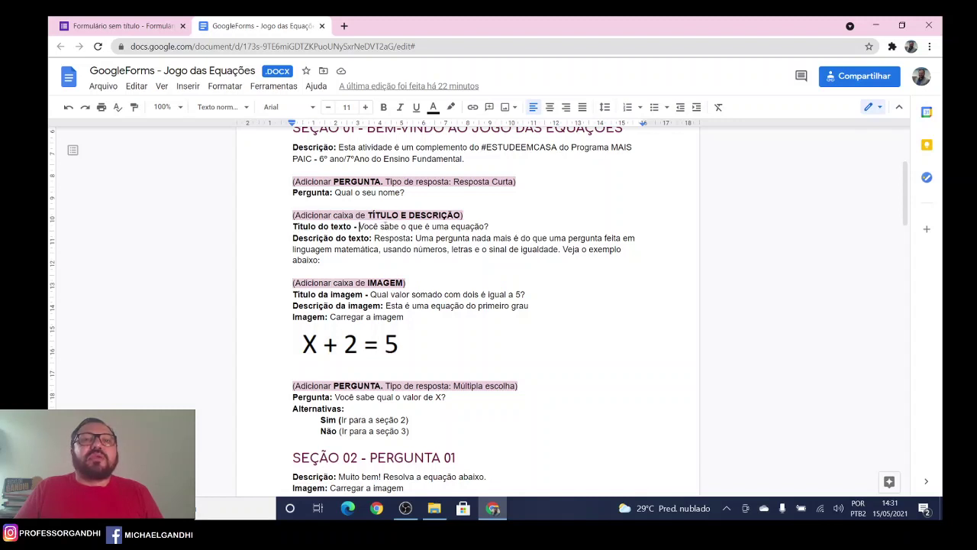
pyautogui.moveTo(359, 227); pyautogui.dragTo(491, 230)
pyautogui.hotkey('ctrl', 'c')
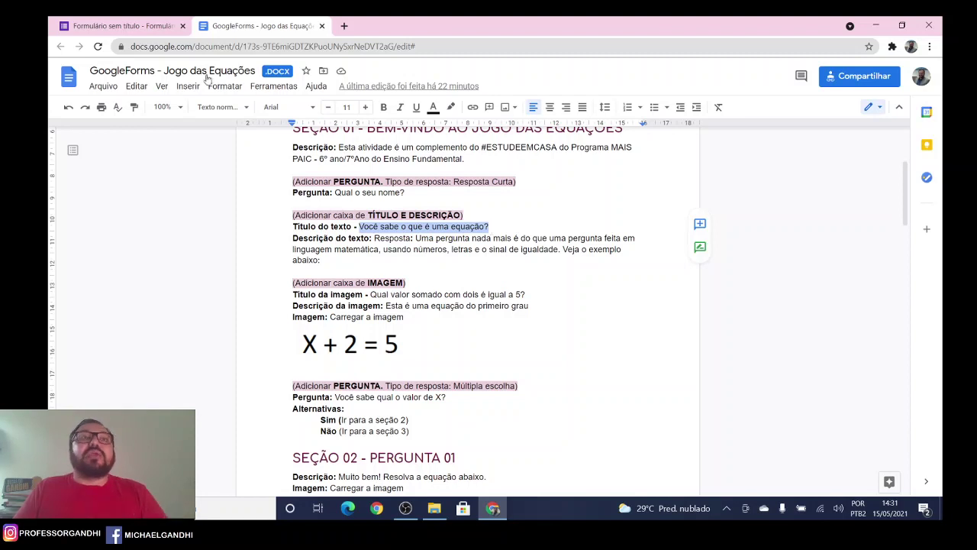
pyautogui.click(145, 27)
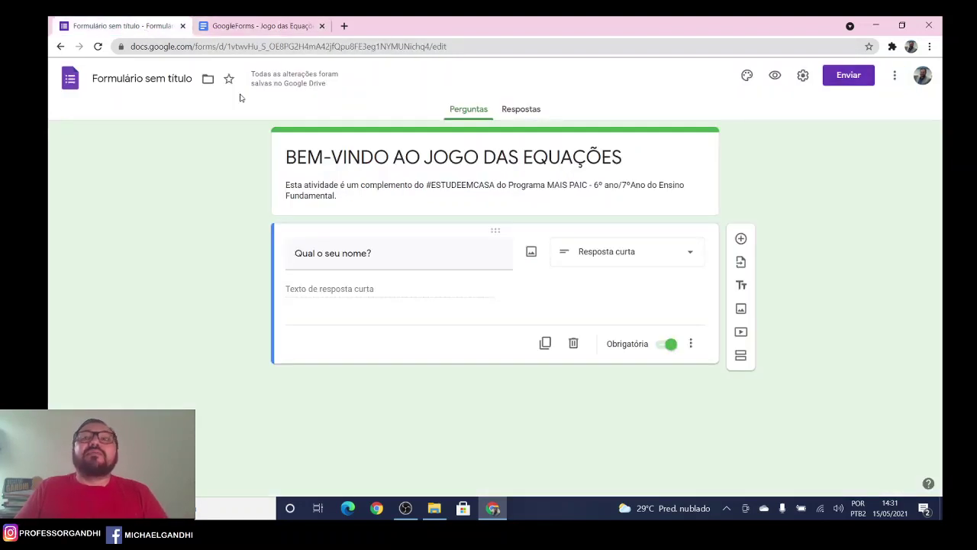
pyautogui.click(742, 284)
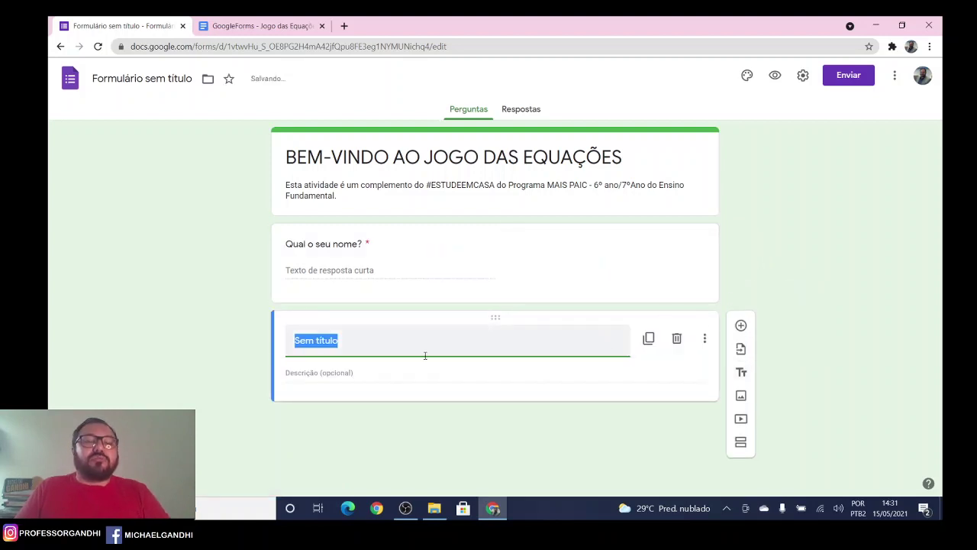
pyautogui.hotkey('ctrl', 'v')
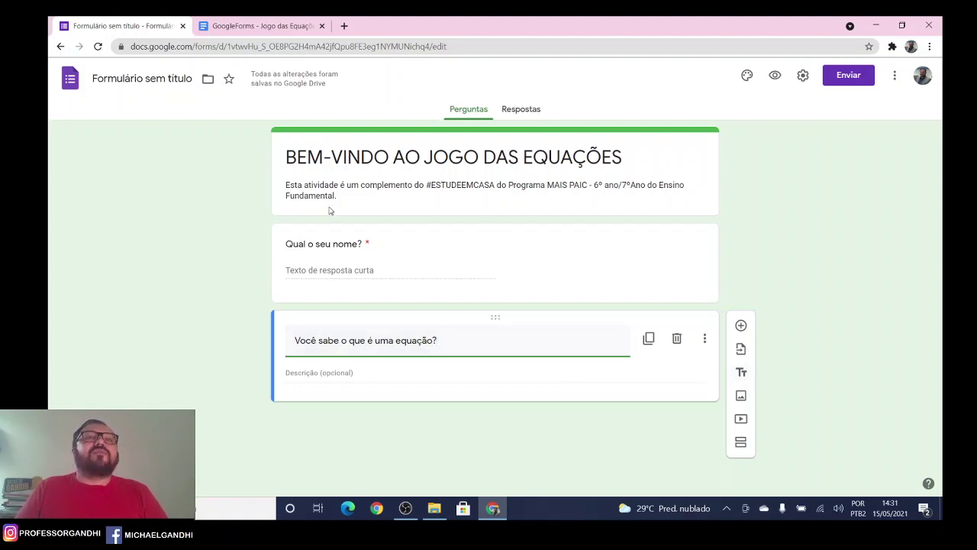
# Copy the "Descrição do texto" answer explaining what an equation is from the planning document into the description of the "Você sabe o que é uma equação?" block.
pyautogui.click(244, 21)
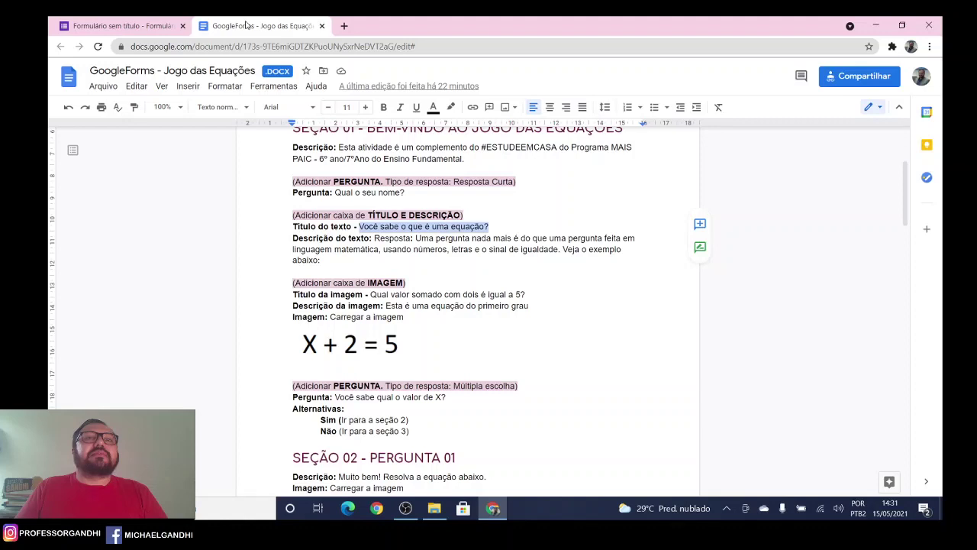
pyautogui.click(439, 256)
pyautogui.keyDown('shift'); pyautogui.click(389, 260); pyautogui.keyUp('shift')
pyautogui.hotkey('ctrl', 'c')
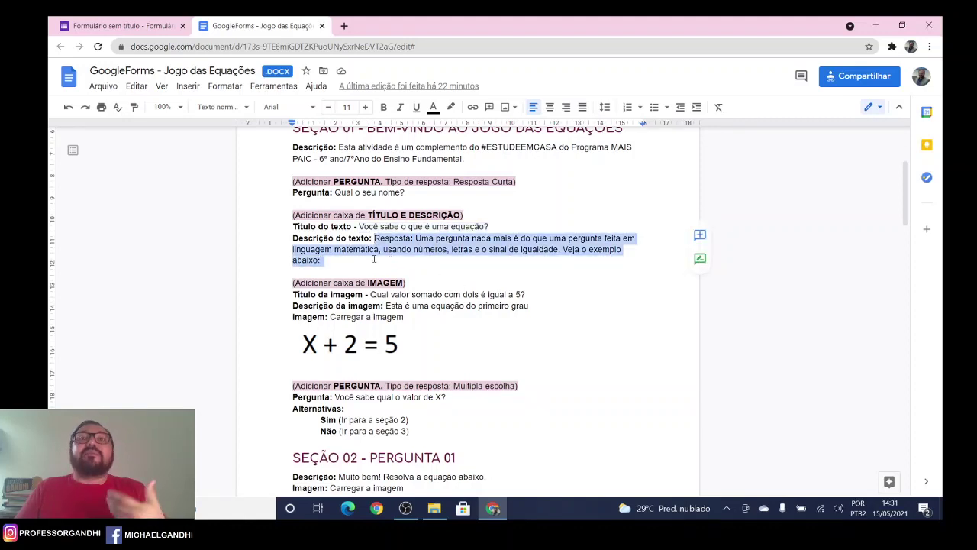
pyautogui.click(142, 27)
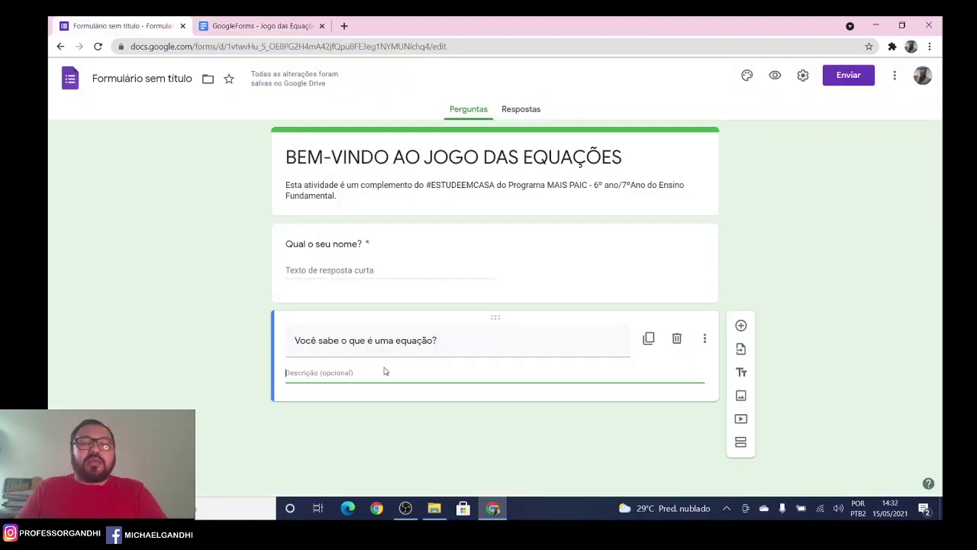
pyautogui.hotkey('ctrl', 'v')
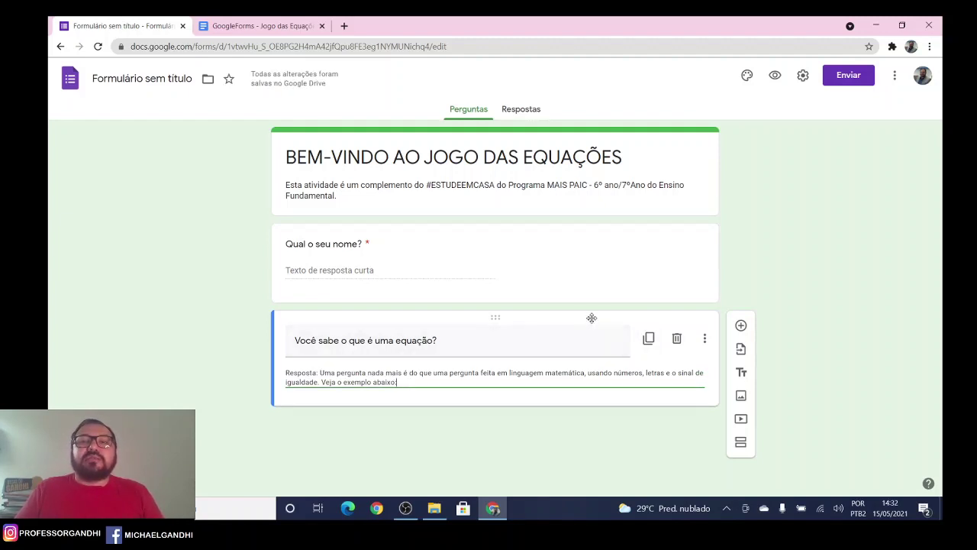
# Upload EQ 1.png as an image block below the equation explanation and align the picture to the centre.
pyautogui.click(740, 397)
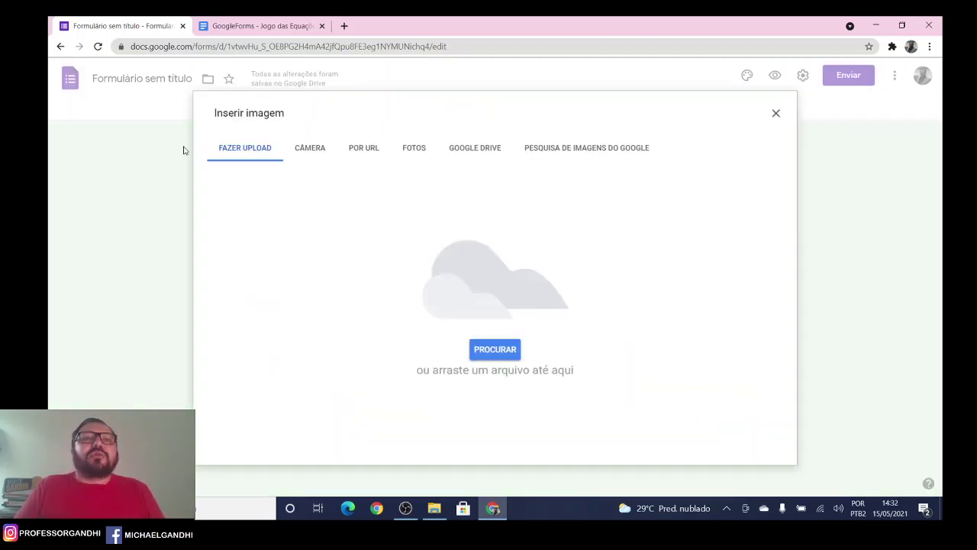
pyautogui.click(503, 354)
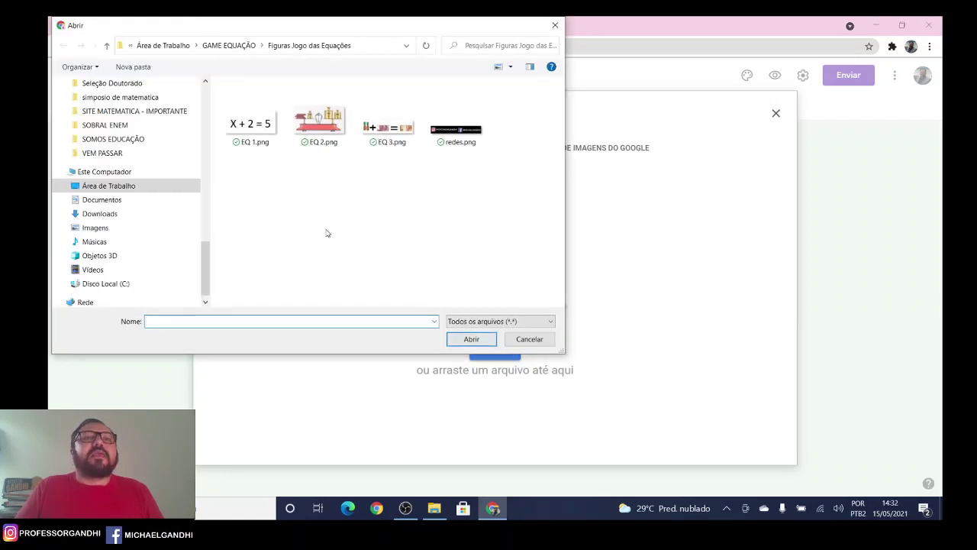
pyautogui.click(251, 129)
pyautogui.click(480, 341)
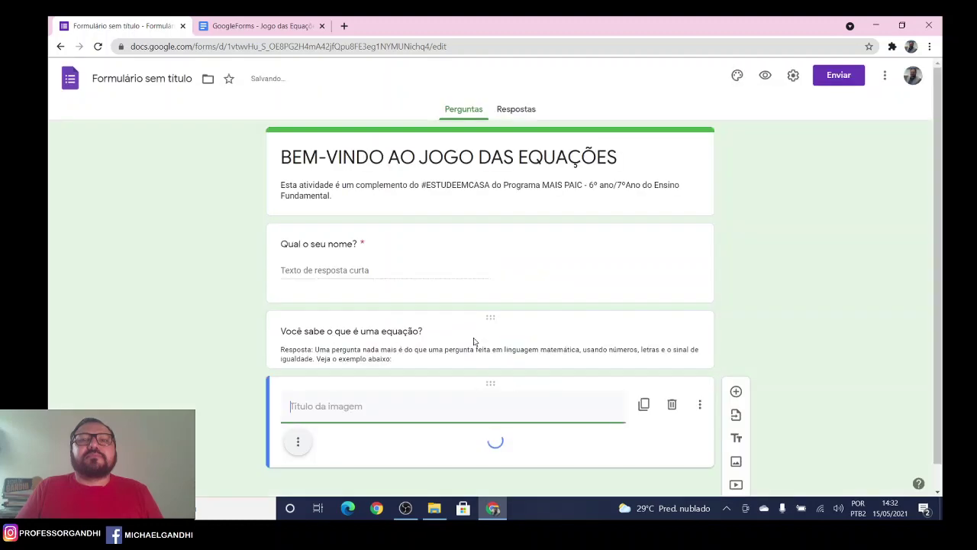
pyautogui.scroll(-1, 731, 358)
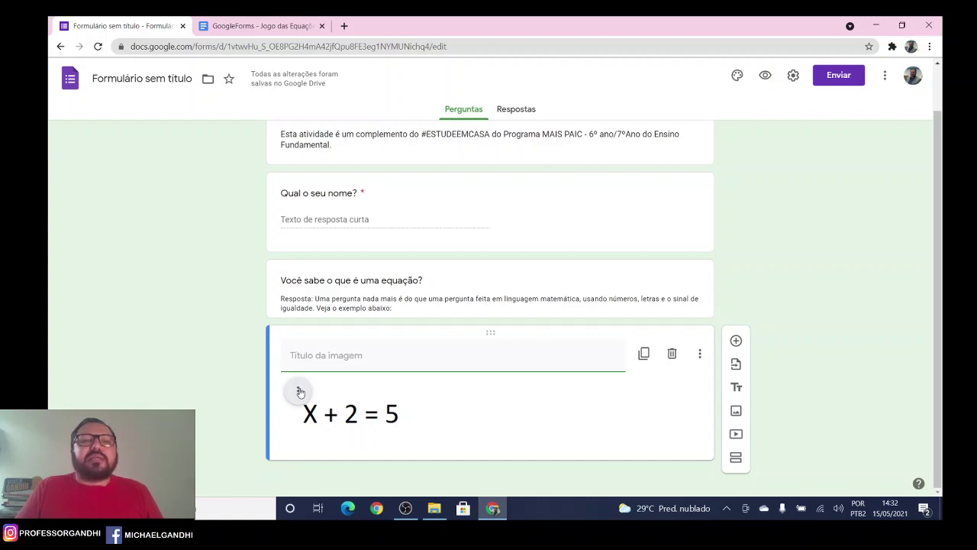
pyautogui.click(299, 390)
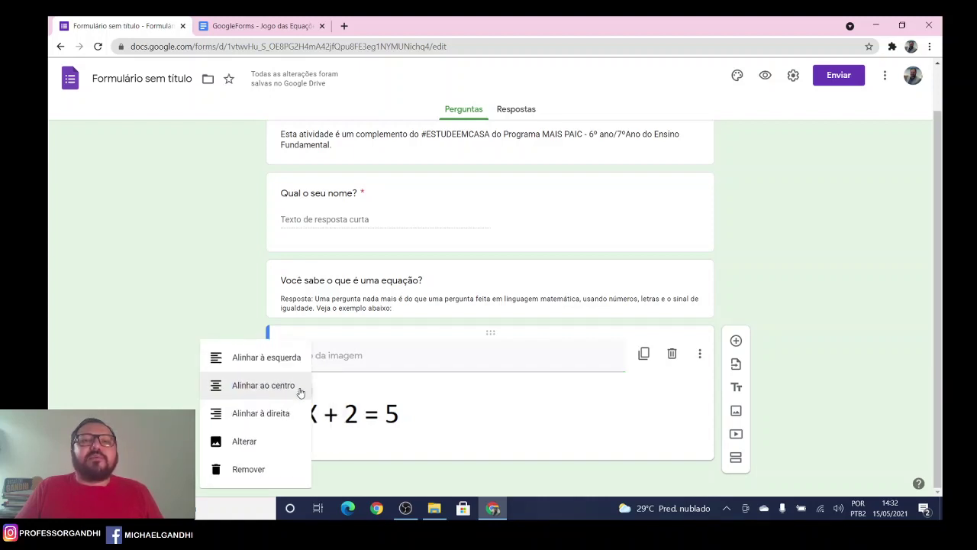
pyautogui.click(256, 387)
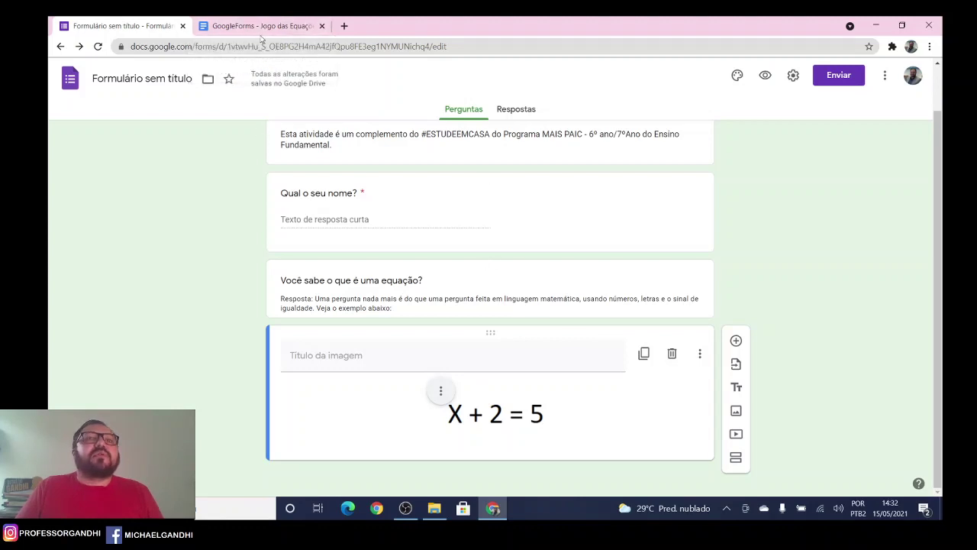
# Enable hover text for the equation image and fill it with "Esta é uma equação do primeiro grau" copied from the planning document.
pyautogui.click(264, 26)
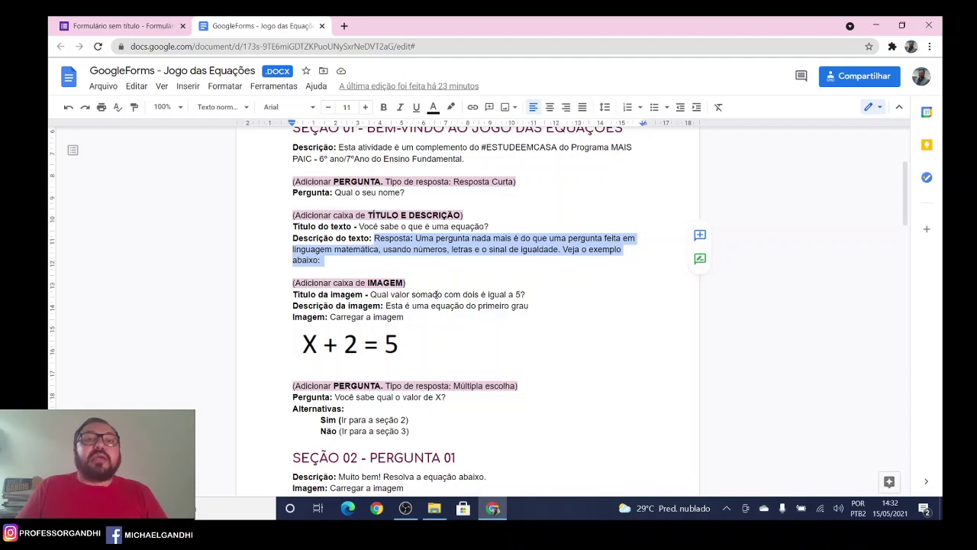
pyautogui.click(437, 294)
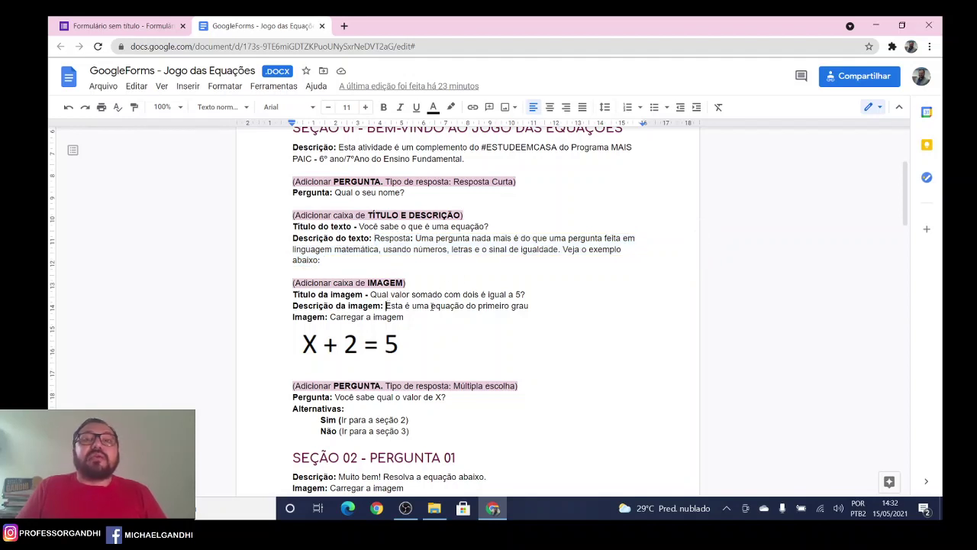
pyautogui.moveTo(432, 306); pyautogui.dragTo(529, 306)
pyautogui.hotkey('ctrl', 'c')
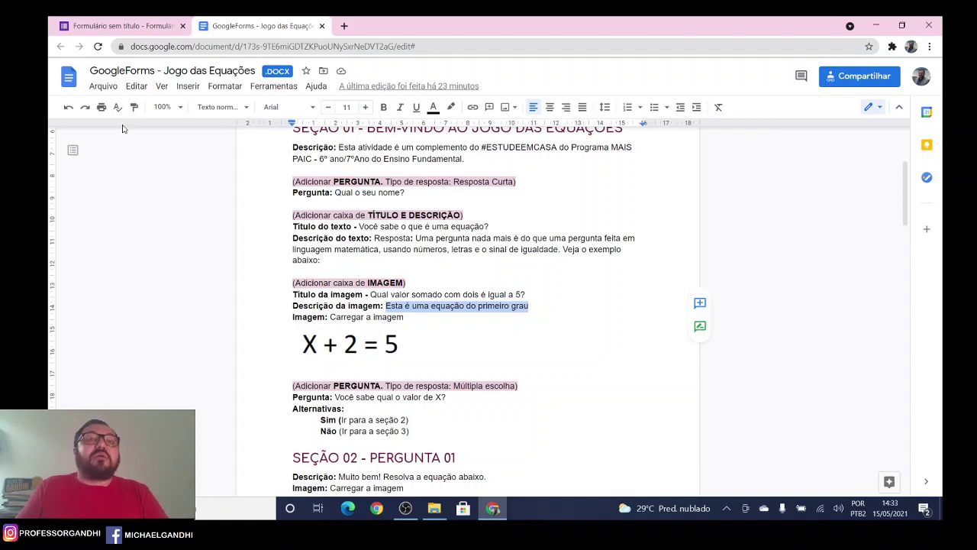
pyautogui.click(122, 26)
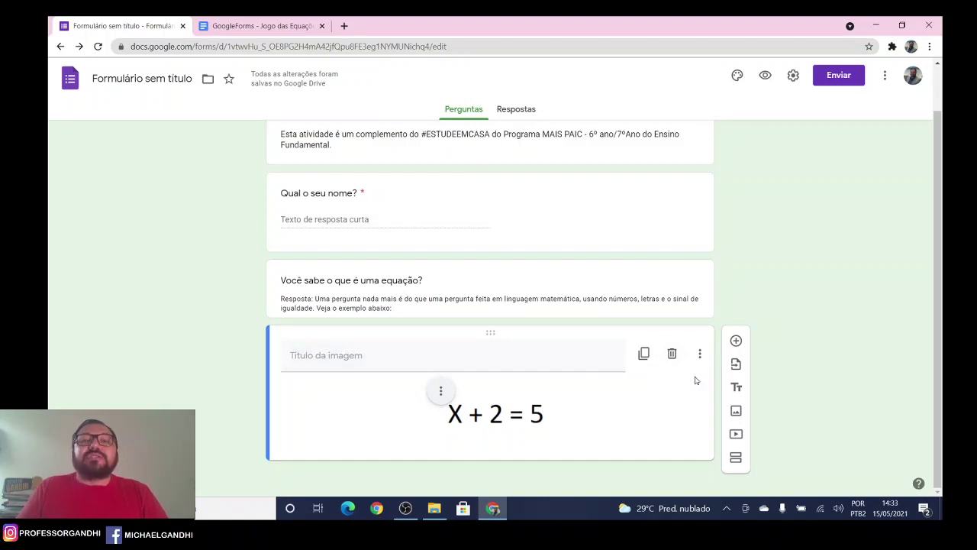
pyautogui.click(701, 354)
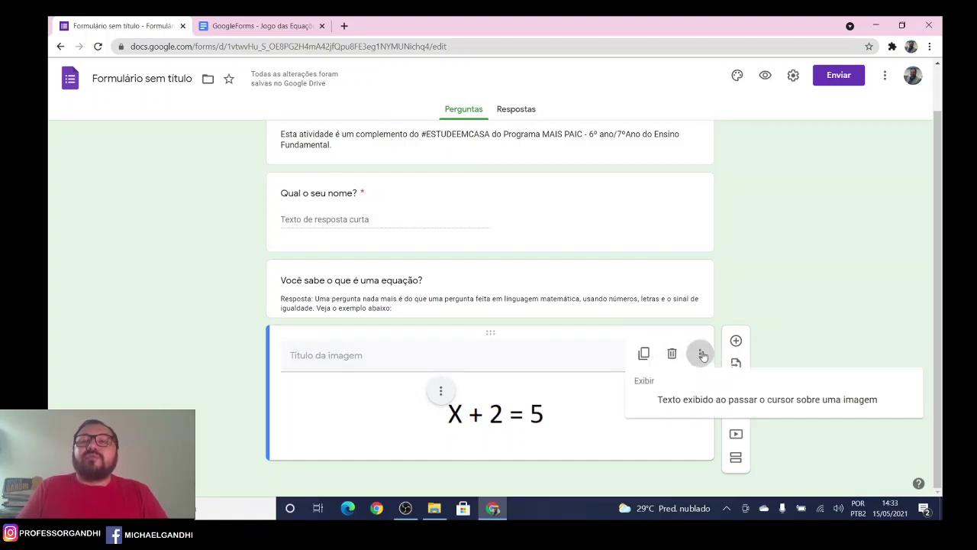
pyautogui.click(702, 355)
pyautogui.click(700, 355)
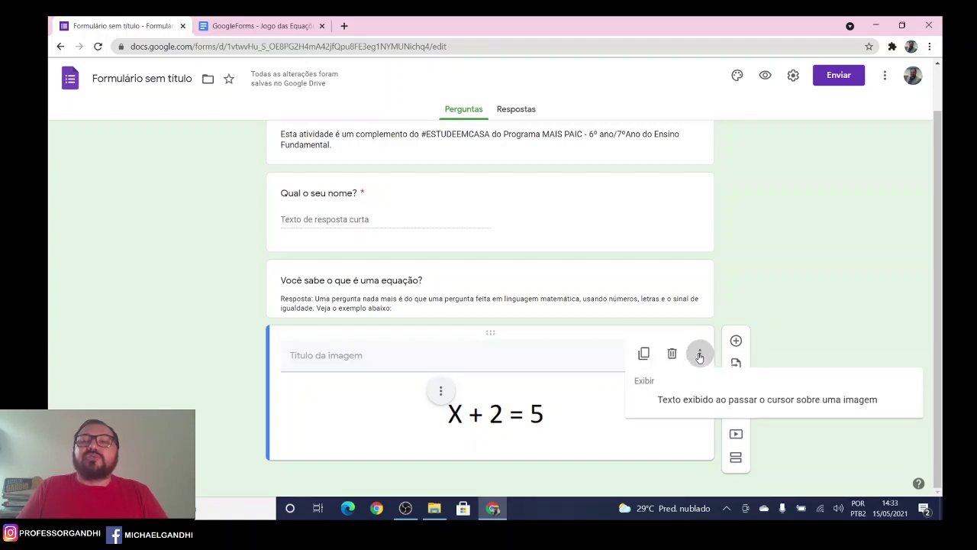
pyautogui.click(699, 355)
pyautogui.click(699, 355)
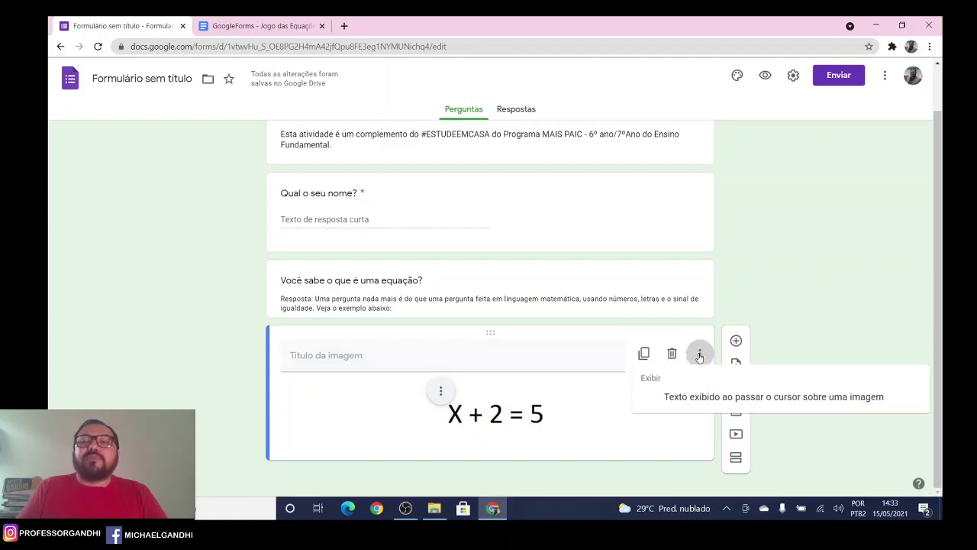
pyautogui.click(726, 405)
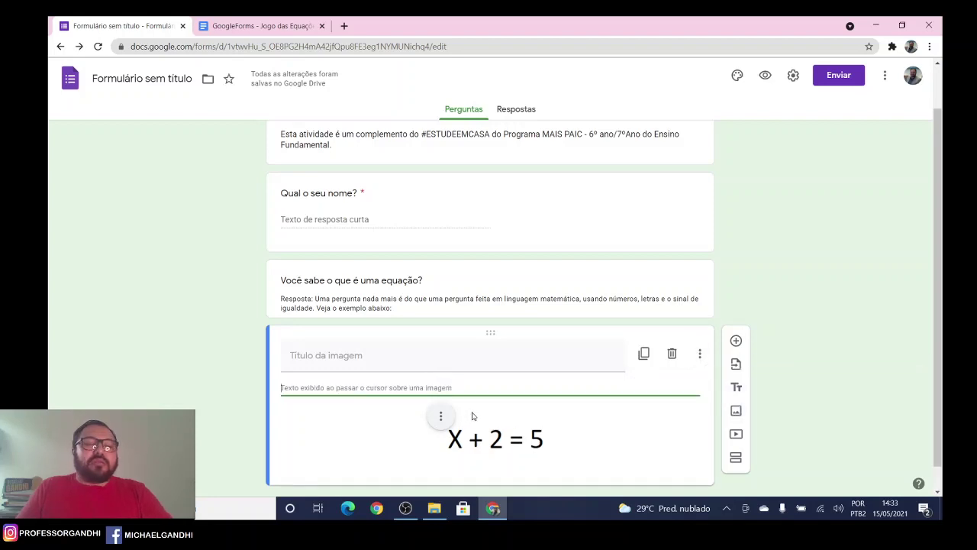
pyautogui.hotkey('ctrl', 'v')
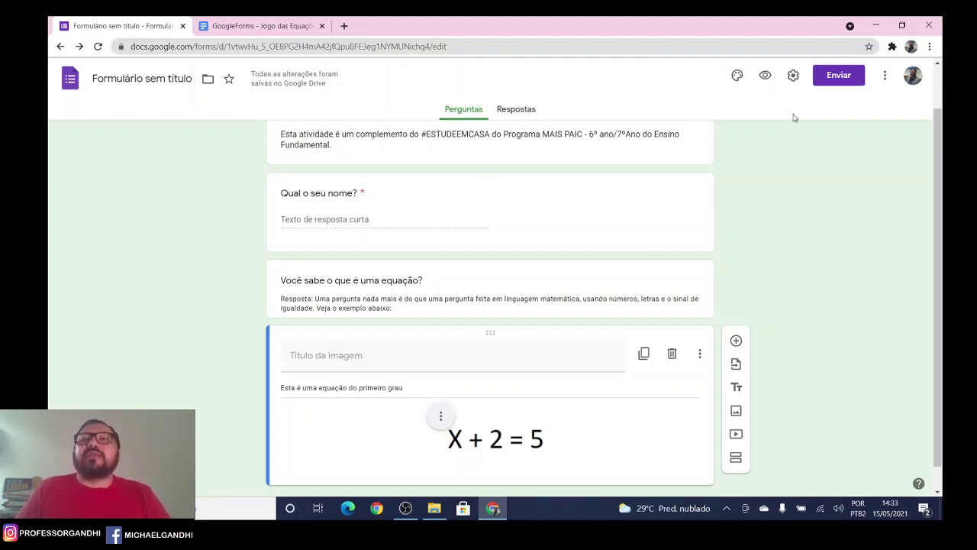
# Check the equation image's hover text in a form preview, then close the preview.
pyautogui.click(767, 75)
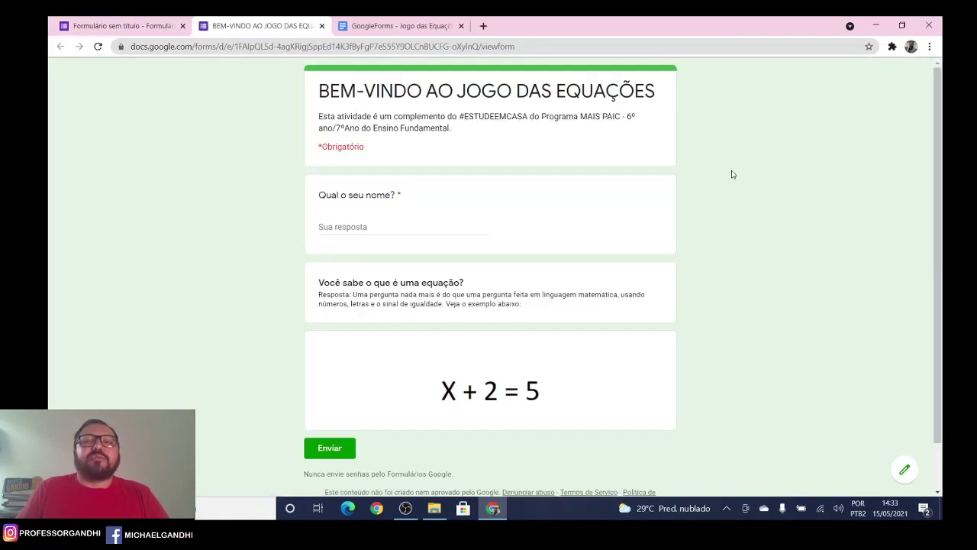
pyautogui.moveTo(491, 393)
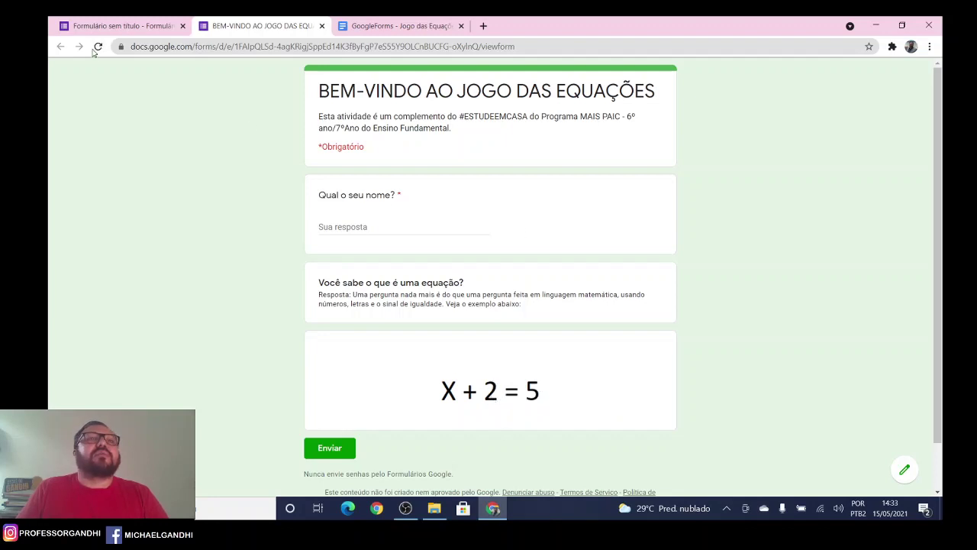
pyautogui.click(321, 26)
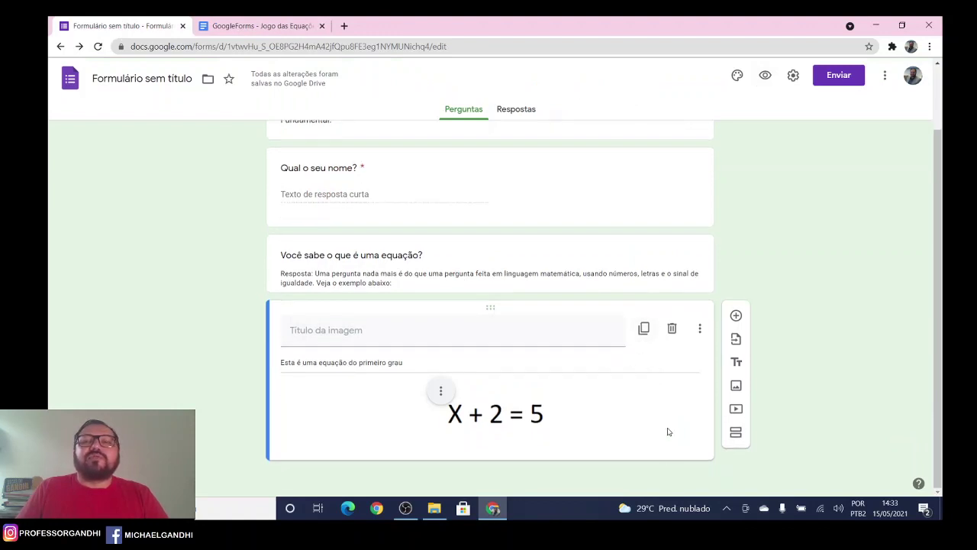
# Add a Múltipla escolha question below the image, titled "Você sabe qual o valor de X?" as copied from the planning document.
pyautogui.click(259, 26)
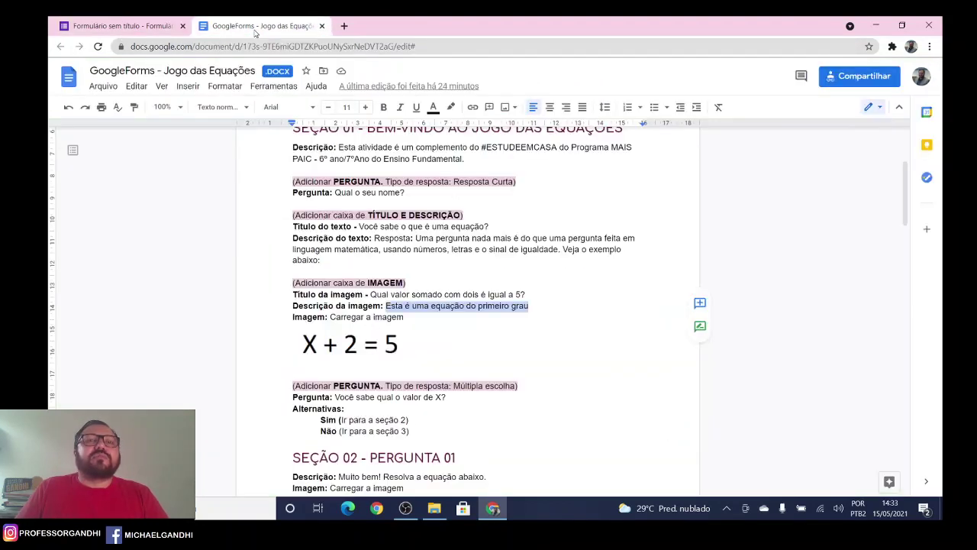
pyautogui.scroll(-5, 426, 389)
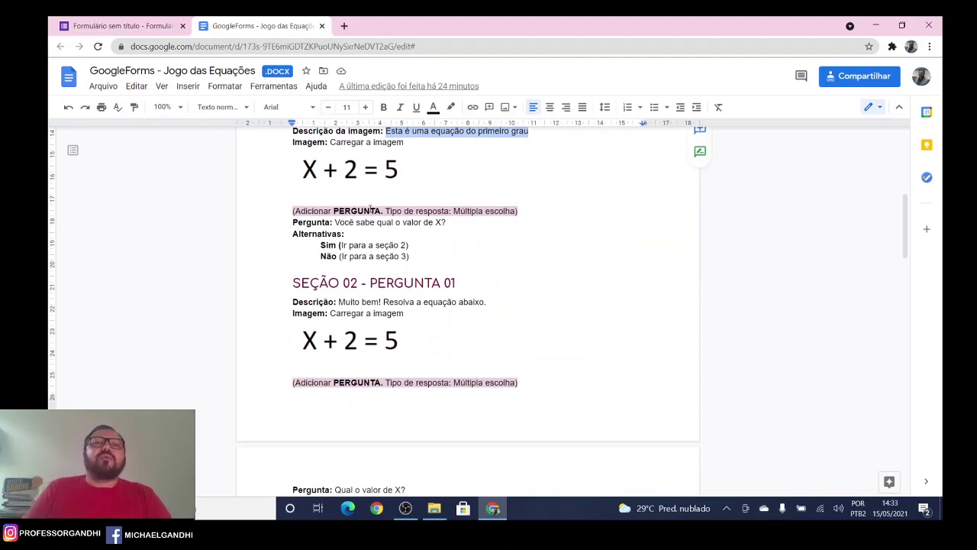
pyautogui.click(355, 222)
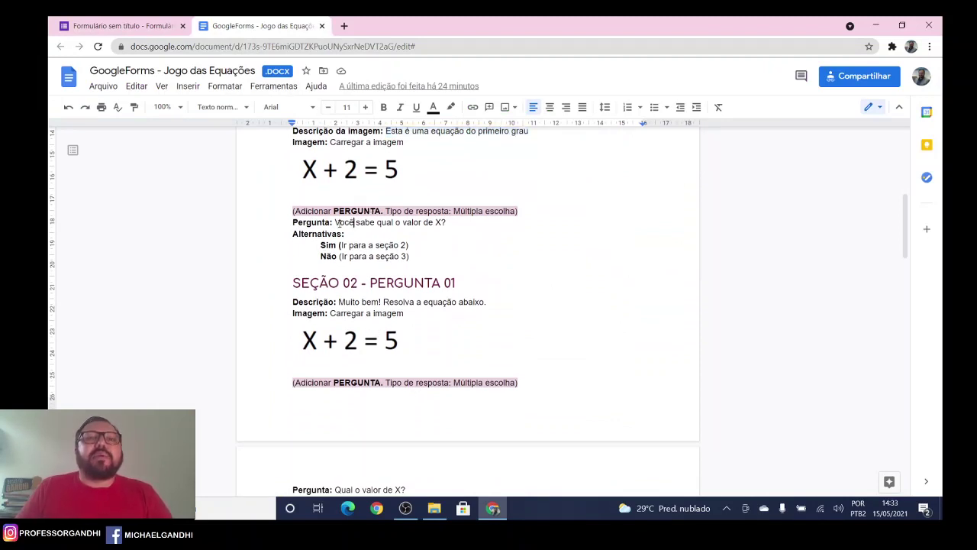
pyautogui.moveTo(334, 222); pyautogui.dragTo(449, 221)
pyautogui.hotkey('ctrl', 'c')
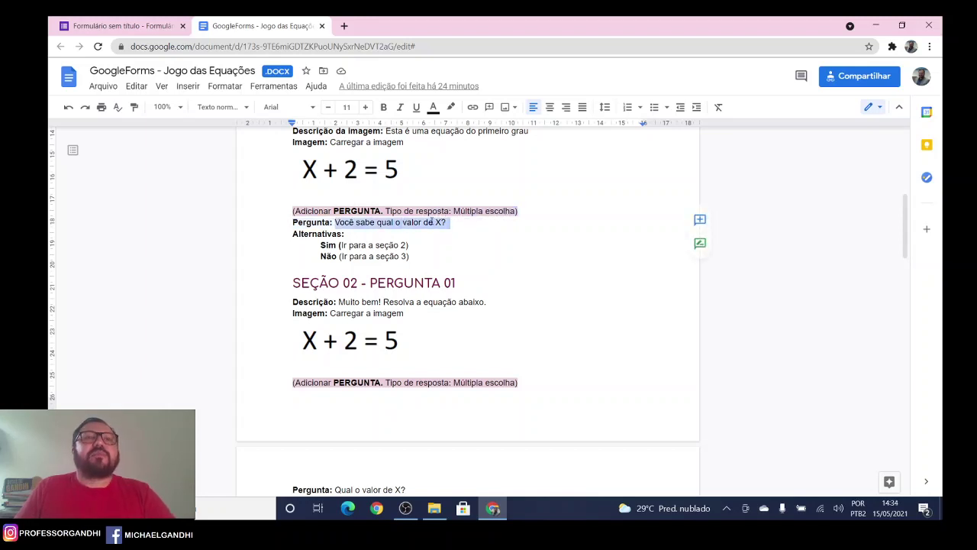
pyautogui.click(153, 26)
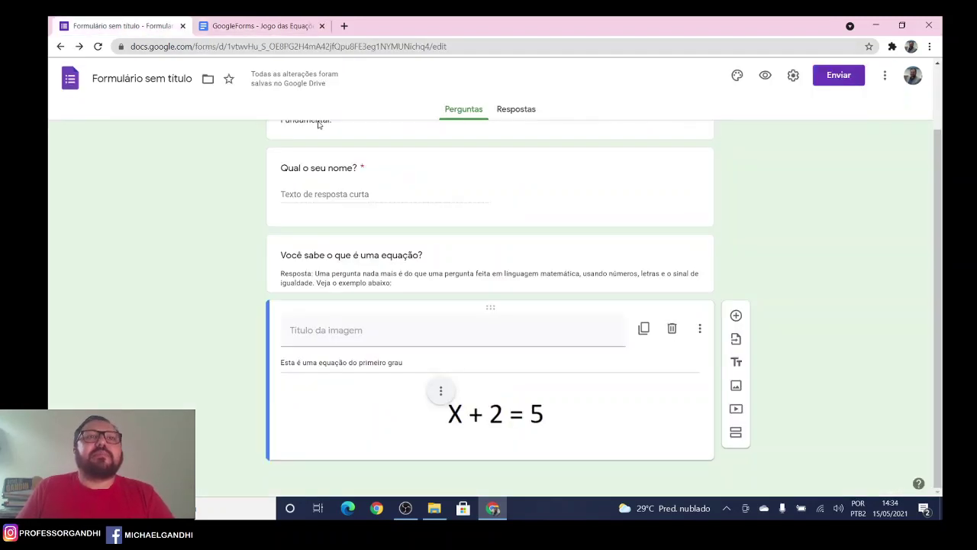
pyautogui.click(735, 317)
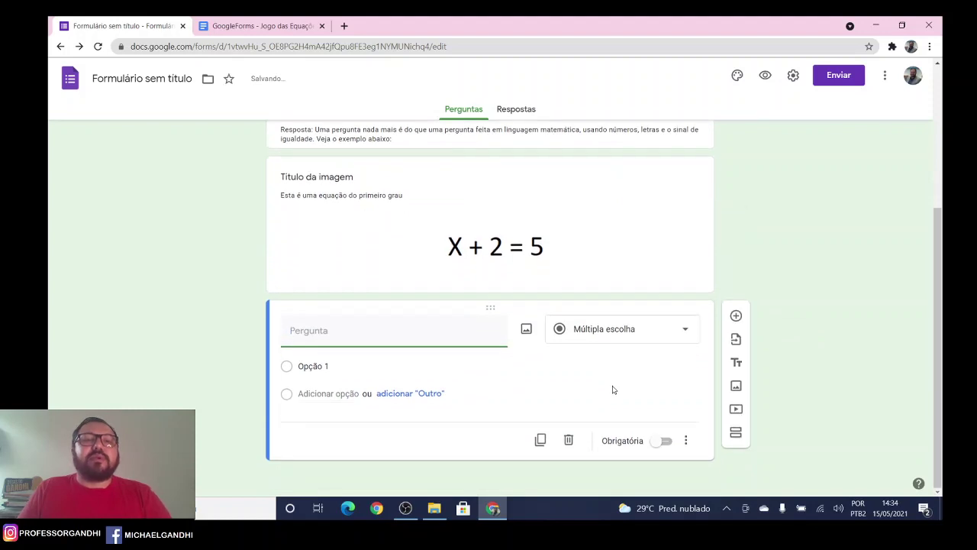
pyautogui.hotkey('ctrl', 'v')
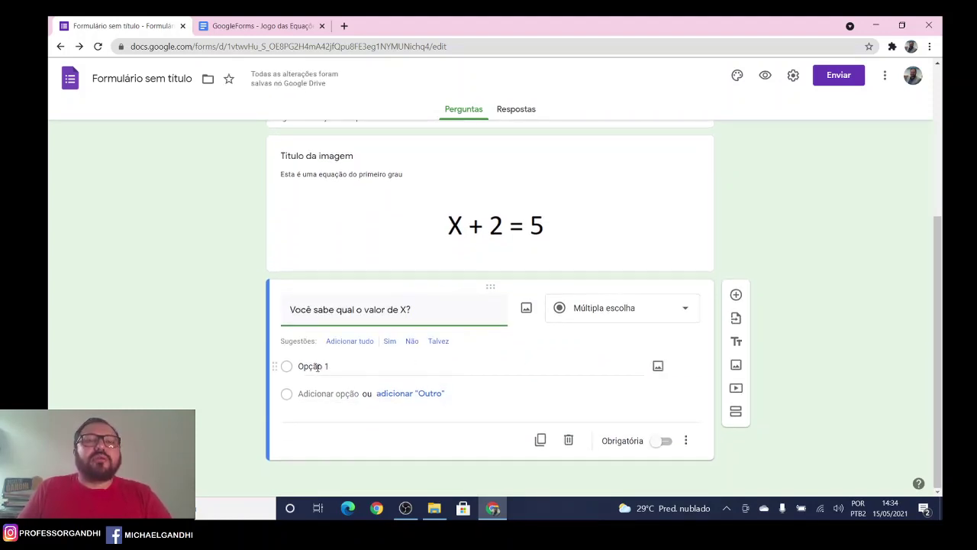
# Give the "Você sabe qual o valor de X?" question the options "sim" and "não" and make it required.
pyautogui.click(318, 367)
pyautogui.write('sim')
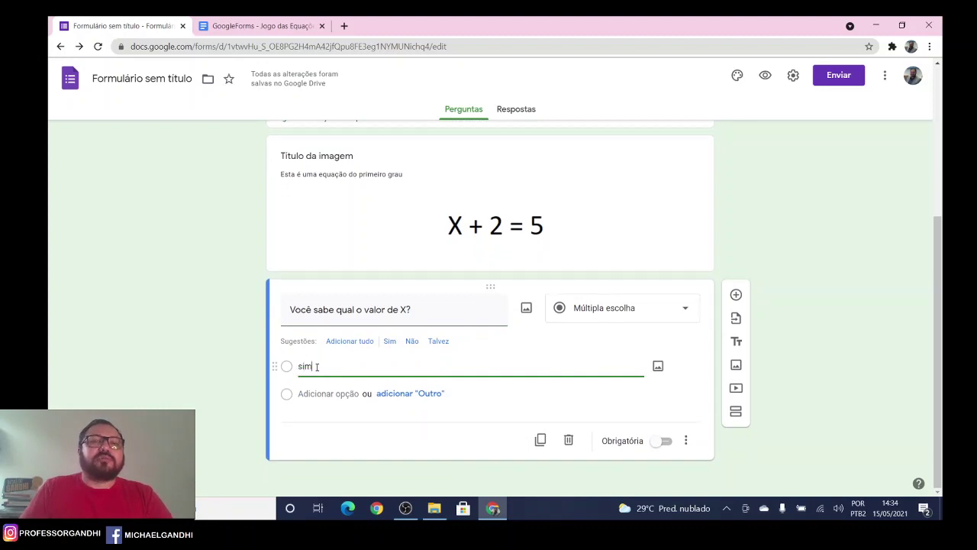
pyautogui.click(308, 392)
pyautogui.write('nã')
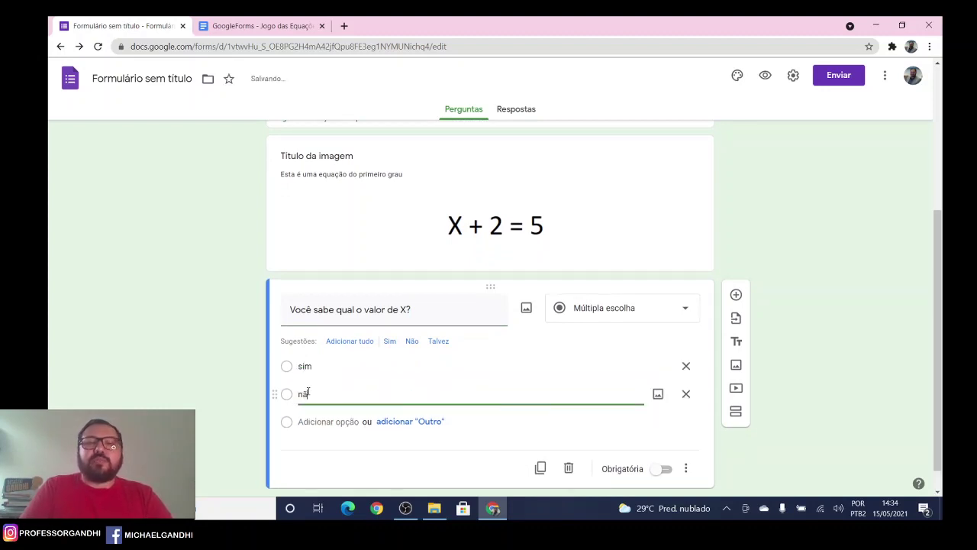
pyautogui.write('o')
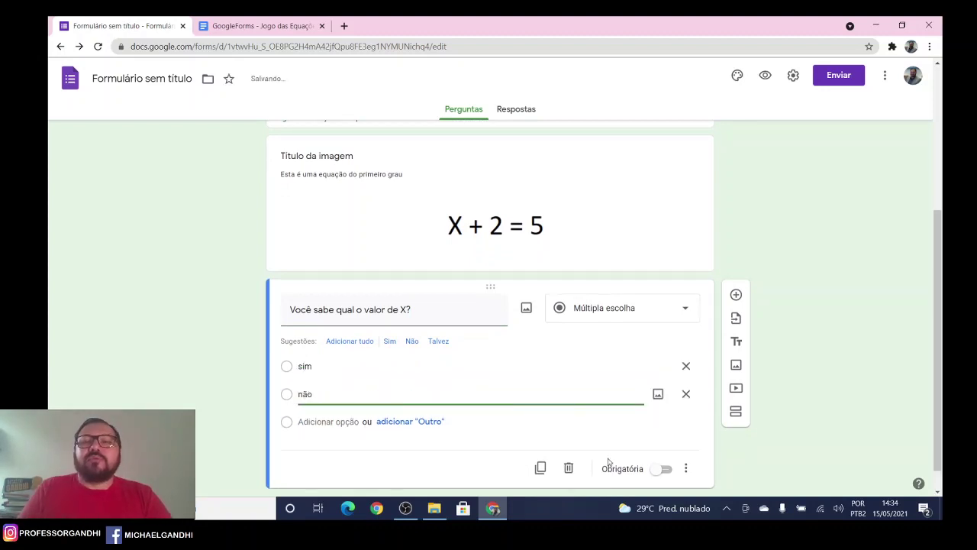
pyautogui.click(665, 468)
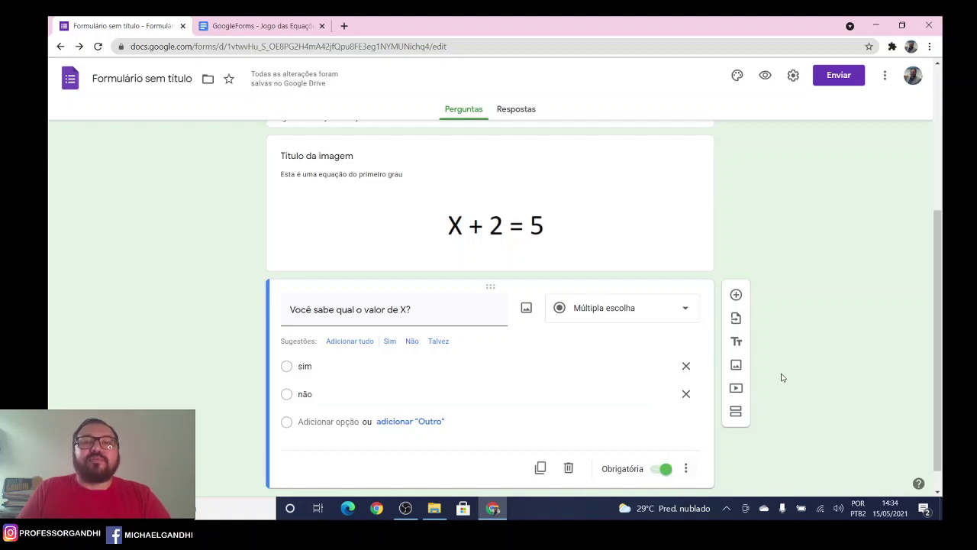
# Check in the planning document which sections the "Sim" and "Não" alternatives lead to, then return to the form.
pyautogui.click(258, 29)
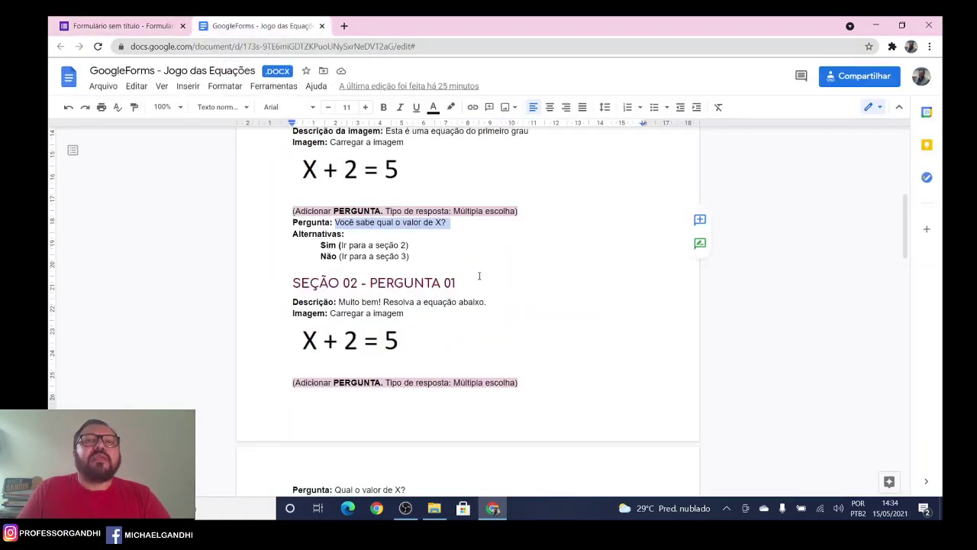
pyautogui.scroll(-2, 474, 272)
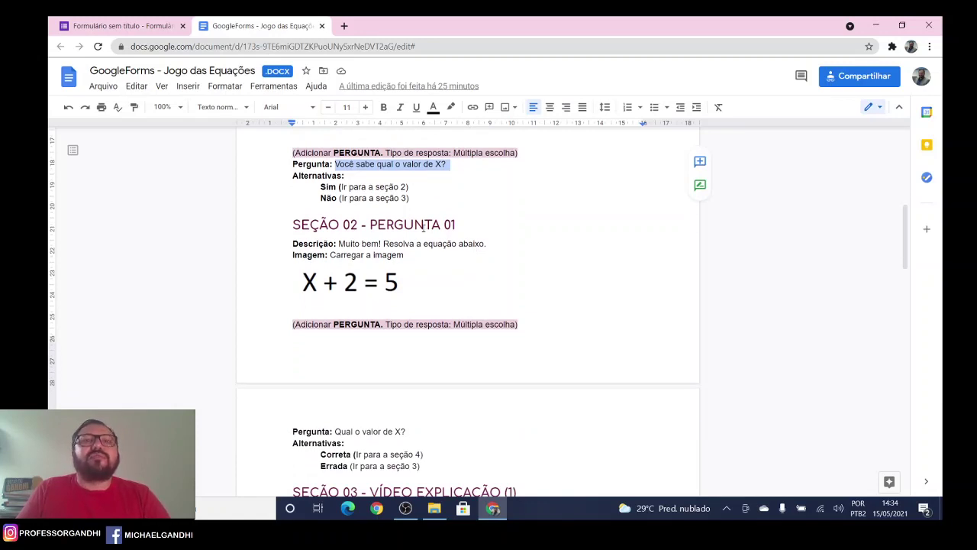
pyautogui.click(428, 185)
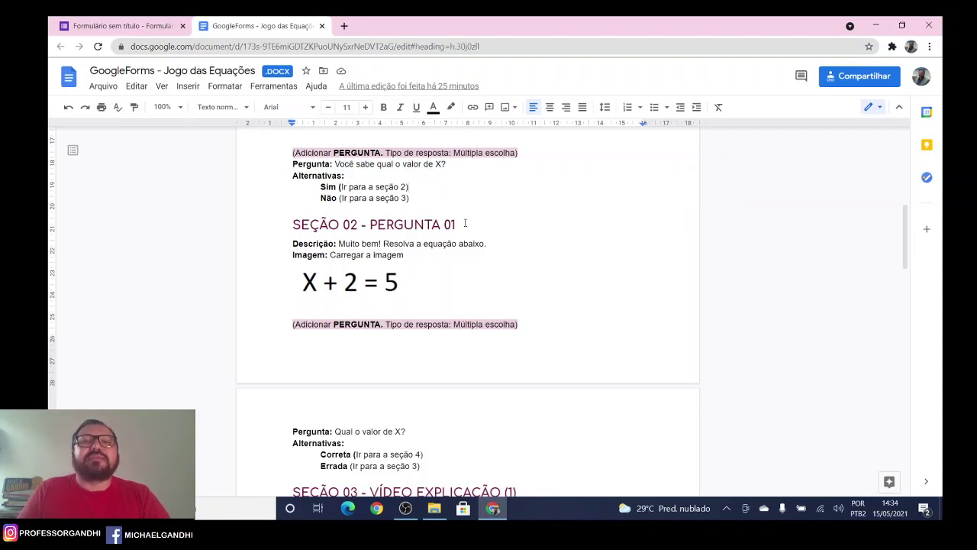
pyautogui.doubleClick(464, 222)
pyautogui.click(434, 203)
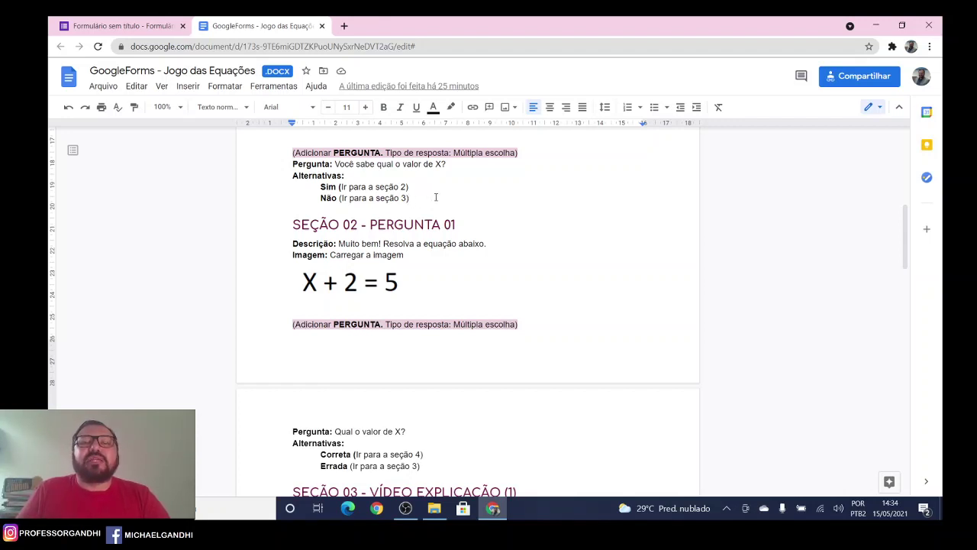
pyautogui.click(105, 22)
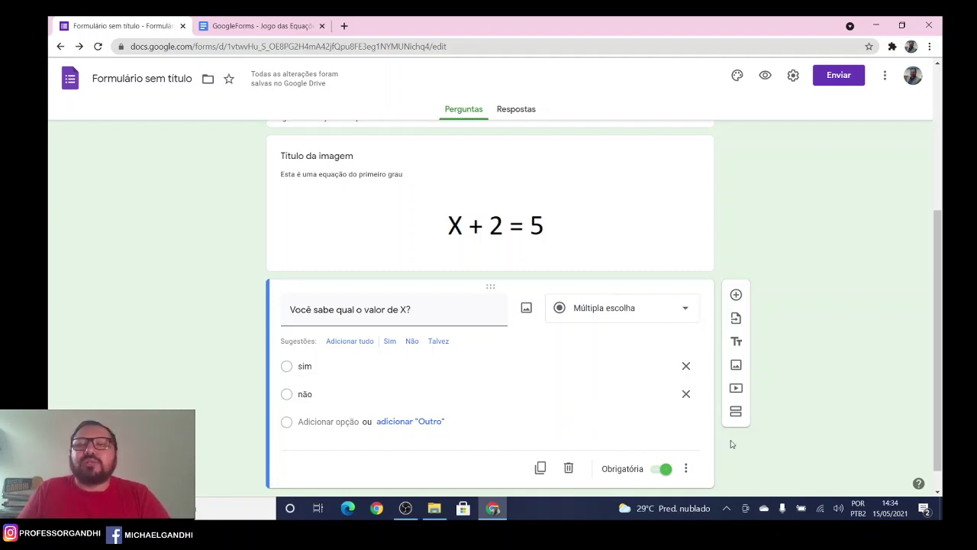
# Add seven empty sections after the "Você sabe qual o valor de X?" question, giving the form eight sections.
pyautogui.scroll(-1, 733, 446)
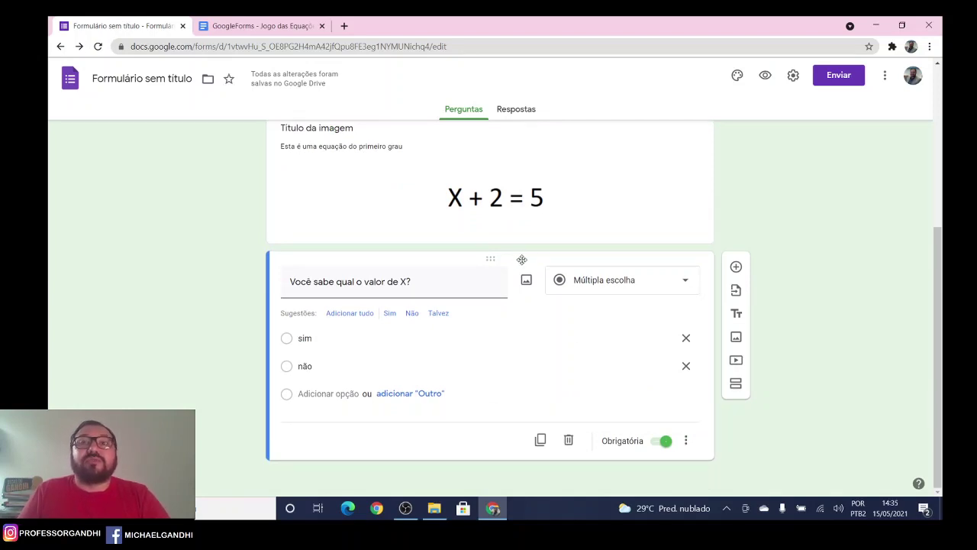
pyautogui.click(735, 384)
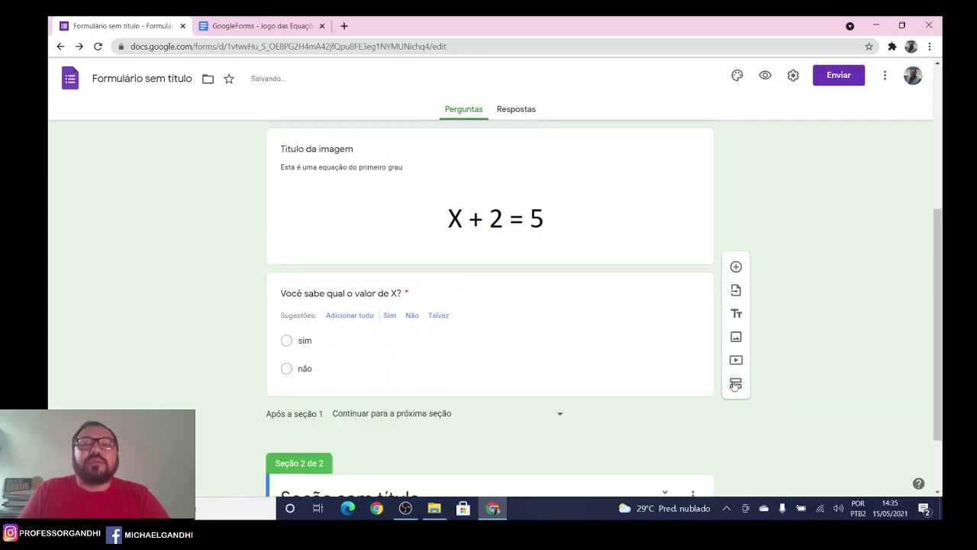
pyautogui.click(736, 296)
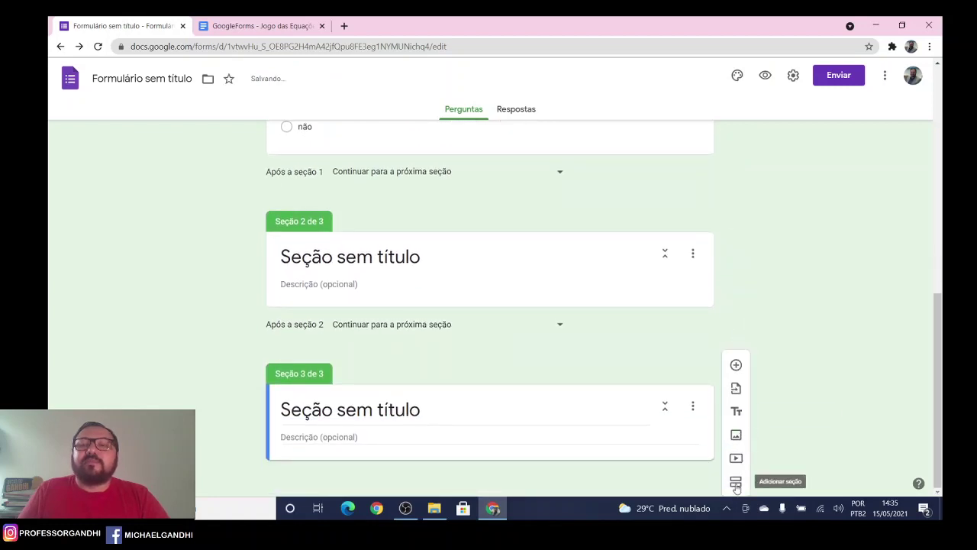
pyautogui.click(735, 484)
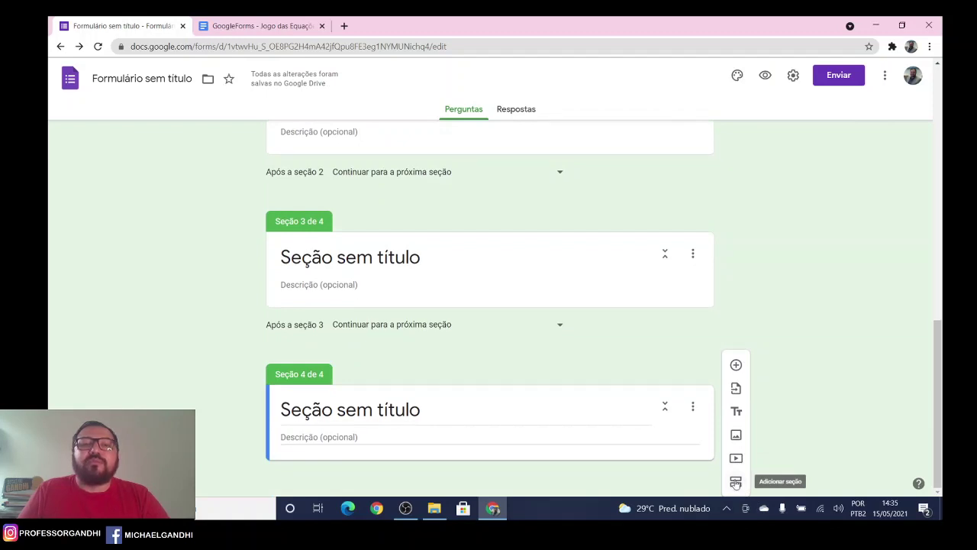
pyautogui.click(735, 483)
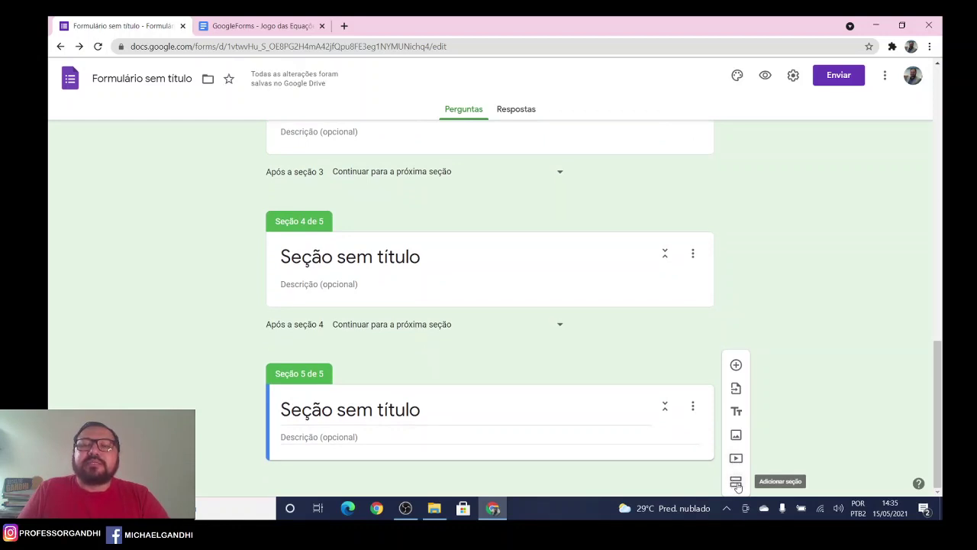
pyautogui.click(735, 484)
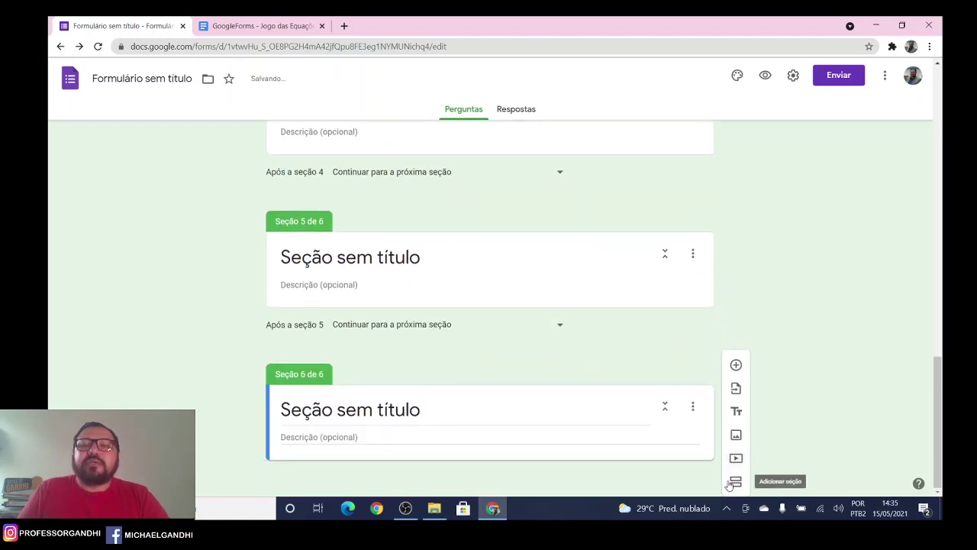
pyautogui.click(735, 482)
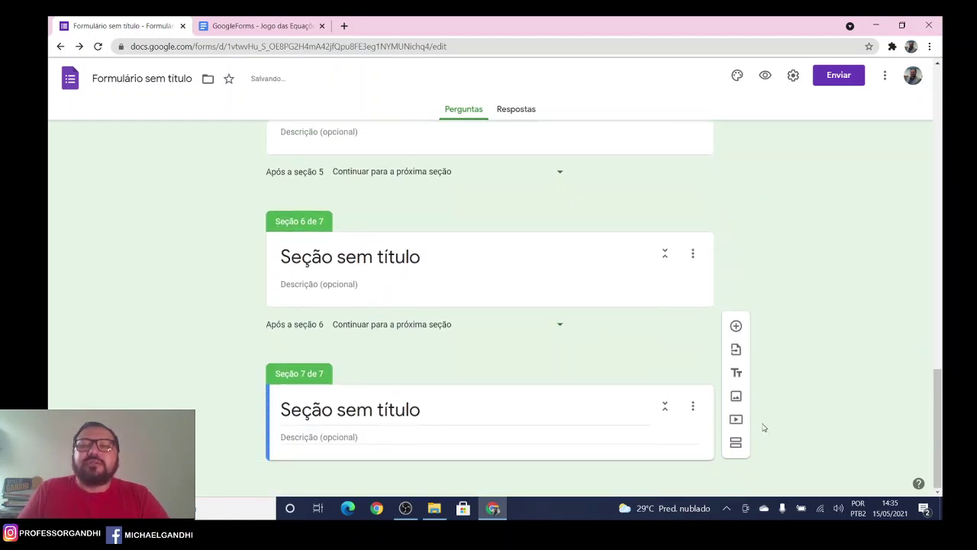
pyautogui.click(736, 481)
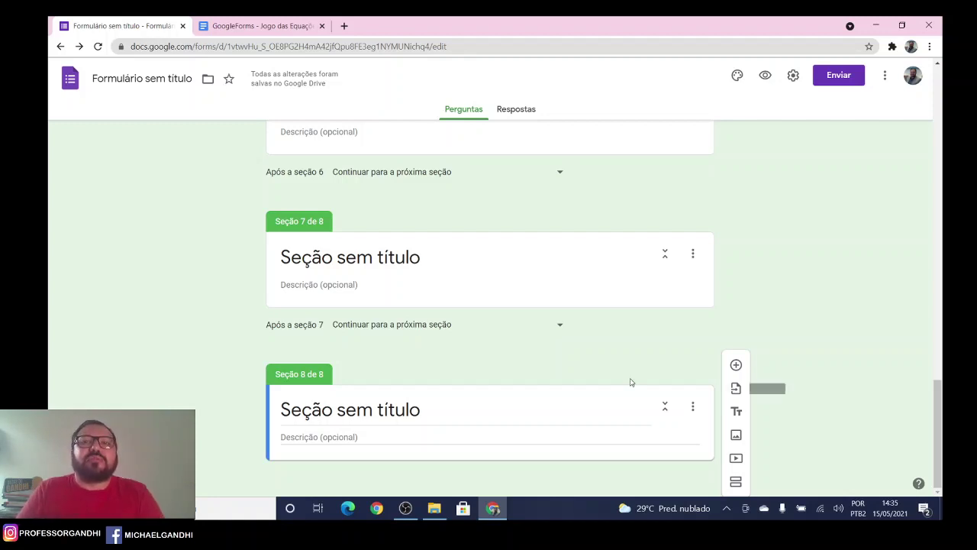
# Enable going to a section based on the answer for the "Você sabe qual o valor de X?" question.
pyautogui.scroll(10, 631, 382)
pyautogui.scroll(5, 626, 381)
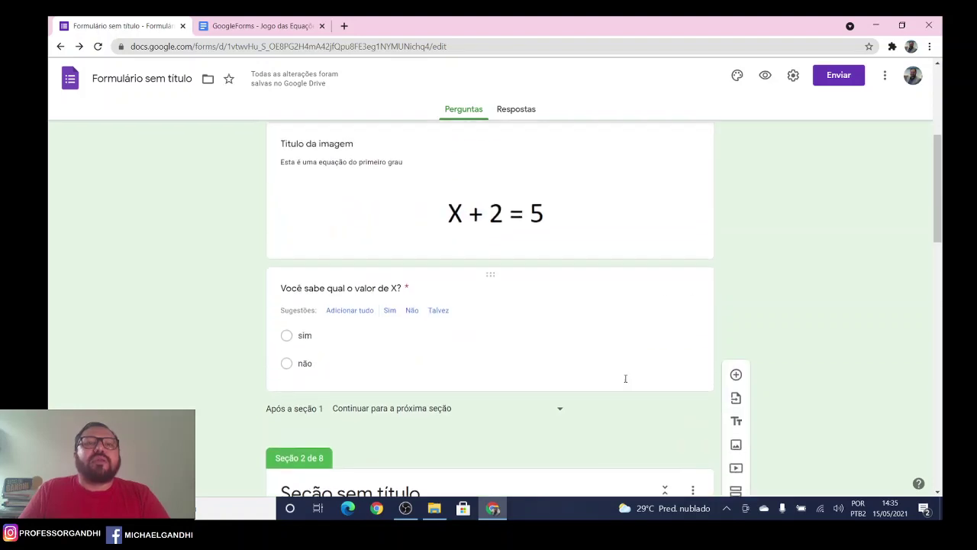
pyautogui.scroll(-3, 618, 381)
pyautogui.scroll(-2, 615, 382)
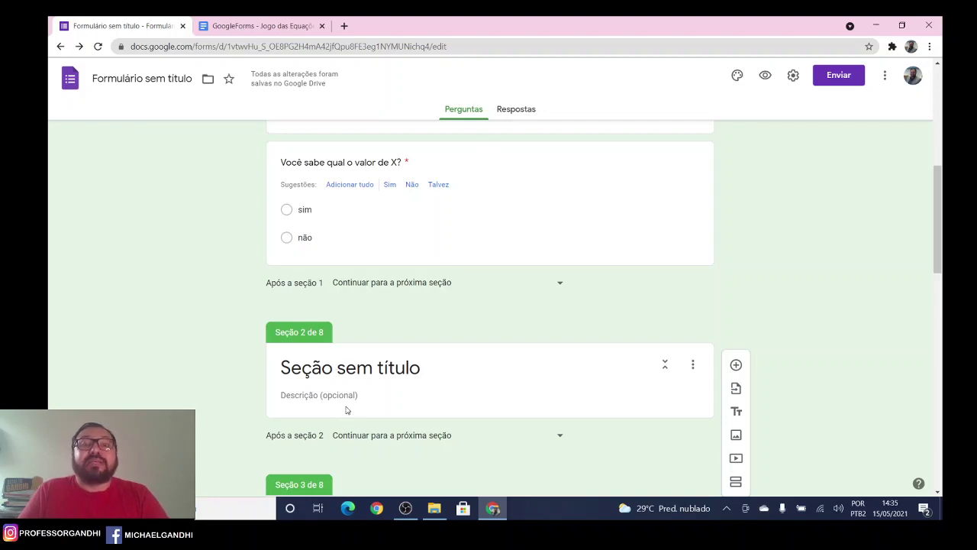
pyautogui.scroll(-2, 346, 410)
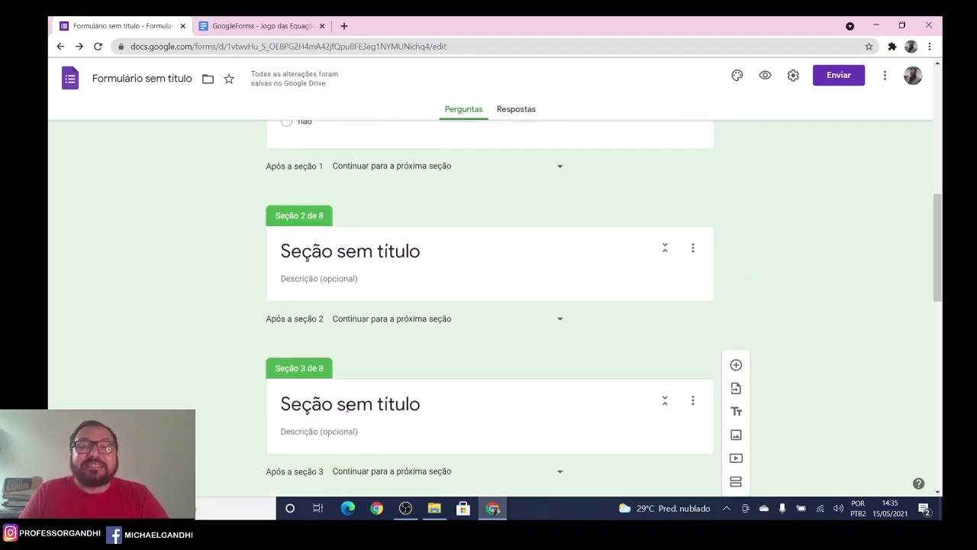
pyautogui.scroll(2, 347, 410)
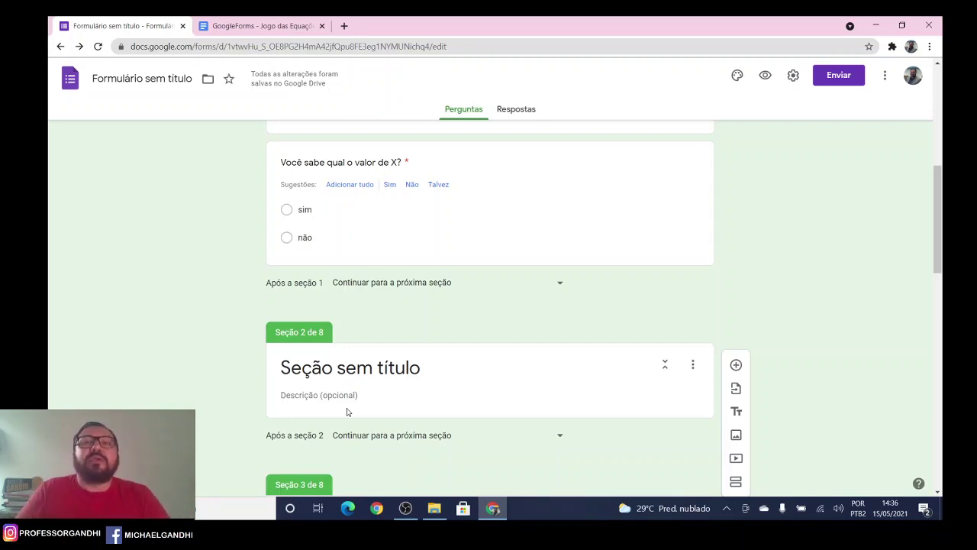
pyautogui.scroll(2, 408, 288)
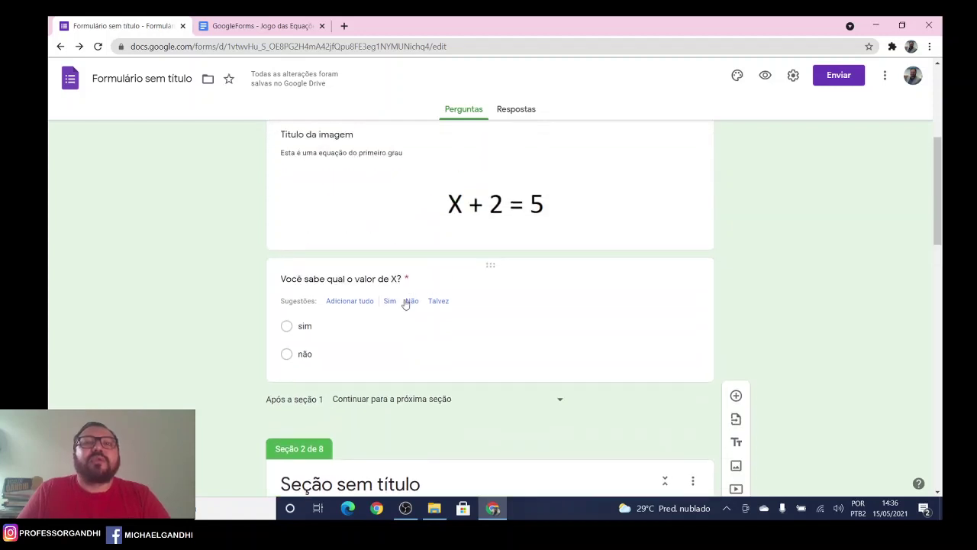
pyautogui.click(570, 371)
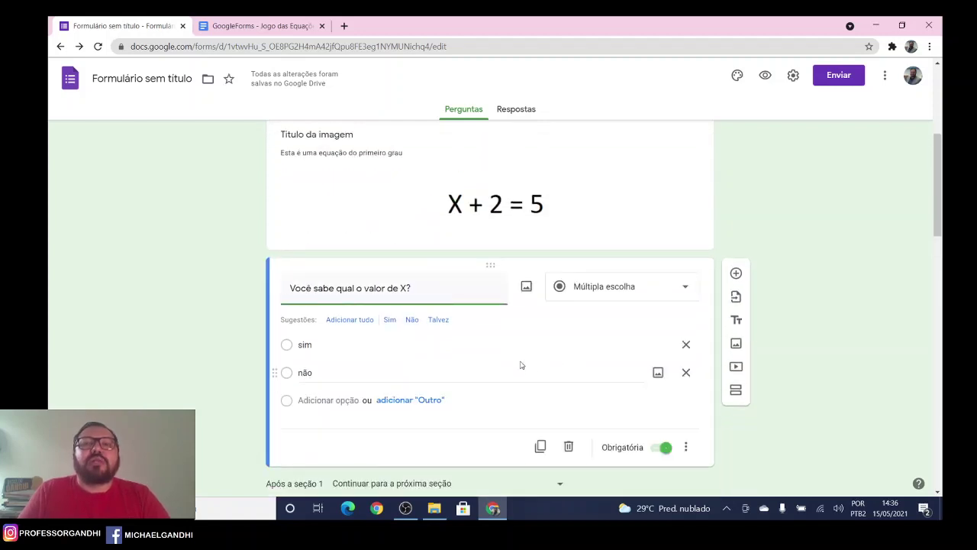
pyautogui.scroll(-1, 516, 361)
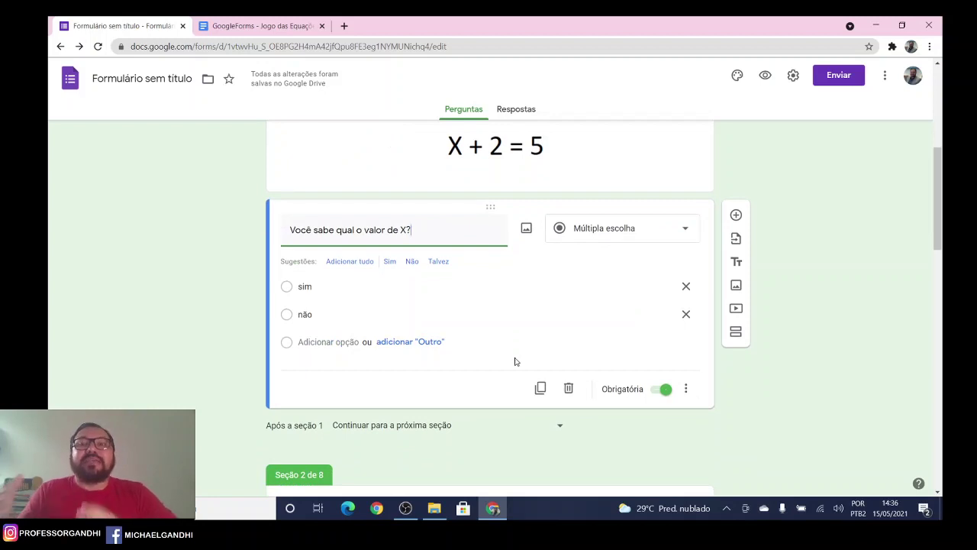
pyautogui.click(687, 390)
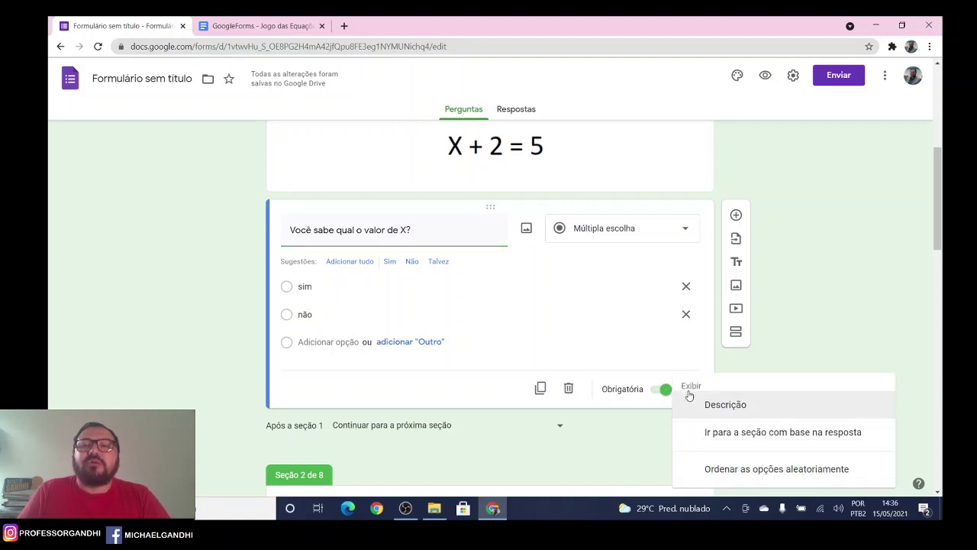
pyautogui.click(728, 433)
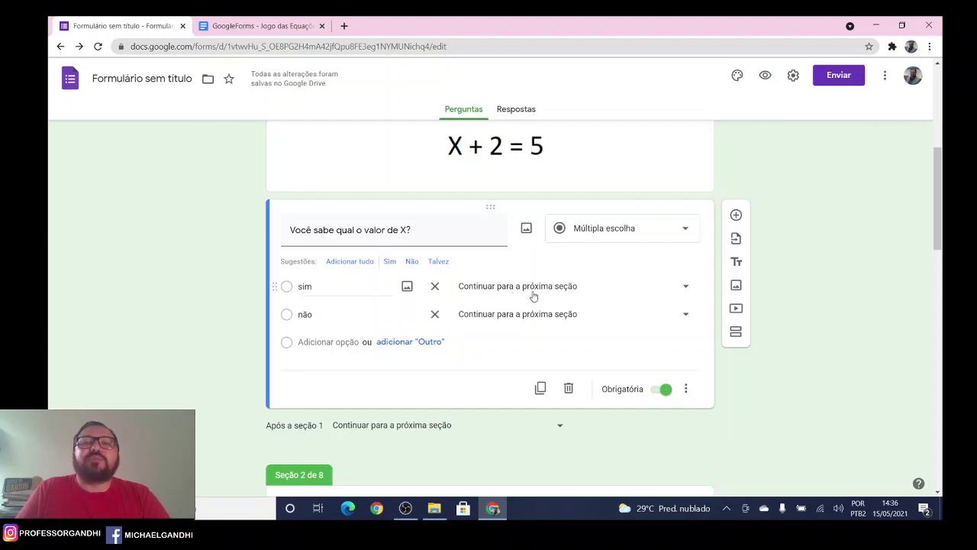
# Route the "sim" answer to section 2 and the "não" answer to section 3.
pyautogui.click(686, 286)
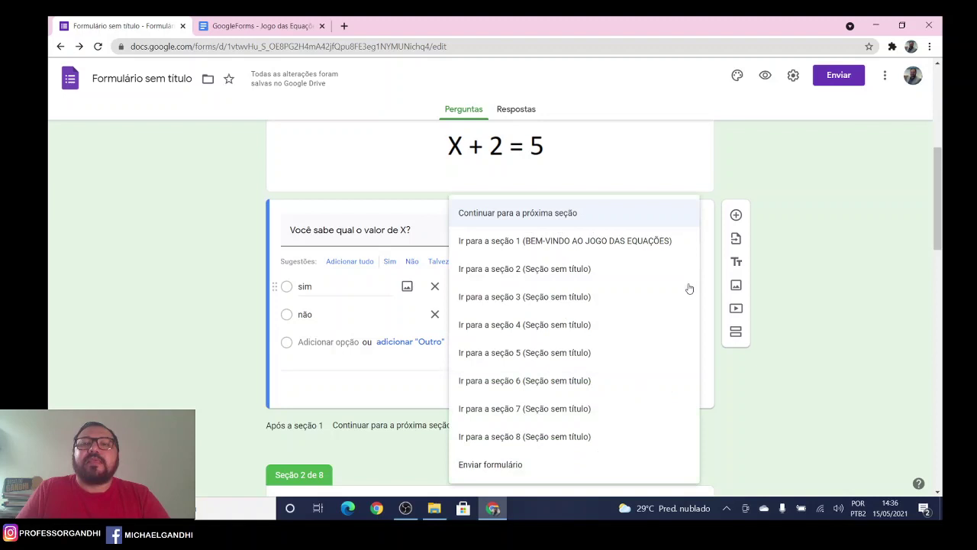
pyautogui.click(611, 271)
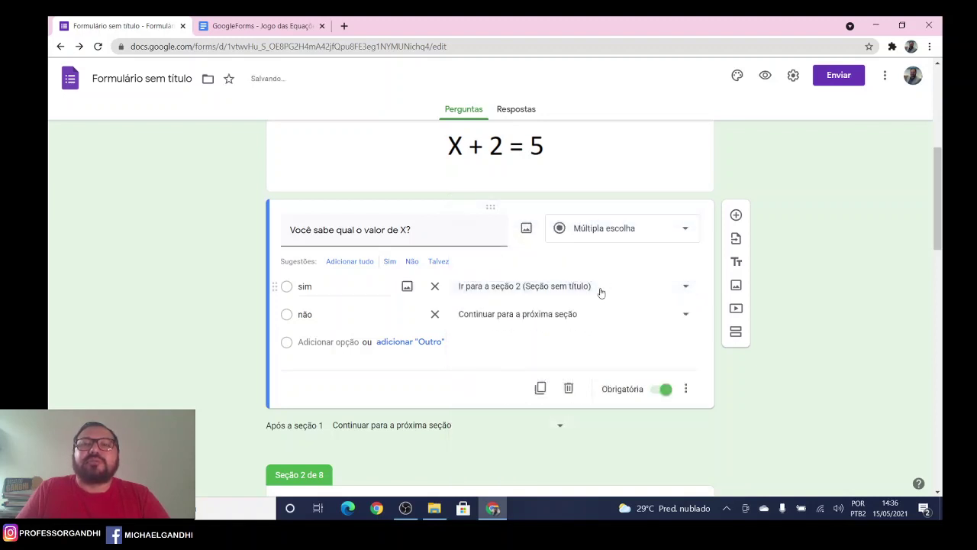
pyautogui.click(664, 319)
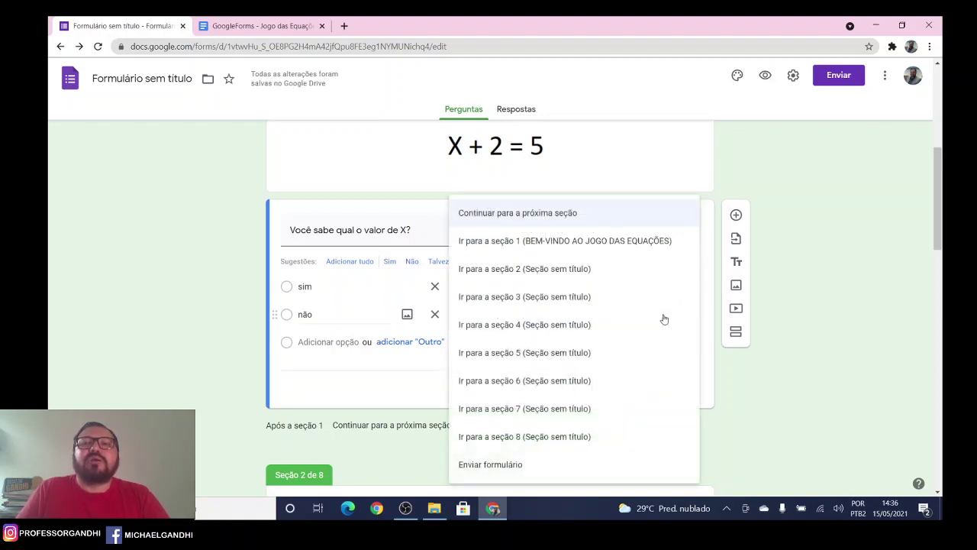
pyautogui.click(593, 299)
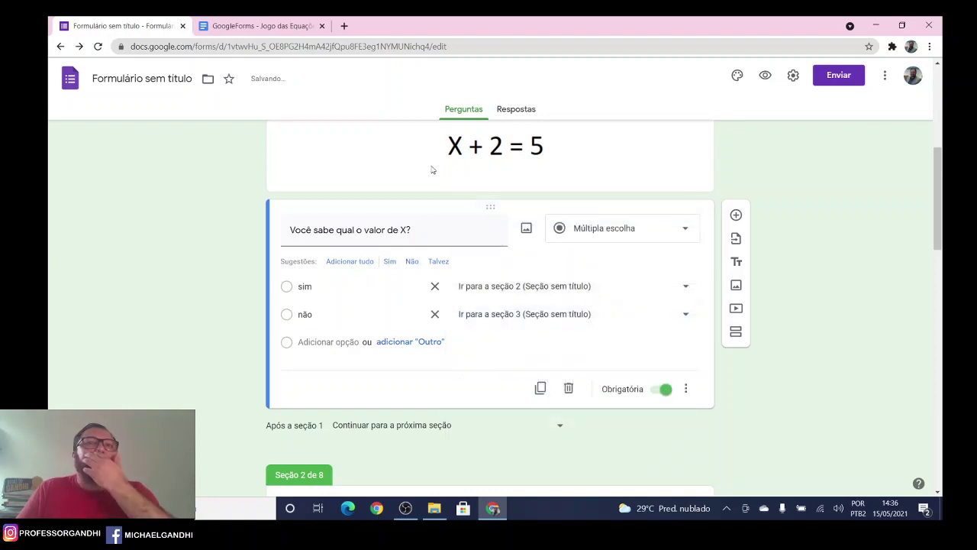
# Compare the answer routing with the "Sim" and "Não" alternatives in the planning document and return to the form.
pyautogui.click(255, 25)
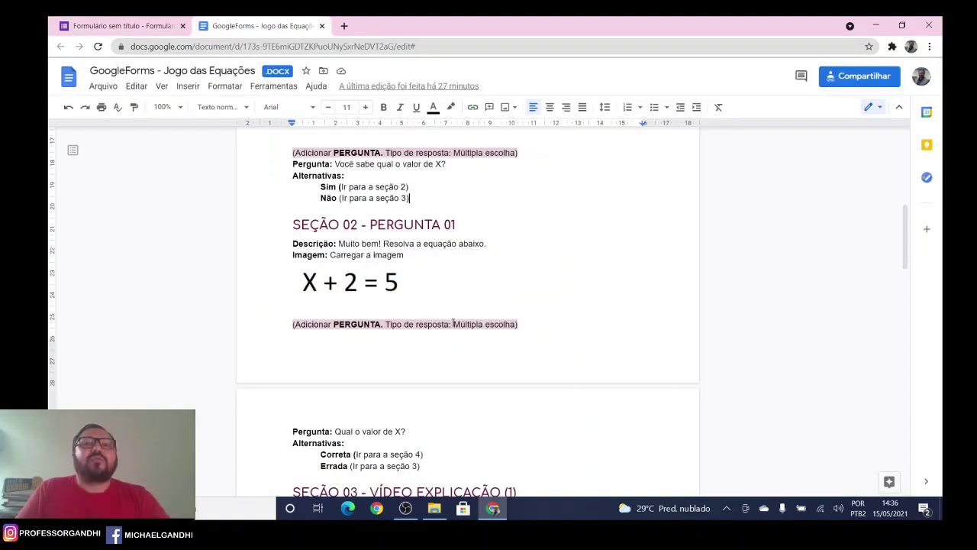
pyautogui.keyDown('shift'); pyautogui.click(296, 188); pyautogui.keyUp('shift')
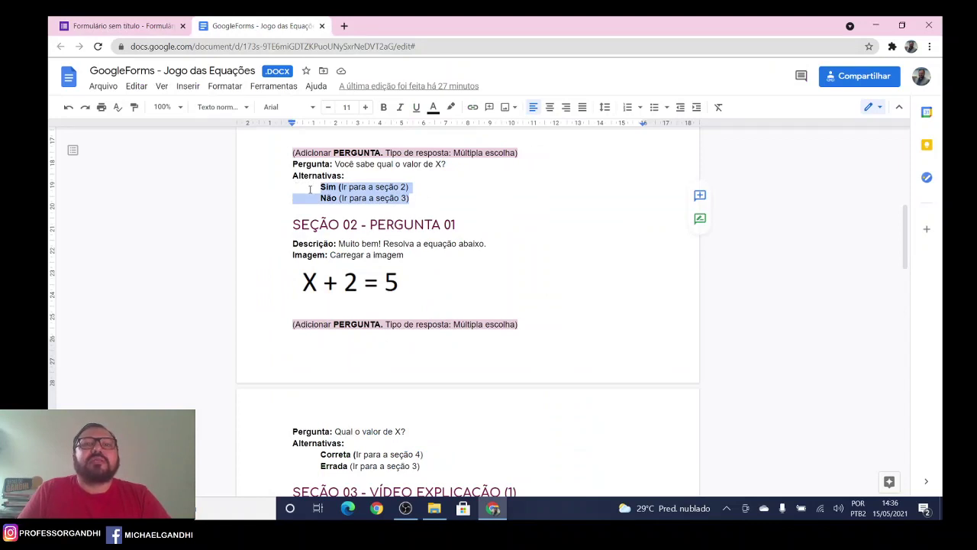
pyautogui.click(430, 200)
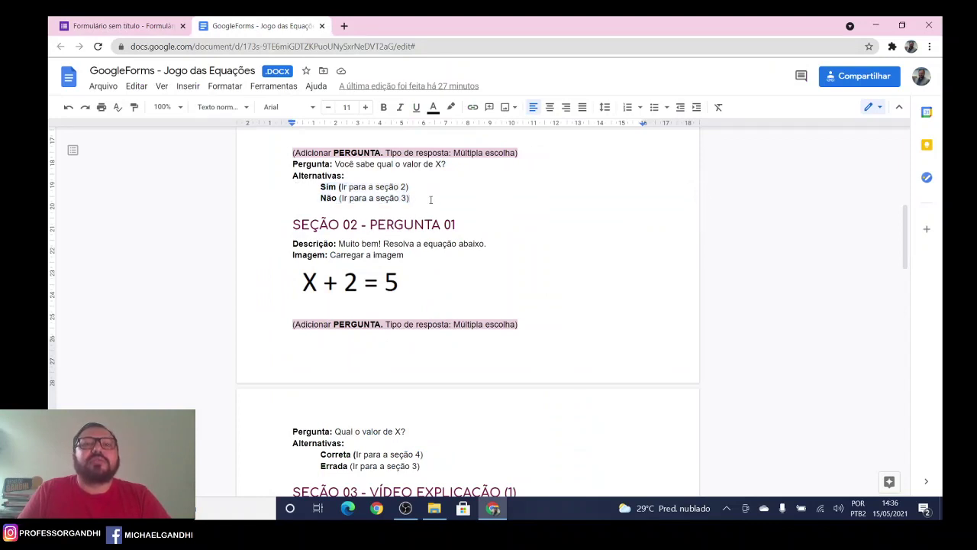
pyautogui.click(125, 26)
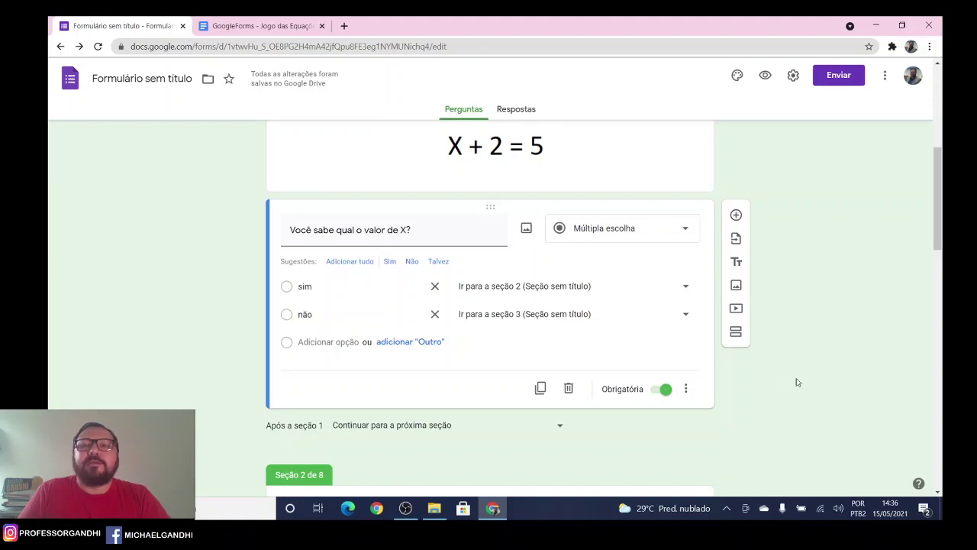
# Title section 2 "PERGUNTA 01" by copying the heading text from the planning document.
pyautogui.scroll(-4, 780, 378)
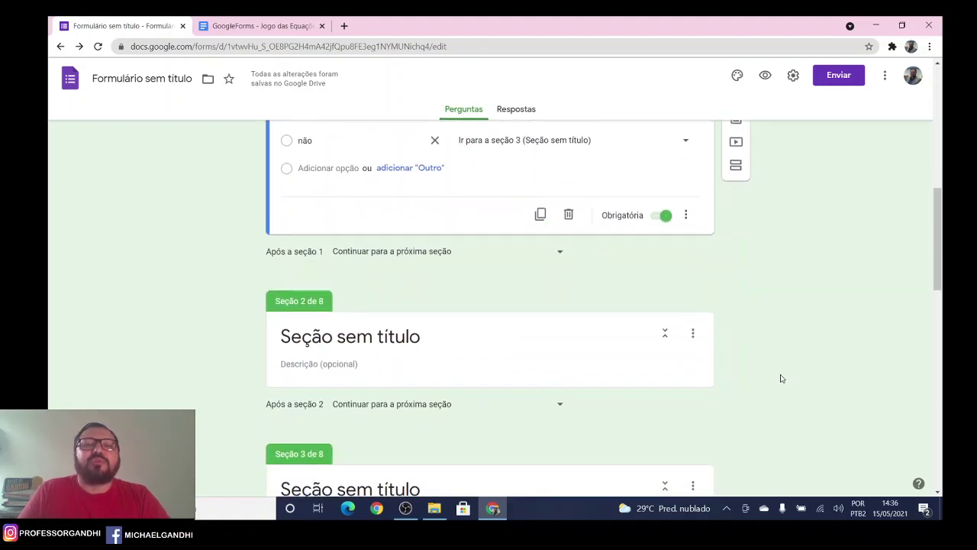
pyautogui.click(257, 28)
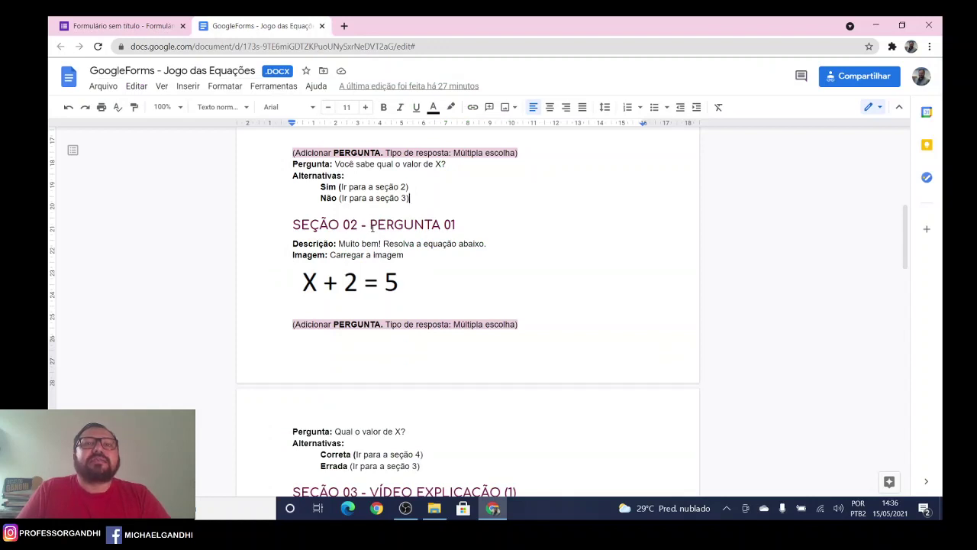
pyautogui.moveTo(370, 224); pyautogui.dragTo(456, 223)
pyautogui.hotkey('ctrl', 'c')
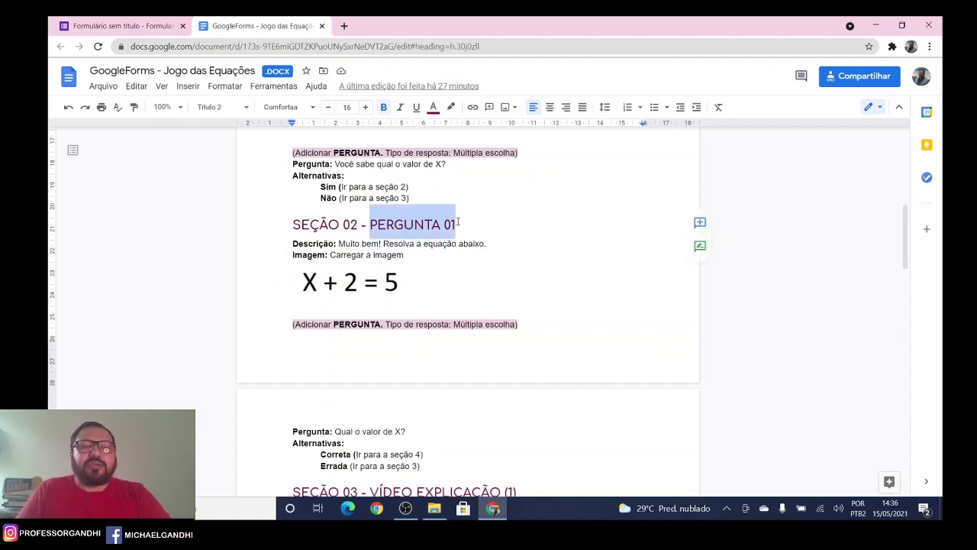
pyautogui.click(146, 28)
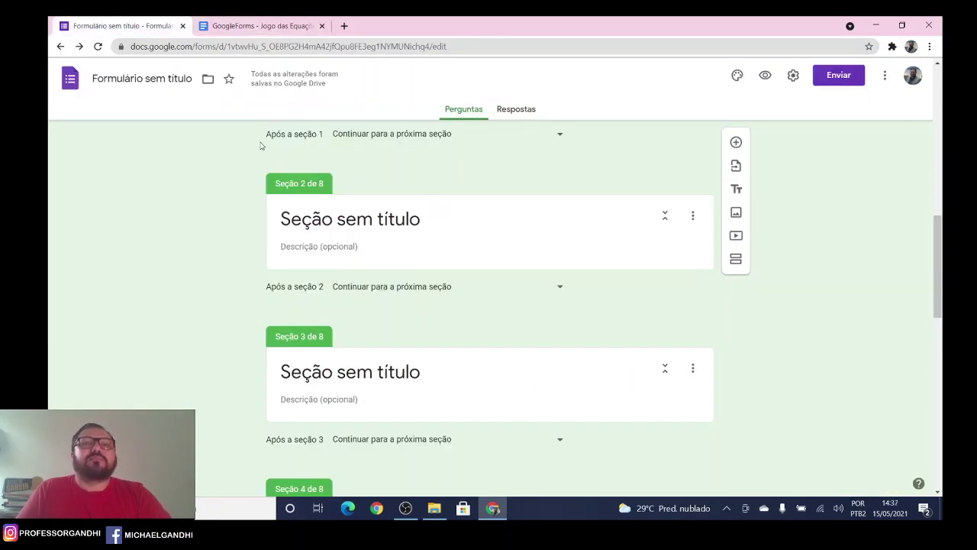
pyautogui.click(350, 218)
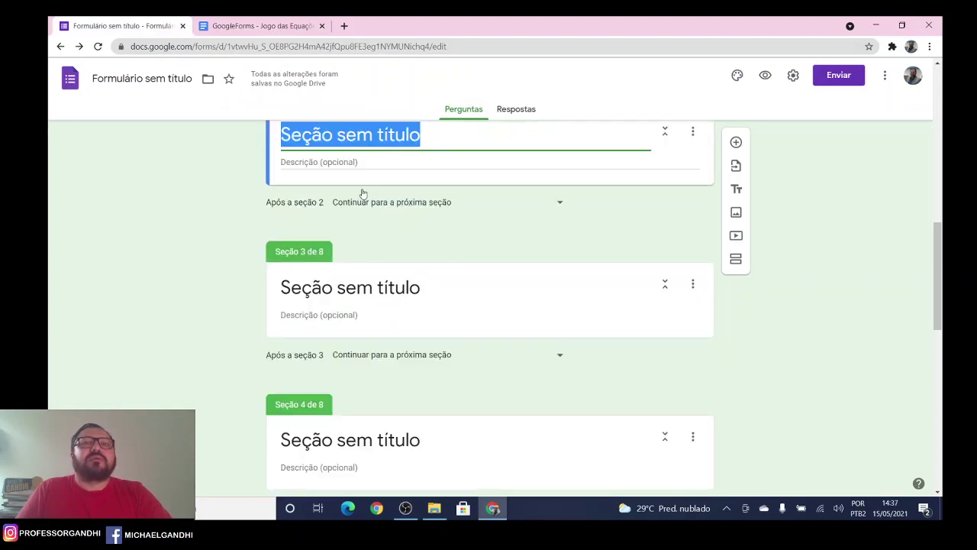
pyautogui.scroll(2, 362, 193)
pyautogui.hotkey('ctrl', 'v')
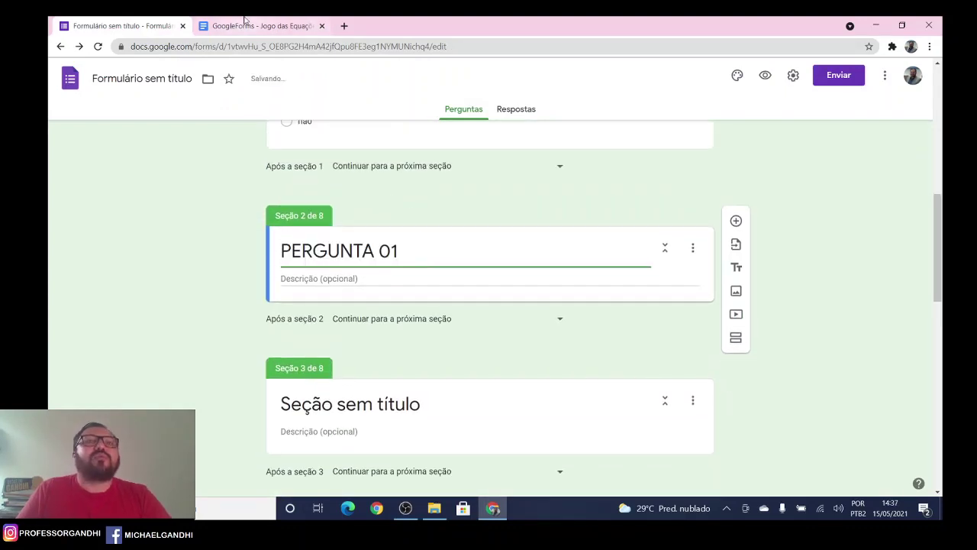
# Copy the description "Muito bem! Resolva a equação abaixo." from the planning document into section 2's description.
pyautogui.click(256, 28)
pyautogui.click(371, 244)
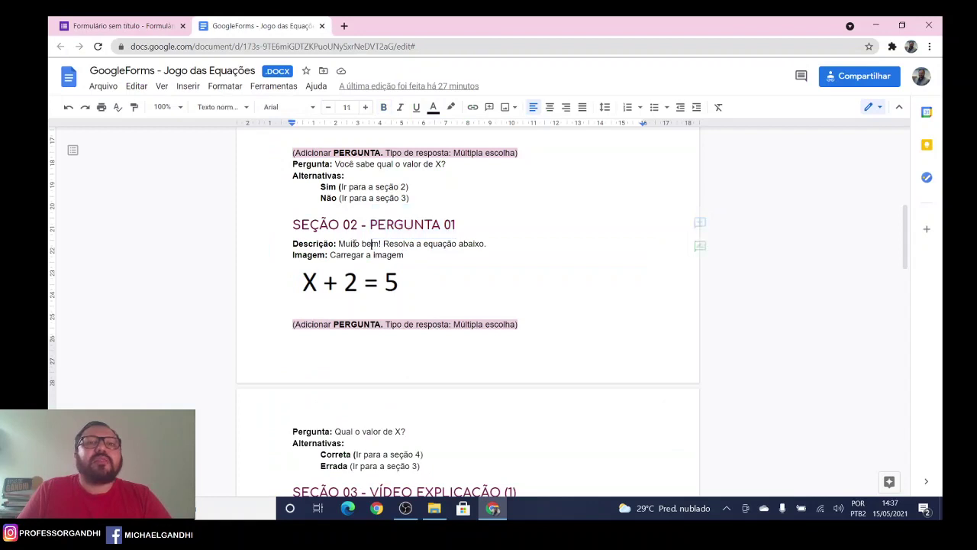
pyautogui.moveTo(458, 246); pyautogui.dragTo(486, 243)
pyautogui.hotkey('ctrl', 'c')
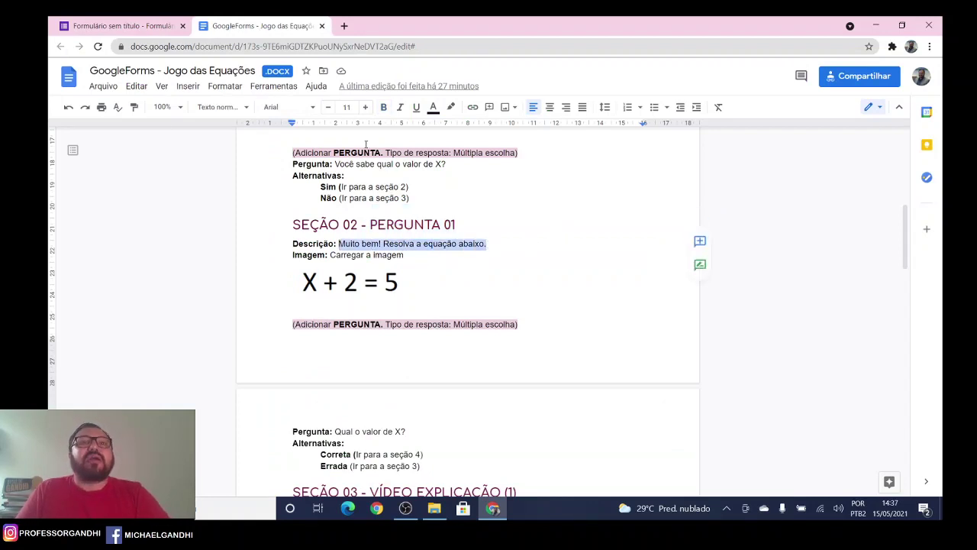
pyautogui.click(80, 23)
pyautogui.click(356, 279)
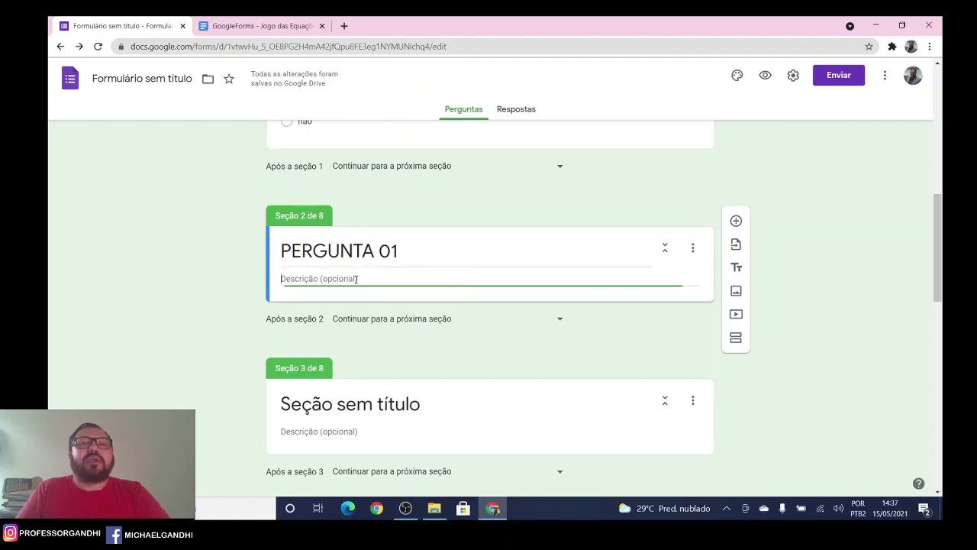
pyautogui.hotkey('ctrl', 'v')
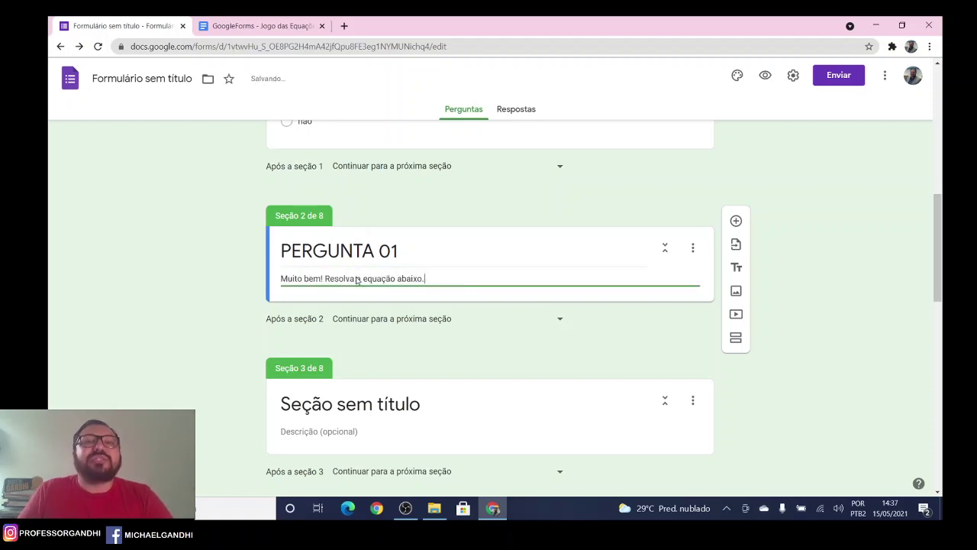
# Check the image planned for section 2 in the planning document and review the section's title and description in the form.
pyautogui.click(267, 28)
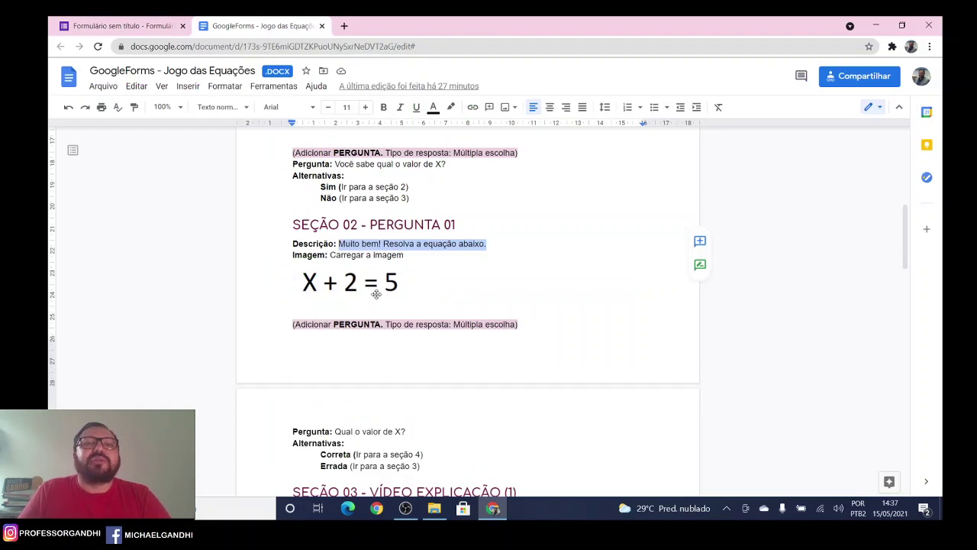
pyautogui.click(87, 24)
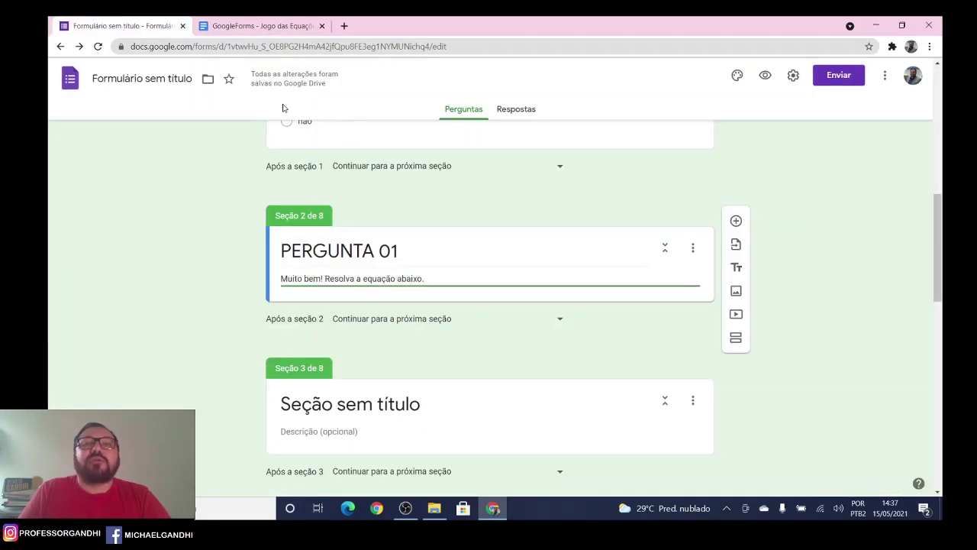
pyautogui.tripleClick(512, 248)
pyautogui.tripleClick(505, 276)
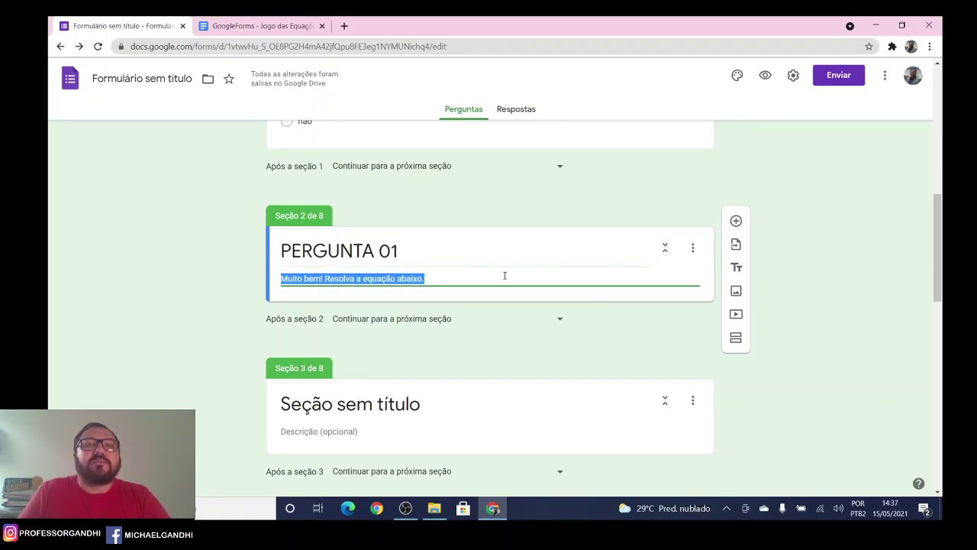
pyautogui.tripleClick(489, 258)
pyautogui.tripleClick(433, 279)
# Add a question to section 2 with the text "Qual o valor de X?" from the planning document.
pyautogui.click(735, 221)
pyautogui.click(260, 25)
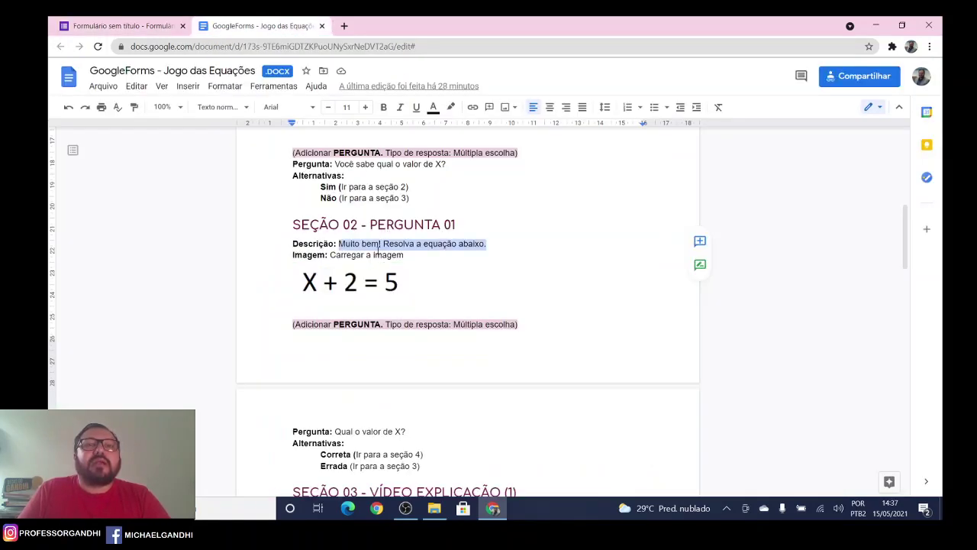
pyautogui.scroll(-3, 378, 252)
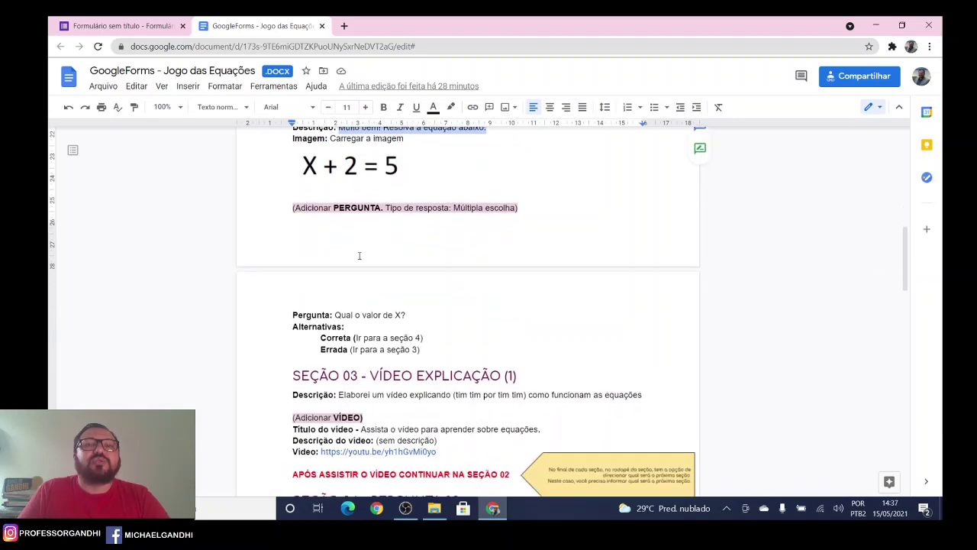
pyautogui.scroll(2, 418, 270)
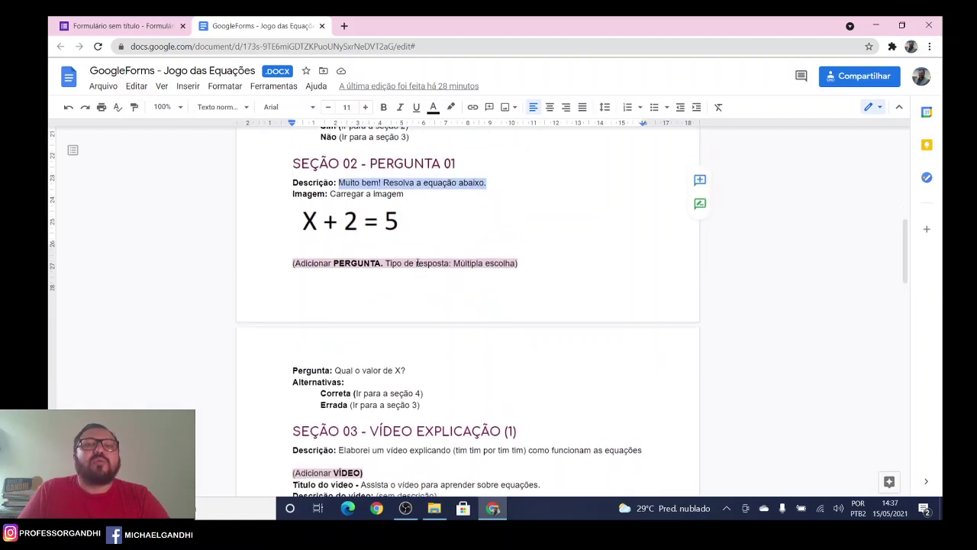
pyautogui.moveTo(407, 374); pyautogui.dragTo(340, 377)
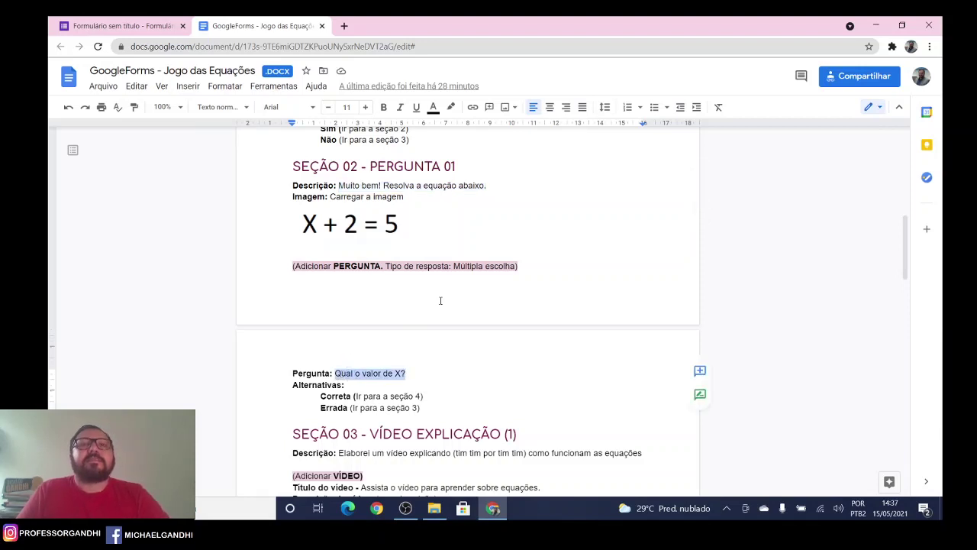
pyautogui.click(123, 26)
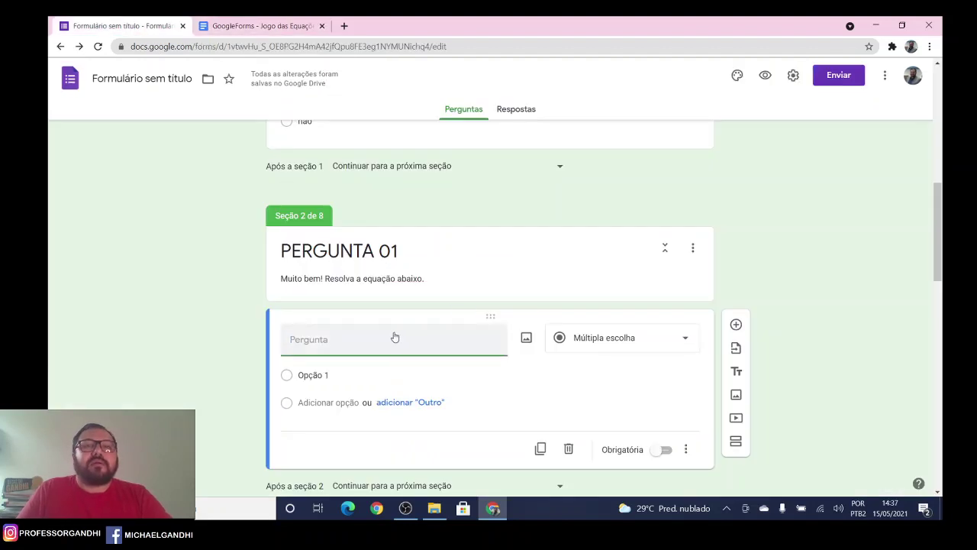
pyautogui.write('Qual o valor de X?')
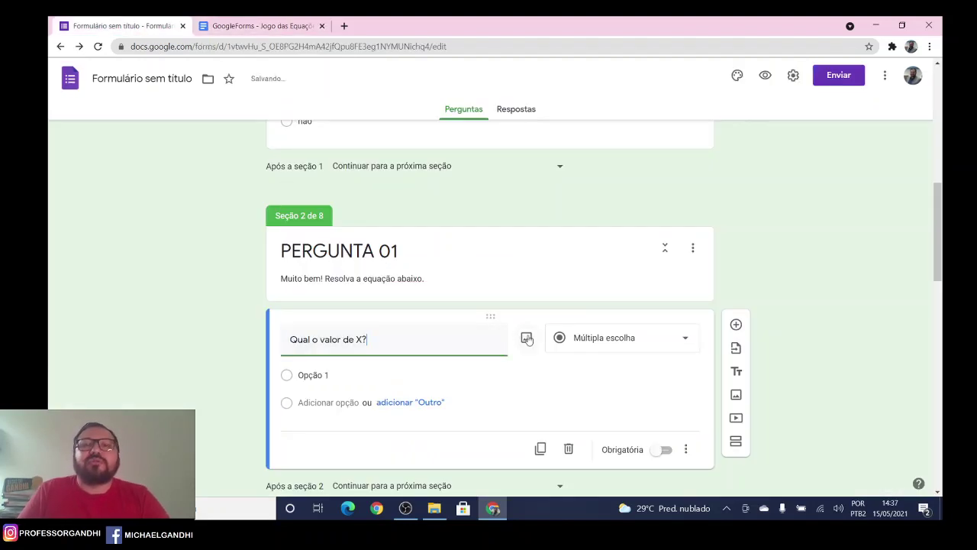
# Upload the "X + 2 = 5" equation image into the "Qual o valor de X?" question and align it to the centre.
pyautogui.click(525, 336)
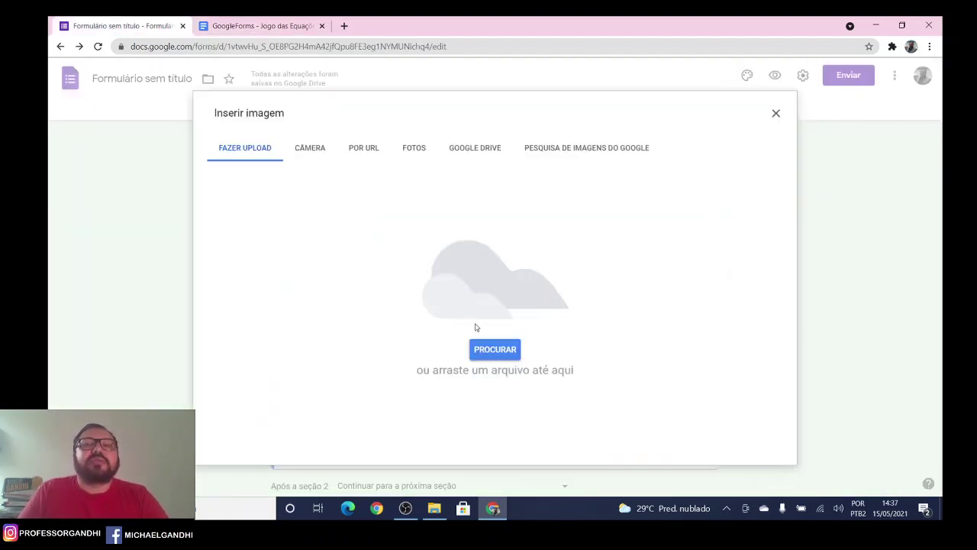
pyautogui.click(493, 348)
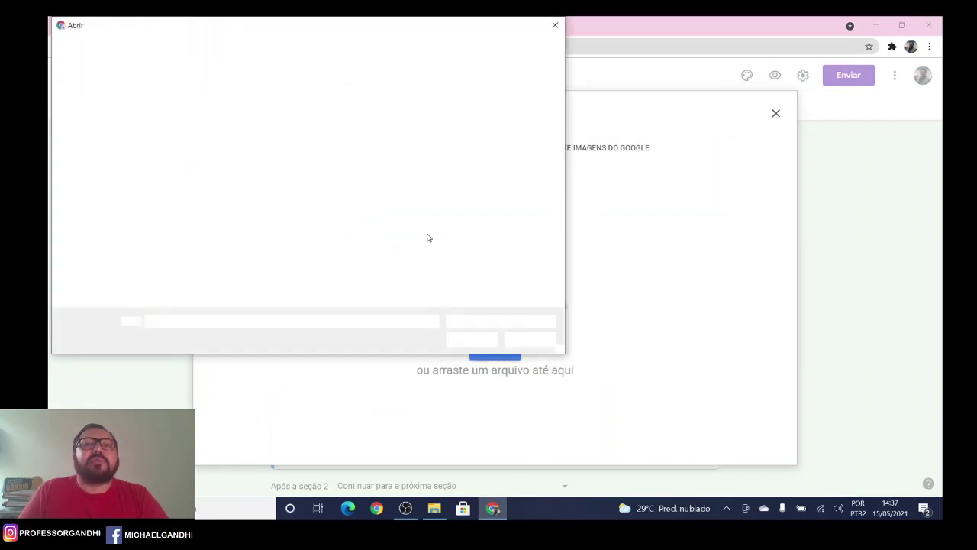
pyautogui.click(472, 341)
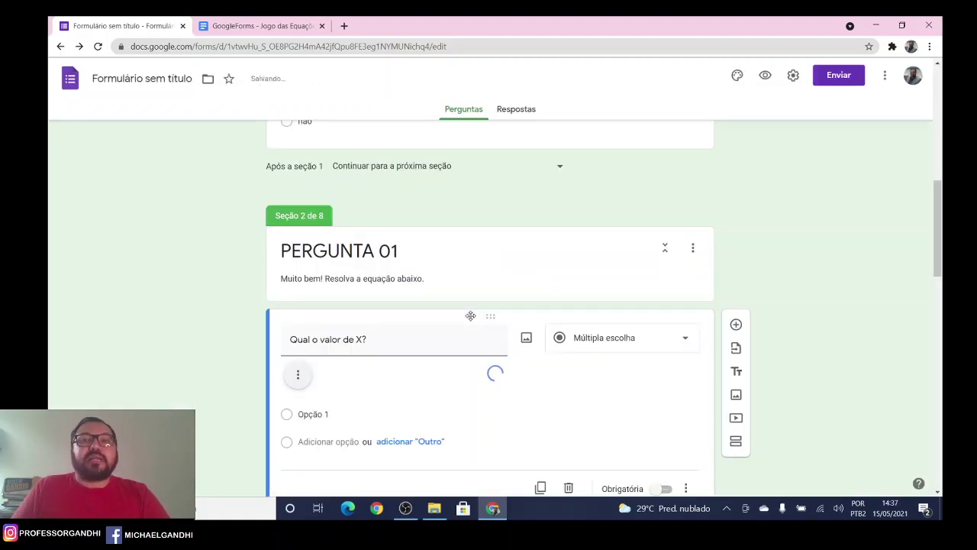
pyautogui.scroll(-2, 770, 319)
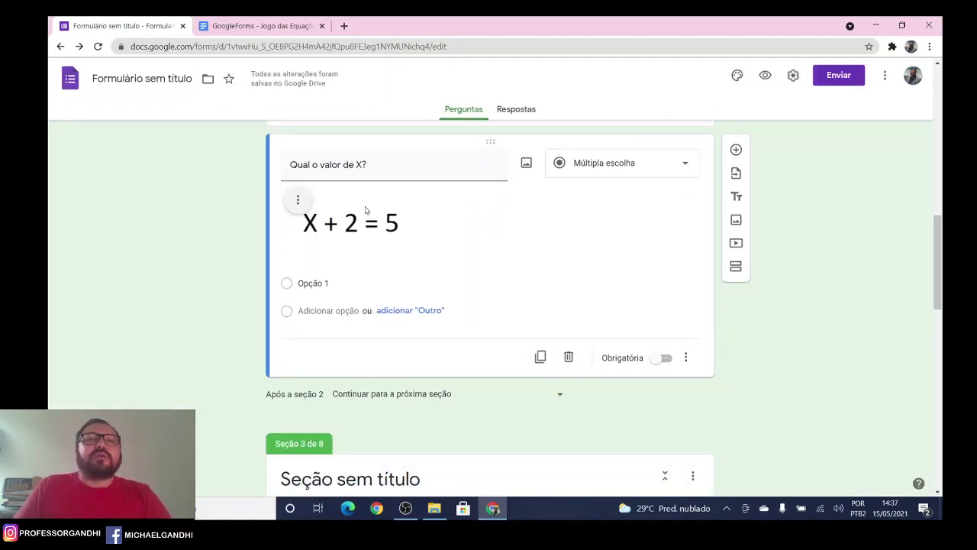
pyautogui.click(297, 200)
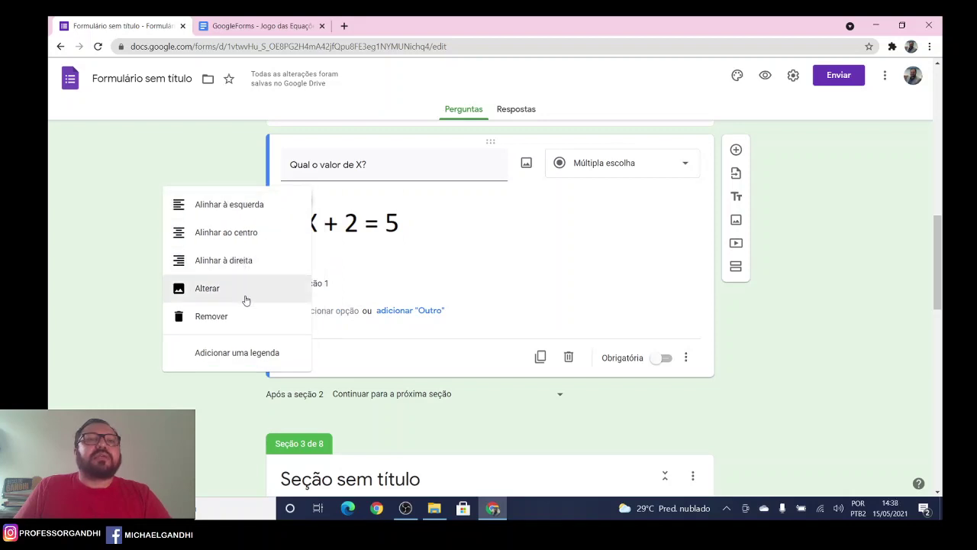
pyautogui.press('Return')
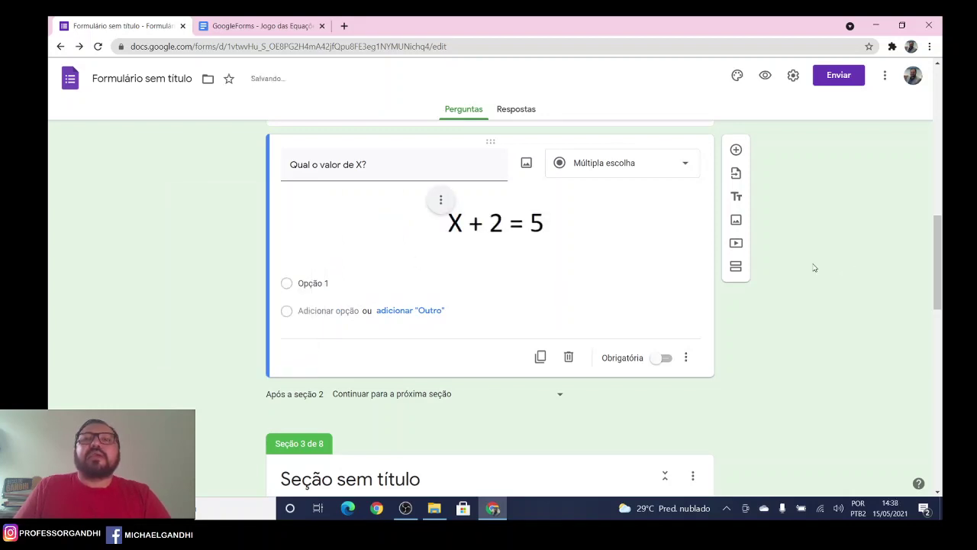
pyautogui.scroll(3, 814, 267)
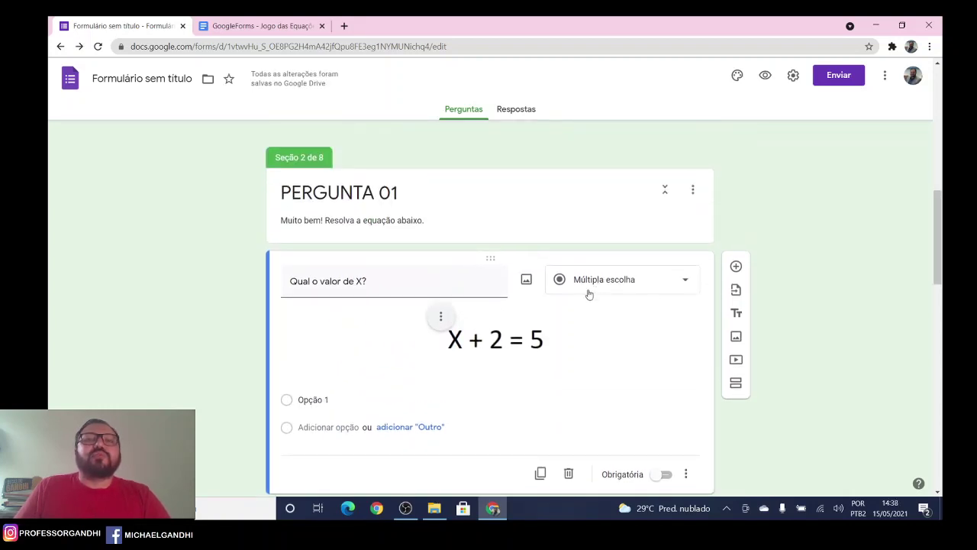
# Add four more answer options to the "Qual o valor de X?" question, making five in total.
pyautogui.scroll(-2, 588, 294)
pyautogui.click(308, 224)
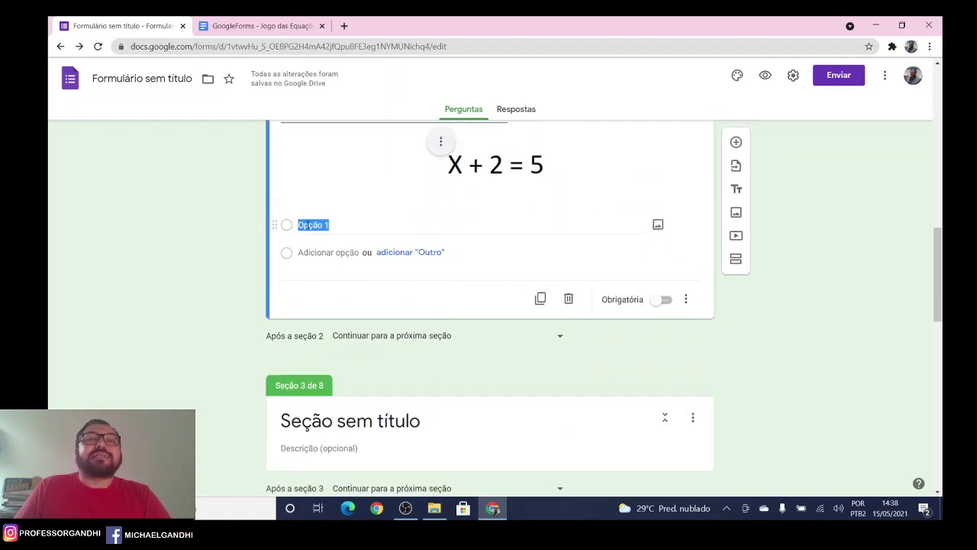
pyautogui.click(309, 251)
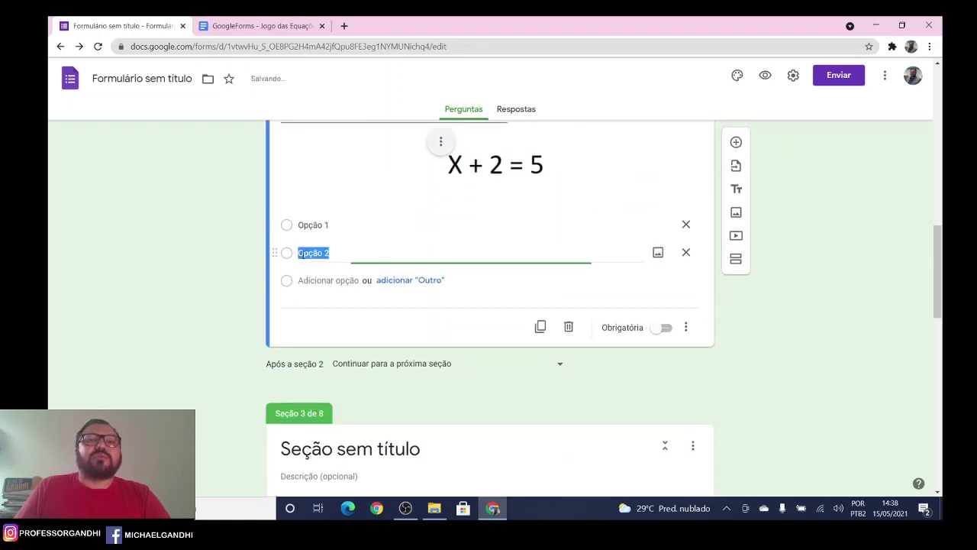
pyautogui.click(302, 280)
pyautogui.click(307, 308)
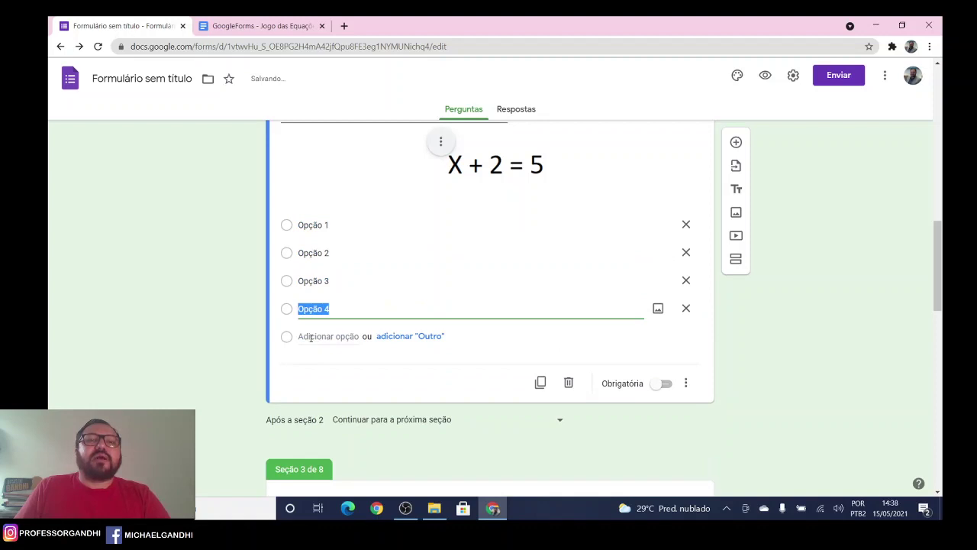
pyautogui.click(311, 337)
# Label the five answer options 1, 2, 3, 4 and 5 and make the "Qual o valor de X?" question required.
pyautogui.click(318, 226)
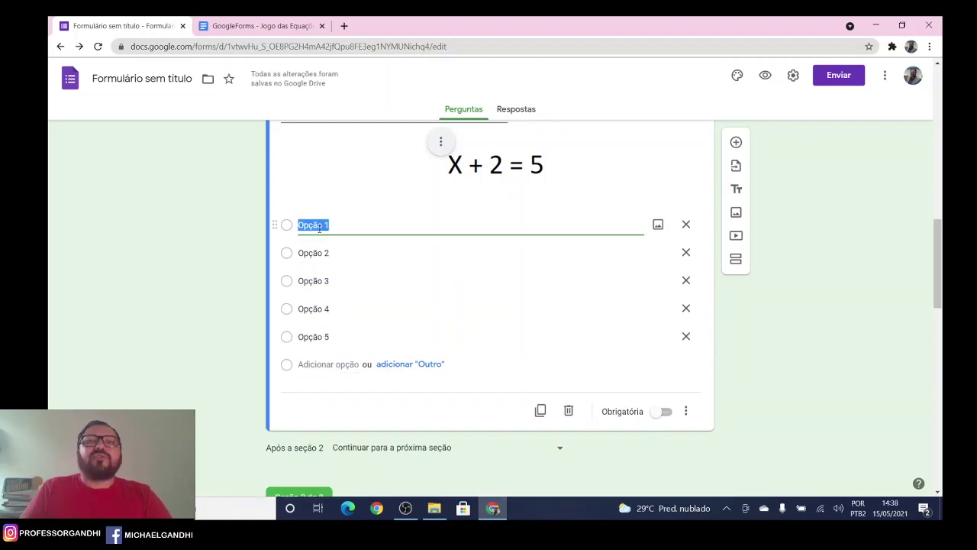
pyautogui.write('1')
pyautogui.press('Return')
pyautogui.write('2')
pyautogui.press('Return')
pyautogui.write('3')
pyautogui.press('Return')
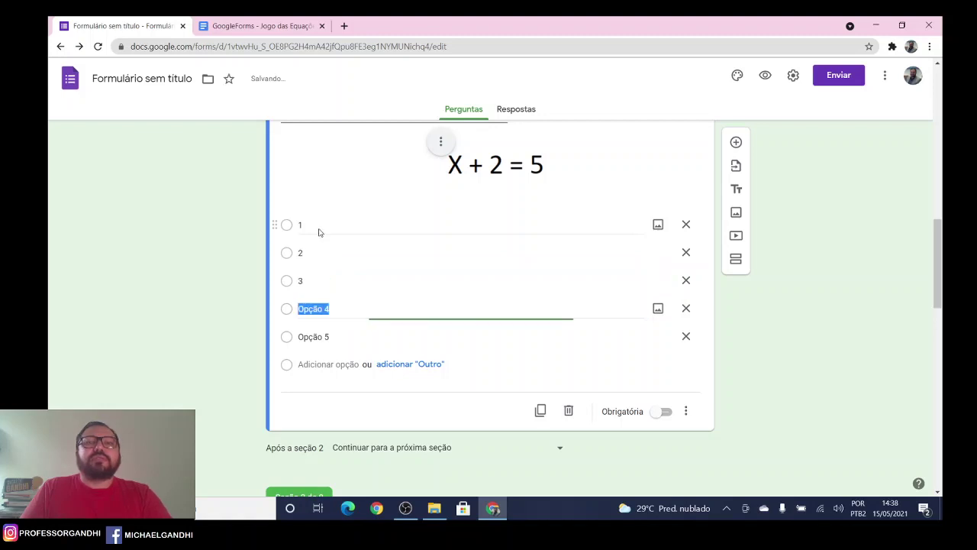
pyautogui.press('Down')
pyautogui.press('Up')
pyautogui.write('4')
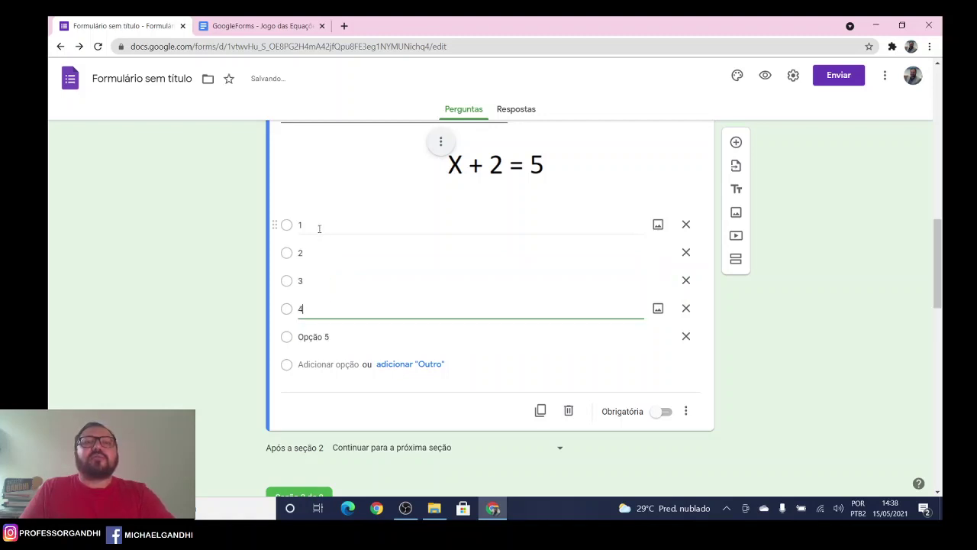
pyautogui.press('Return')
pyautogui.write('5')
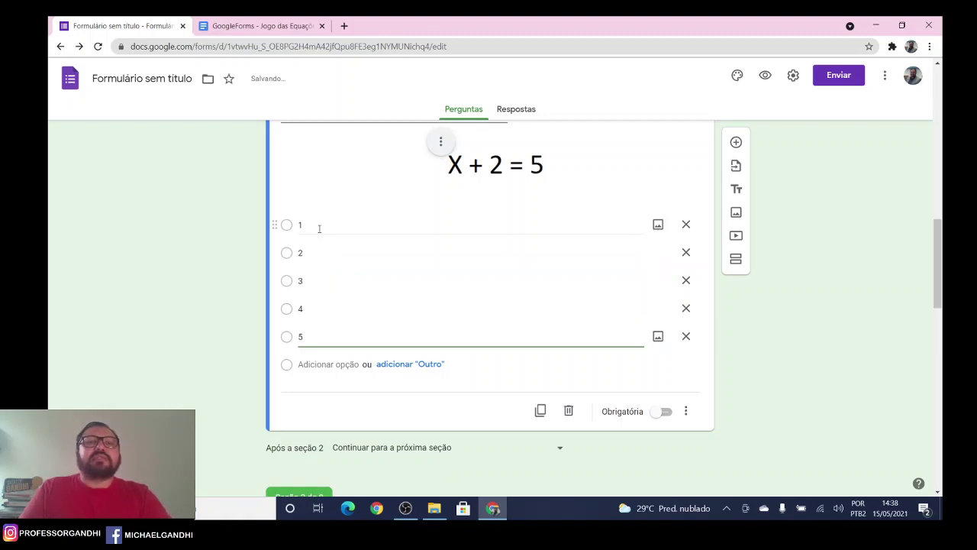
pyautogui.press('Up')
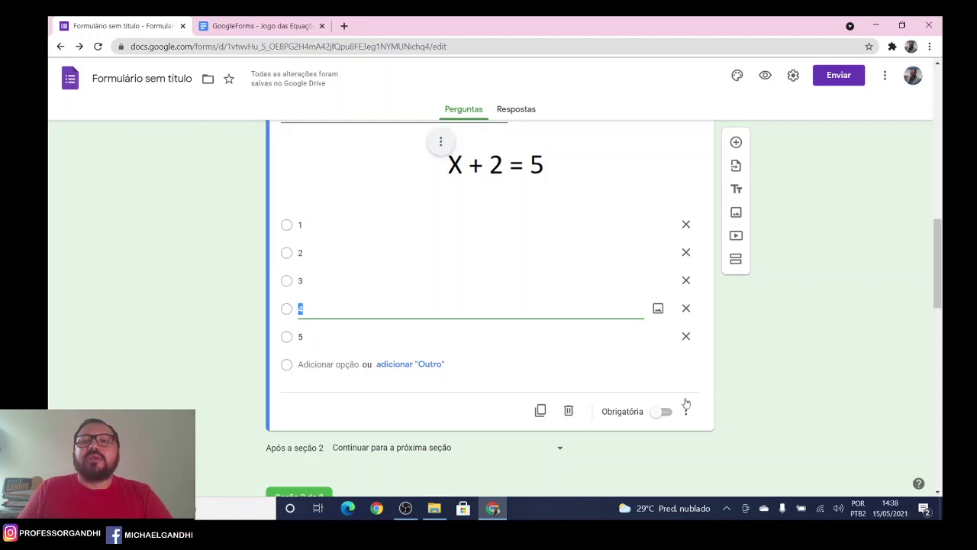
pyautogui.click(663, 411)
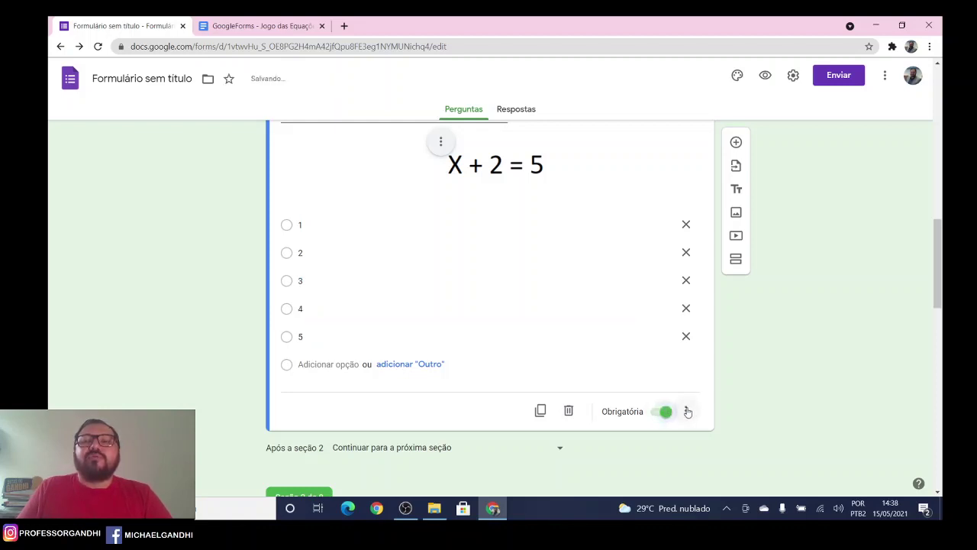
# Enable answer-based section branching on the "Qual o valor de X?" question and send answer 3 to section 4.
pyautogui.click(686, 410)
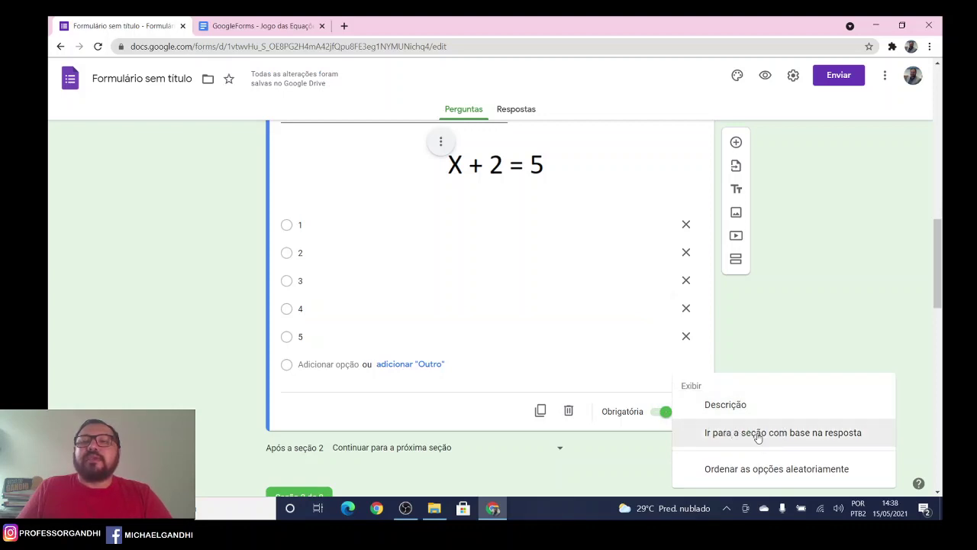
pyautogui.click(755, 433)
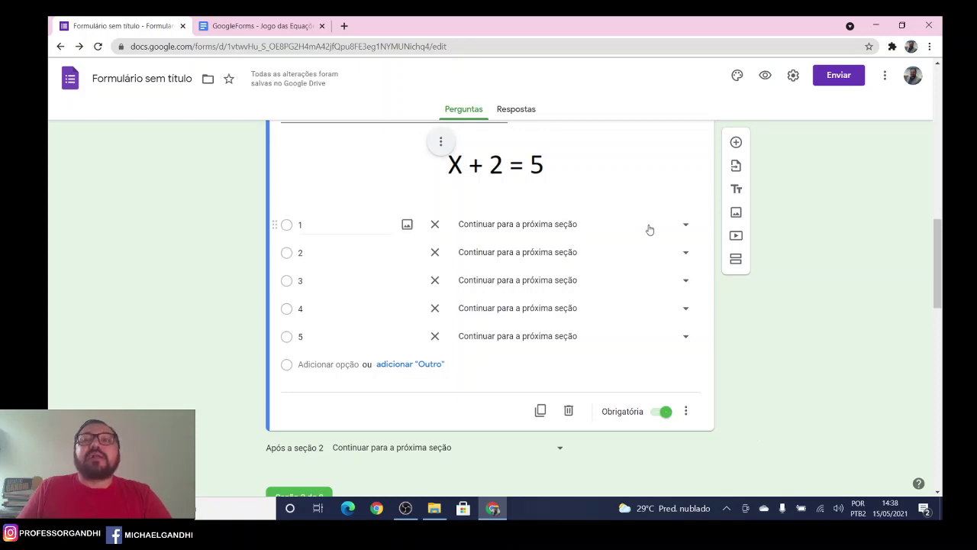
pyautogui.click(686, 283)
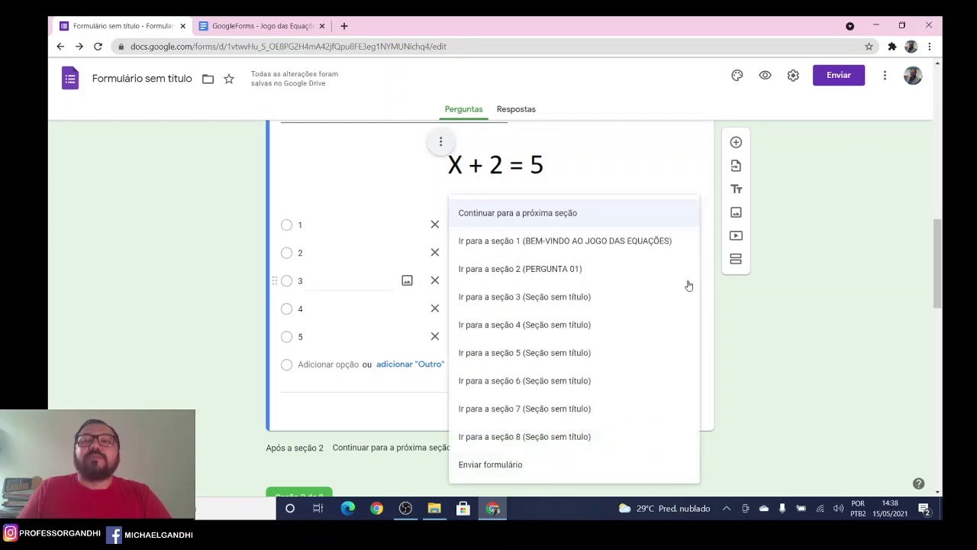
pyautogui.click(559, 326)
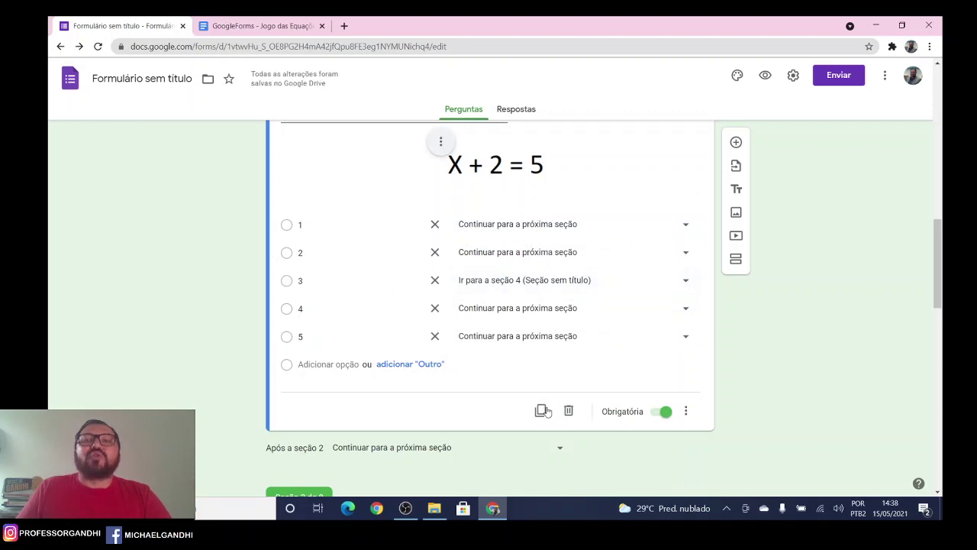
# Send answers 1, 2, 4 and 5 of the "Qual o valor de X?" question to section 3.
pyautogui.click(686, 226)
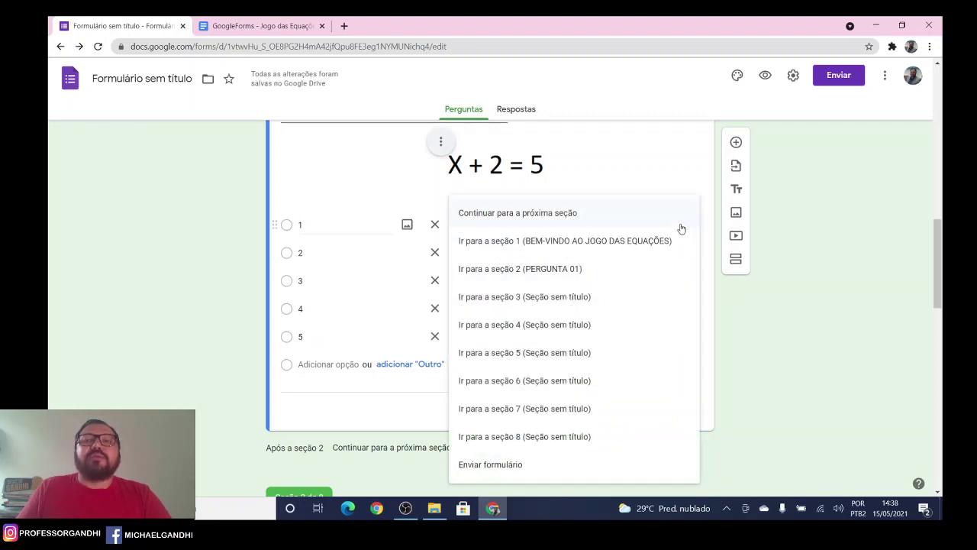
pyautogui.click(573, 305)
pyautogui.click(571, 258)
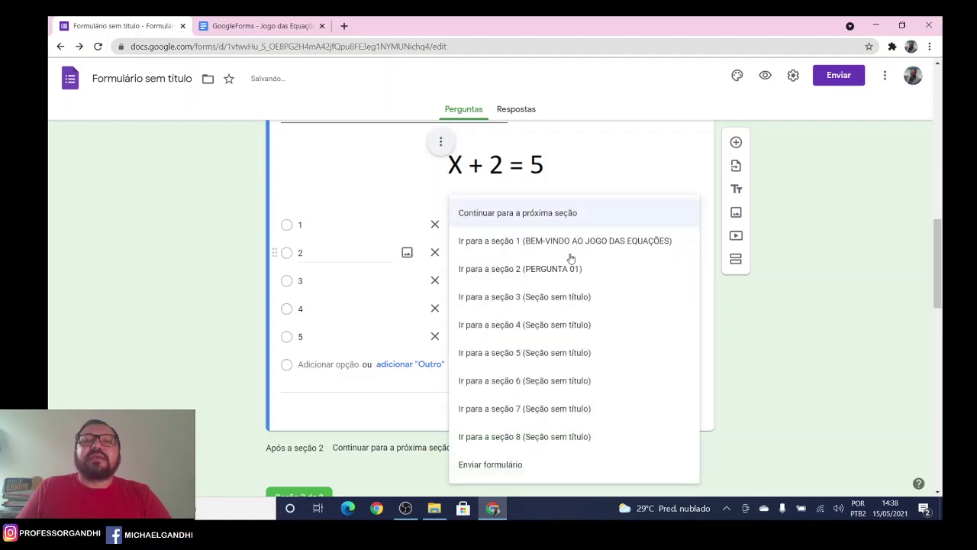
pyautogui.click(569, 307)
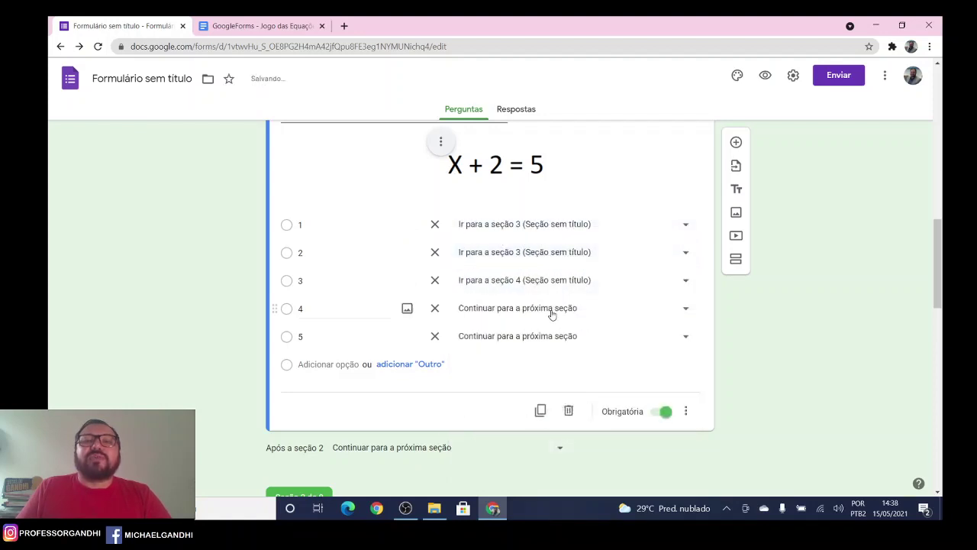
pyautogui.click(550, 311)
pyautogui.click(541, 303)
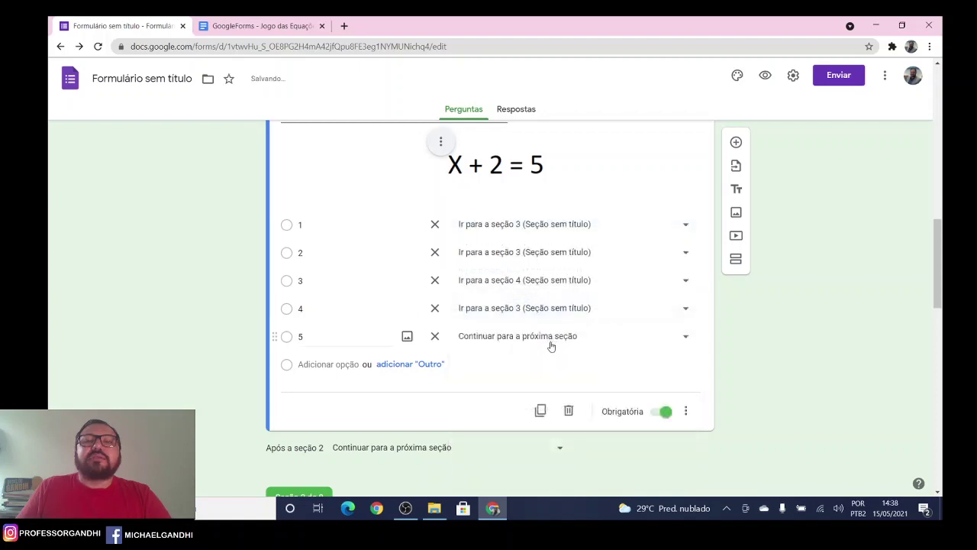
pyautogui.click(552, 340)
pyautogui.click(530, 301)
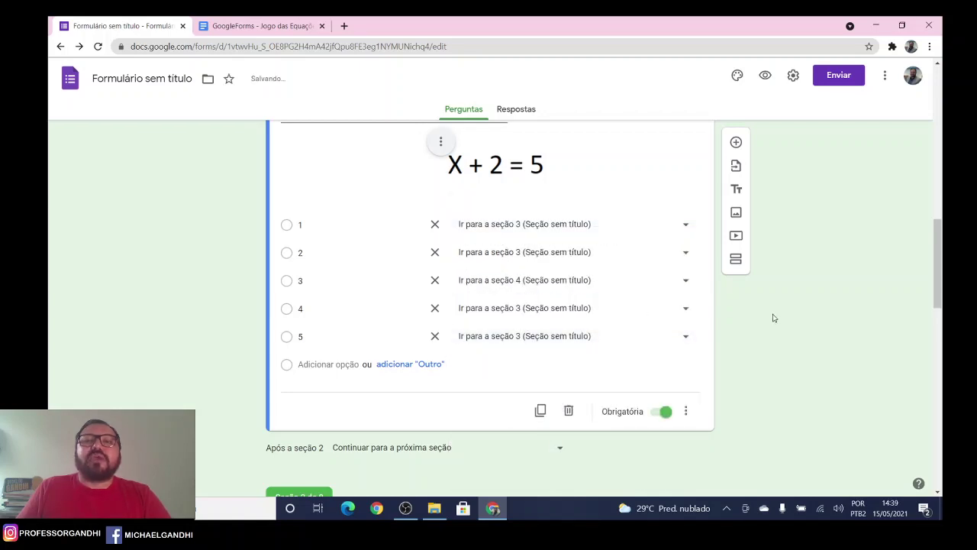
# Title section 3 "VÍDEO EXPLICAÇÃO (1)", copying the text from the planning document.
pyautogui.scroll(3, 774, 317)
pyautogui.click(252, 27)
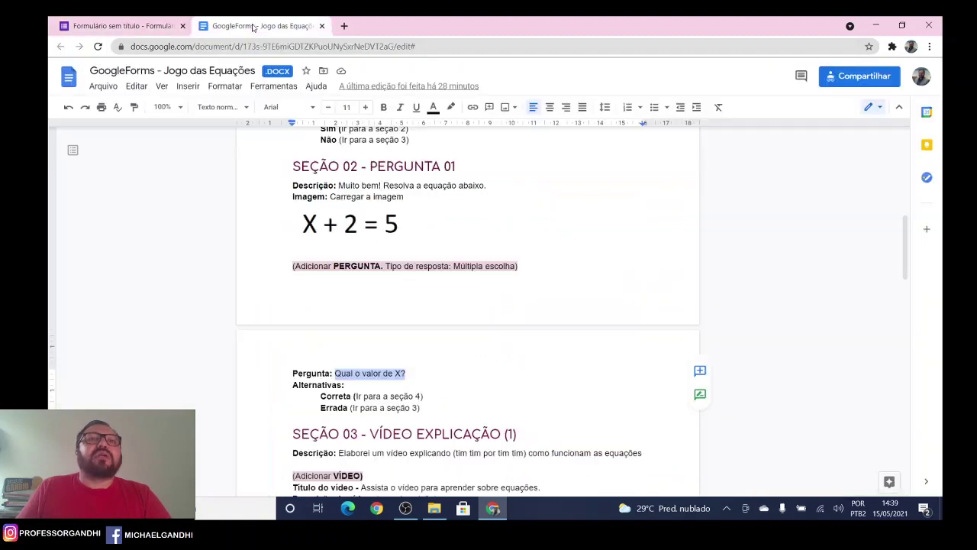
pyautogui.scroll(-2, 465, 286)
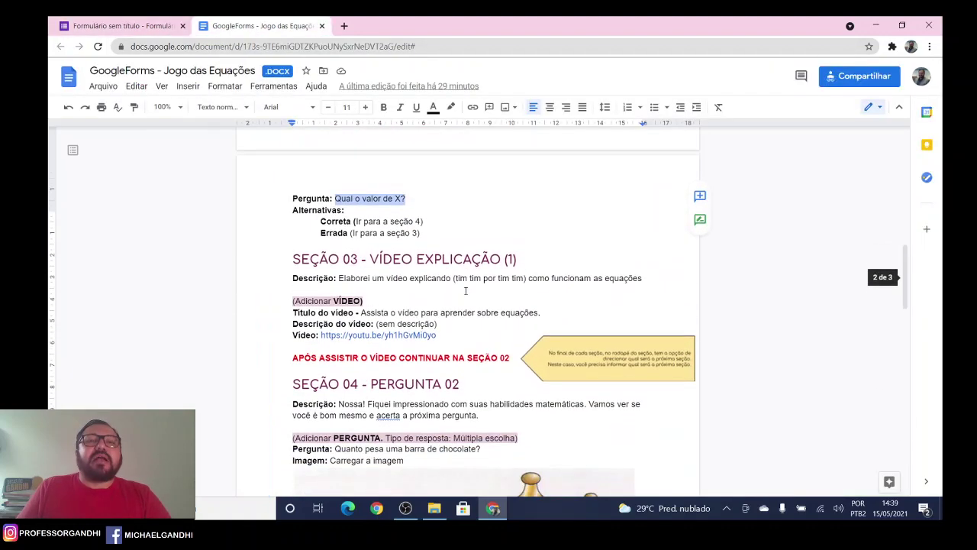
pyautogui.scroll(1, 465, 289)
pyautogui.scroll(-3, 465, 290)
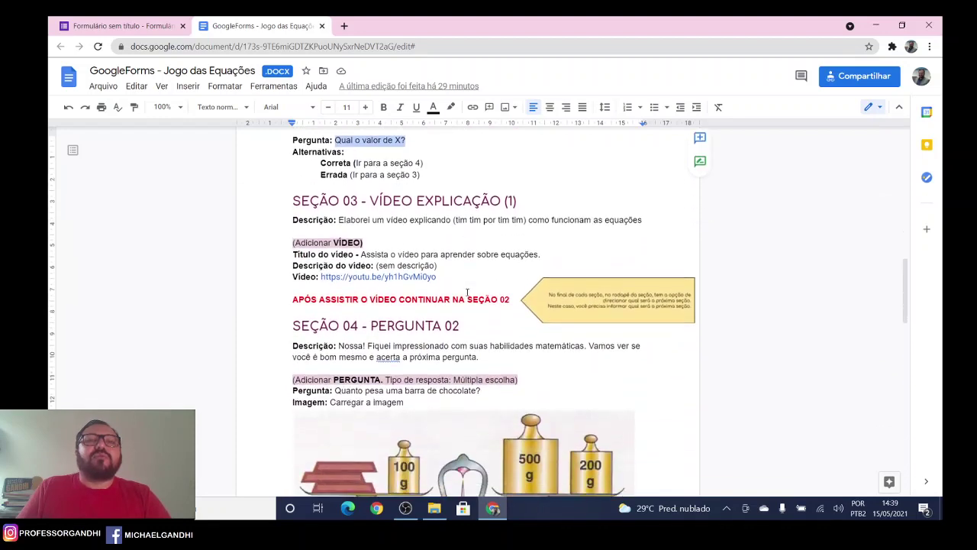
pyautogui.scroll(-1, 468, 292)
pyautogui.scroll(1, 451, 272)
pyautogui.click(370, 200)
pyautogui.moveTo(371, 200); pyautogui.dragTo(518, 202)
pyautogui.hotkey('ctrl', 'c')
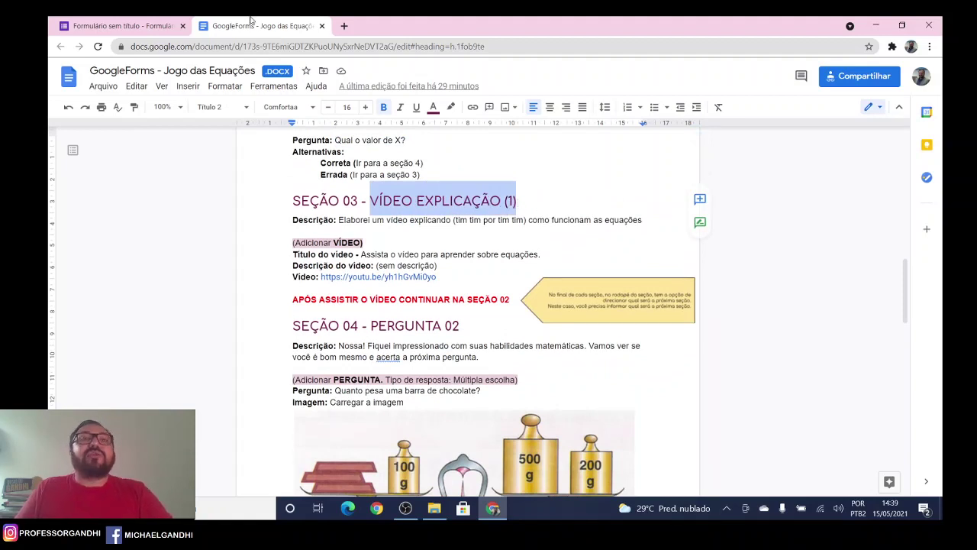
pyautogui.click(141, 23)
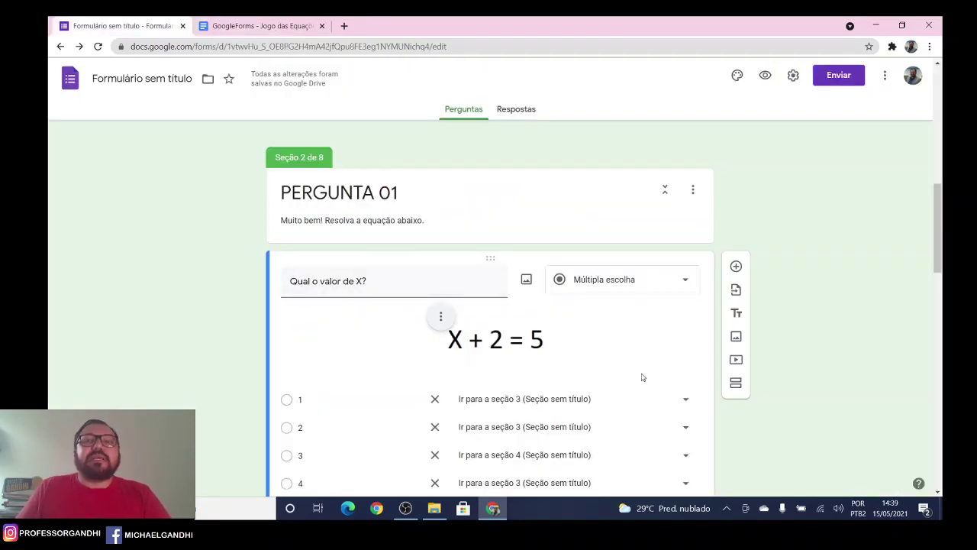
pyautogui.scroll(-6, 686, 327)
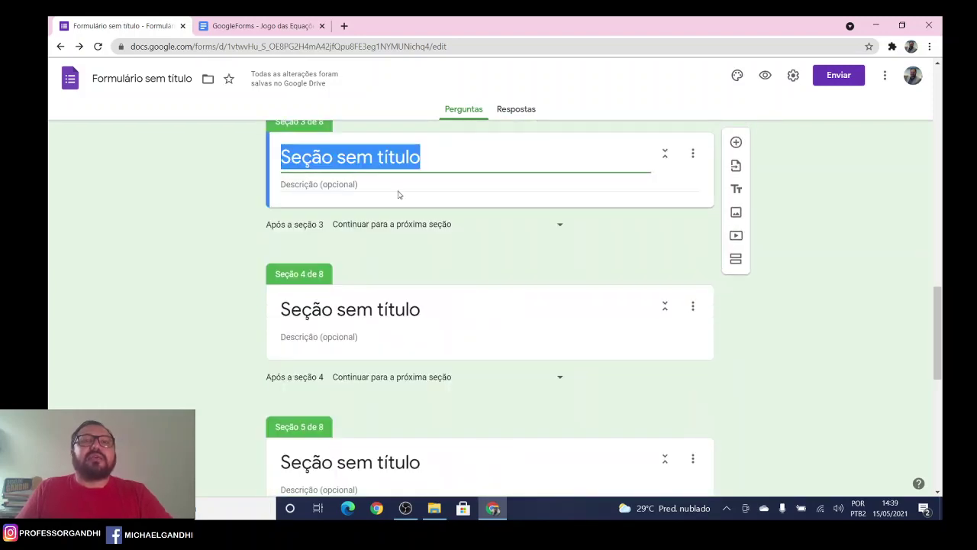
pyautogui.hotkey('ctrl', 'v')
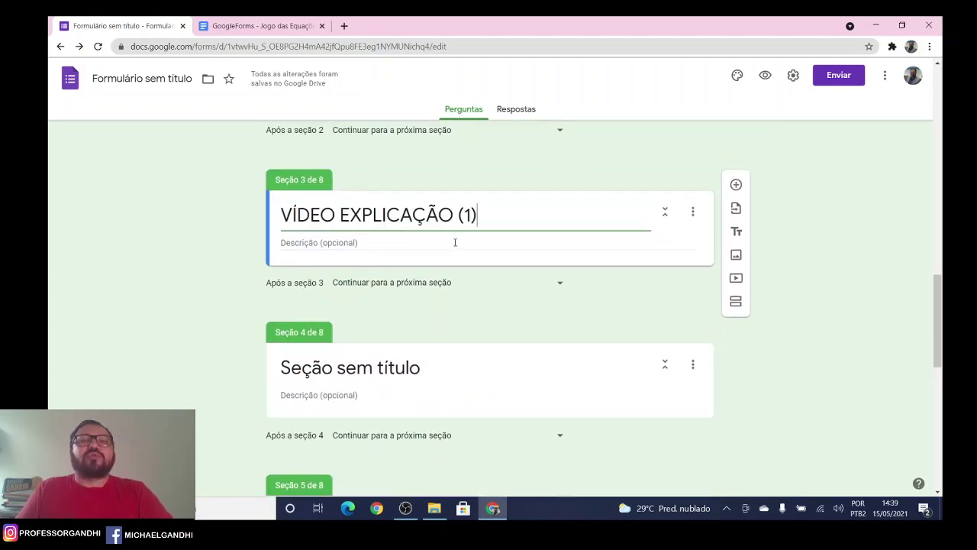
# Copy section 3's description "Elaborei um vídeo explicando (tim tim por tim tim) como funcionam as equações" from the planning document into the form.
pyautogui.click(270, 31)
pyautogui.moveTo(338, 221); pyautogui.dragTo(646, 219)
pyautogui.hotkey('ctrl', 'c')
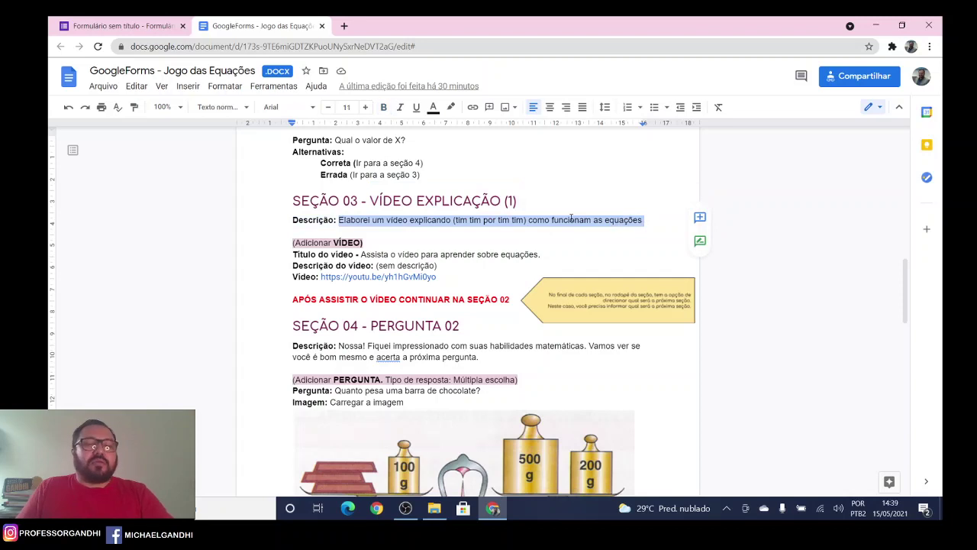
pyautogui.click(168, 25)
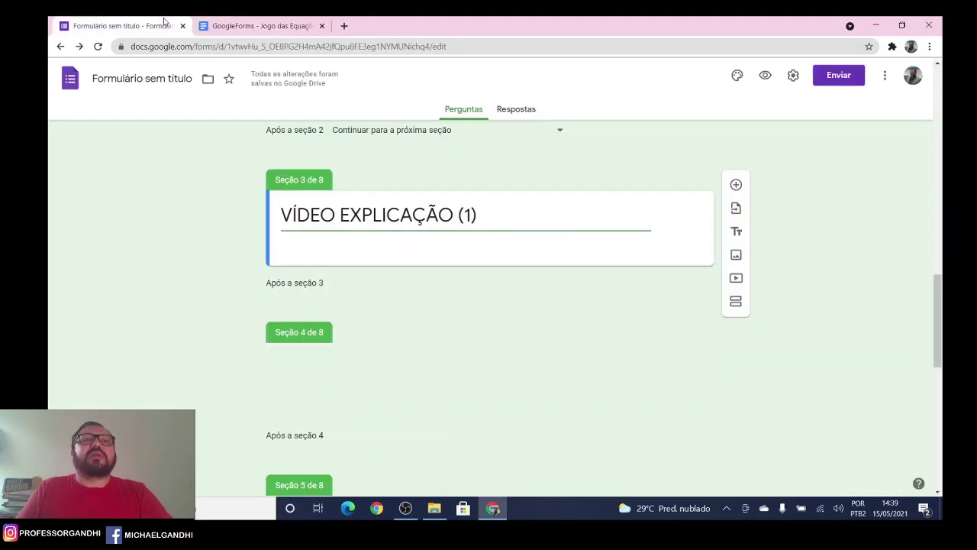
pyautogui.click(410, 238)
pyautogui.hotkey('ctrl', 'v')
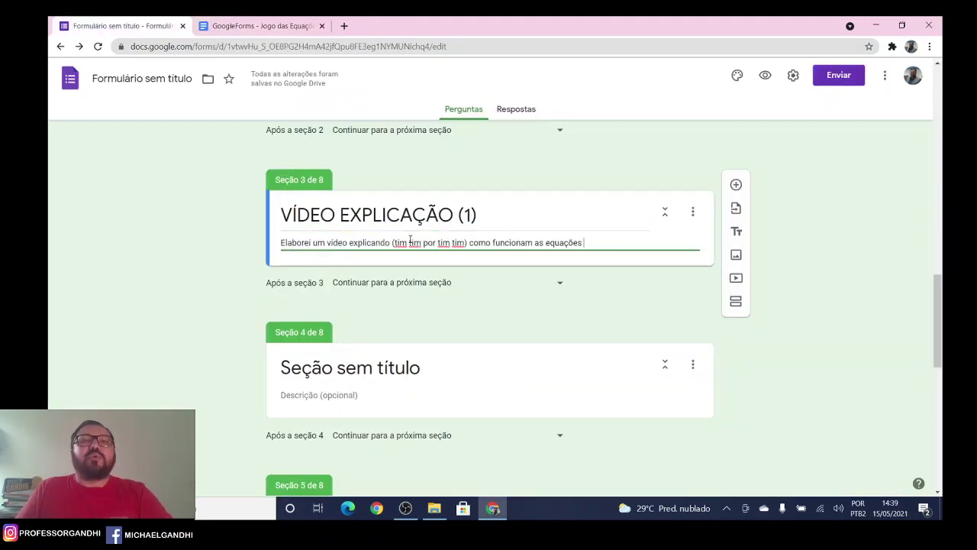
pyautogui.click(264, 26)
pyautogui.click(130, 25)
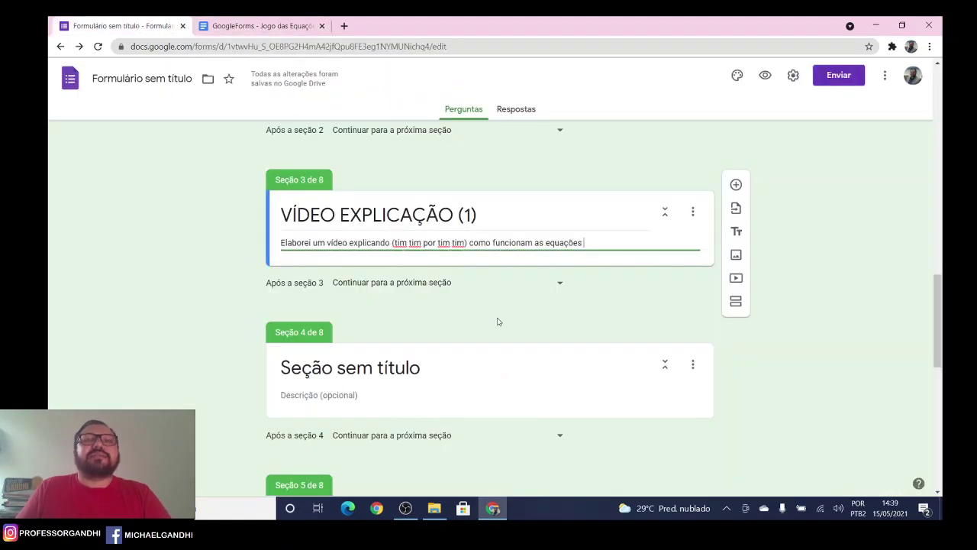
pyautogui.click(737, 280)
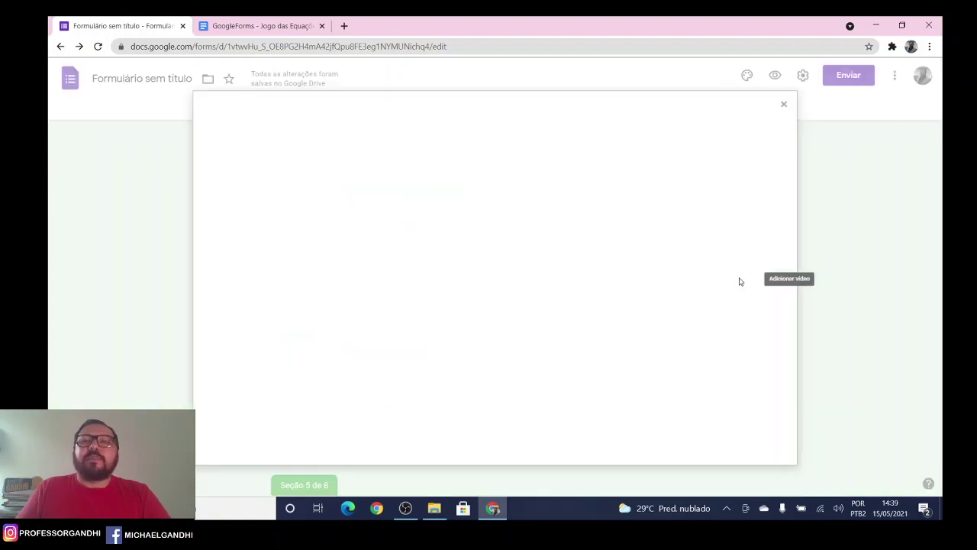
pyautogui.click(259, 26)
pyautogui.moveTo(465, 276); pyautogui.dragTo(322, 285)
pyautogui.hotkey('ctrl', 'c')
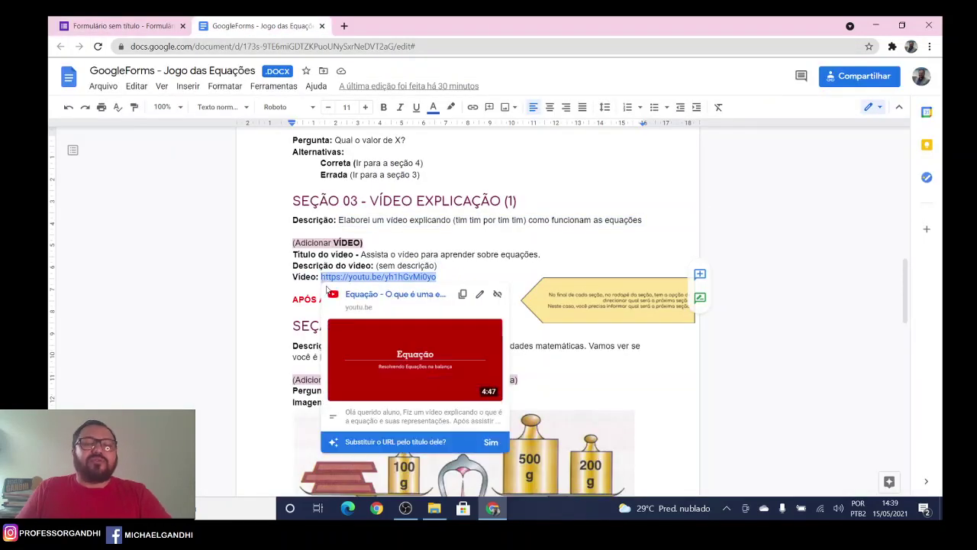
pyautogui.click(122, 23)
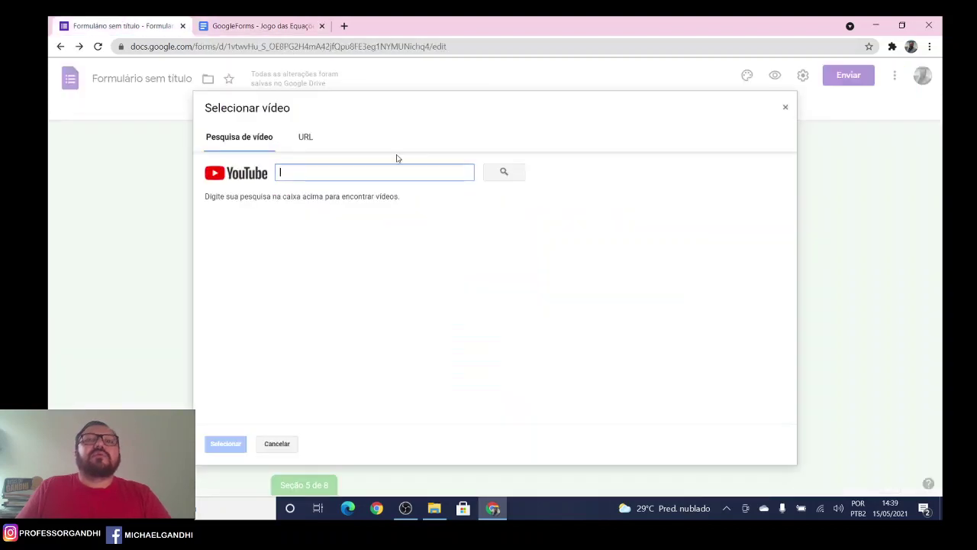
pyautogui.click(304, 137)
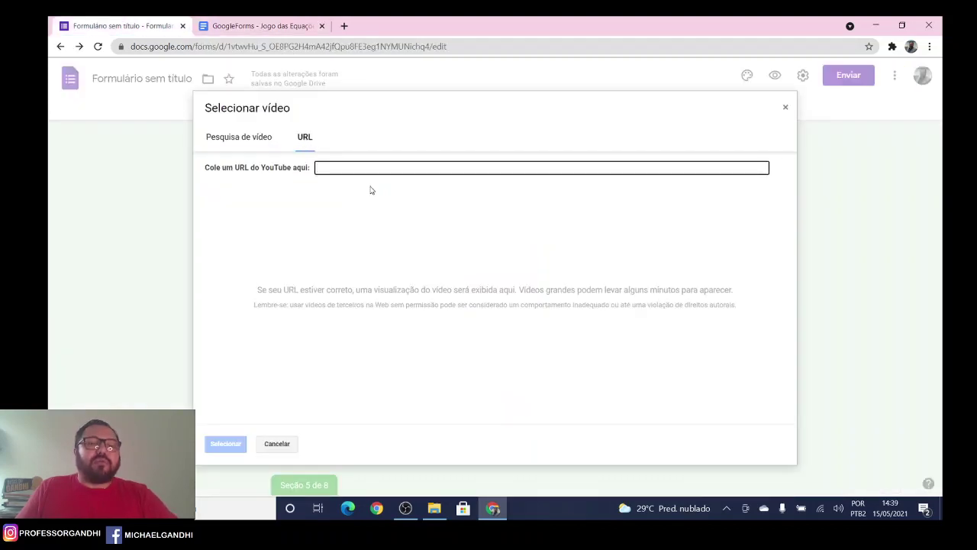
pyautogui.hotkey('ctrl', 'v')
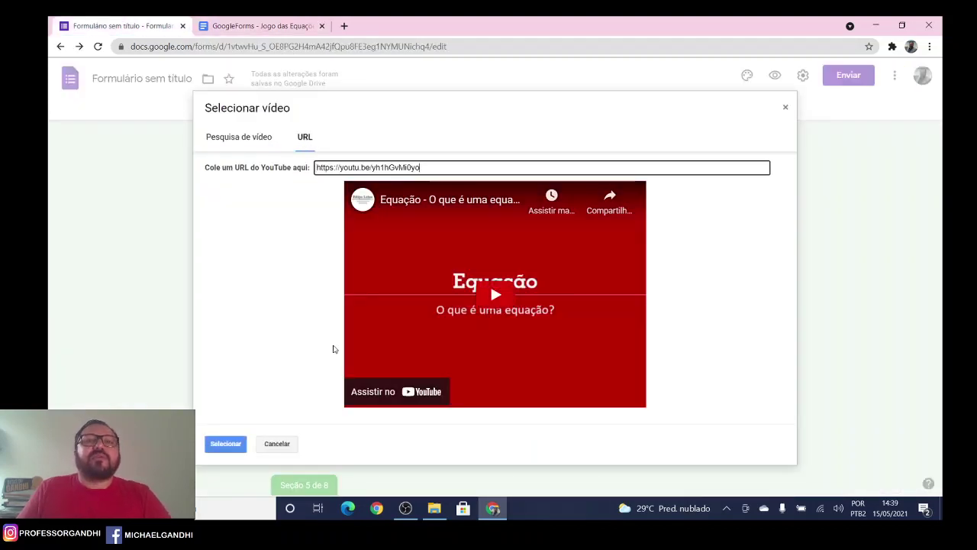
pyautogui.click(225, 443)
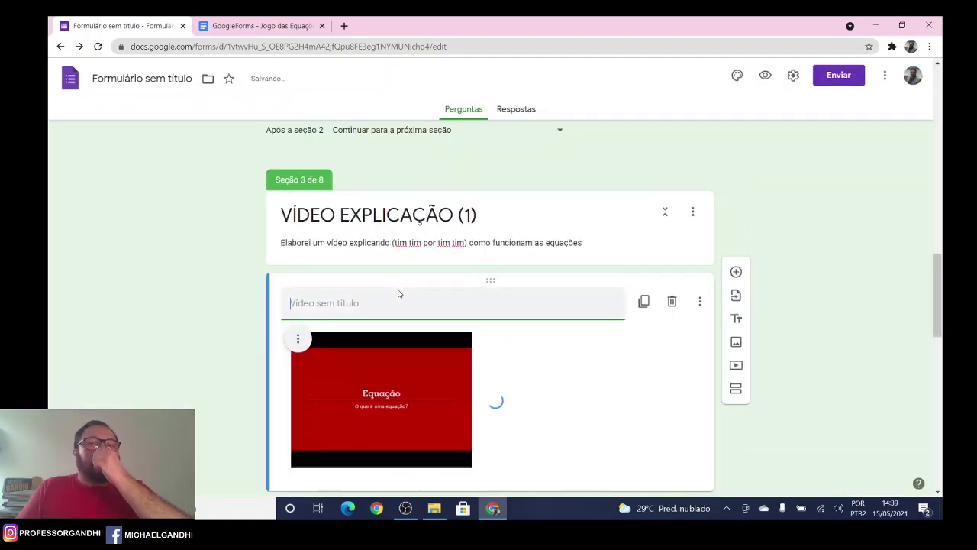
pyautogui.click(297, 338)
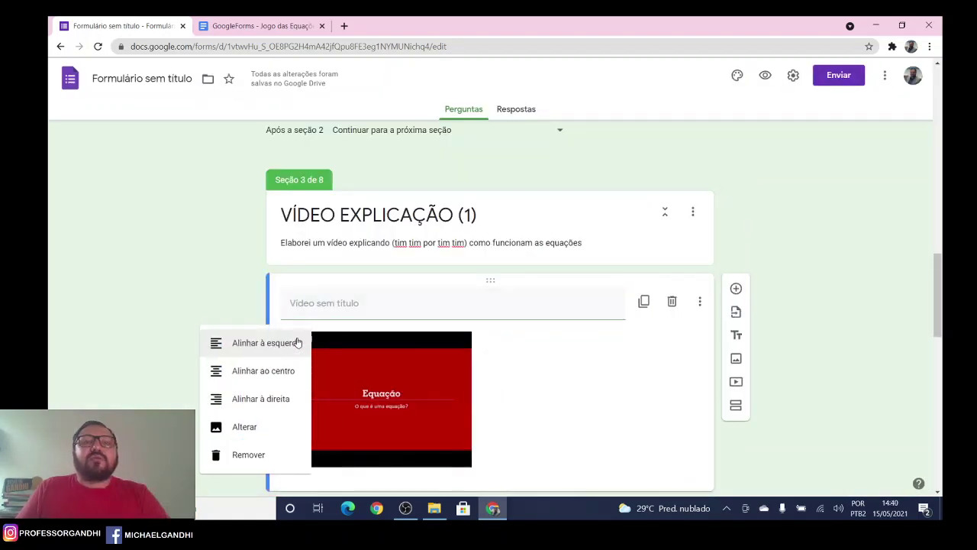
pyautogui.click(288, 372)
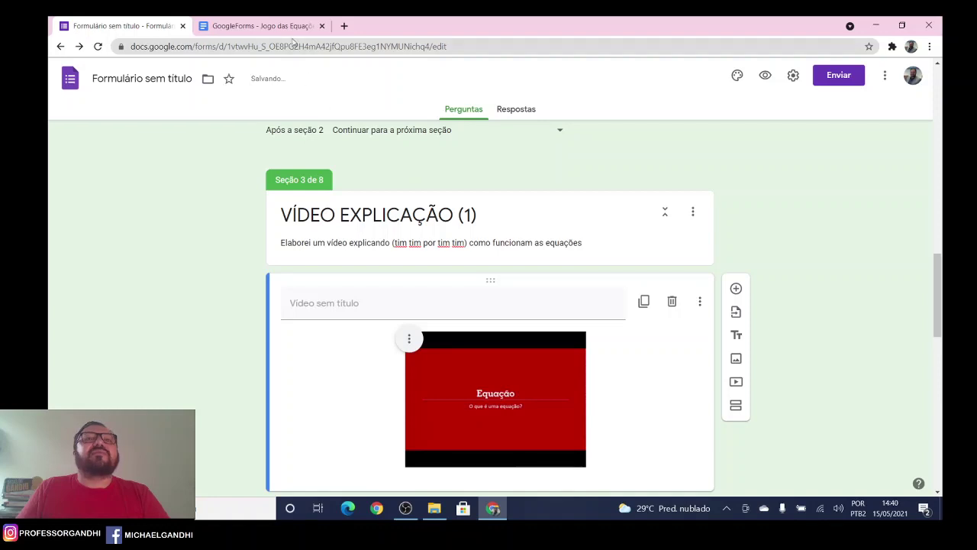
# Title the section 3 video "Assista o vídeo para aprender sobre equações." from the planning document.
pyautogui.click(260, 26)
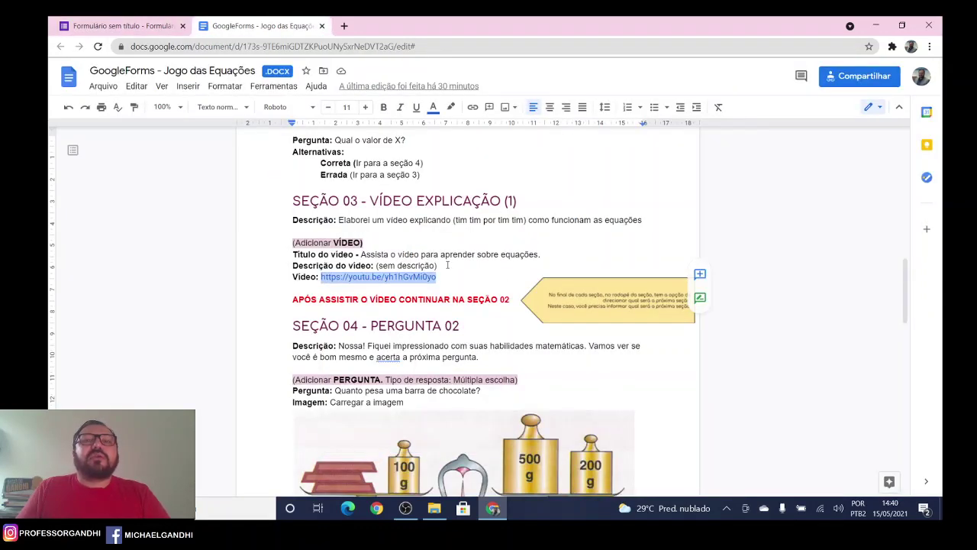
pyautogui.moveTo(551, 255); pyautogui.dragTo(367, 254)
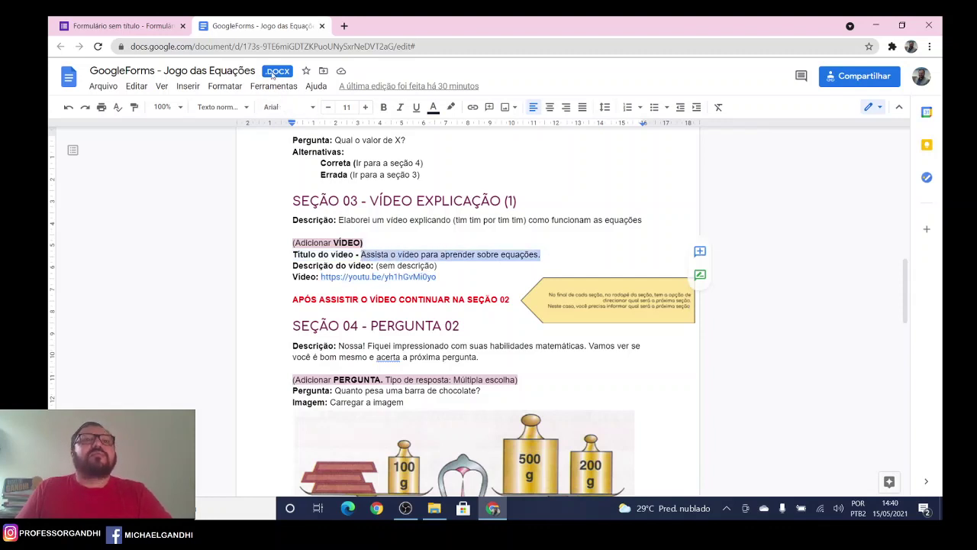
pyautogui.click(122, 26)
pyautogui.click(380, 302)
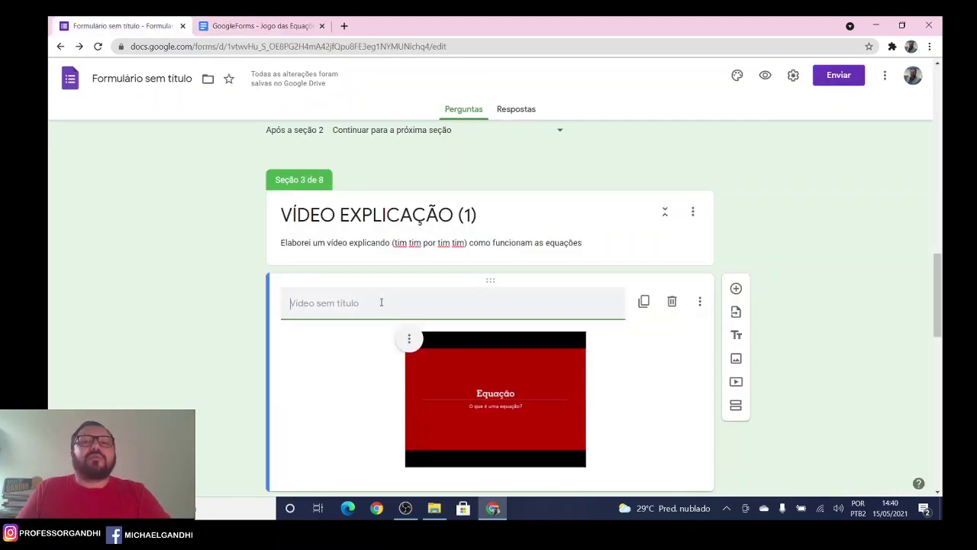
pyautogui.write('Assista o vídeo para aprender sobre equações.')
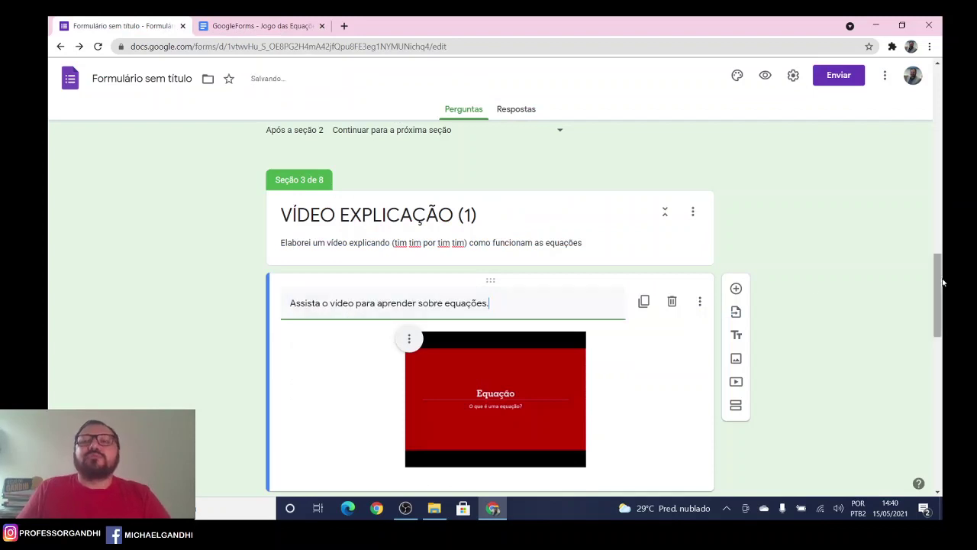
pyautogui.click(802, 287)
pyautogui.scroll(-2, 801, 290)
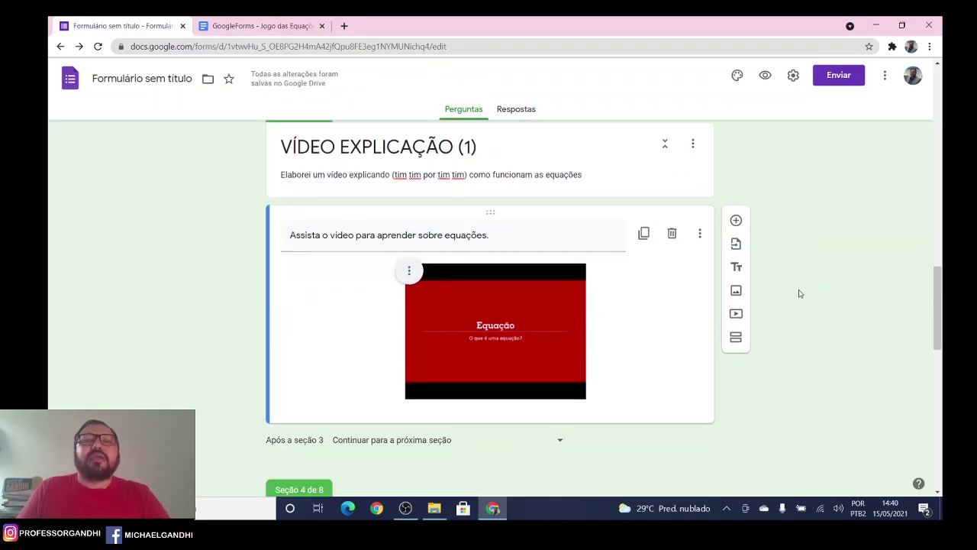
pyautogui.scroll(8, 799, 294)
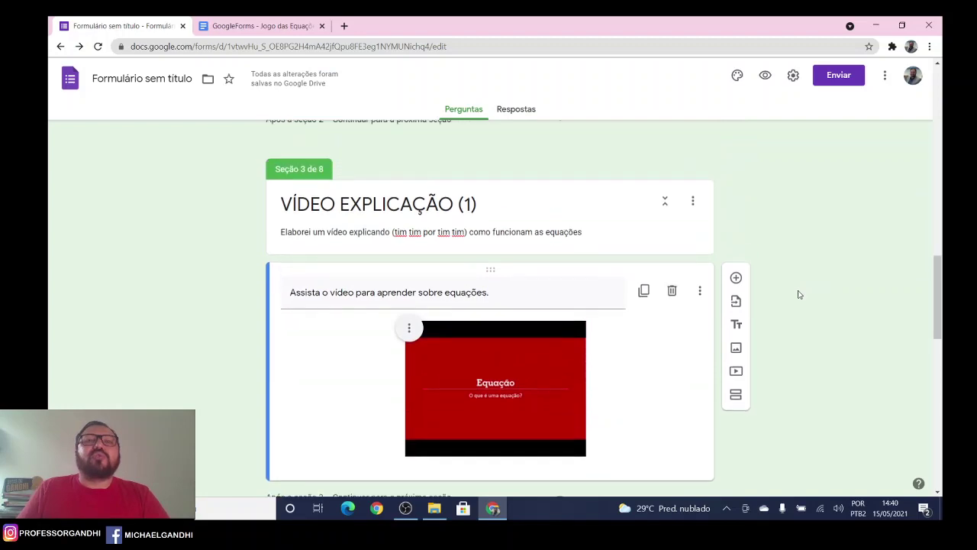
pyautogui.scroll(10, 799, 294)
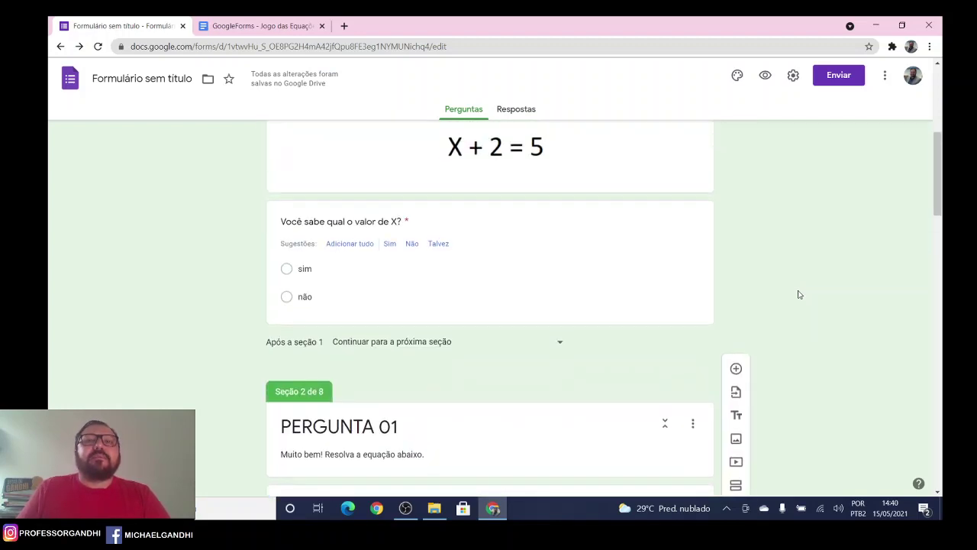
# Preview the form, fill in the respondent's name, and test the branch for answering "sim" to "Você sabe qual o valor de X?".
pyautogui.scroll(-15, 796, 302)
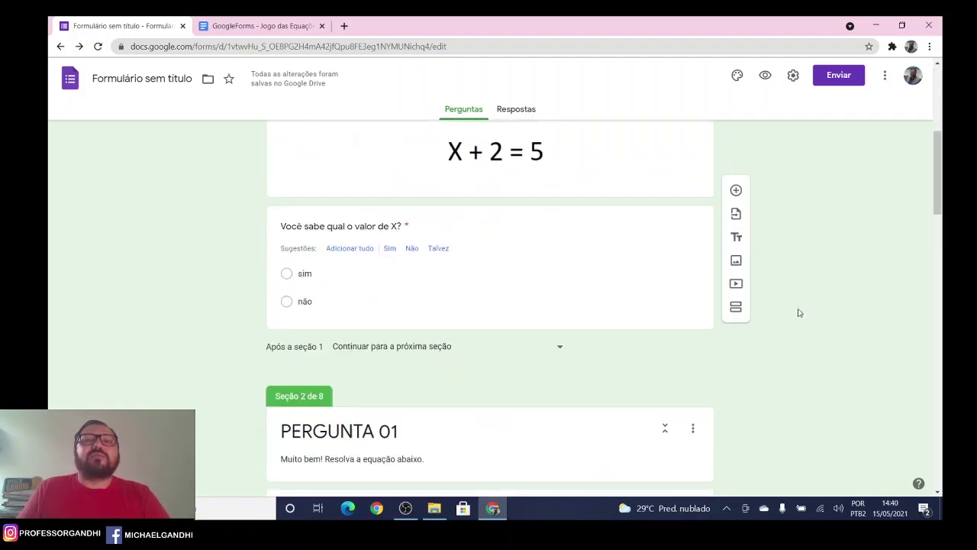
pyautogui.scroll(-2, 796, 321)
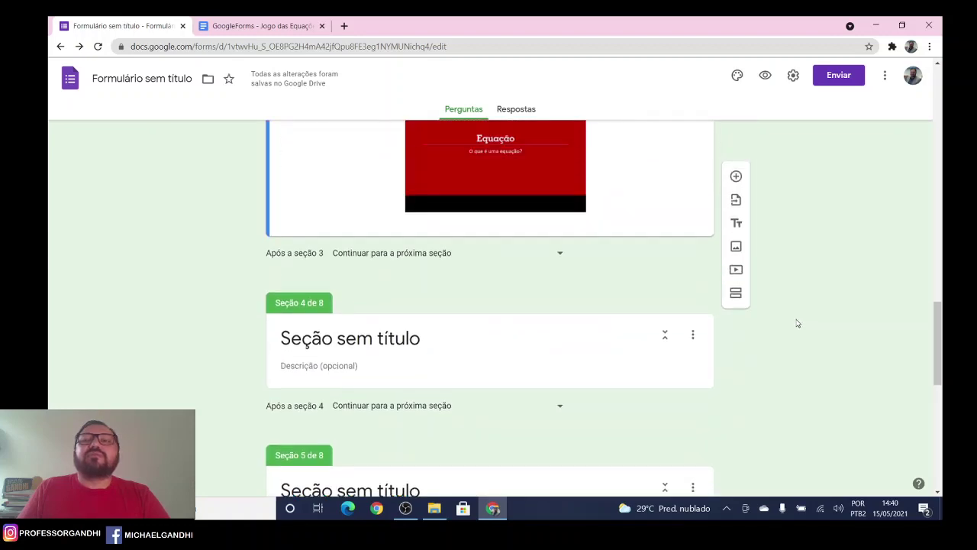
pyautogui.scroll(10, 796, 322)
pyautogui.scroll(4, 796, 323)
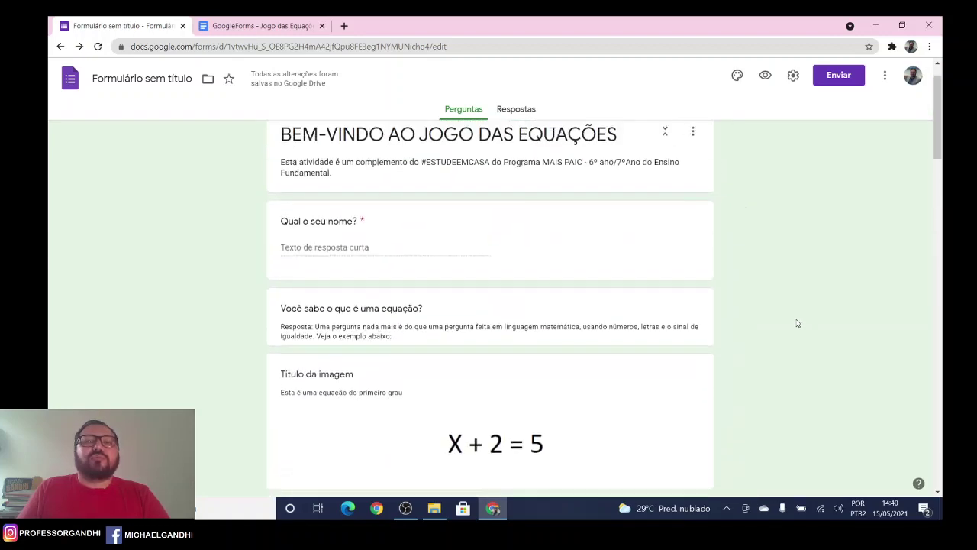
pyautogui.click(765, 75)
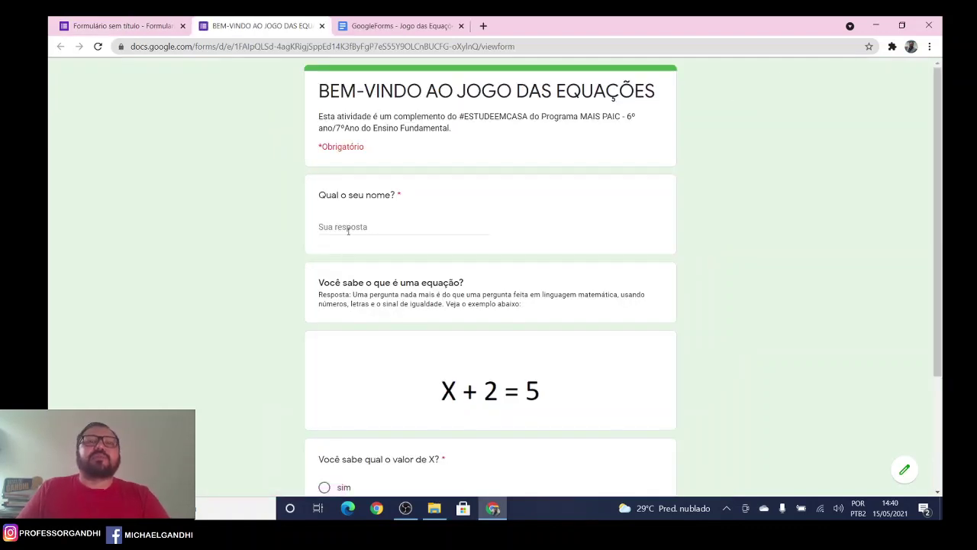
pyautogui.click(355, 228)
pyautogui.write('mic')
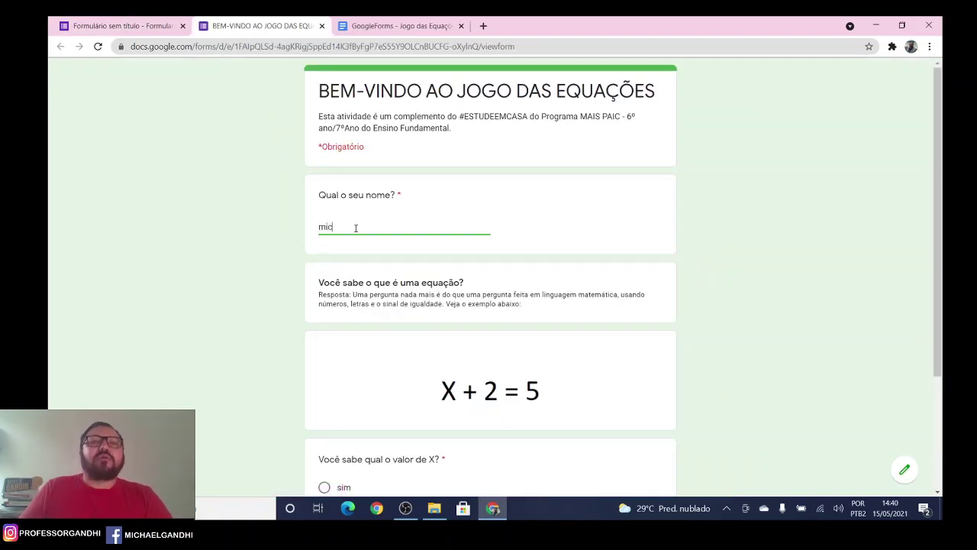
pyautogui.scroll(-2, 355, 231)
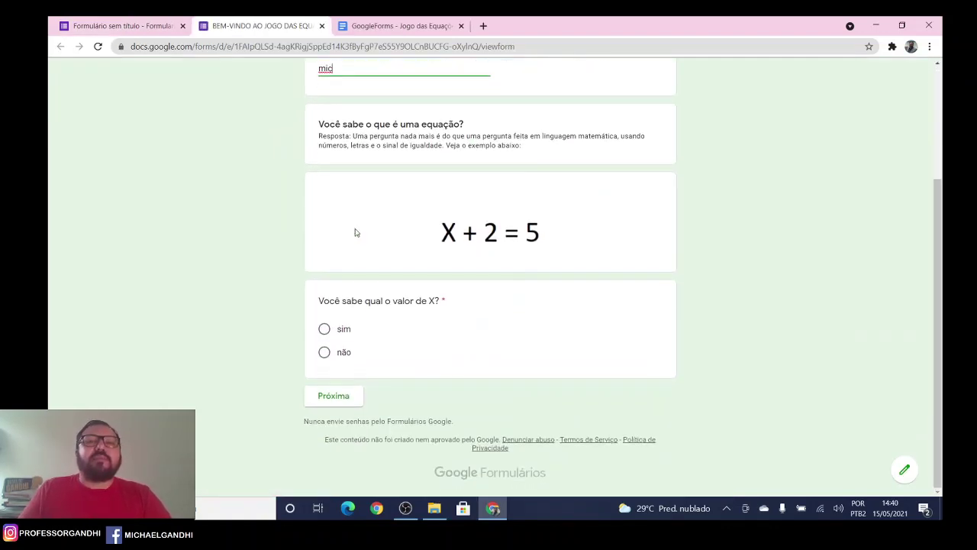
pyautogui.click(325, 328)
pyautogui.click(343, 395)
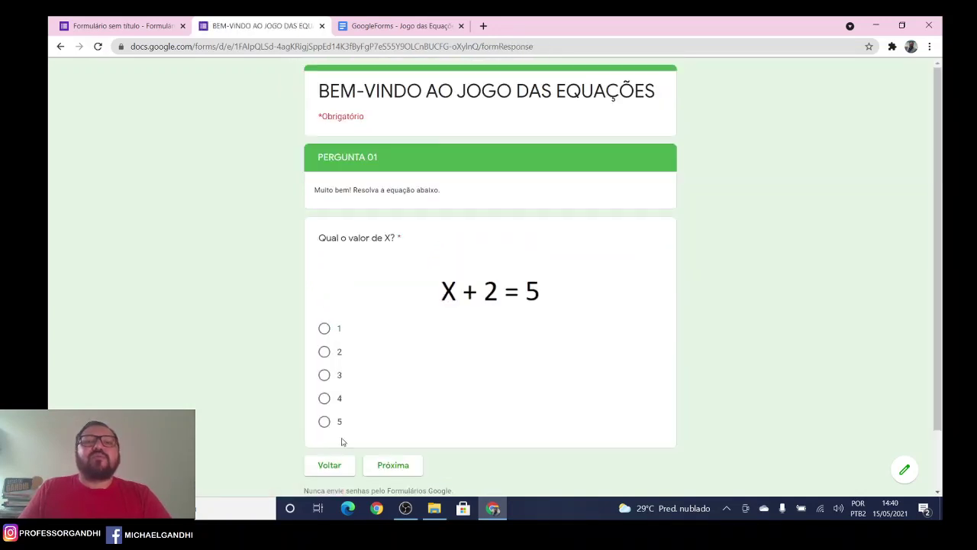
# Return to the first section of the preview and test the branch for answering "não".
pyautogui.click(329, 466)
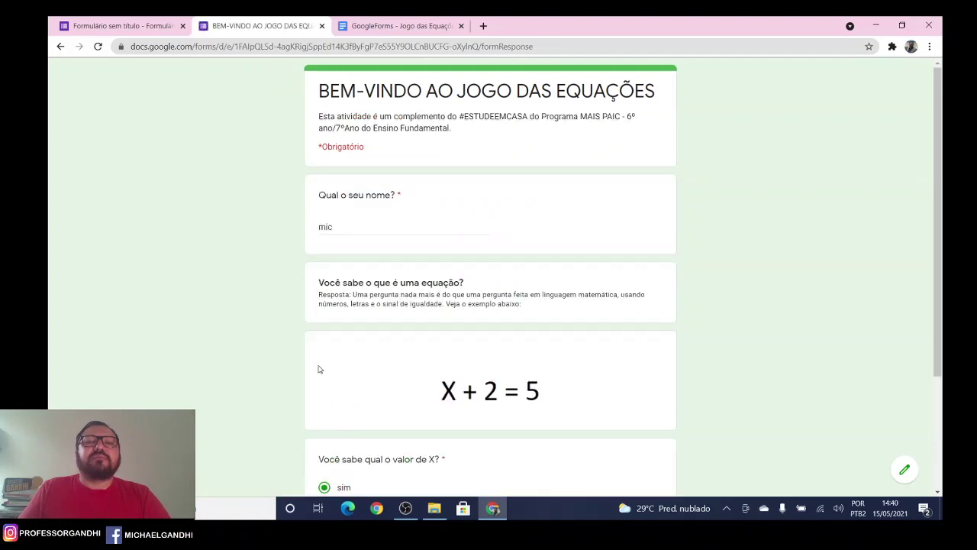
pyautogui.scroll(-1, 319, 362)
pyautogui.scroll(-1, 322, 352)
pyautogui.click(324, 352)
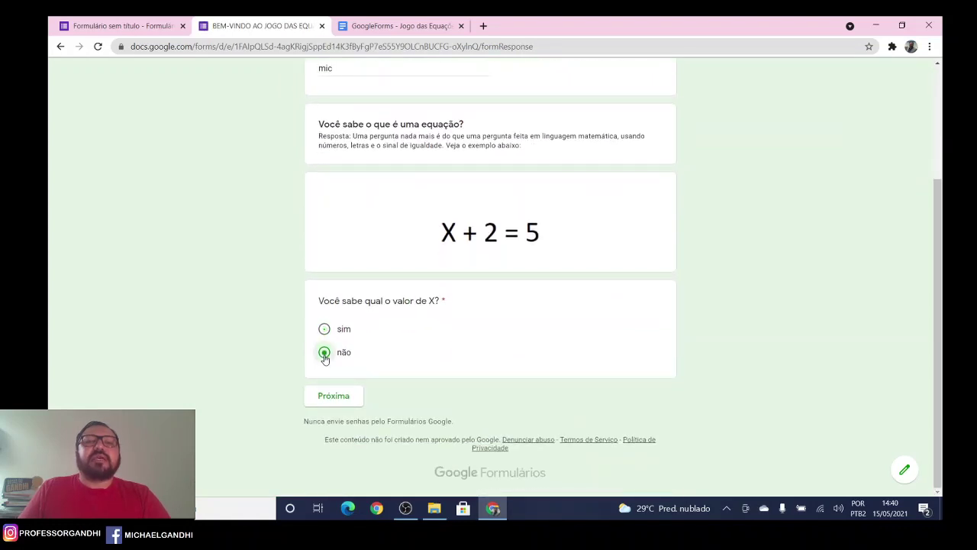
pyautogui.click(348, 402)
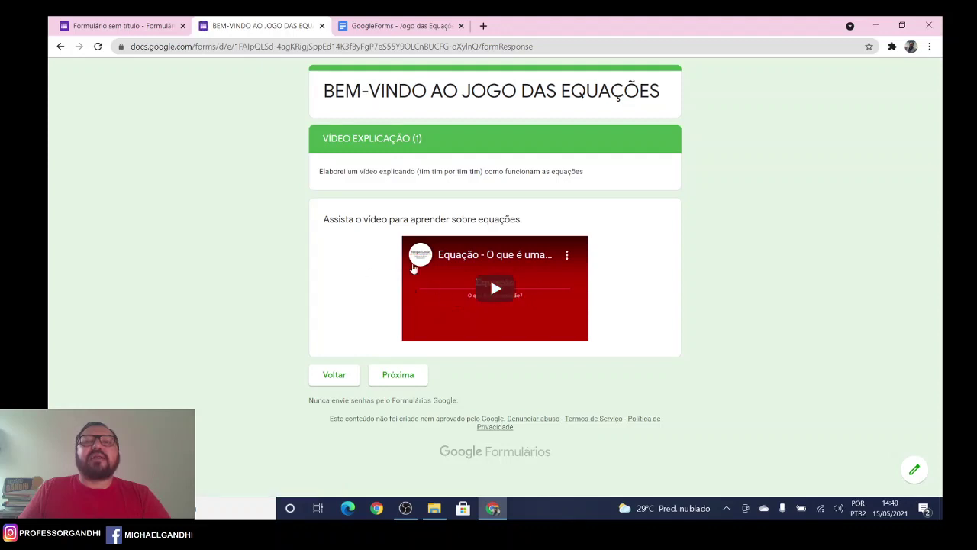
# Go back in the preview, answer "sim" to reach PERGUNTA 01, and test the branch for answer 1.
pyautogui.click(343, 378)
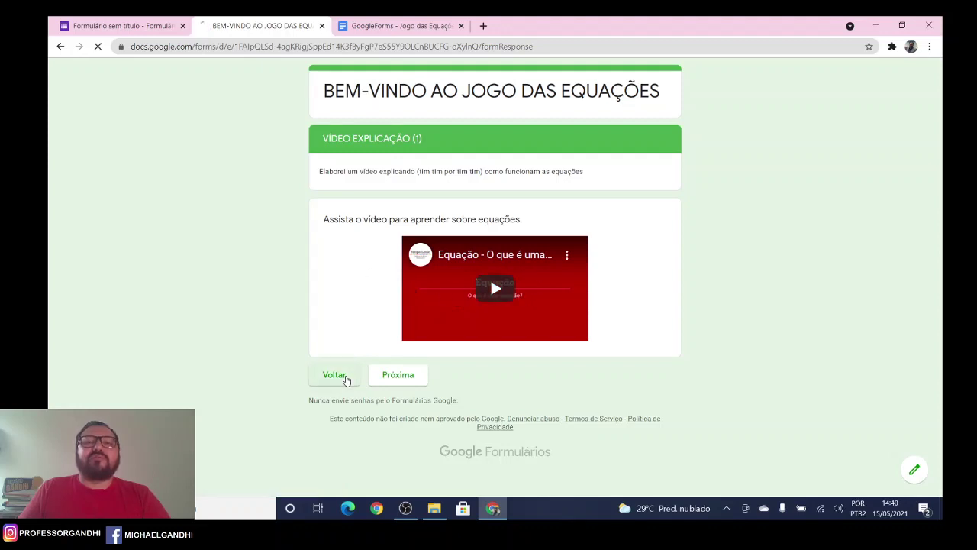
pyautogui.scroll(-3, 348, 351)
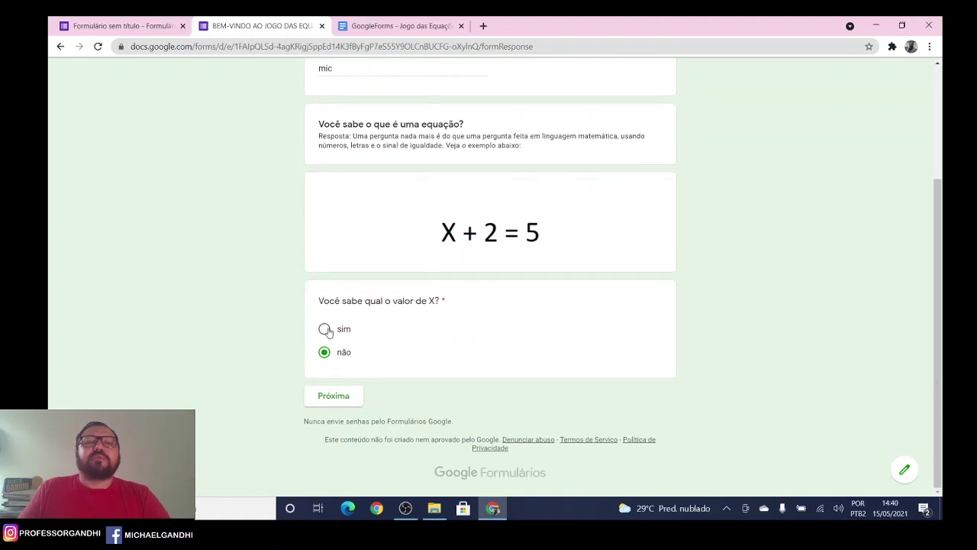
pyautogui.click(325, 329)
pyautogui.click(348, 403)
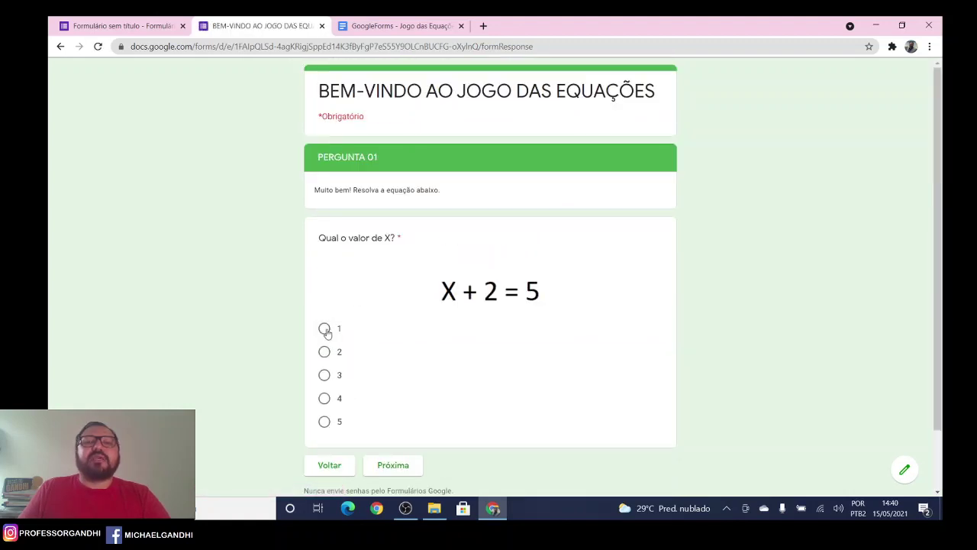
pyautogui.click(325, 330)
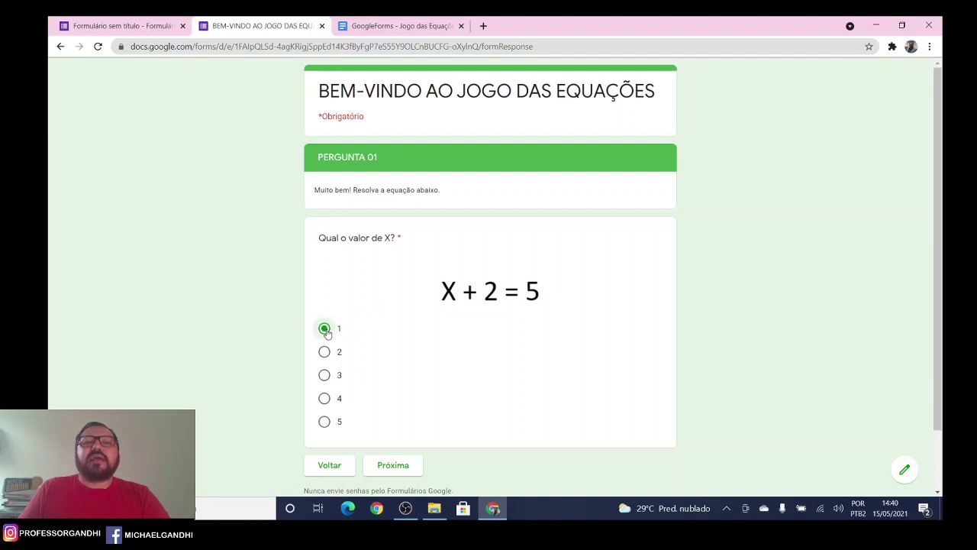
pyautogui.click(370, 464)
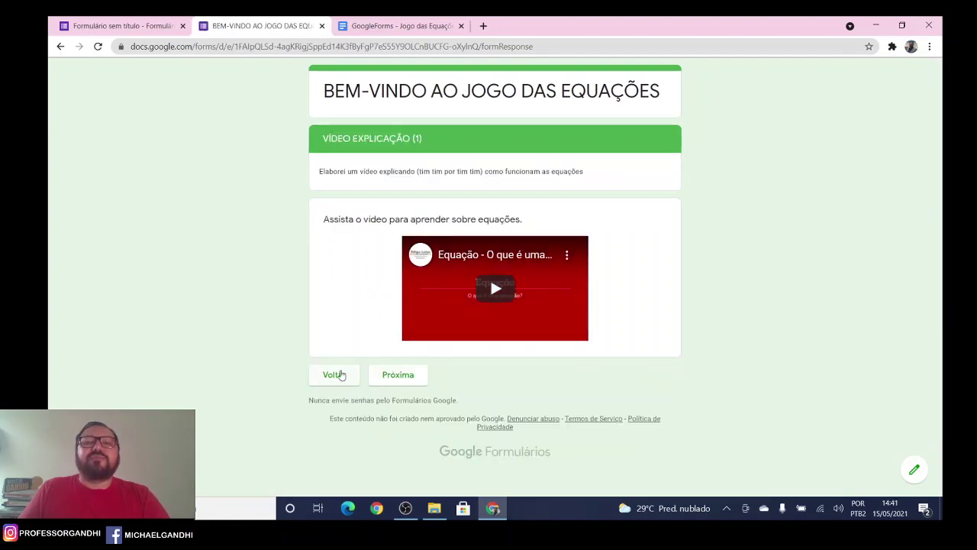
# Return to PERGUNTA 01 in the preview and test the branch for answer 3.
pyautogui.click(343, 375)
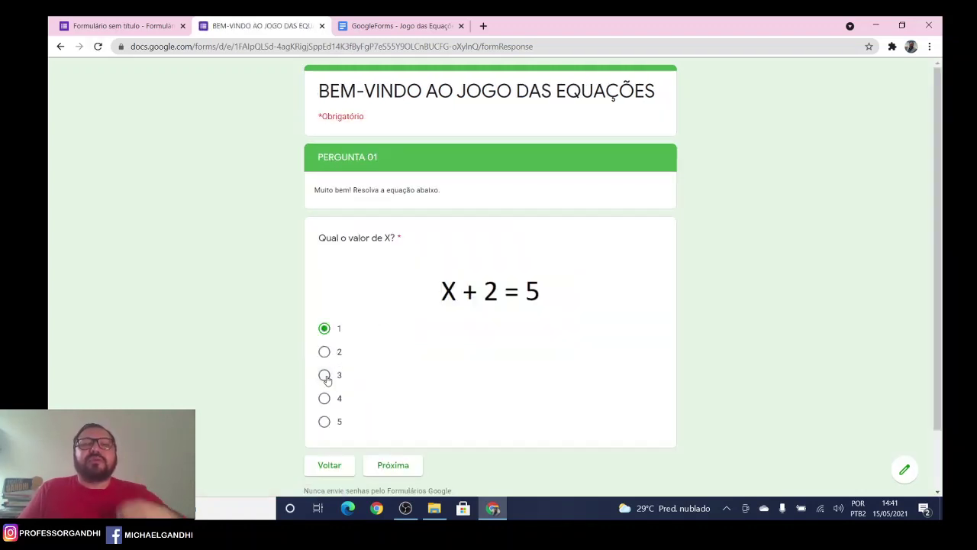
pyautogui.click(324, 375)
pyautogui.click(406, 464)
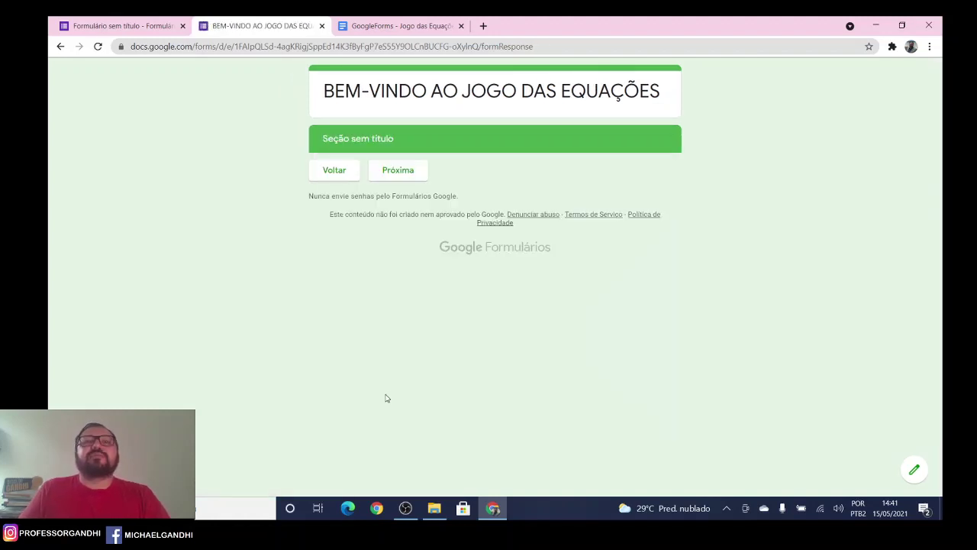
# Retest answer 1 in PERGUNTA 01, continue past the explanation video section, and close the preview without saving the answers.
pyautogui.click(333, 174)
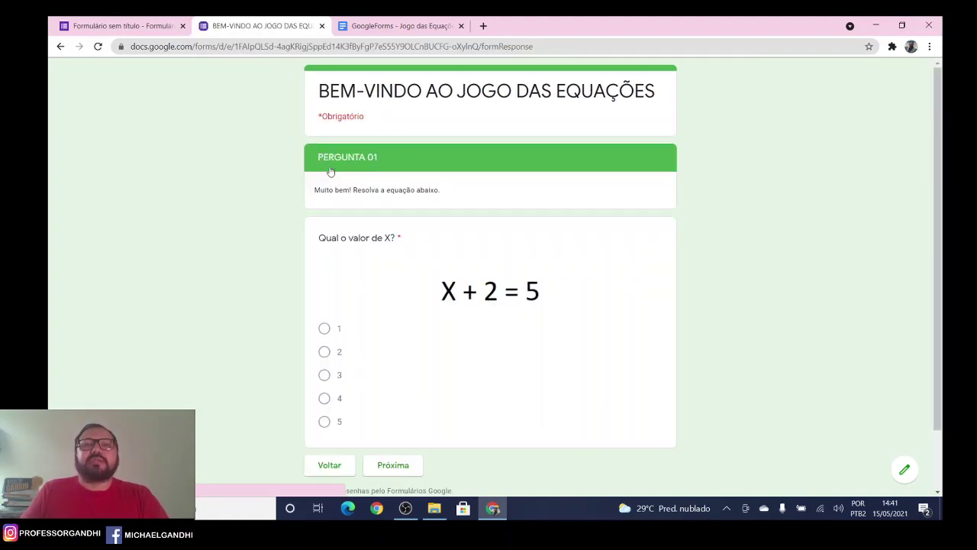
pyautogui.click(324, 329)
pyautogui.click(394, 465)
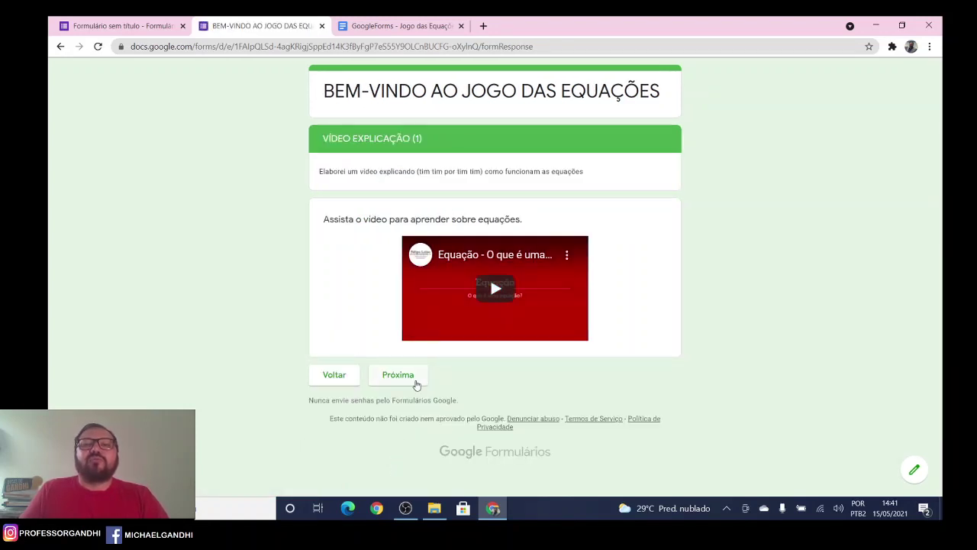
pyautogui.click(416, 380)
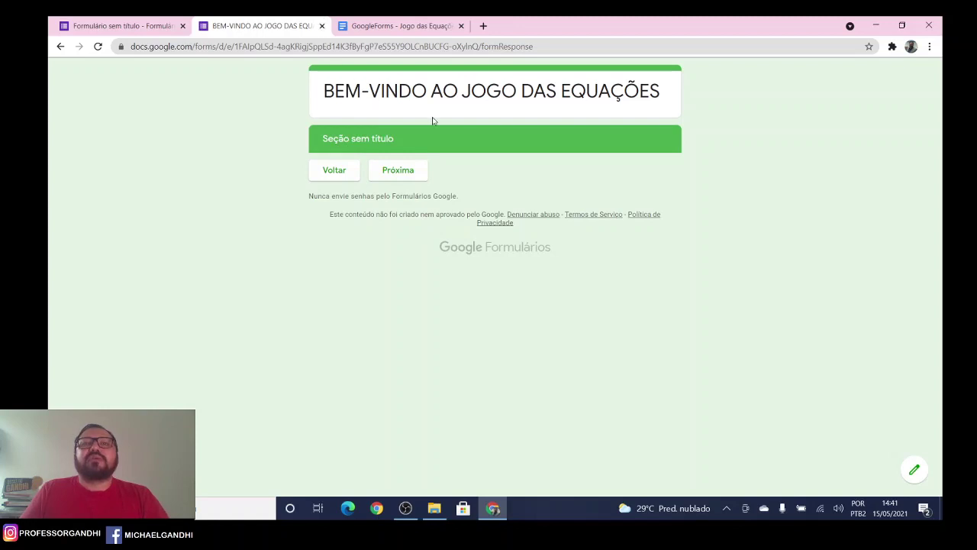
pyautogui.click(321, 27)
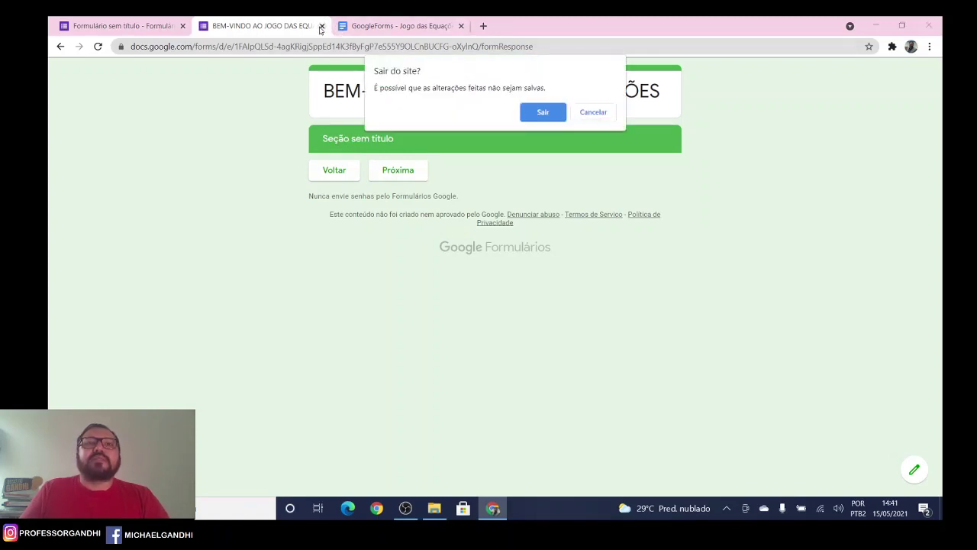
pyautogui.click(543, 112)
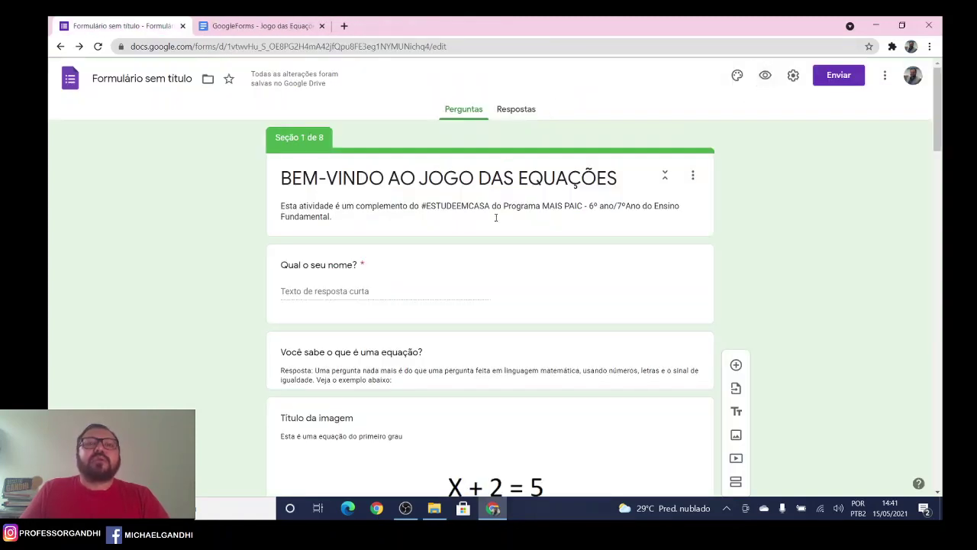
# Set the form to go to section 2 (PERGUNTA 01) after section 3, the explanation video.
pyautogui.scroll(-12, 496, 217)
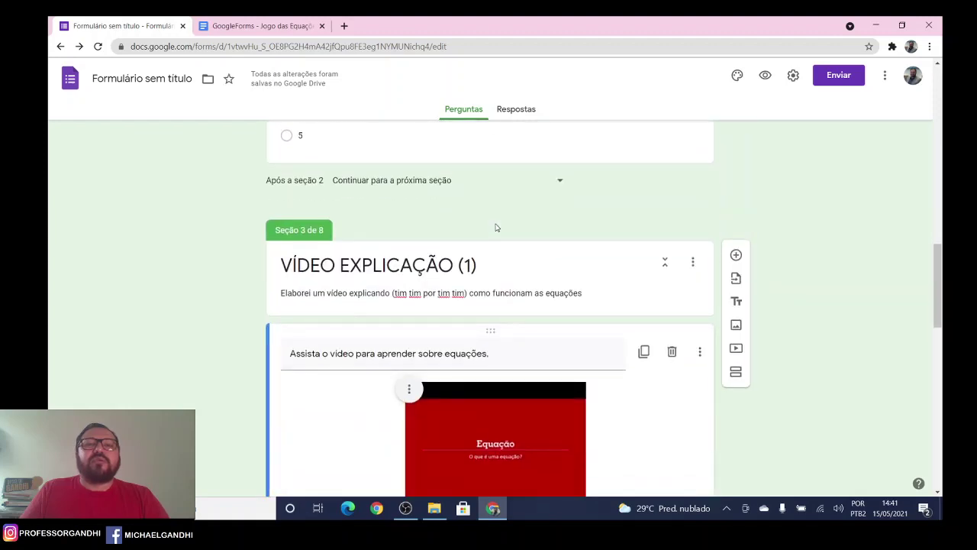
pyautogui.scroll(-4, 495, 227)
pyautogui.scroll(2, 495, 224)
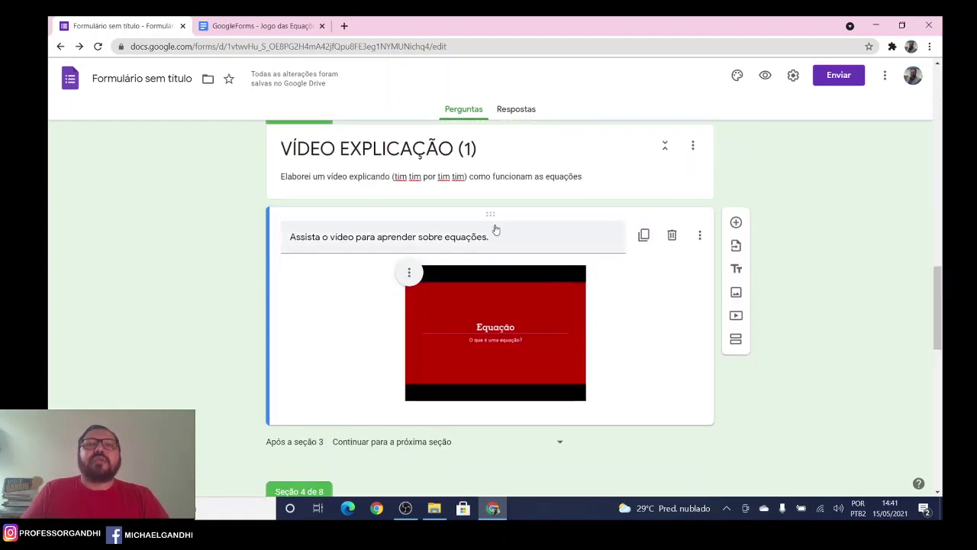
pyautogui.scroll(2, 495, 228)
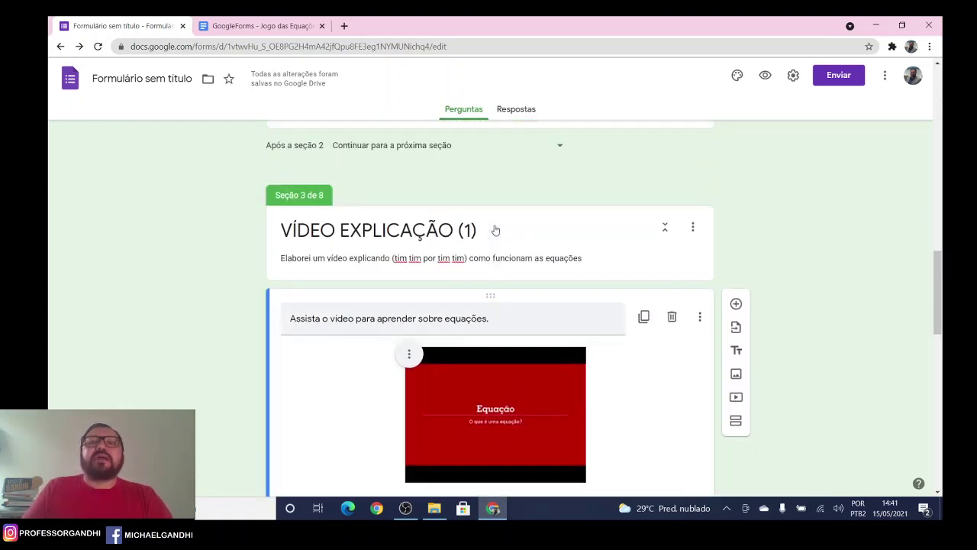
pyautogui.scroll(-1, 494, 230)
pyautogui.scroll(4, 494, 230)
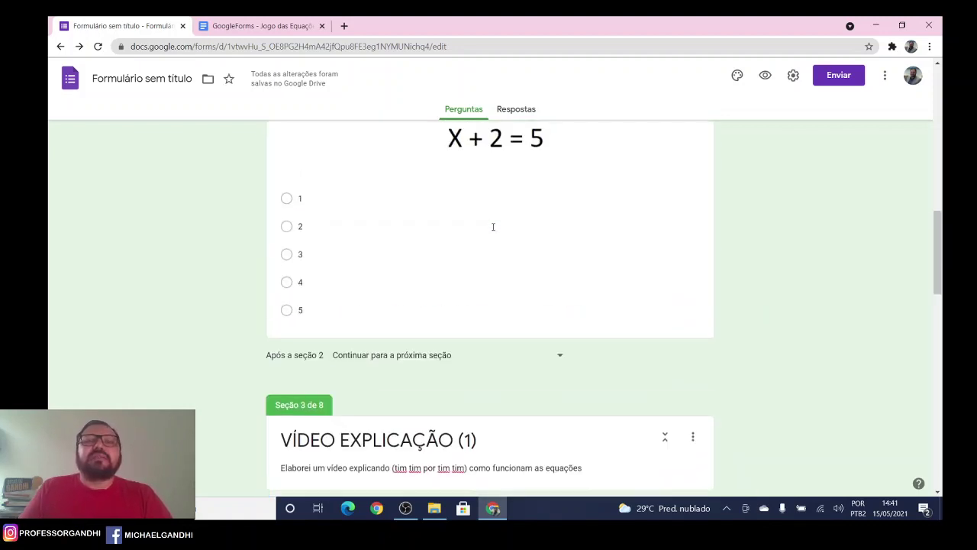
pyautogui.scroll(1, 493, 229)
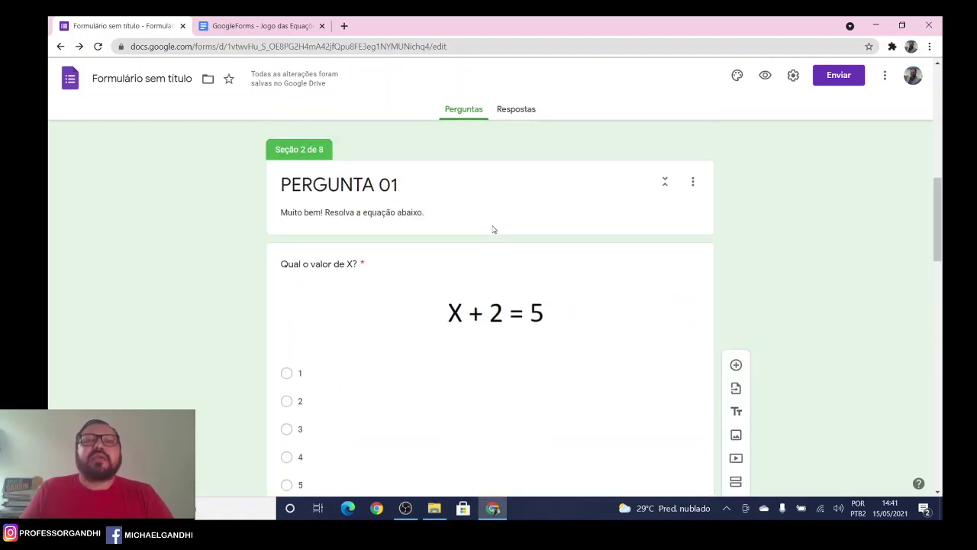
pyautogui.scroll(-3, 492, 229)
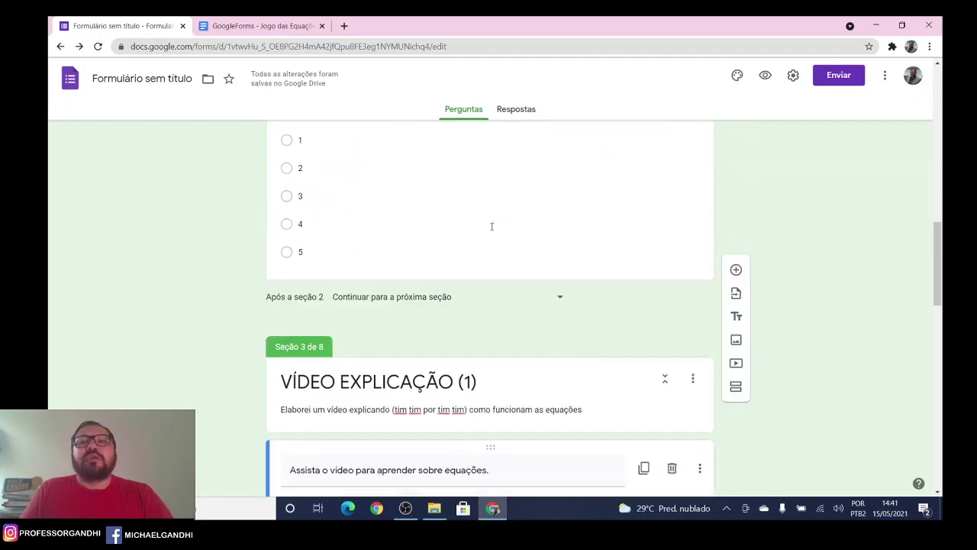
pyautogui.scroll(-2, 492, 229)
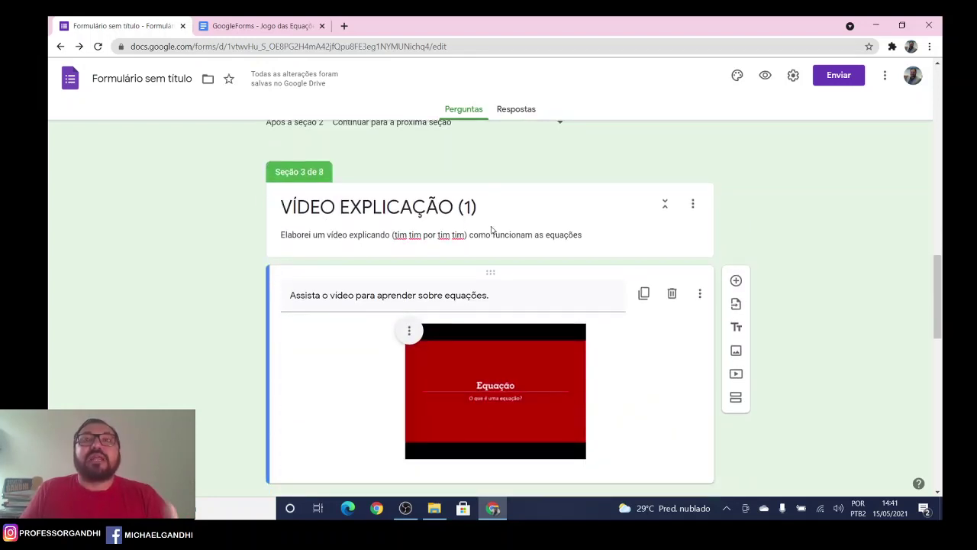
pyautogui.scroll(-2, 492, 229)
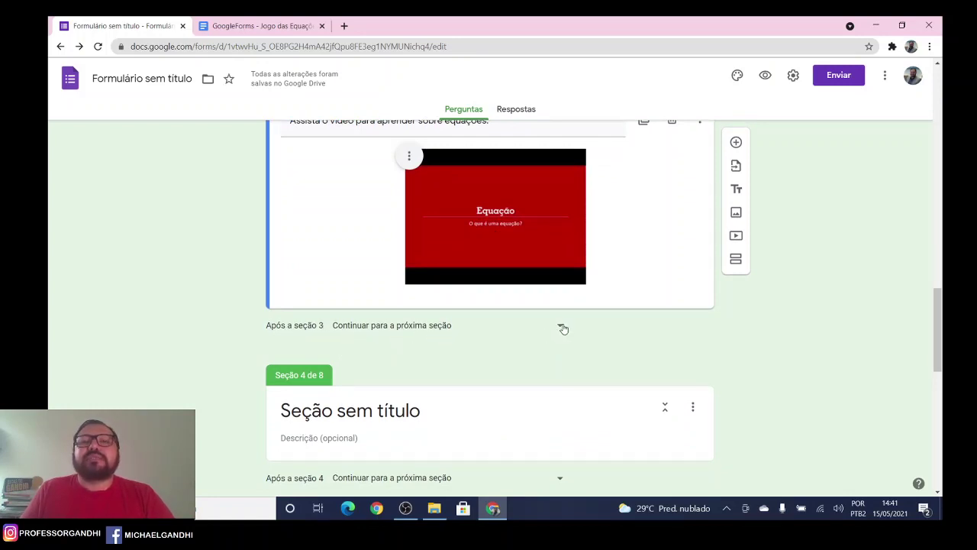
pyautogui.click(560, 326)
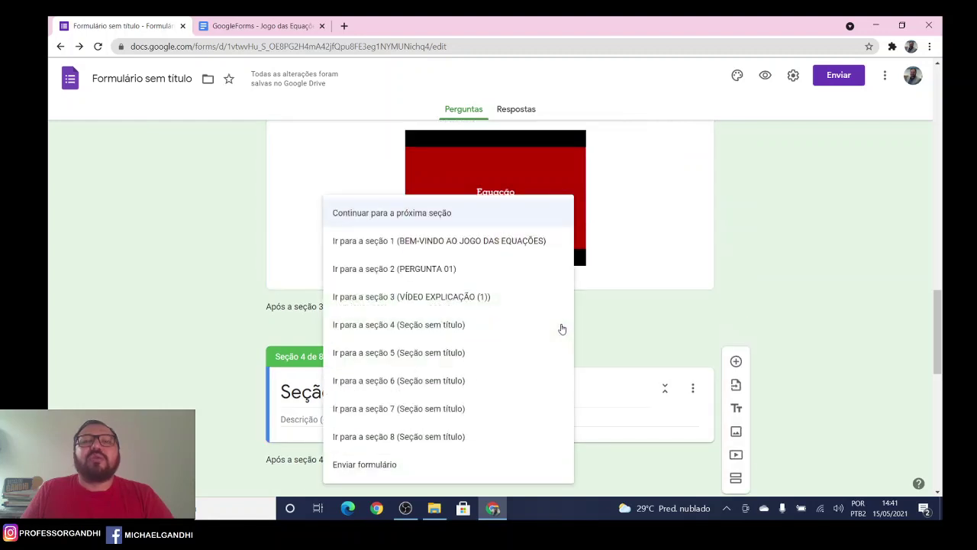
pyautogui.click(472, 271)
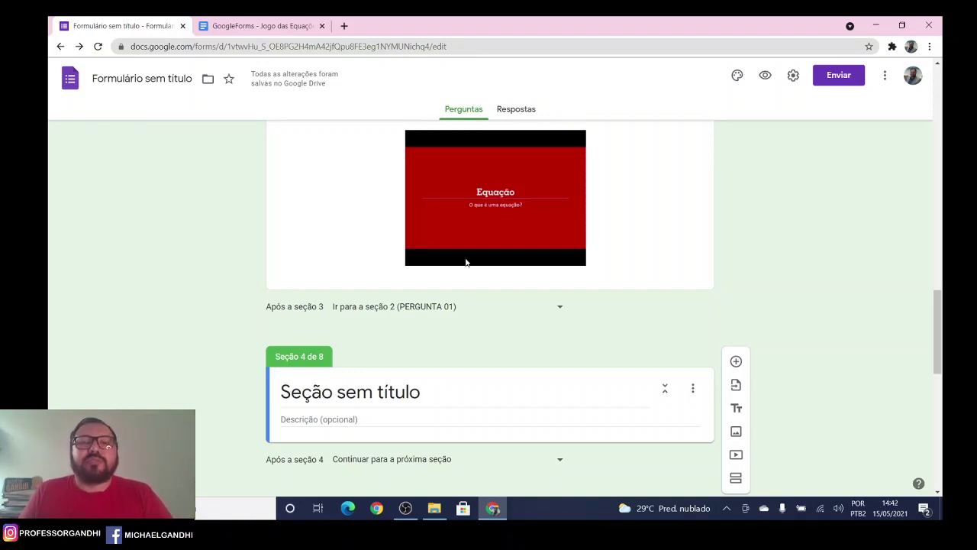
pyautogui.scroll(-2, 465, 261)
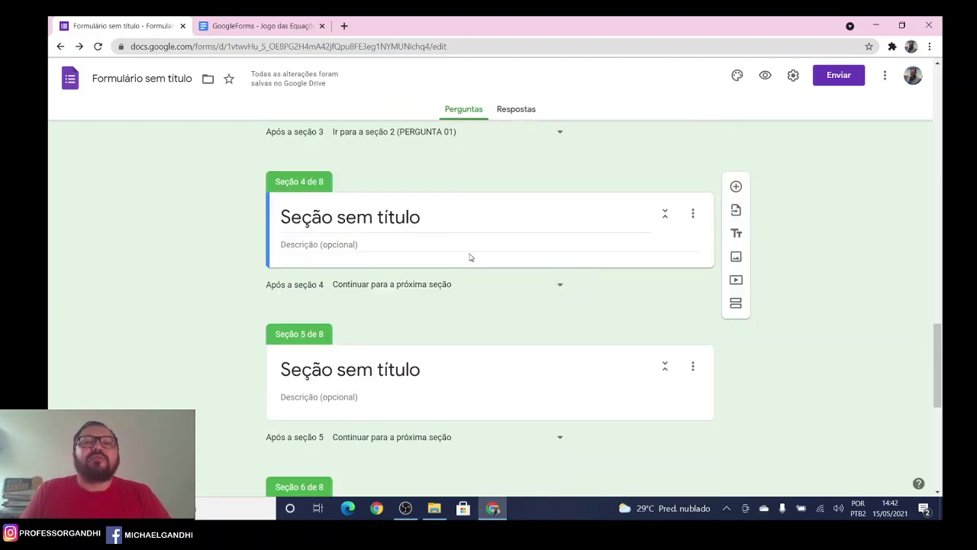
# Title section 4 of the form "PERGUNTA 02", copying the text from the section 04 heading in the GoogleForms - Jogo das Equações document.
pyautogui.scroll(-1, 473, 245)
pyautogui.scroll(1, 473, 240)
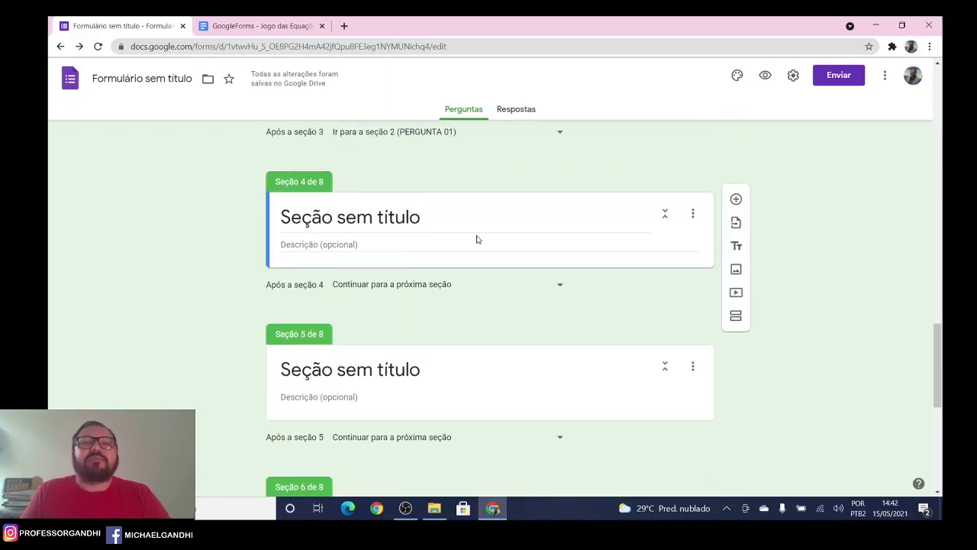
pyautogui.click(256, 25)
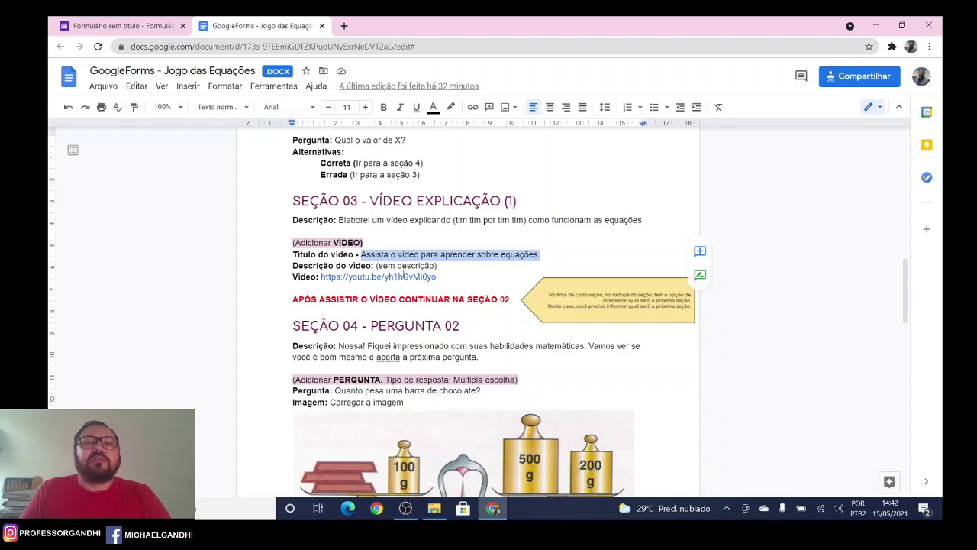
pyautogui.scroll(-3, 403, 273)
pyautogui.moveTo(473, 206); pyautogui.dragTo(370, 209)
pyautogui.hotkey('ctrl', 'c')
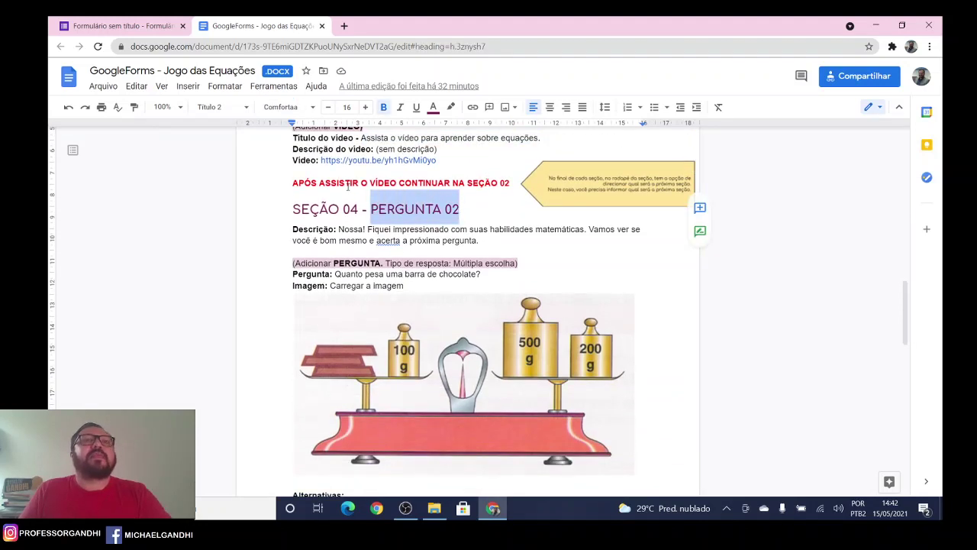
pyautogui.click(126, 25)
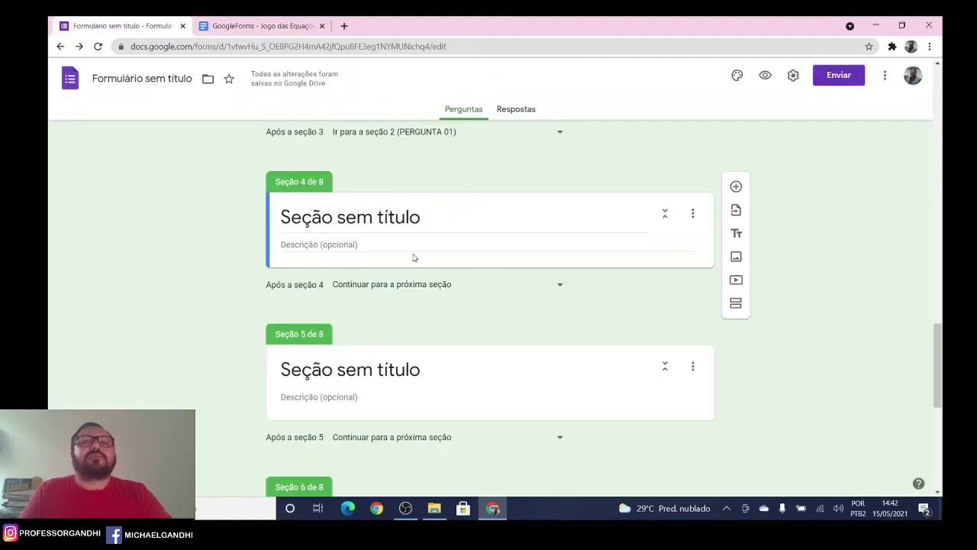
pyautogui.click(380, 219)
pyautogui.hotkey('ctrl', 'v')
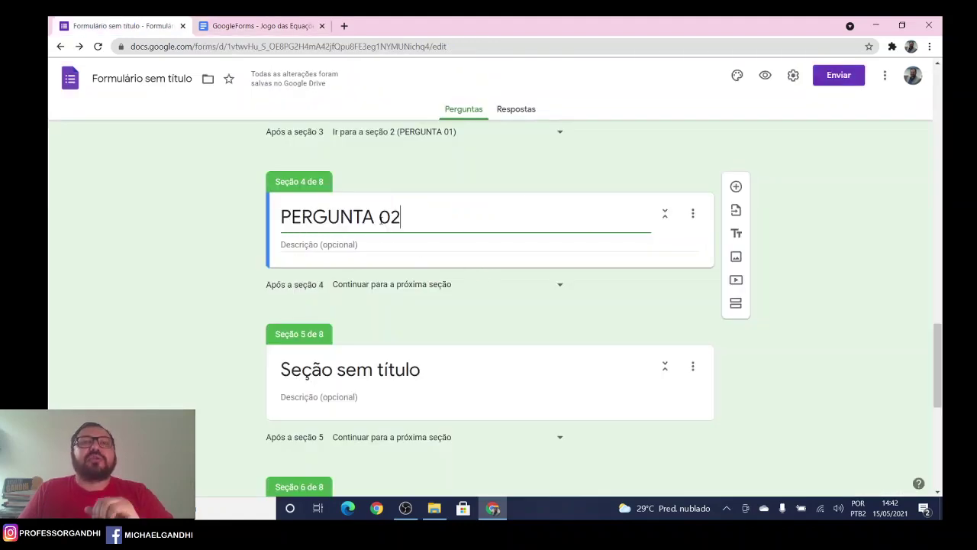
# Copy the section 04 description, beginning "Nossa! Fiquei impressionado", from the planning document into the form's section 4 description.
pyautogui.click(260, 26)
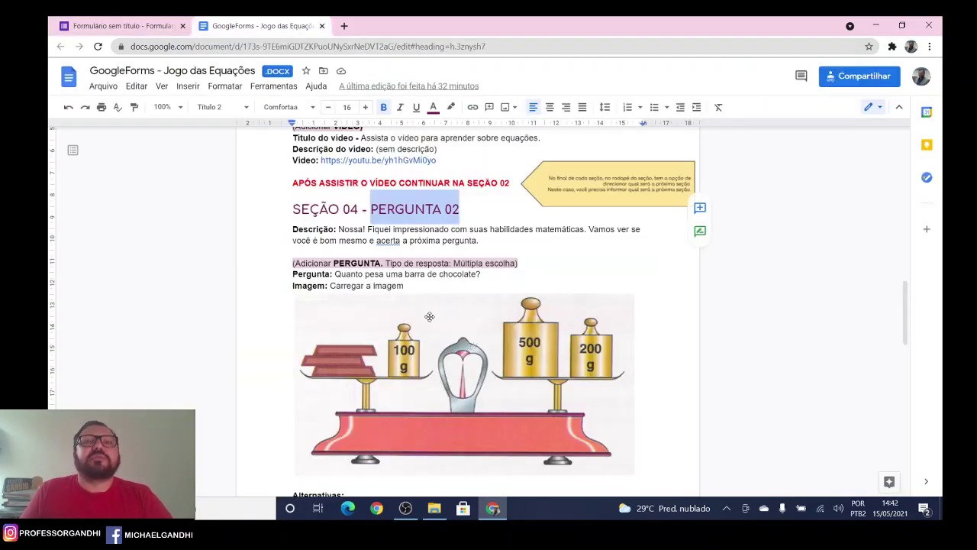
pyautogui.click(356, 240)
pyautogui.moveTo(338, 229); pyautogui.dragTo(489, 239)
pyautogui.hotkey('ctrl', 'c')
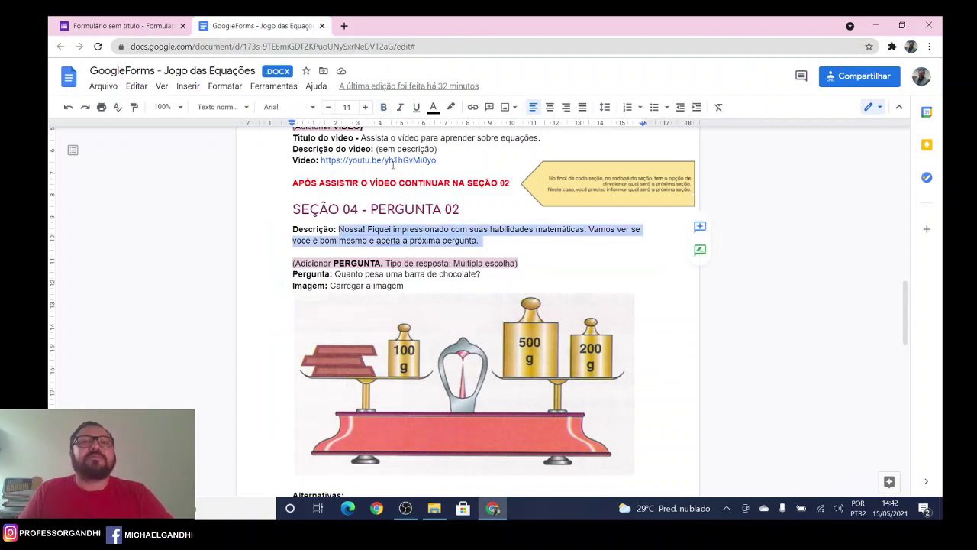
pyautogui.click(122, 26)
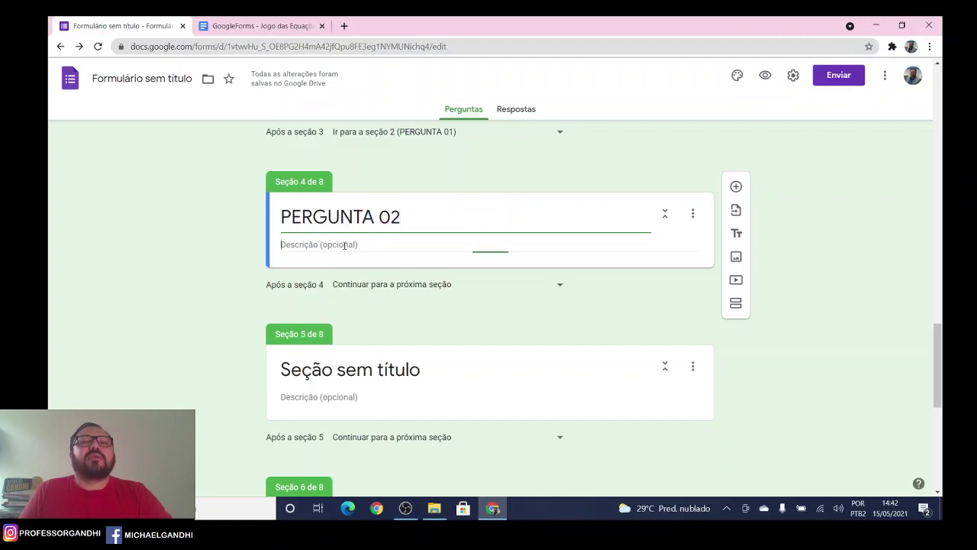
pyautogui.hotkey('ctrl', 'v')
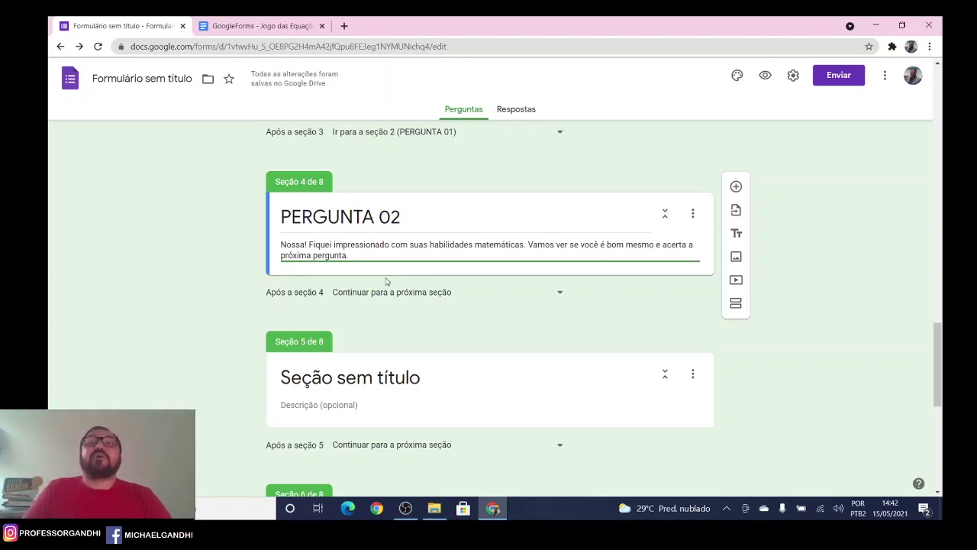
# Add a question to section 4 with the text "Quanto pesa uma barra de chocolate?" copied from the planning document.
pyautogui.click(736, 186)
pyautogui.click(244, 26)
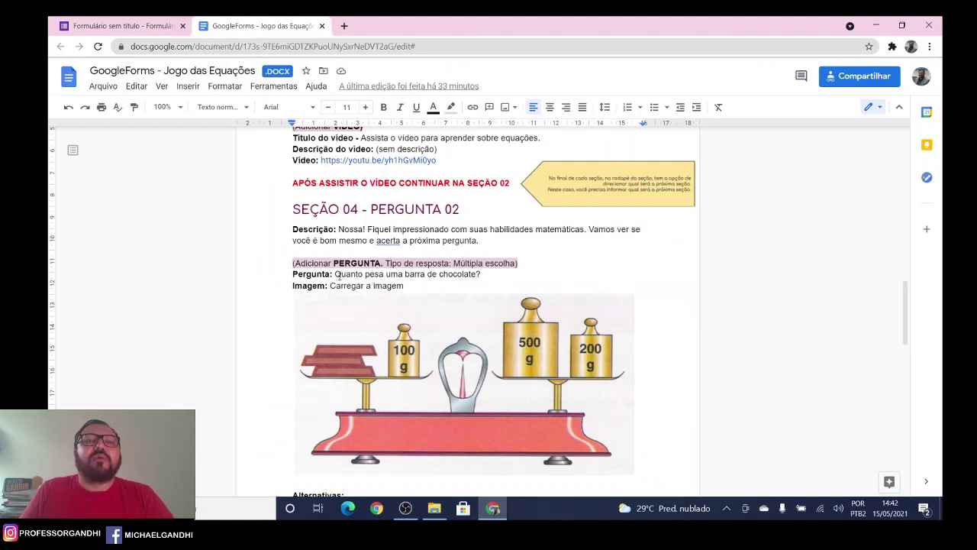
pyautogui.moveTo(418, 279); pyautogui.dragTo(480, 276)
pyautogui.hotkey('ctrl', 'c')
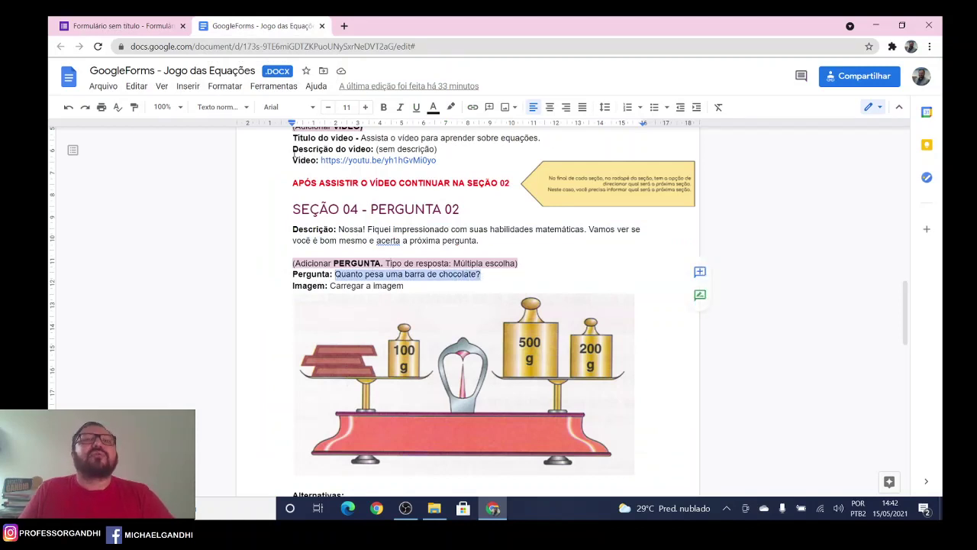
pyautogui.click(122, 25)
pyautogui.click(397, 313)
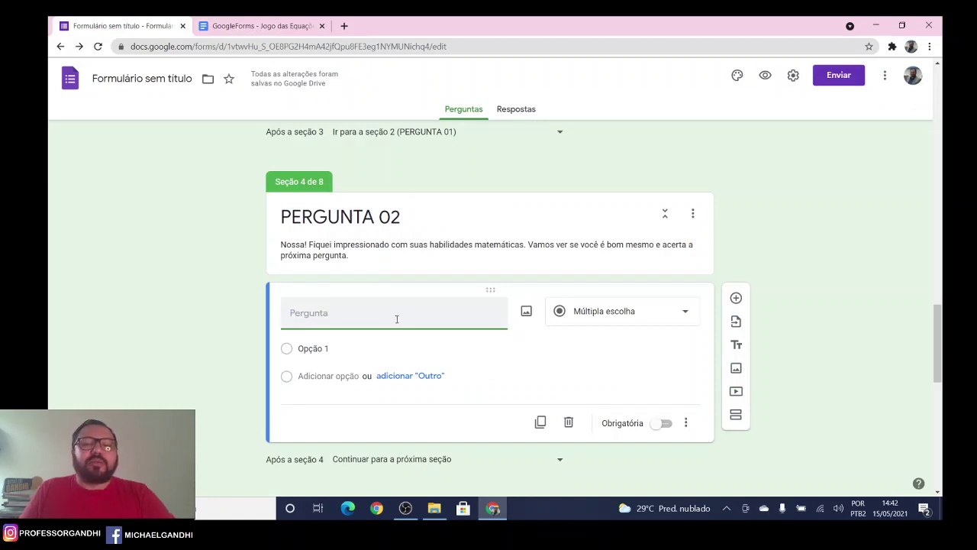
pyautogui.hotkey('ctrl', 'v')
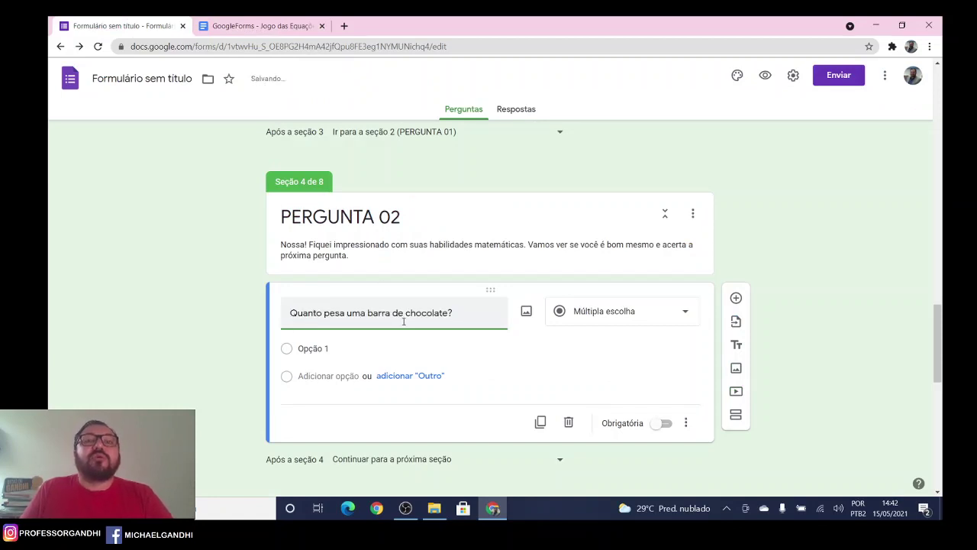
# Upload the image EQ 2.png to the chocolate bar question and centre it.
pyautogui.click(526, 313)
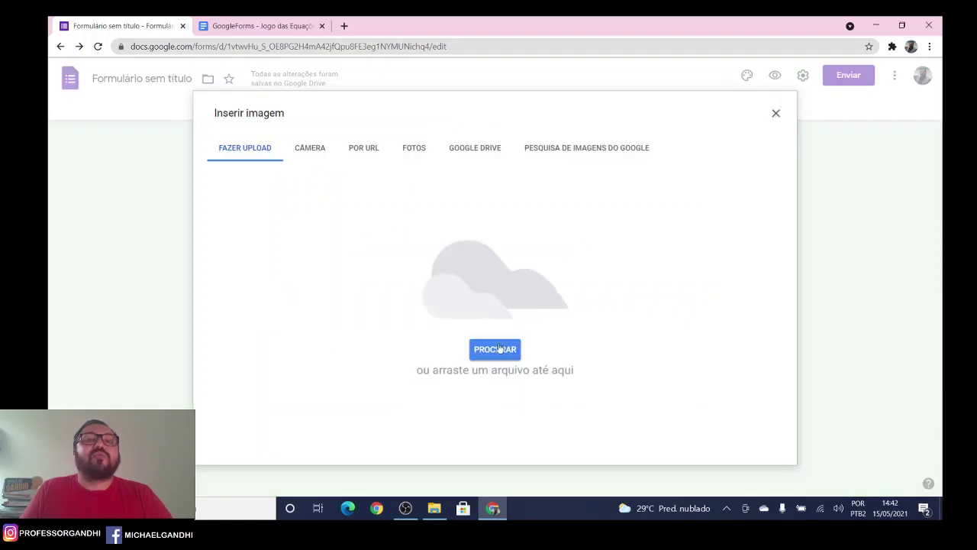
pyautogui.click(500, 350)
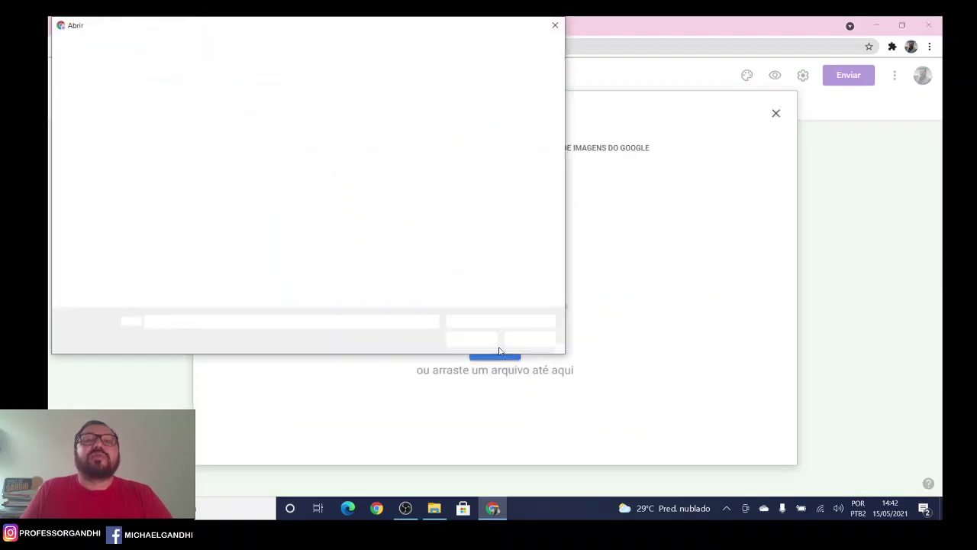
pyautogui.click(331, 126)
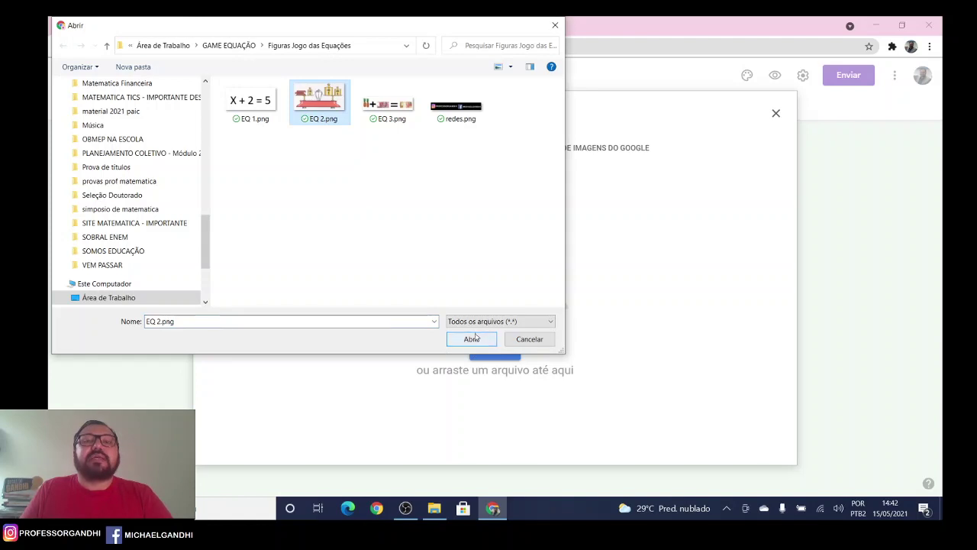
pyautogui.click(476, 340)
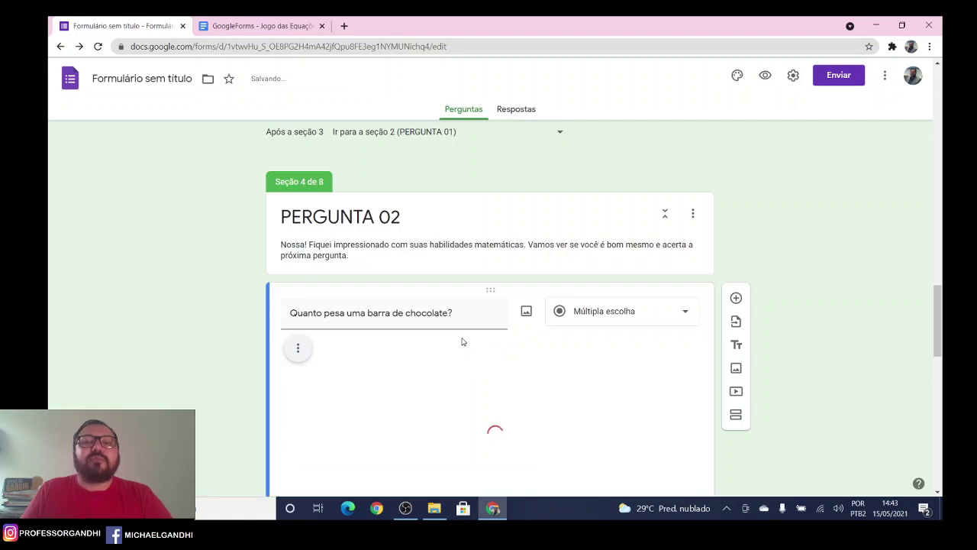
pyautogui.click(300, 227)
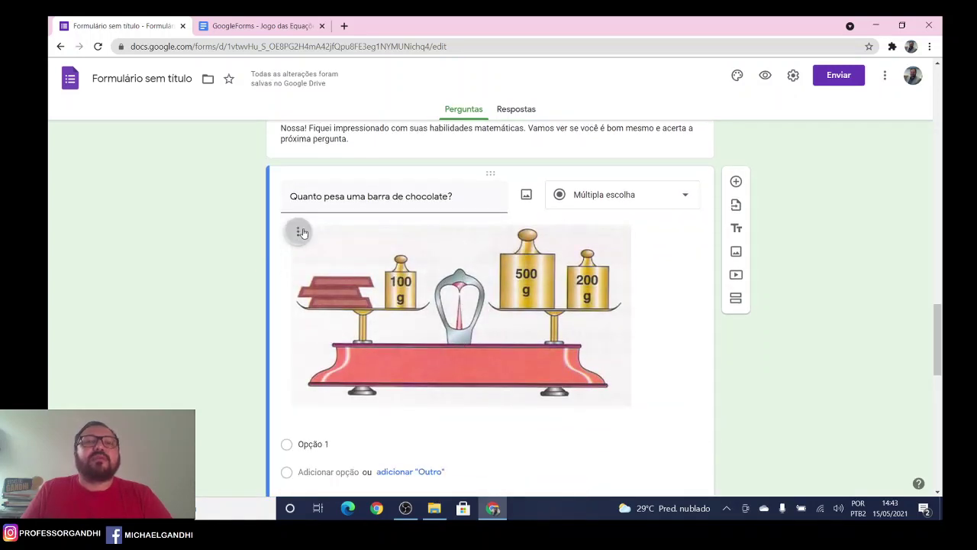
pyautogui.click(261, 268)
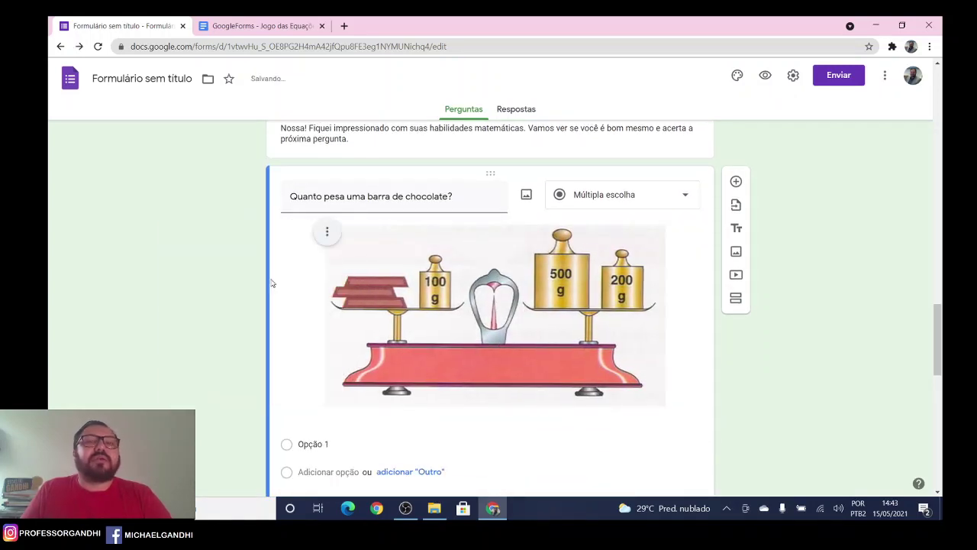
# Check the section 04 alternatives in the planning document and extend the chocolate bar question to five answer options.
pyautogui.click(278, 23)
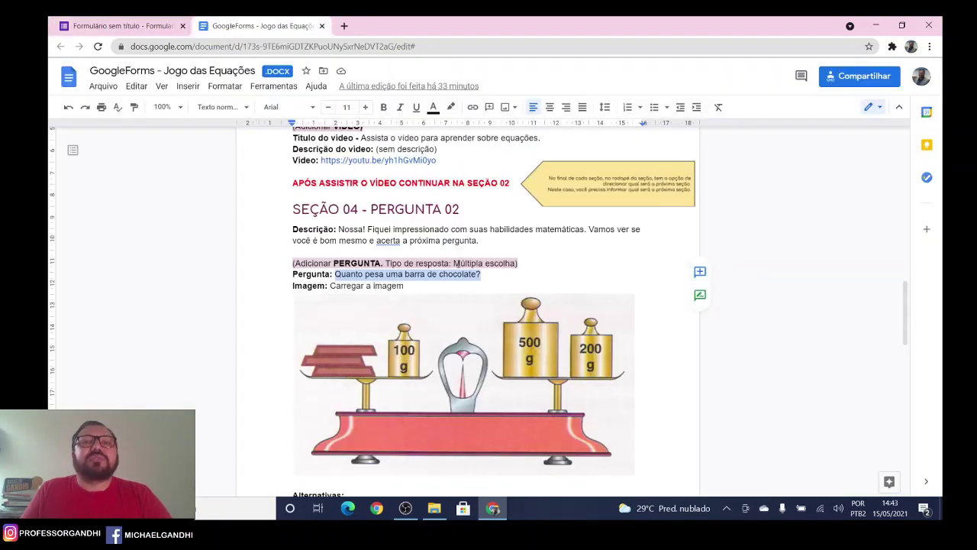
pyautogui.scroll(-2, 422, 285)
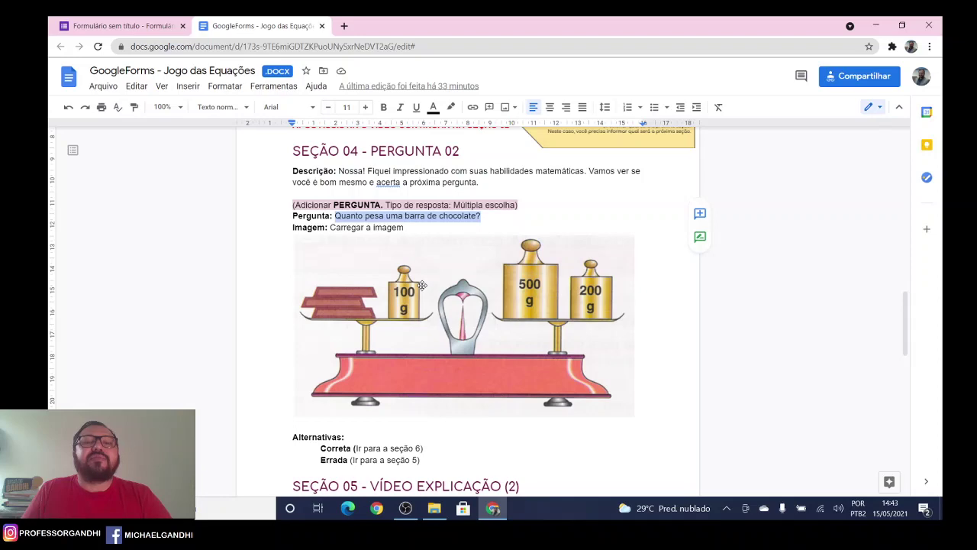
pyautogui.scroll(-4, 422, 285)
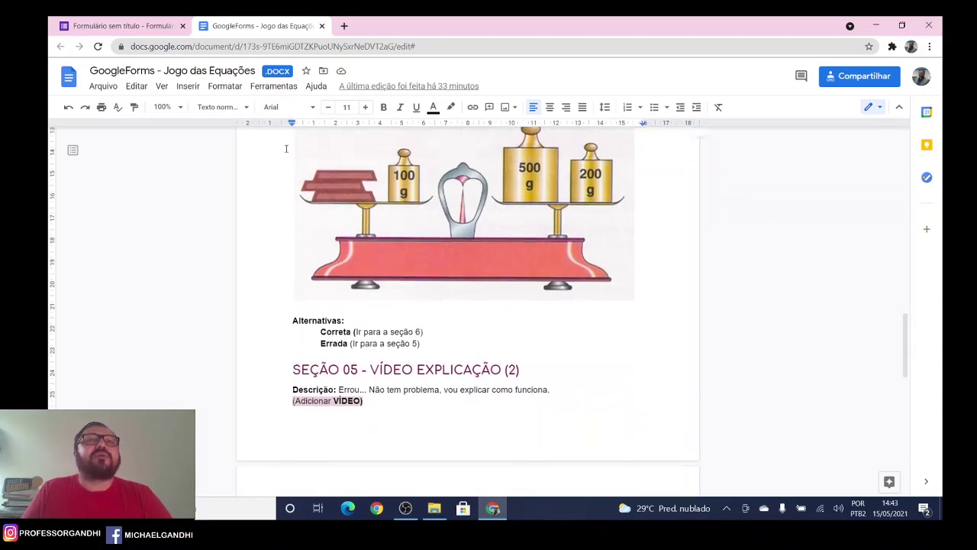
pyautogui.click(160, 22)
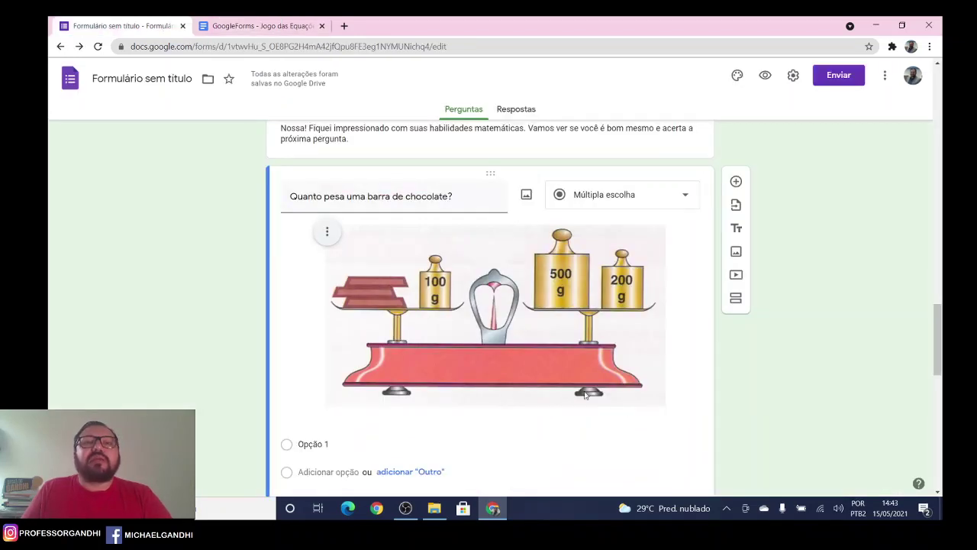
pyautogui.scroll(-1, 582, 392)
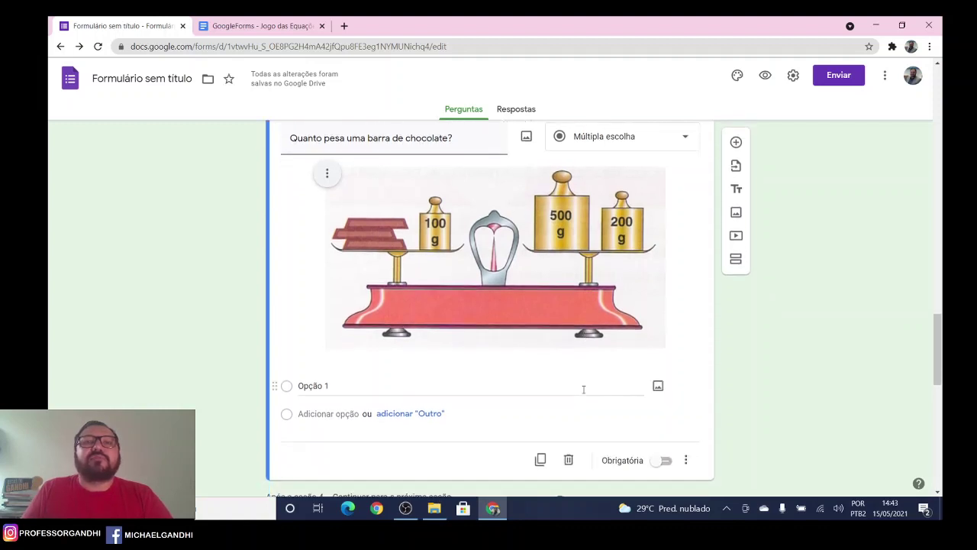
pyautogui.scroll(-2, 419, 361)
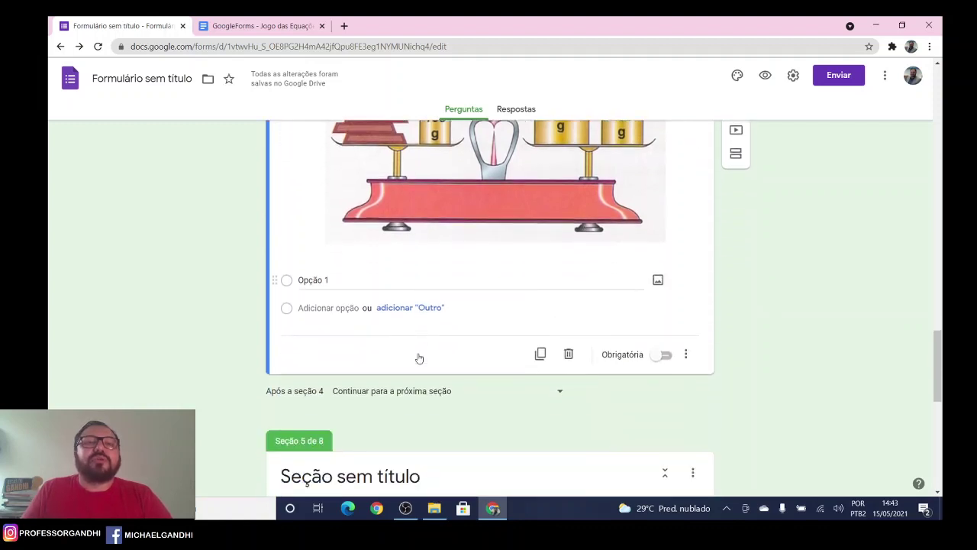
pyautogui.click(311, 269)
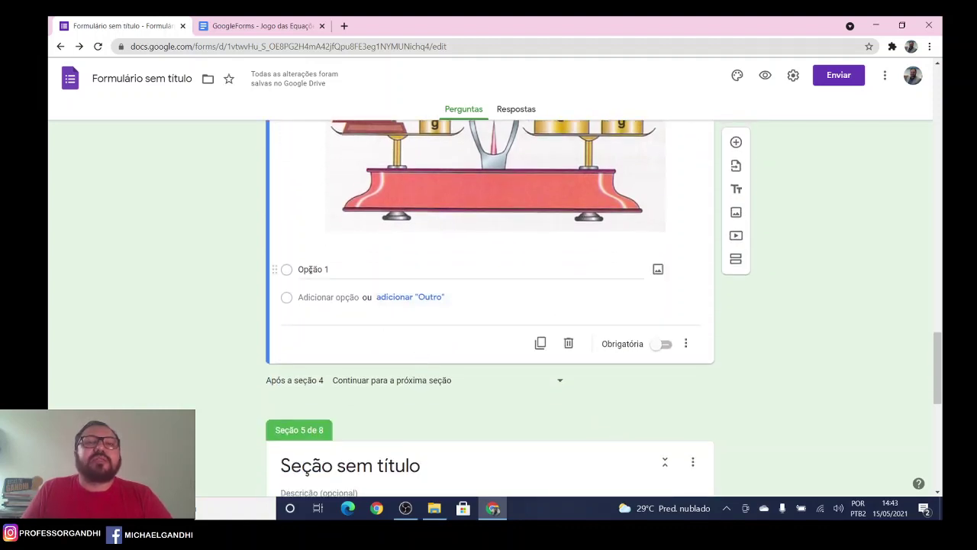
pyautogui.click(311, 297)
pyautogui.click(312, 327)
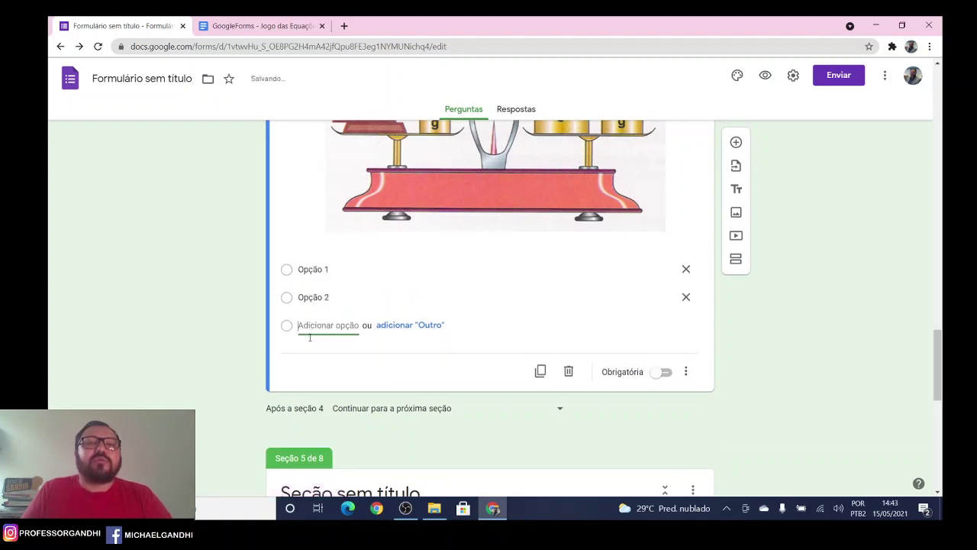
pyautogui.click(312, 351)
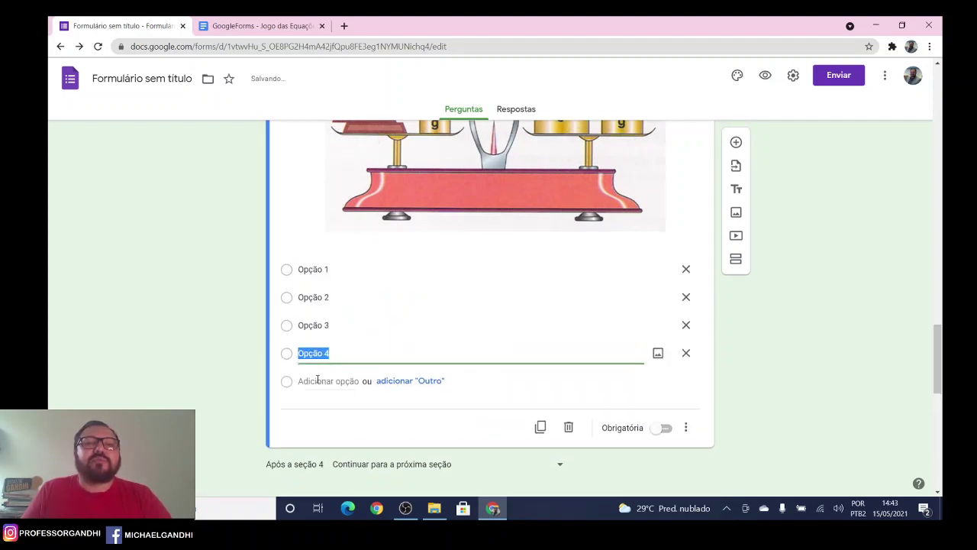
pyautogui.click(316, 379)
# Label the five answer options 100, 200, 300, 400 and 500.
pyautogui.click(310, 279)
pyautogui.write('100')
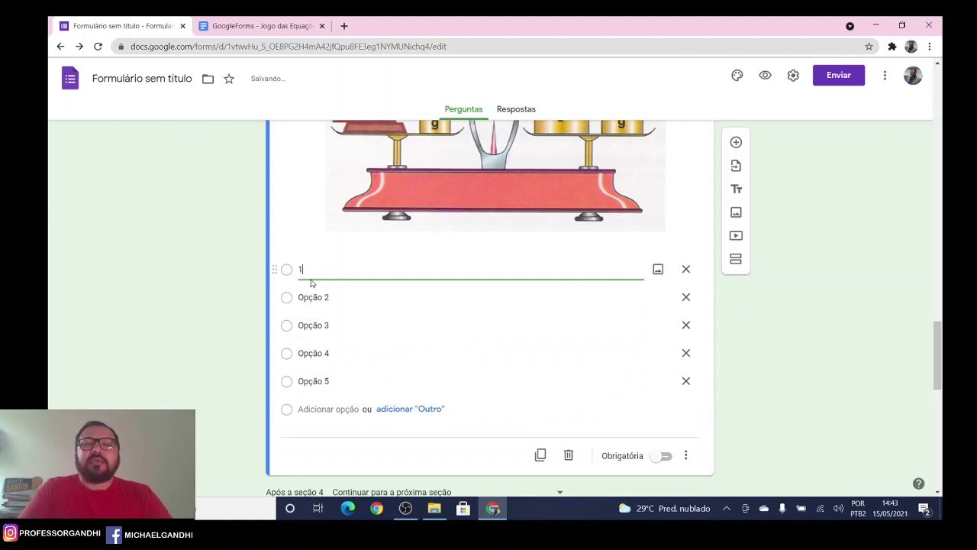
pyautogui.press('Tab')
pyautogui.write('200')
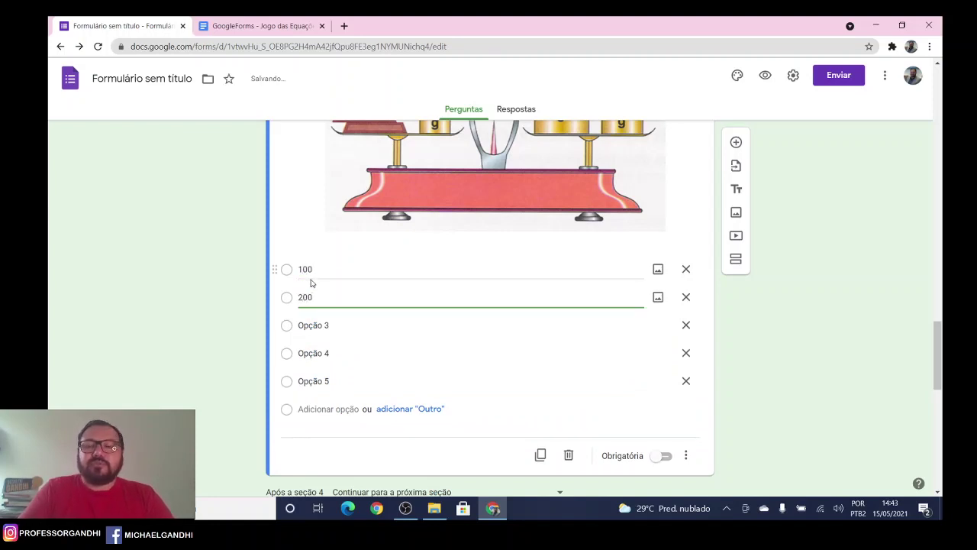
pyautogui.press('Tab')
pyautogui.write('3')
pyautogui.press('Tab')
pyautogui.write('400')
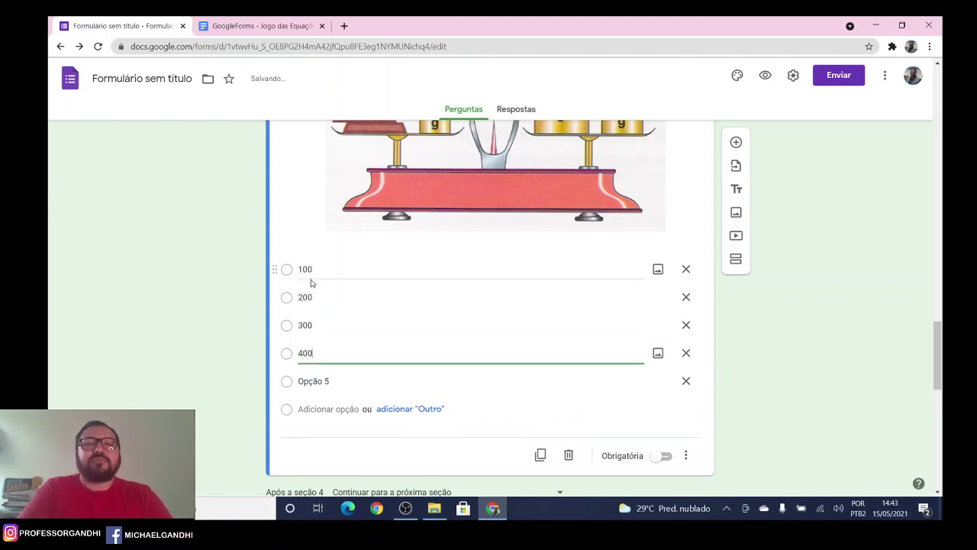
pyautogui.press('Tab')
pyautogui.write('500')
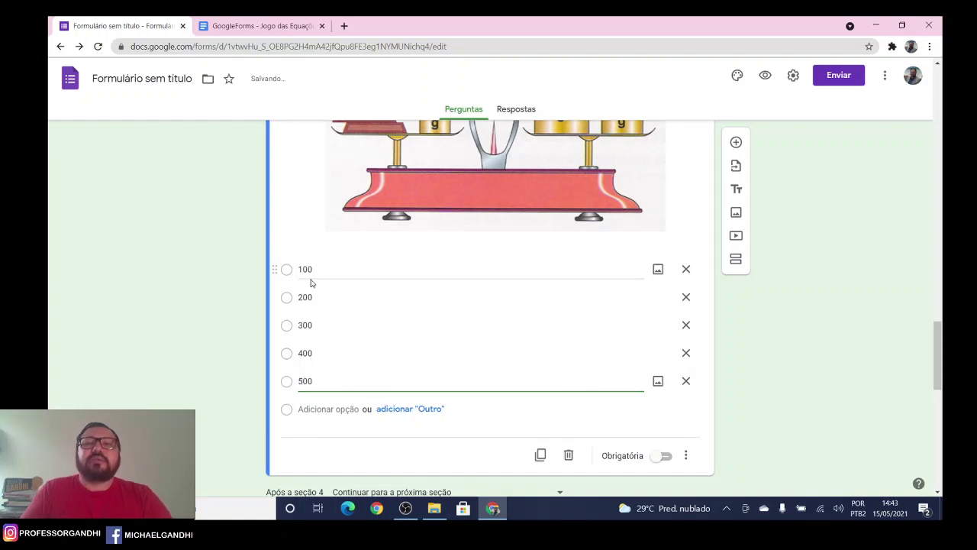
# Review the chocolate bar question with its image and options, and make it required.
pyautogui.click(819, 303)
pyautogui.scroll(3, 819, 304)
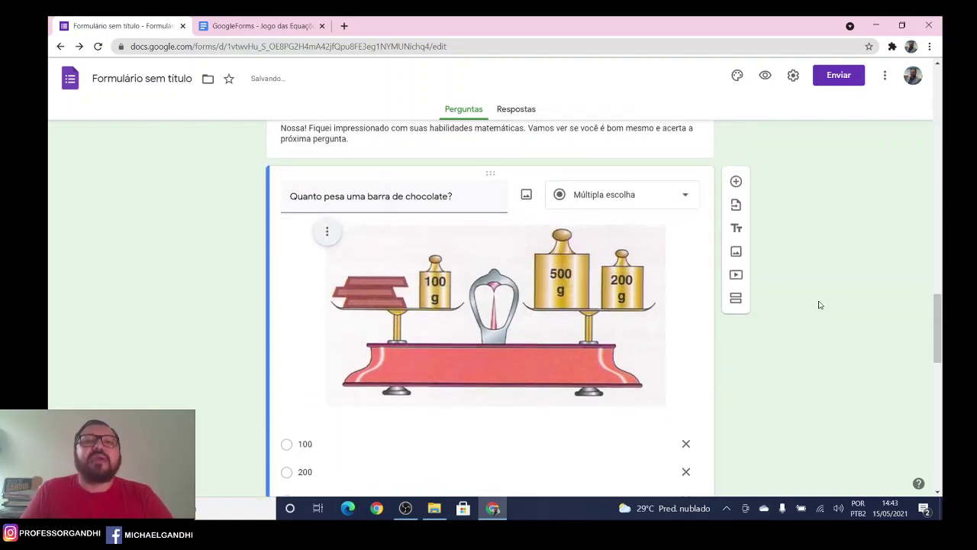
pyautogui.scroll(-3, 818, 303)
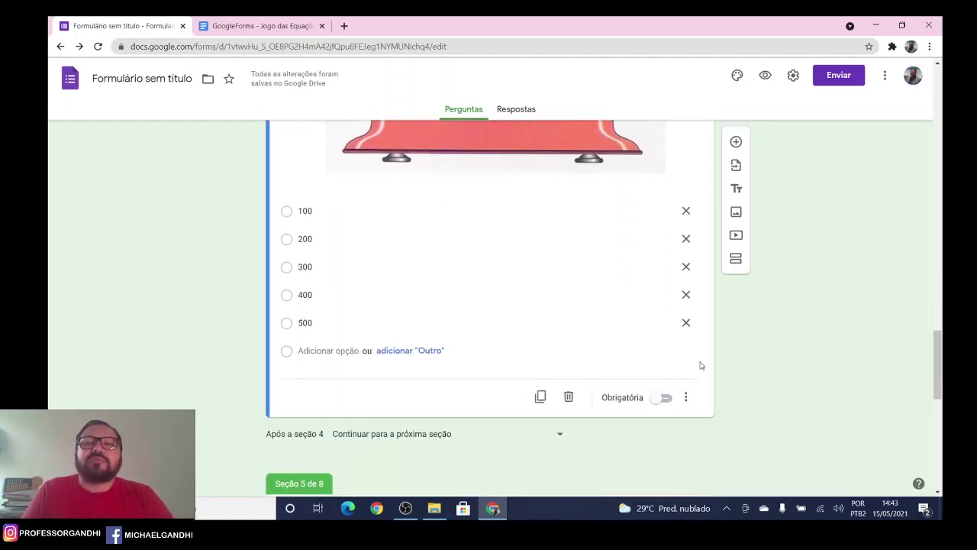
pyautogui.click(661, 398)
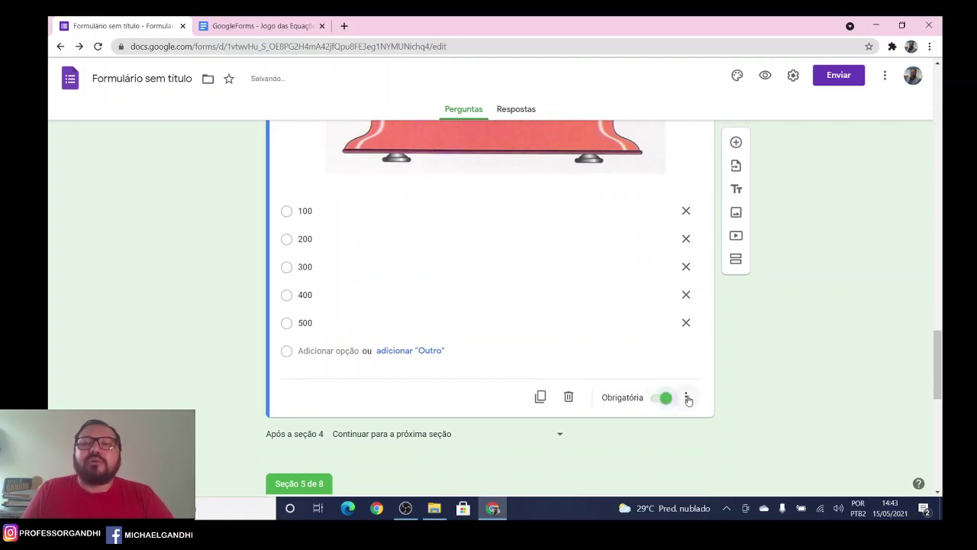
# Enable answer-based section navigation for the chocolate bar question and send answers 100, 300, 400 and 500 to section 5.
pyautogui.click(687, 398)
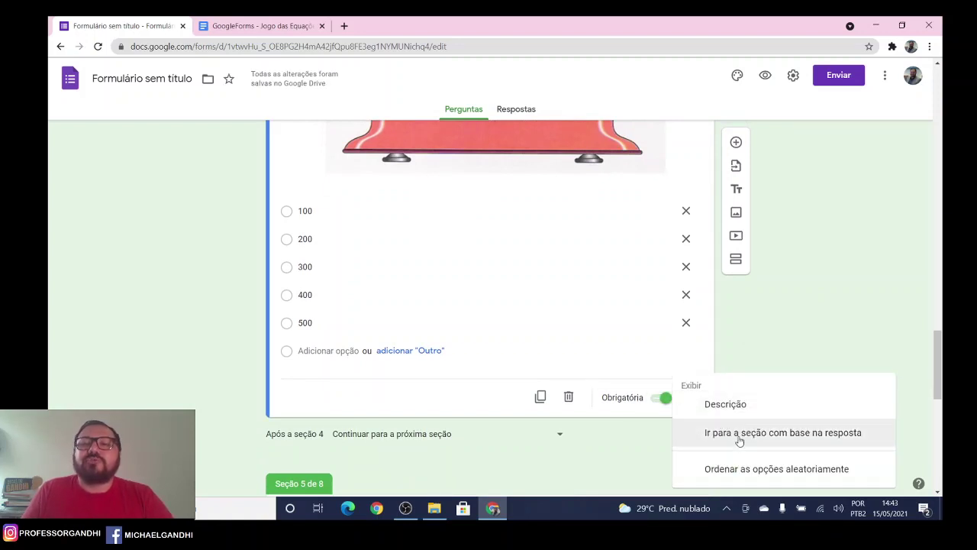
pyautogui.click(739, 433)
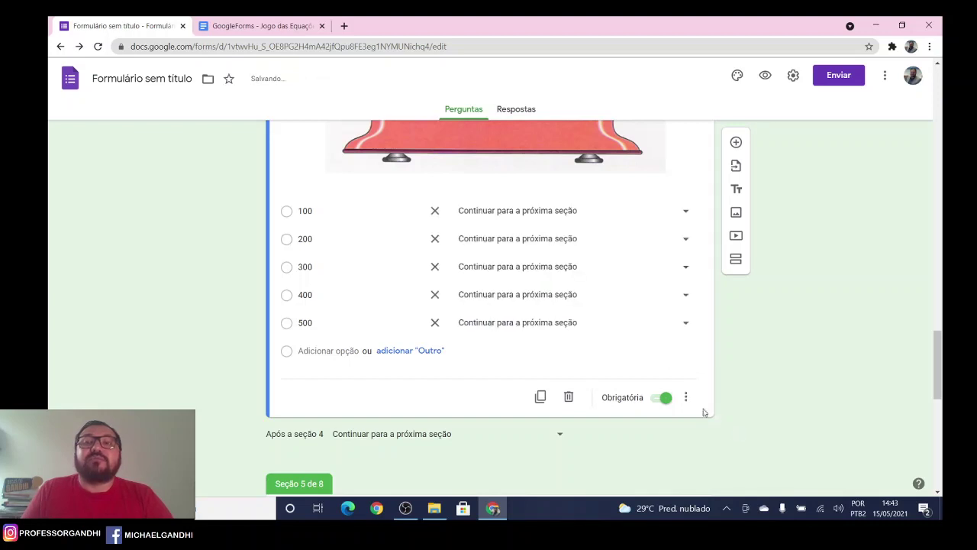
pyautogui.click(574, 212)
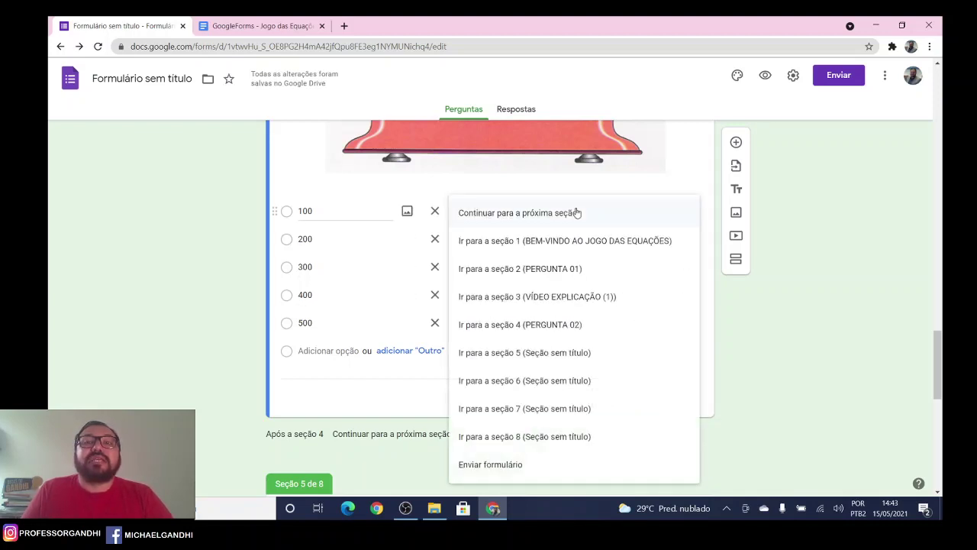
pyautogui.click(577, 352)
pyautogui.click(572, 267)
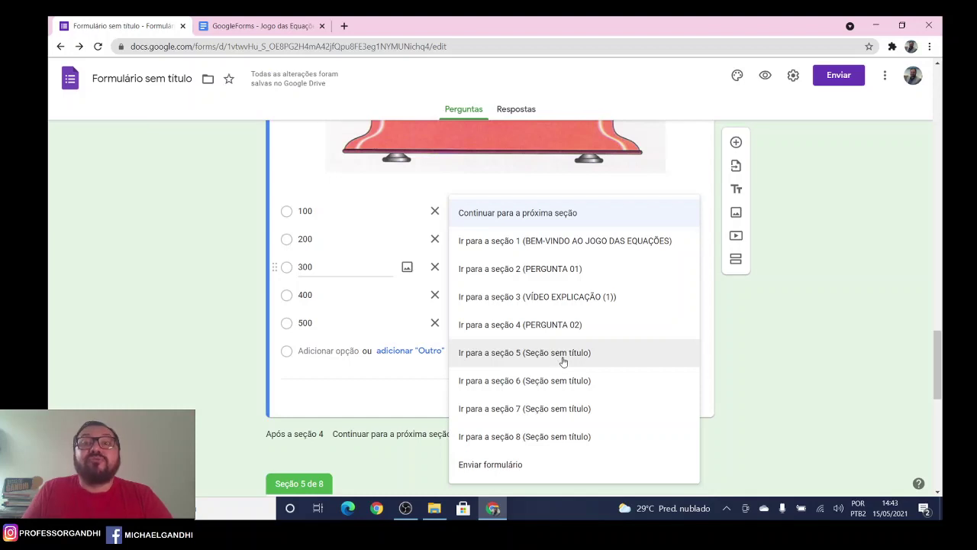
pyautogui.click(563, 359)
pyautogui.click(559, 301)
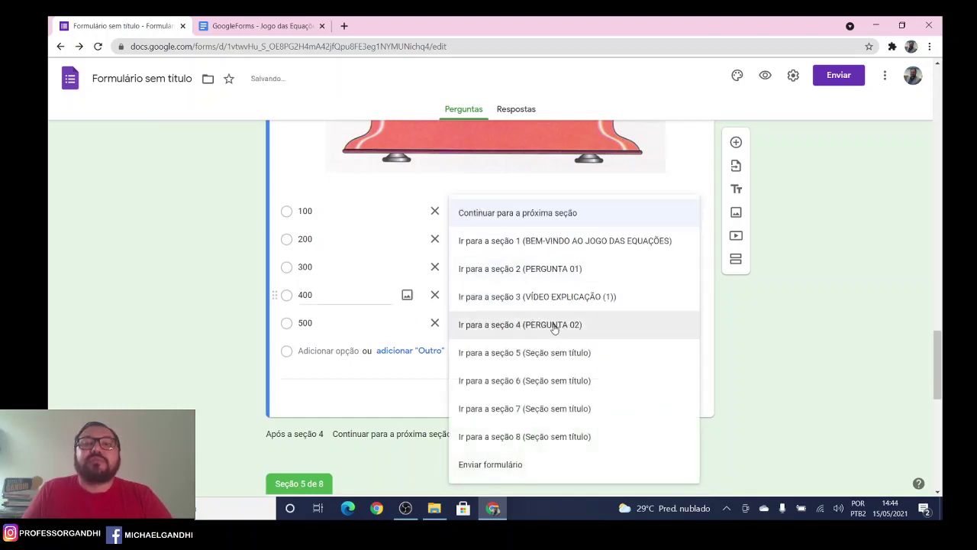
pyautogui.click(556, 353)
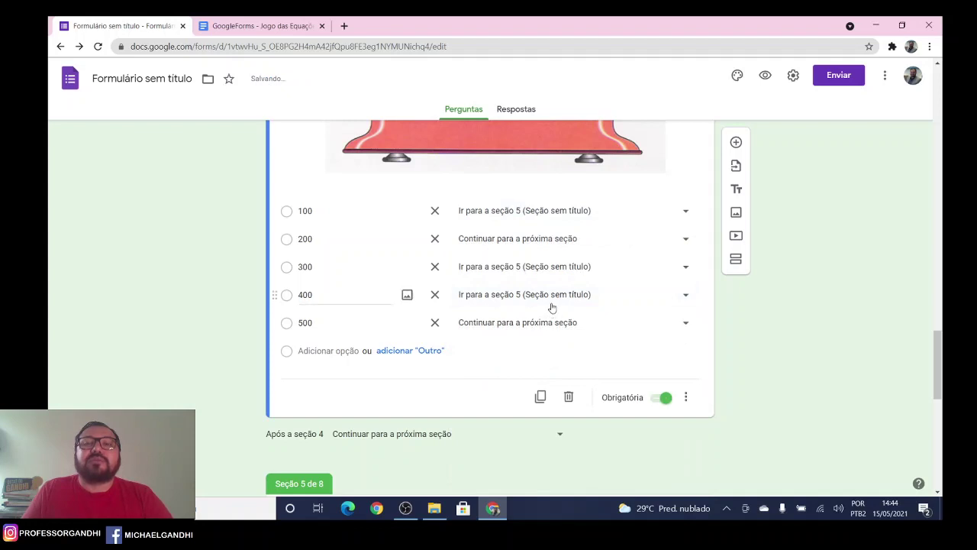
pyautogui.click(554, 323)
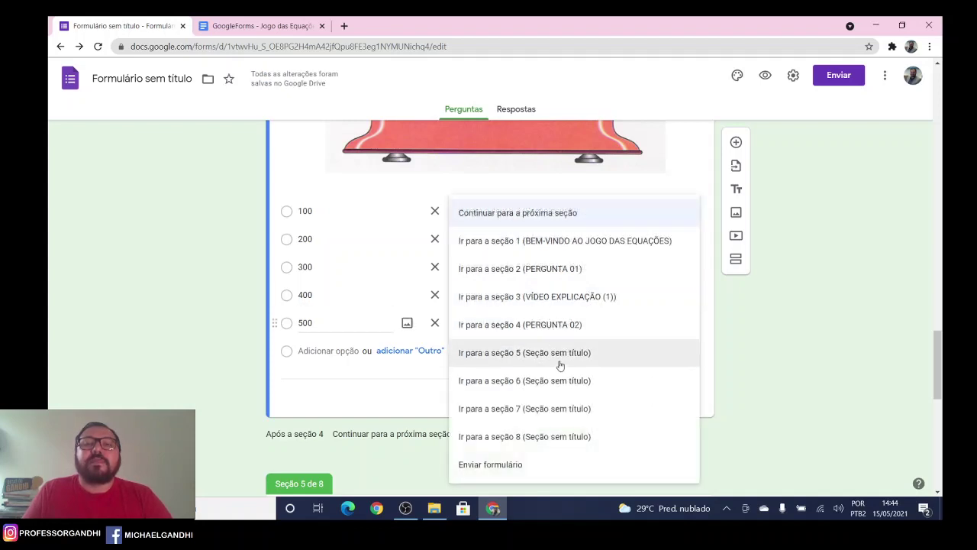
pyautogui.click(558, 357)
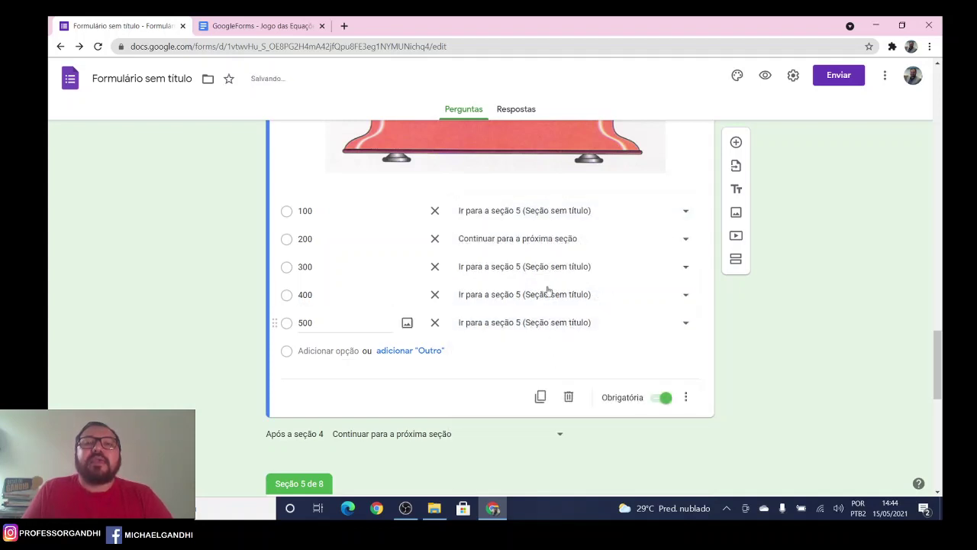
# Send answer 200 of the chocolate bar question to section 6 and review the whole question.
pyautogui.click(548, 239)
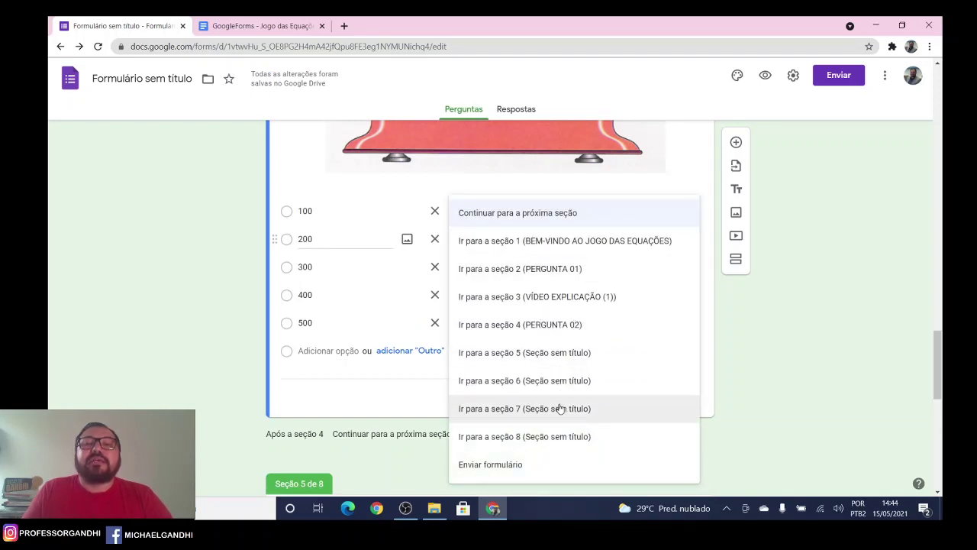
pyautogui.click(558, 380)
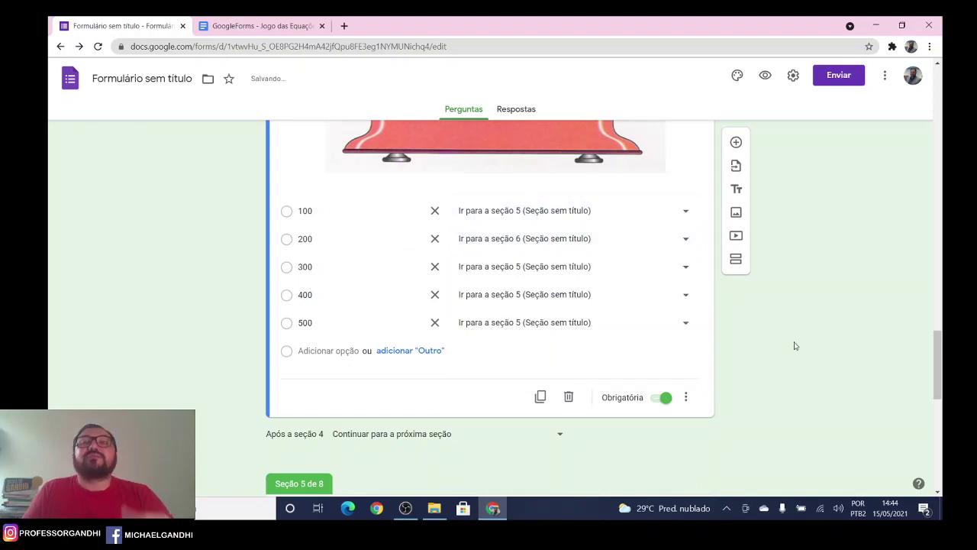
pyautogui.scroll(3, 794, 346)
pyautogui.scroll(2, 794, 346)
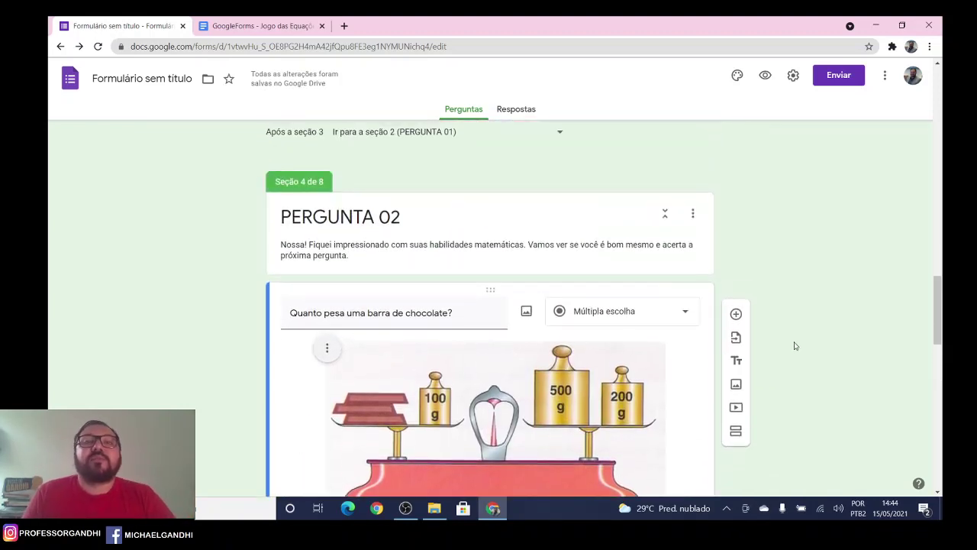
pyautogui.scroll(-5, 771, 309)
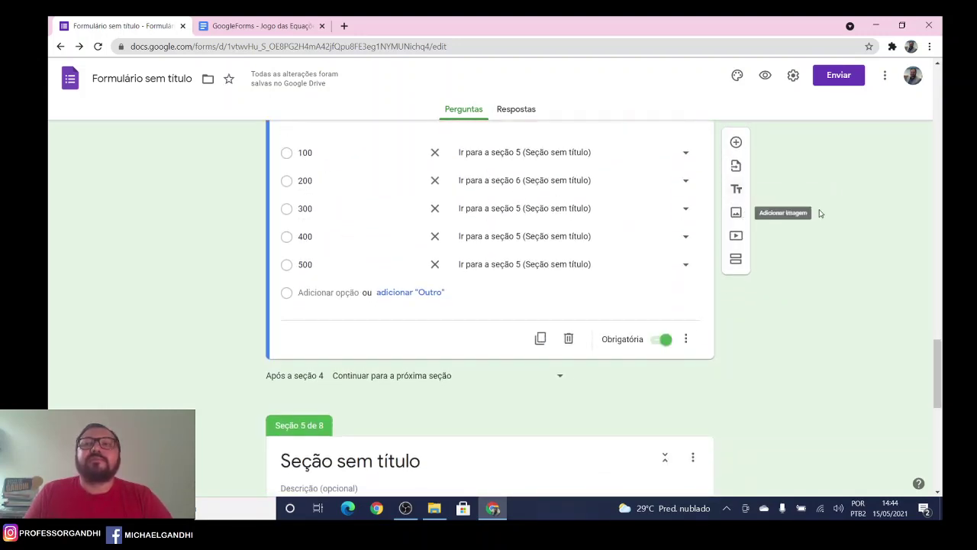
# Copy the section 05 title from the planning document and title form section 5 "VÍDEO EXPLICAÇÃO (2)".
pyautogui.scroll(-2, 840, 212)
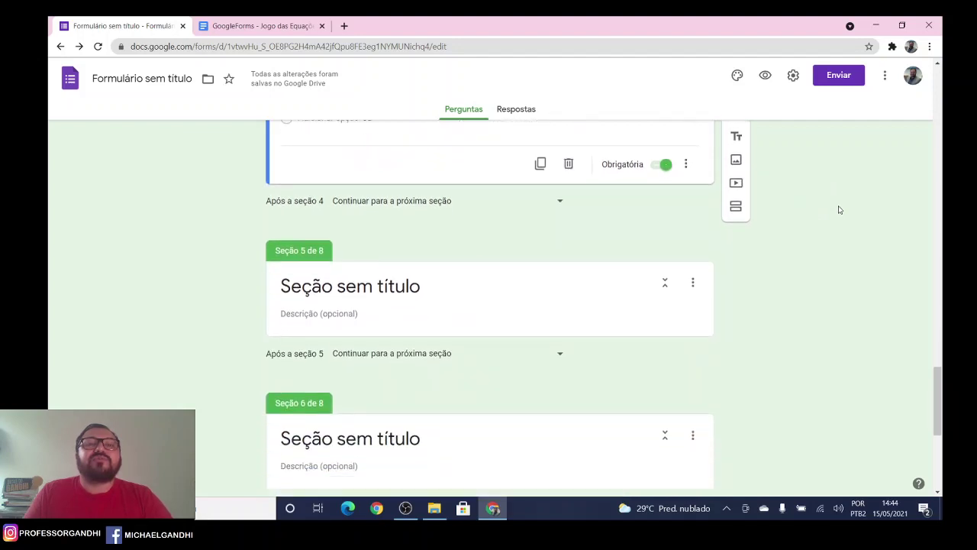
pyautogui.scroll(-1, 840, 210)
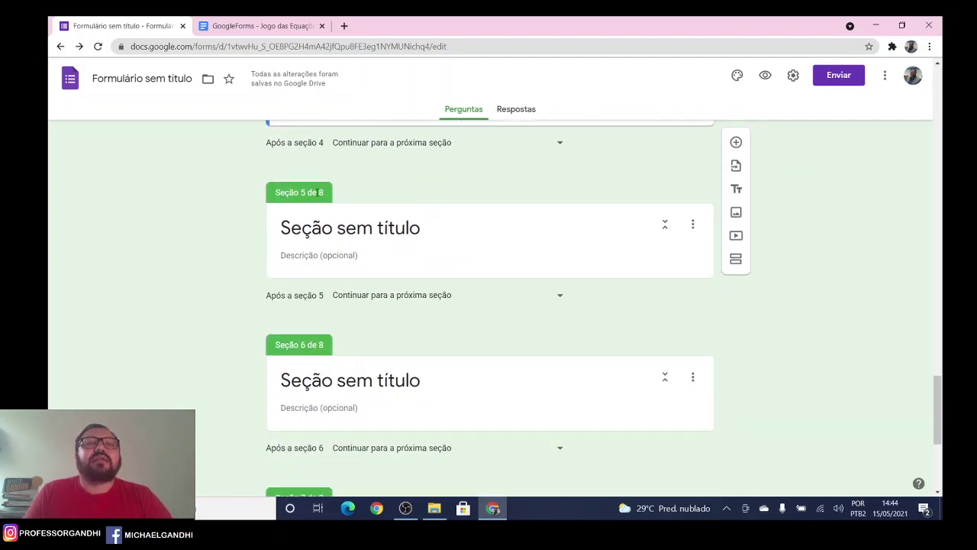
pyautogui.click(273, 31)
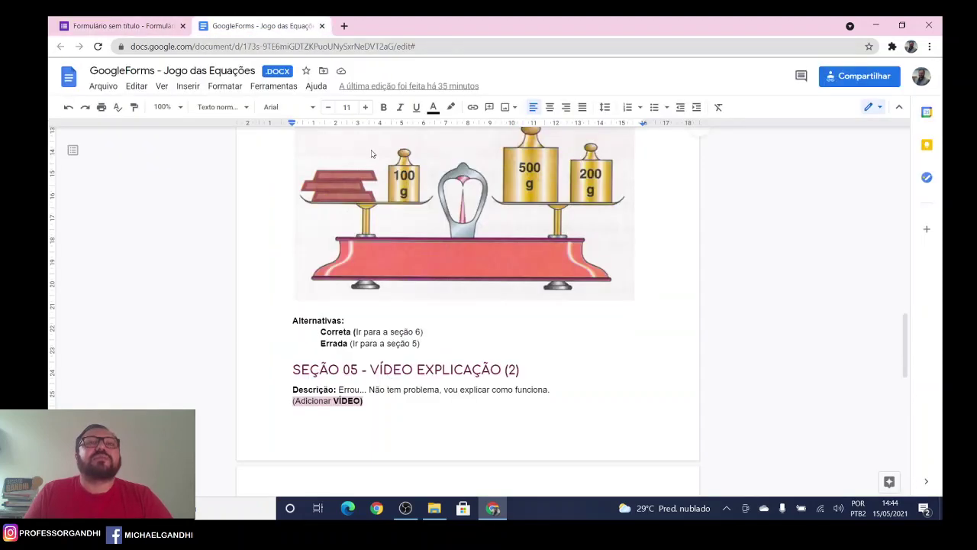
pyautogui.scroll(-2, 495, 241)
pyautogui.moveTo(520, 254); pyautogui.dragTo(371, 266)
pyautogui.hotkey('ctrl', 'c')
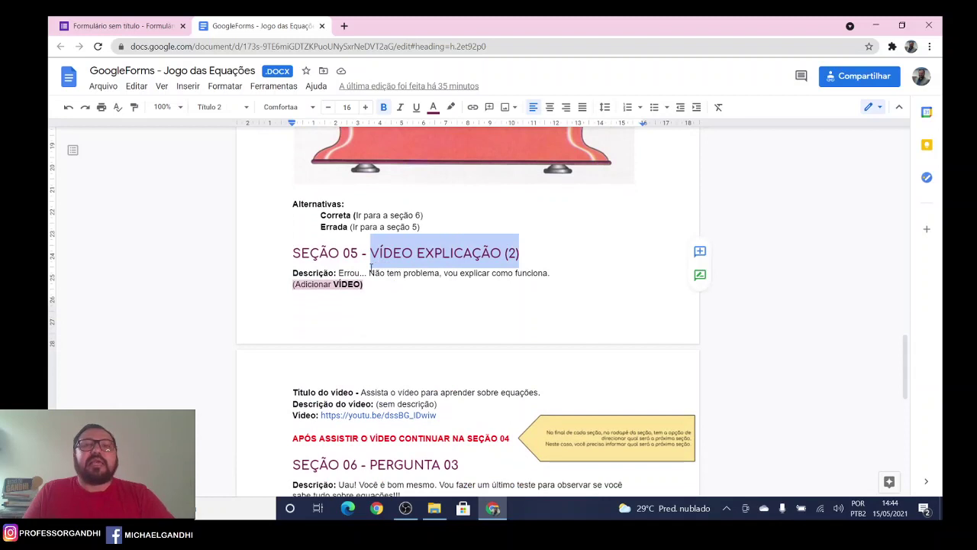
pyautogui.click(163, 34)
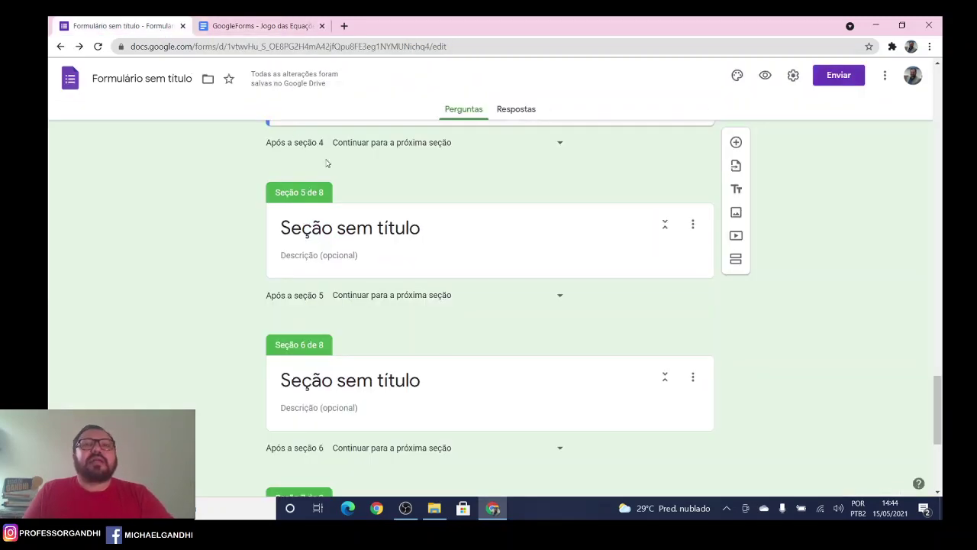
pyautogui.click(386, 226)
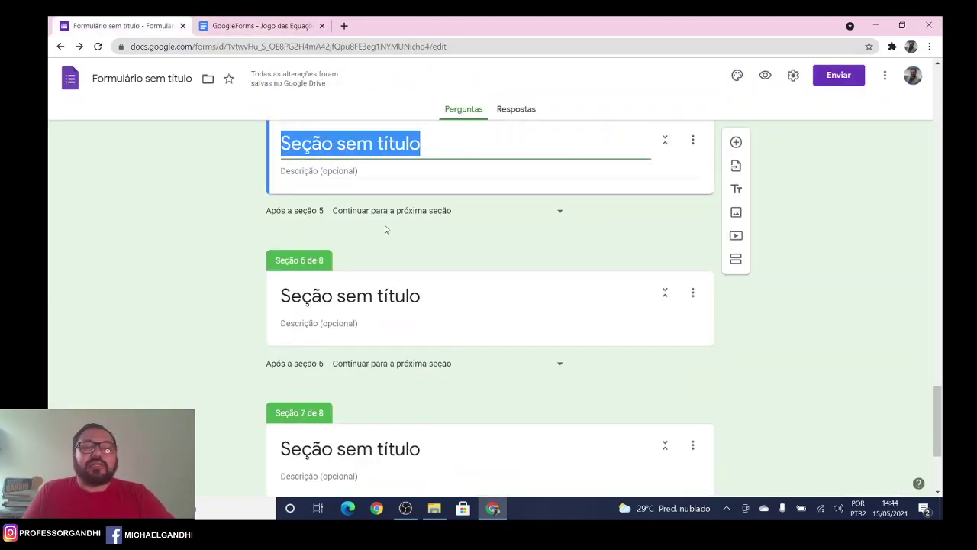
pyautogui.hotkey('ctrl', 'v')
# Copy the section 05 description from the planning document into section 5's description: "Errou... Não tem problema, vou explicar como funciona.".
pyautogui.click(260, 26)
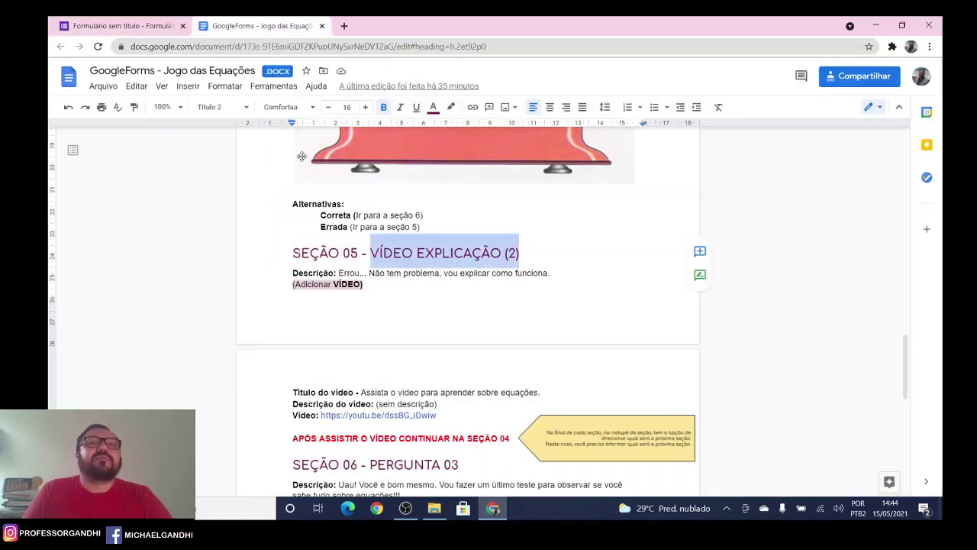
pyautogui.moveTo(341, 273); pyautogui.dragTo(545, 273)
pyautogui.hotkey('ctrl', 'c')
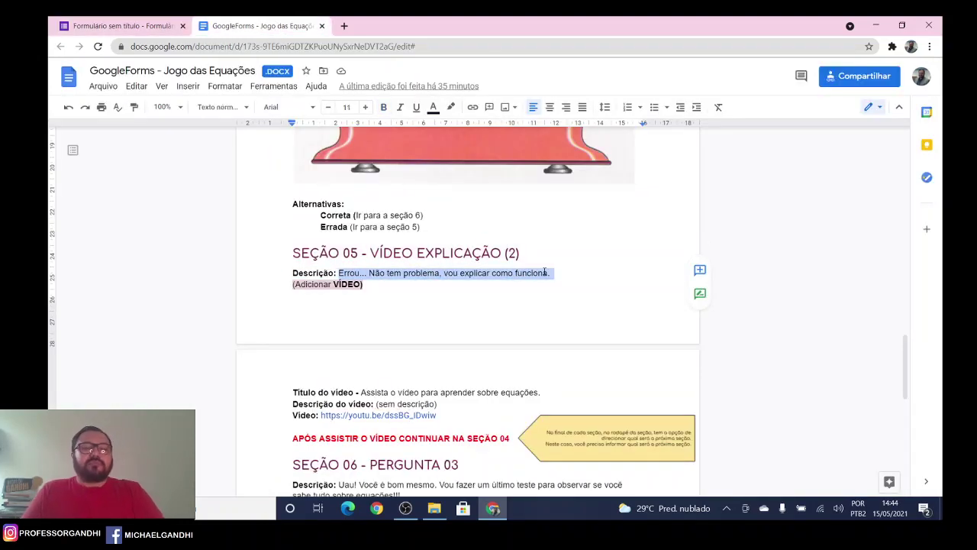
pyautogui.click(163, 23)
pyautogui.hotkey('ctrl', 'v')
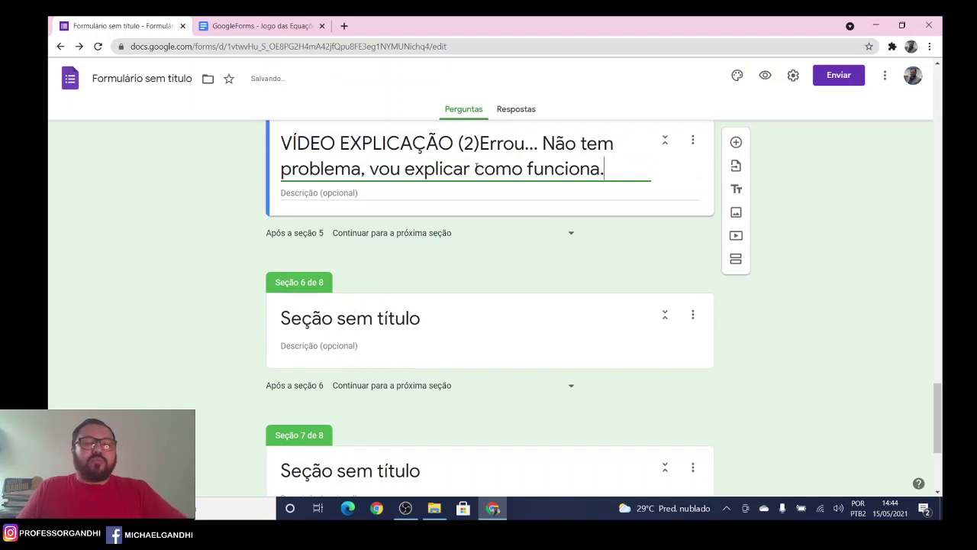
pyautogui.hotkey('ctrl', 'z')
pyautogui.click(335, 171)
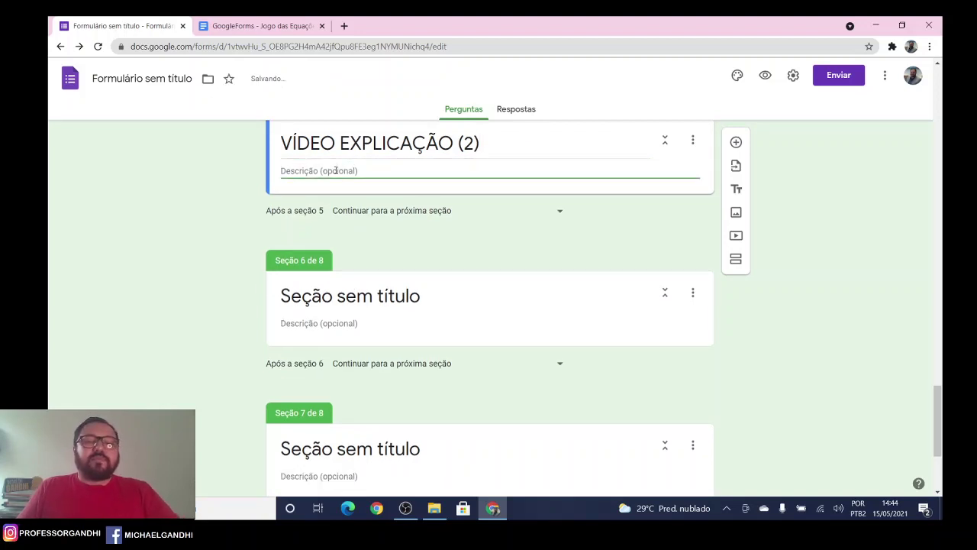
pyautogui.hotkey('ctrl', 'v')
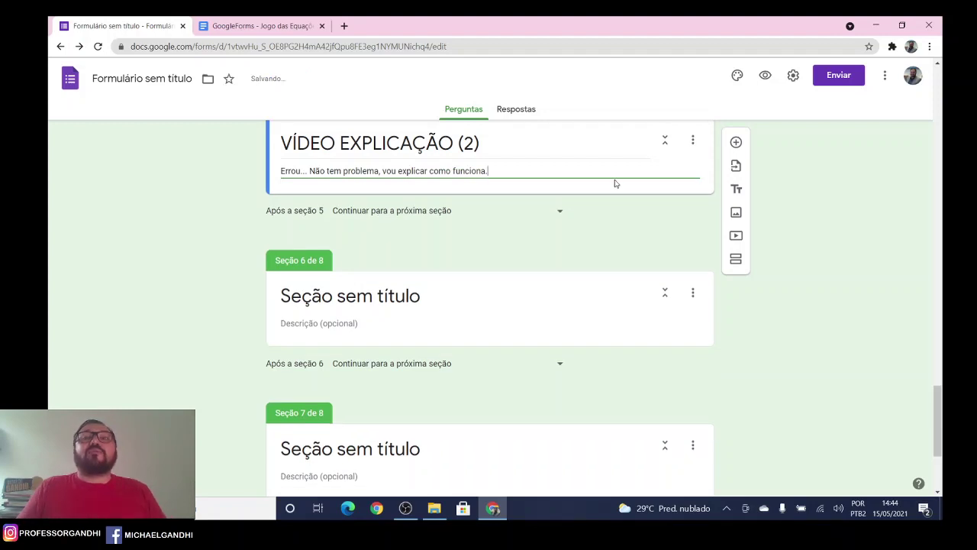
pyautogui.click(737, 236)
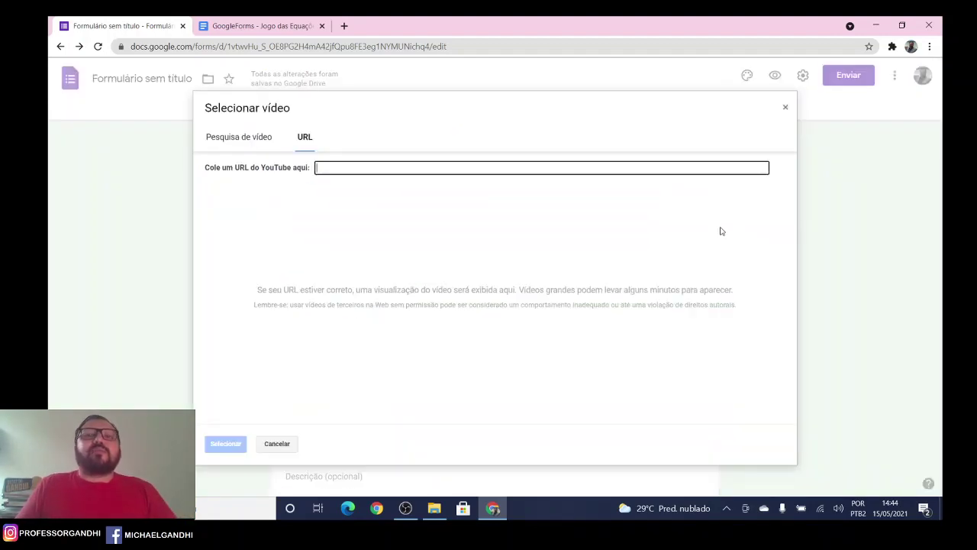
pyautogui.click(272, 30)
pyautogui.scroll(-4, 352, 221)
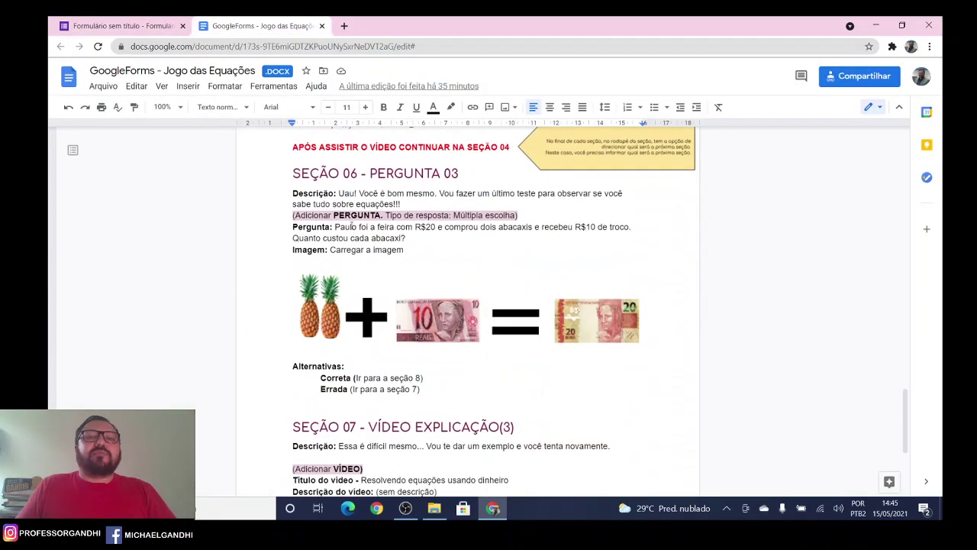
pyautogui.scroll(2, 430, 290)
pyautogui.moveTo(442, 303); pyautogui.dragTo(321, 300)
pyautogui.hotkey('ctrl', 'c')
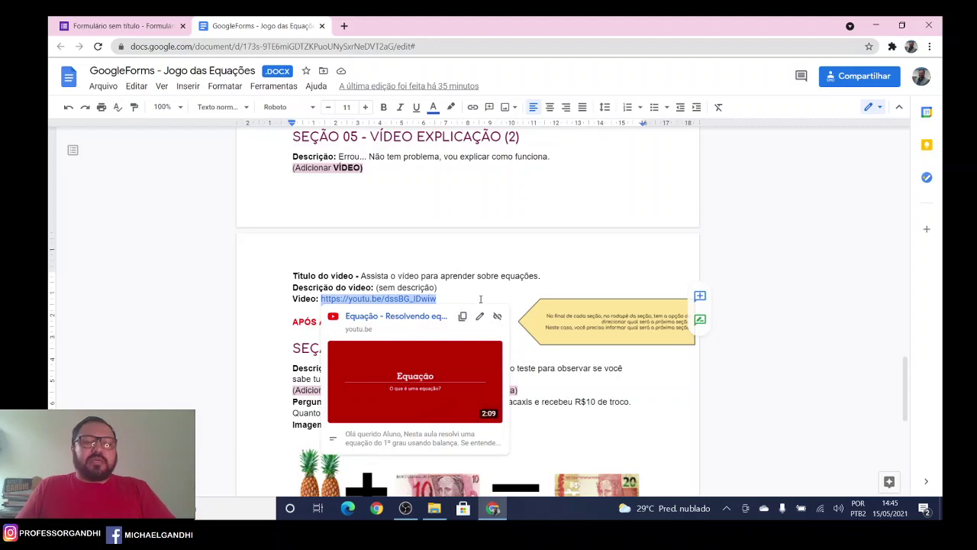
pyautogui.click(119, 25)
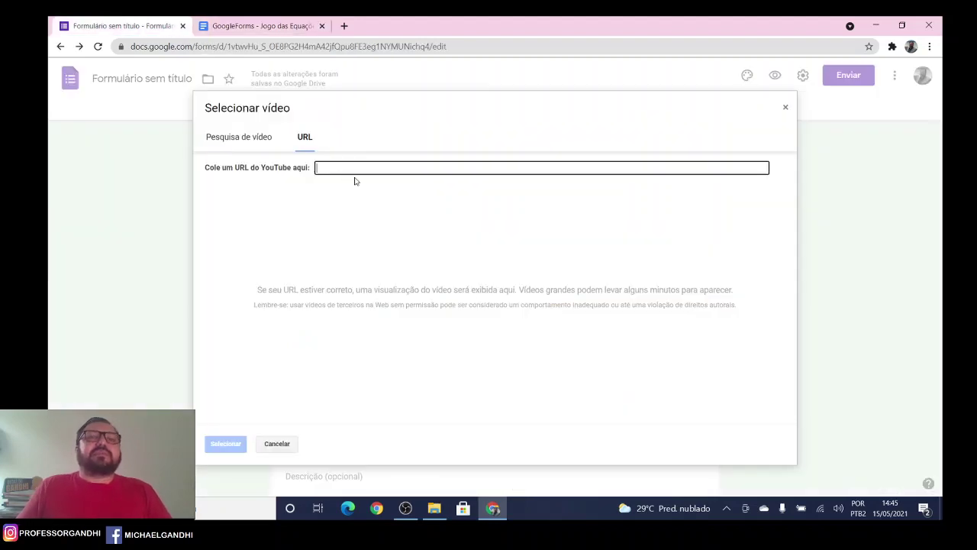
pyautogui.hotkey('ctrl', 'v')
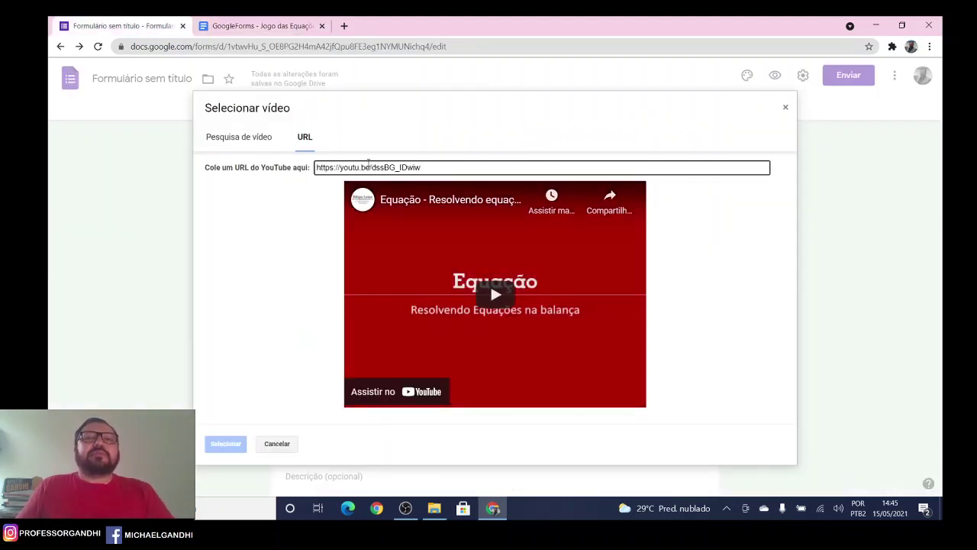
pyautogui.click(226, 444)
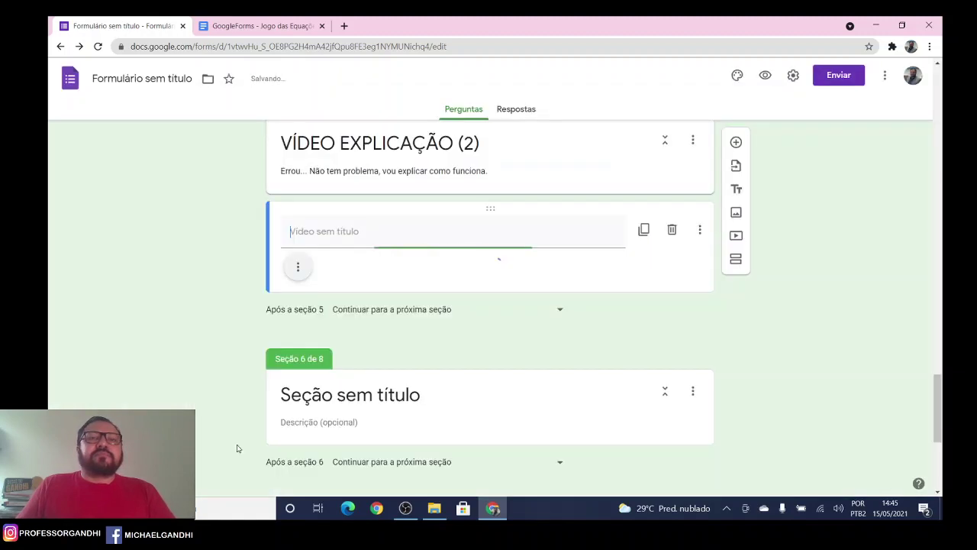
pyautogui.click(297, 266)
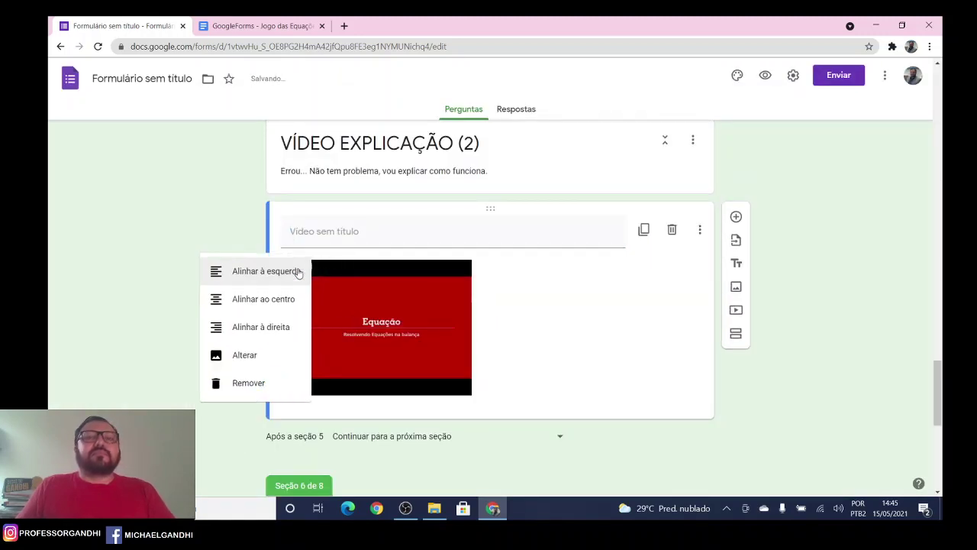
pyautogui.click(275, 303)
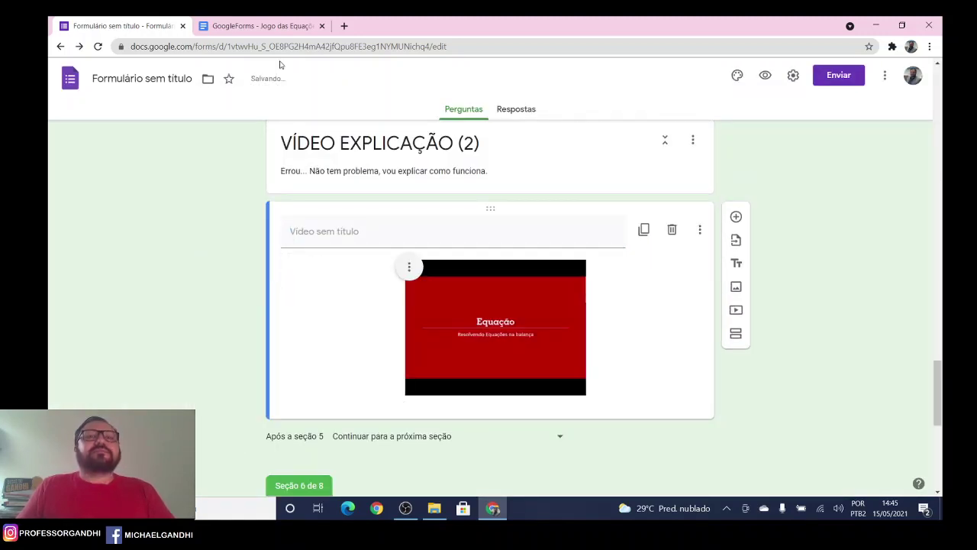
# Copy the video title from the planning document and title the section 5 video "Assista o vídeo para aprender sobre equações.".
pyautogui.click(277, 23)
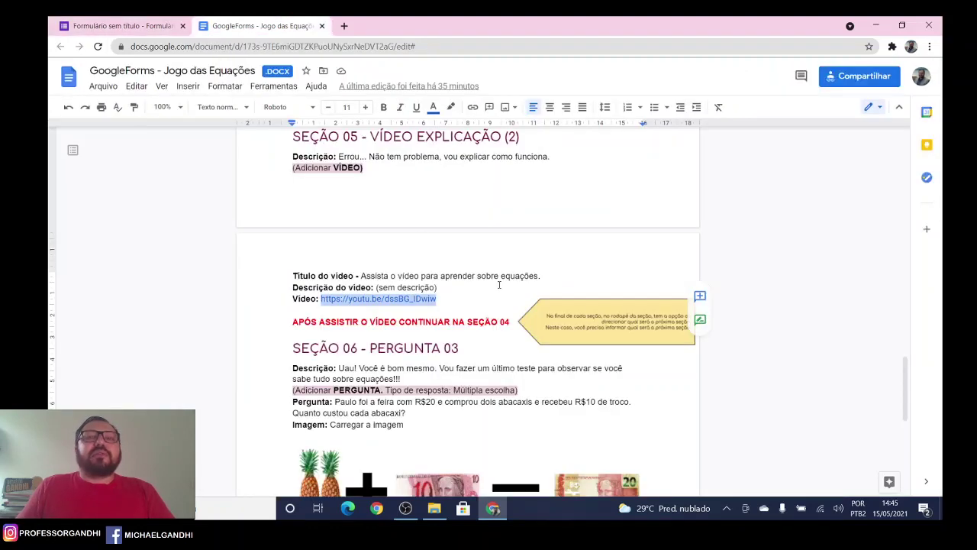
pyautogui.moveTo(546, 275); pyautogui.dragTo(366, 272)
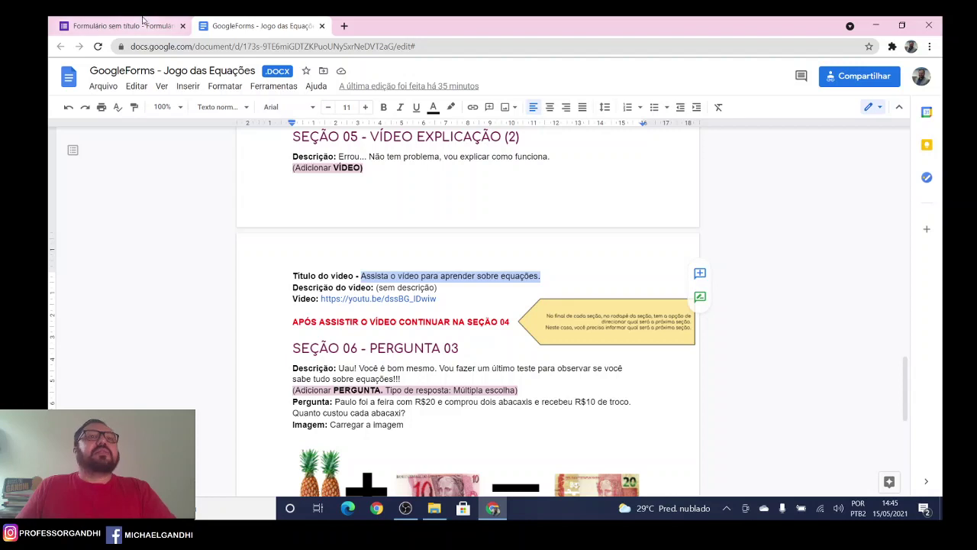
pyautogui.click(122, 25)
pyautogui.click(407, 239)
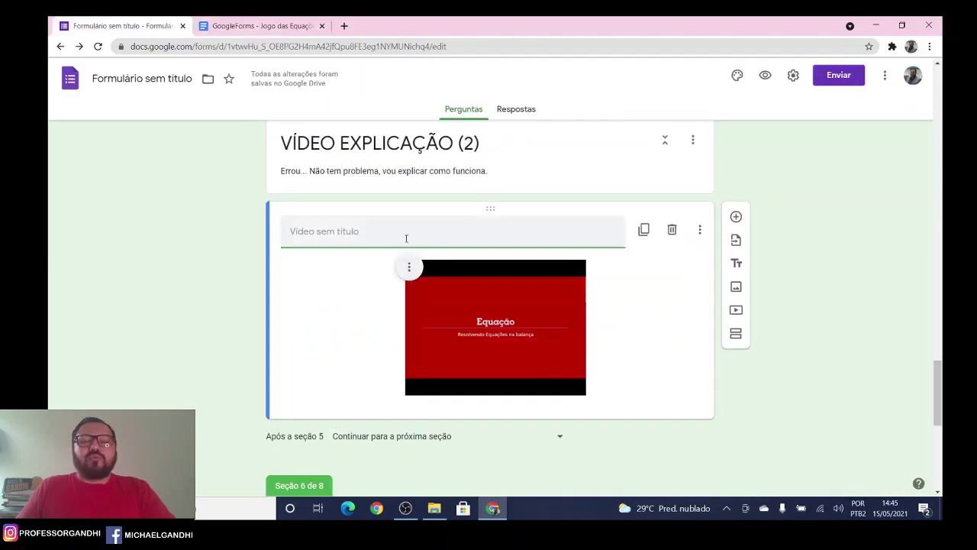
pyautogui.write('Assista o vídeo para aprender sobre equações.')
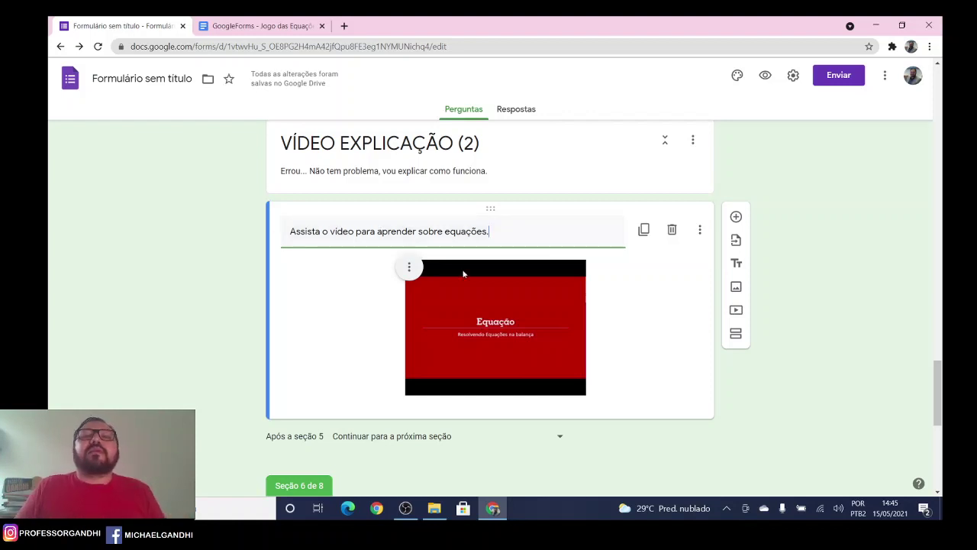
# Set section 5 to continue to section 4 (PERGUNTA 02) after the explanation video.
pyautogui.scroll(-1, 463, 273)
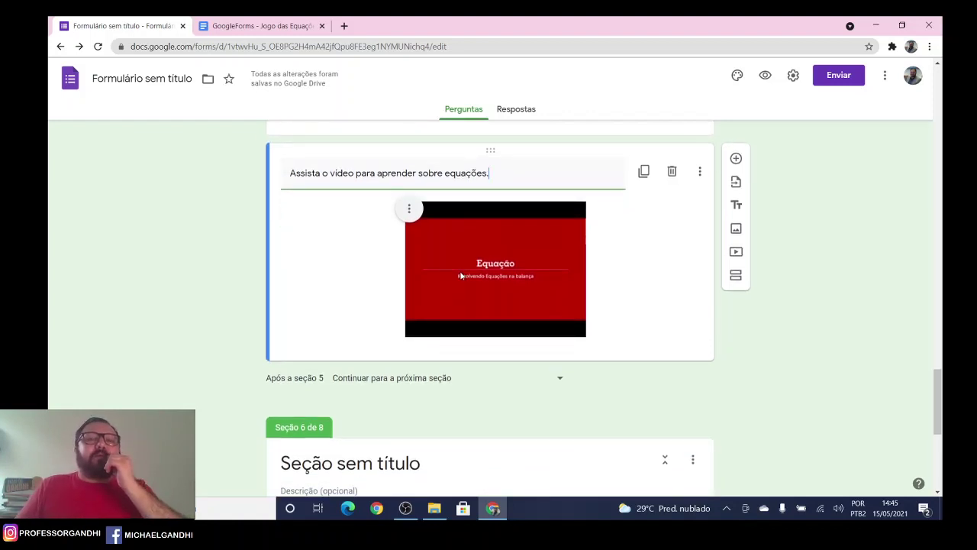
pyautogui.scroll(1, 460, 275)
pyautogui.scroll(-2, 460, 276)
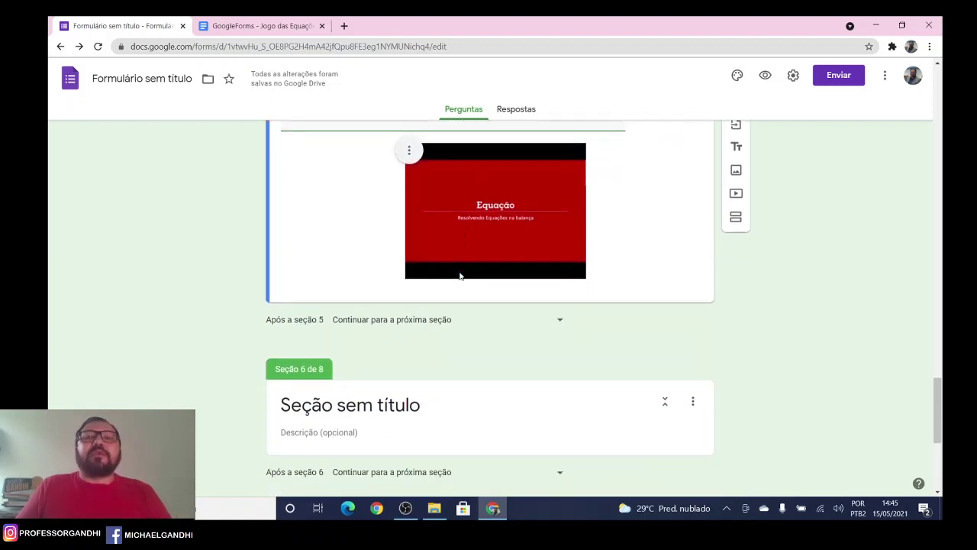
pyautogui.click(560, 321)
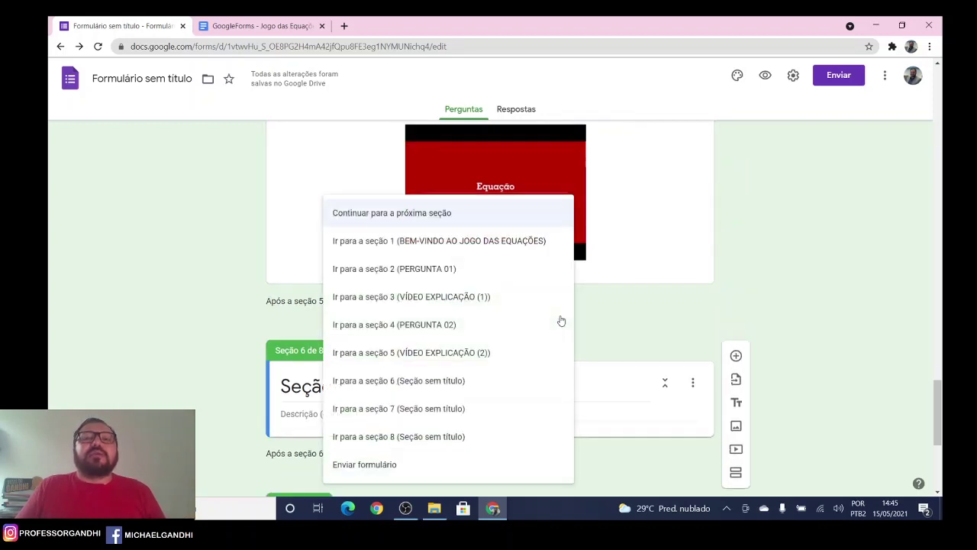
pyautogui.click(482, 323)
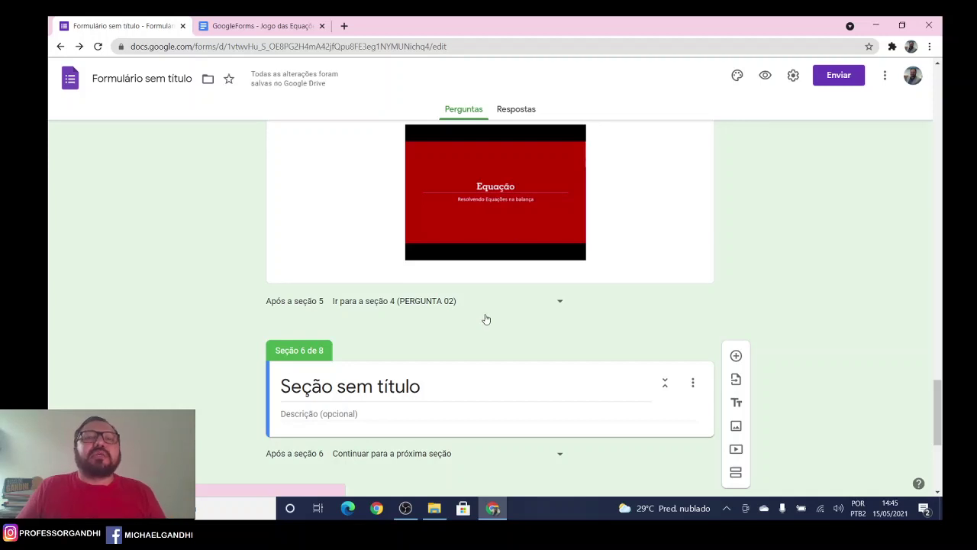
pyautogui.scroll(-2, 486, 319)
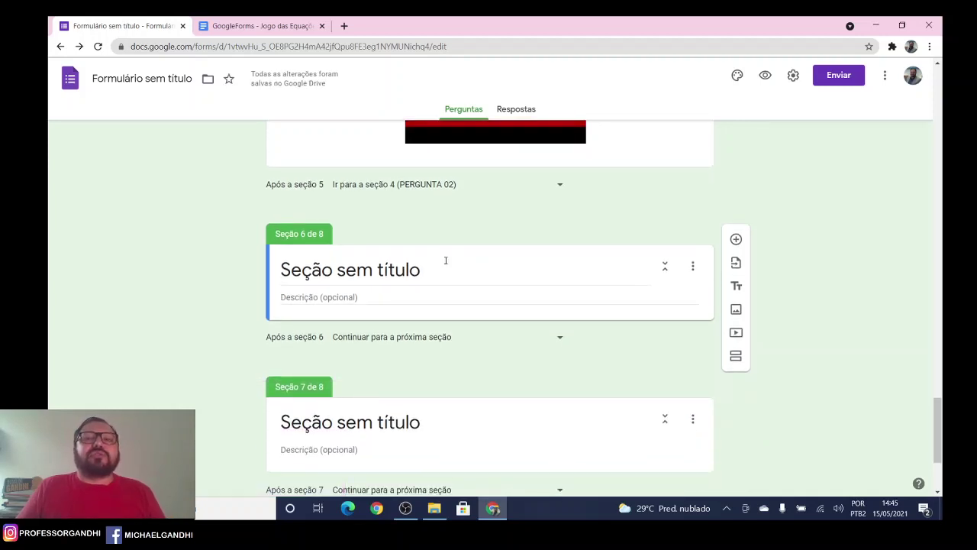
# Preview the form, fill in the respondent's name, answer "sim" to knowing the value of X, and advance to the following section.
pyautogui.click(765, 75)
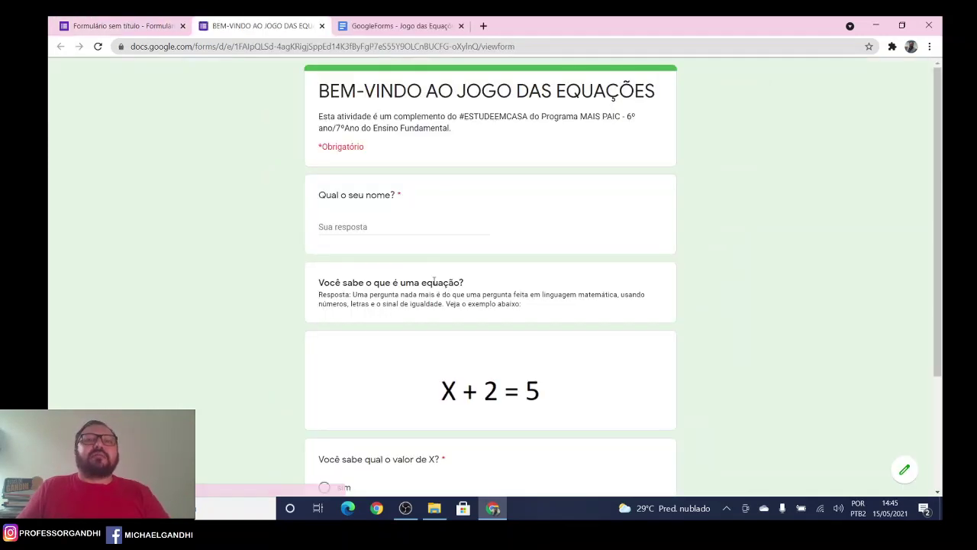
pyautogui.write('mic')
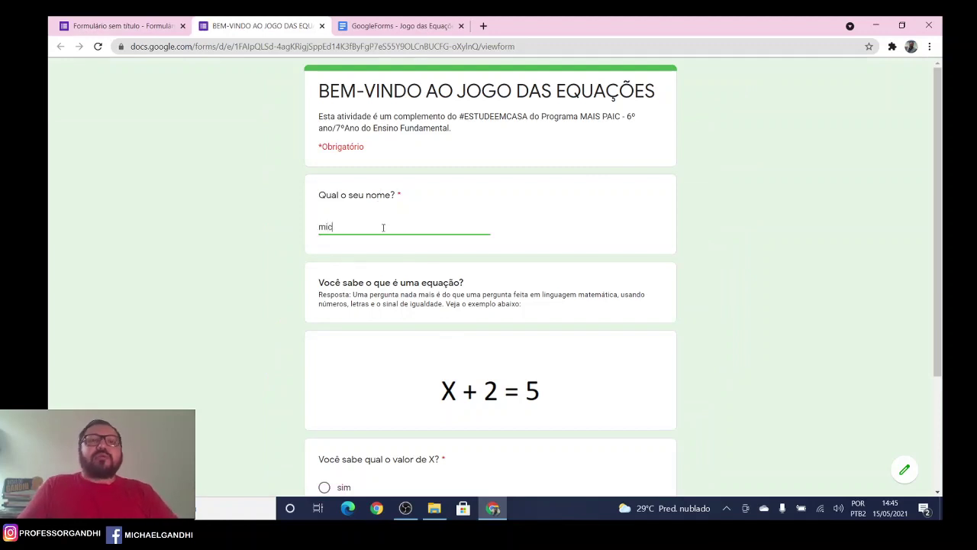
pyautogui.scroll(-3, 383, 229)
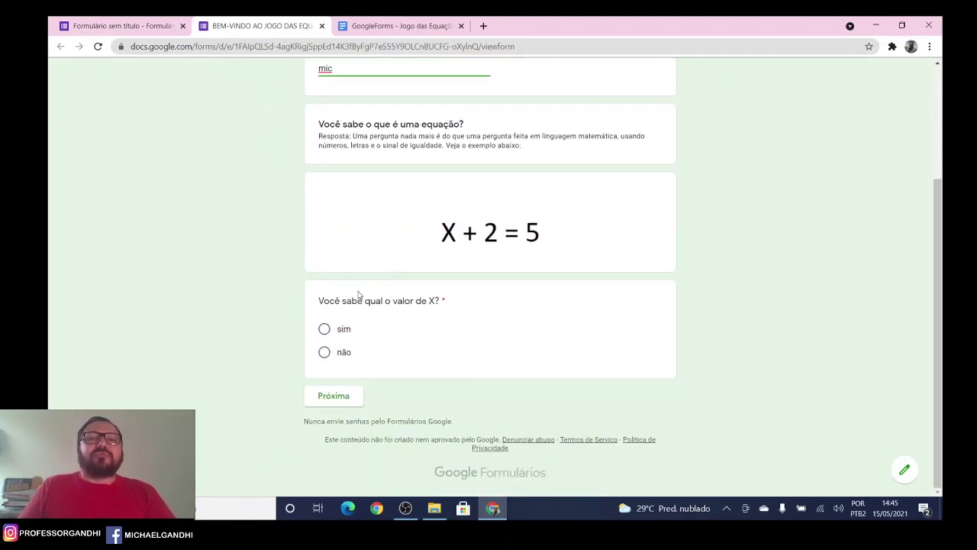
pyautogui.click(330, 329)
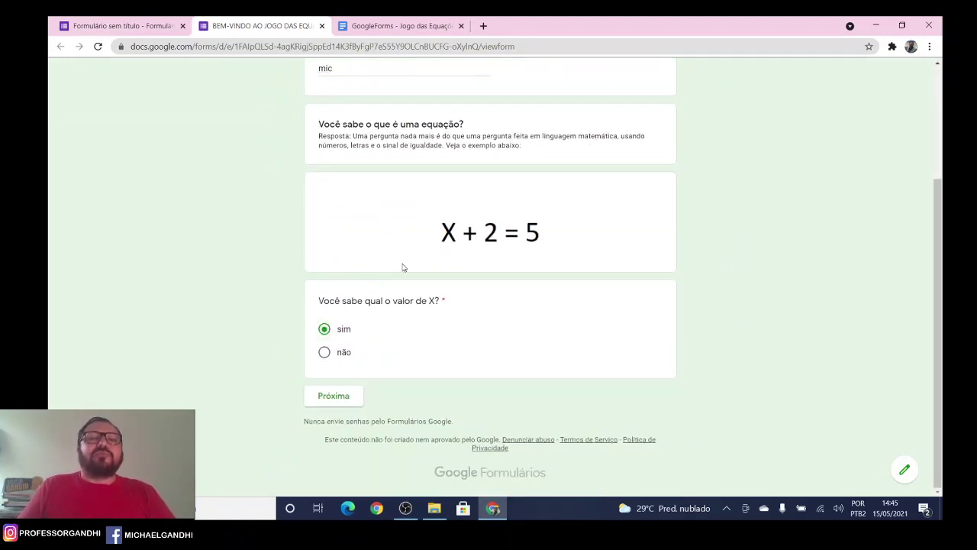
pyautogui.click(335, 396)
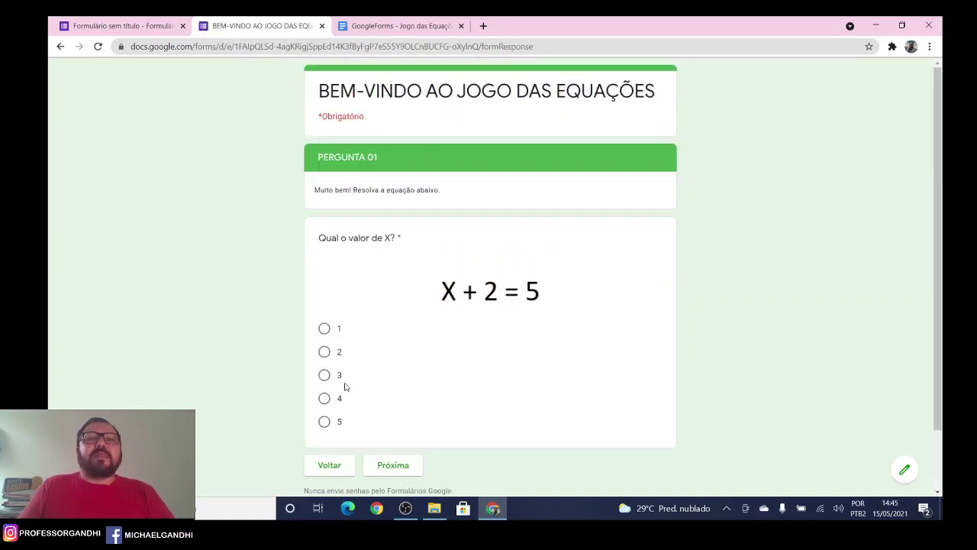
# Test PERGUNTA 01 in the preview by submitting answer 1, continuing past the explanation video, and submitting answer 3.
pyautogui.click(325, 329)
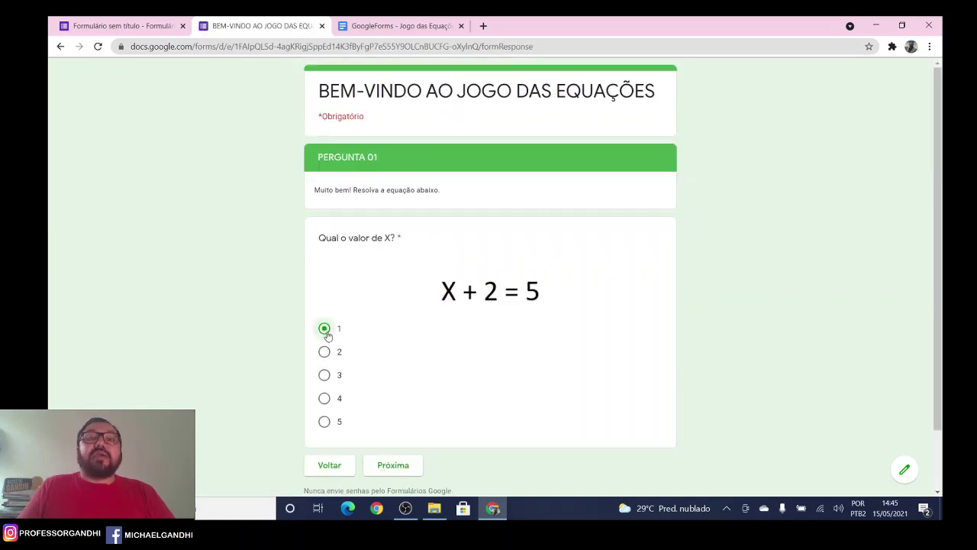
pyautogui.click(393, 463)
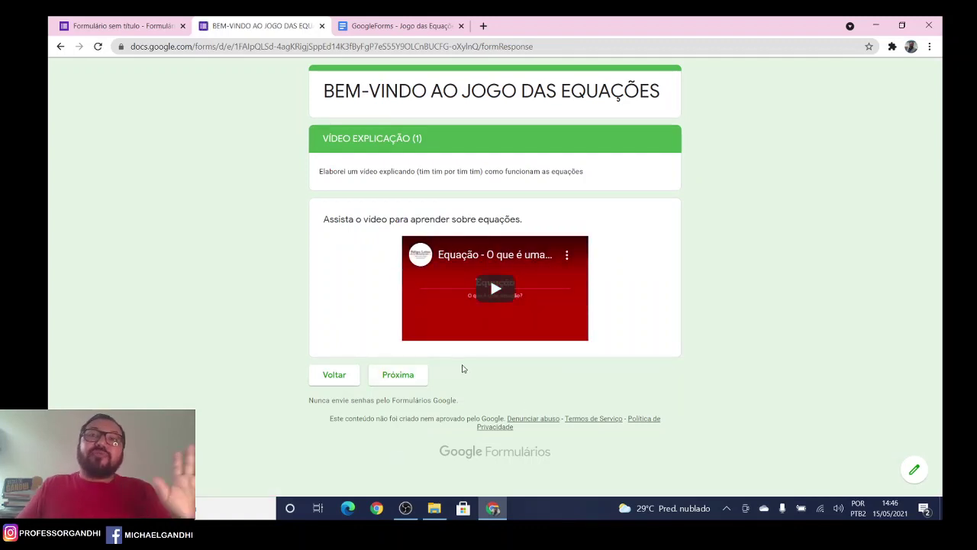
pyautogui.click(417, 376)
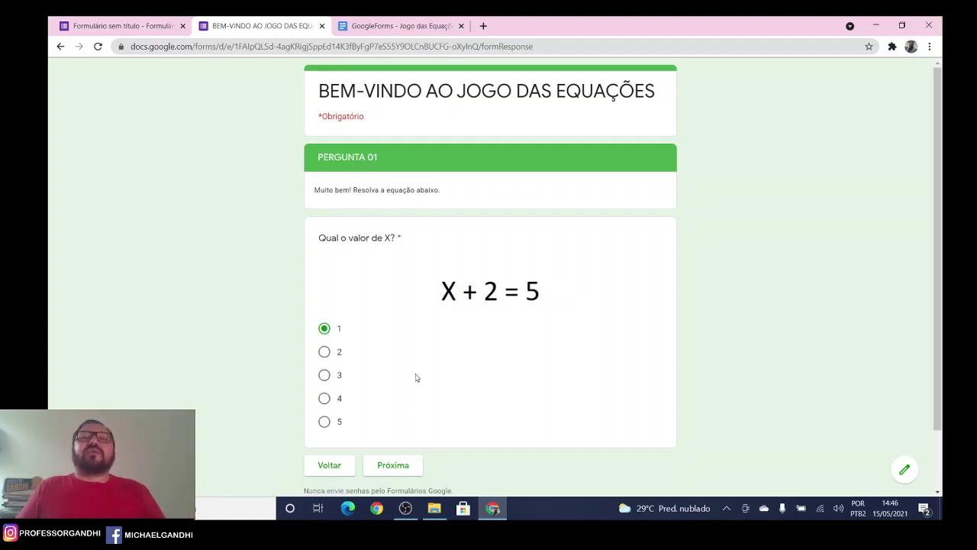
pyautogui.click(326, 375)
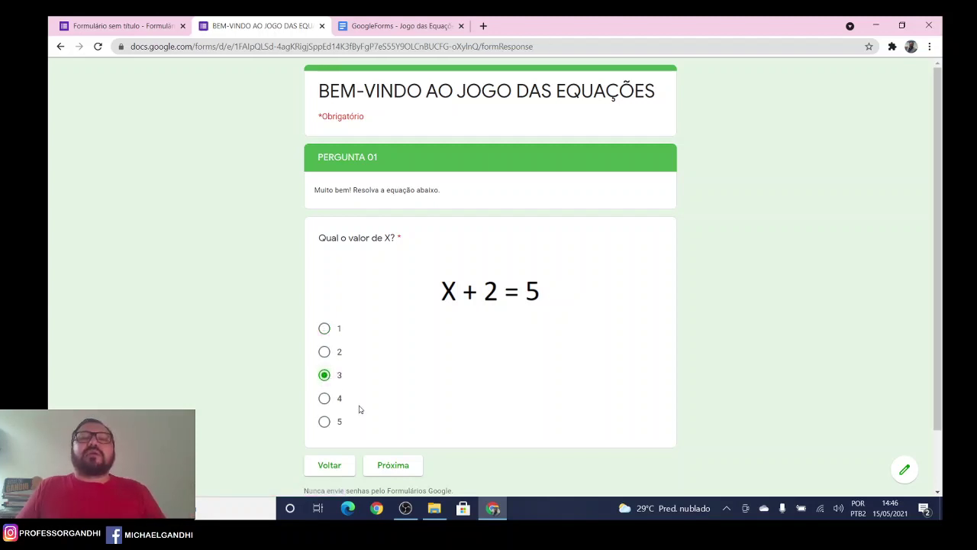
pyautogui.click(402, 467)
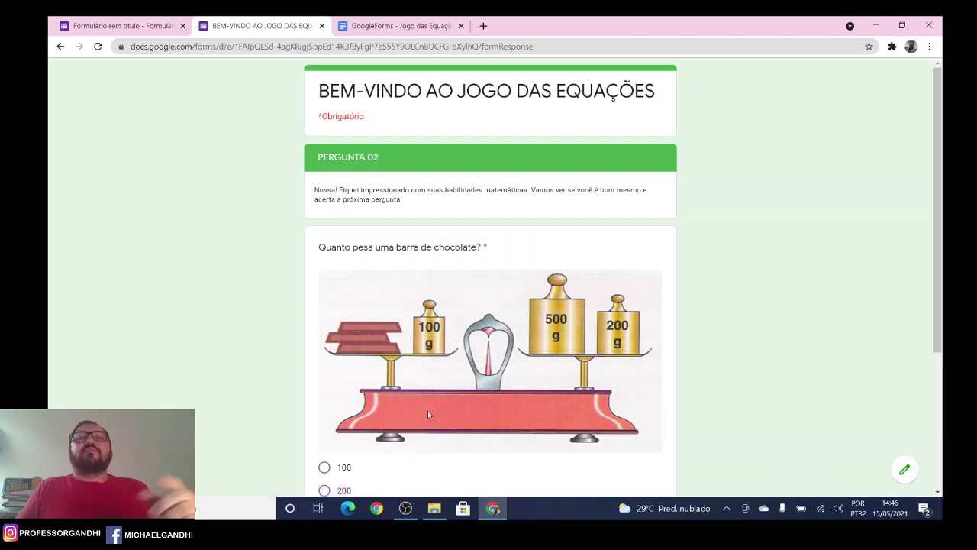
# Test PERGUNTA 02 in the preview with answer 100 and continue past the second explanation video.
pyautogui.scroll(-2, 427, 412)
pyautogui.click(327, 354)
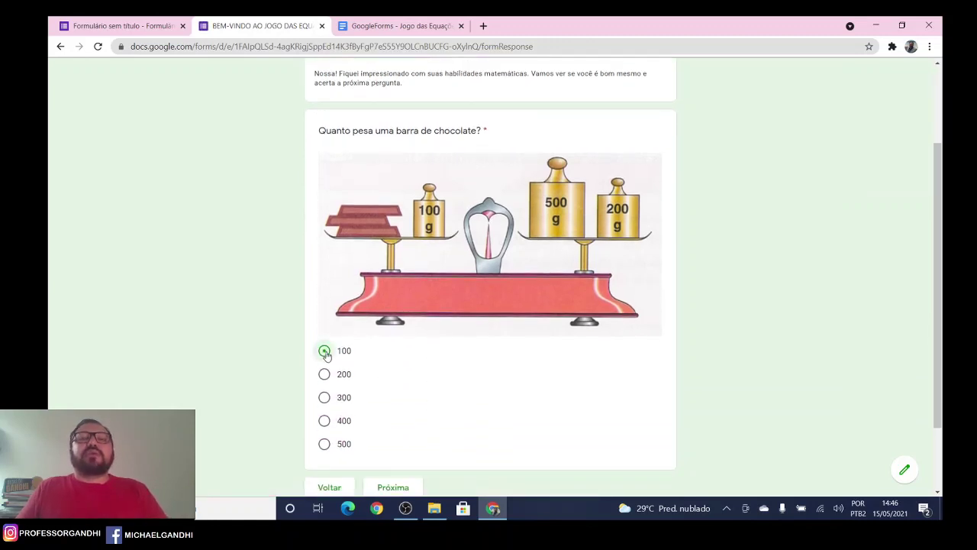
pyautogui.scroll(-2, 348, 375)
pyautogui.click(393, 396)
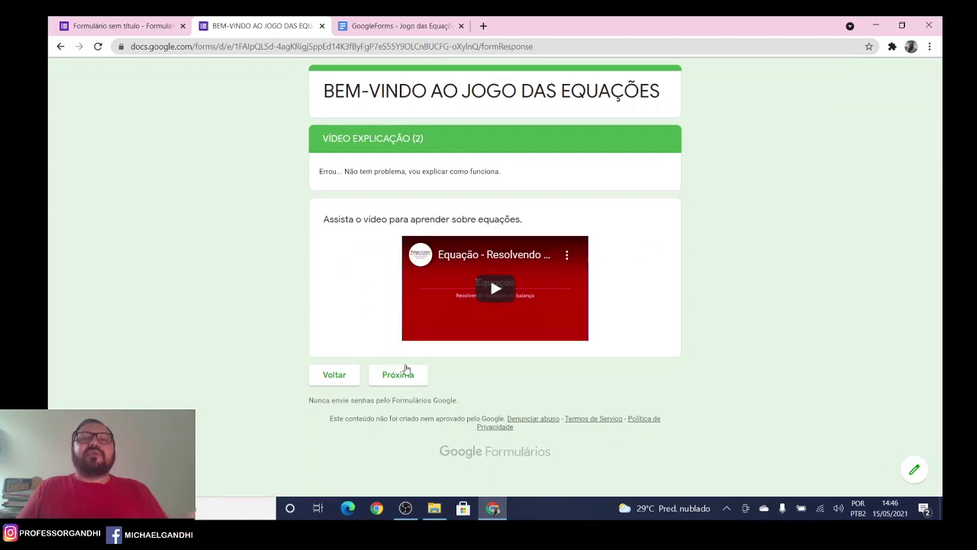
pyautogui.click(402, 378)
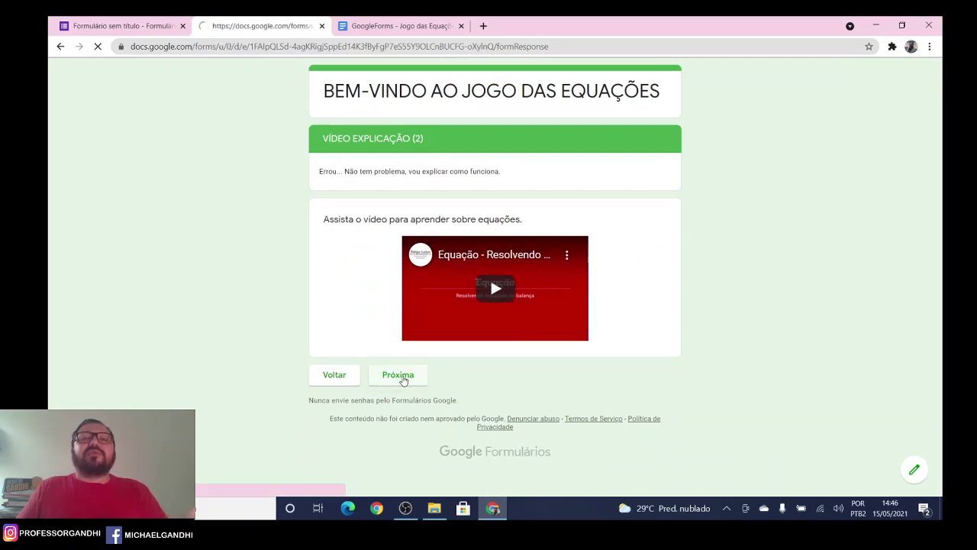
# Submit answer 200 for PERGUNTA 02 in the preview, then close the preview and discard the responses.
pyautogui.scroll(-2, 404, 380)
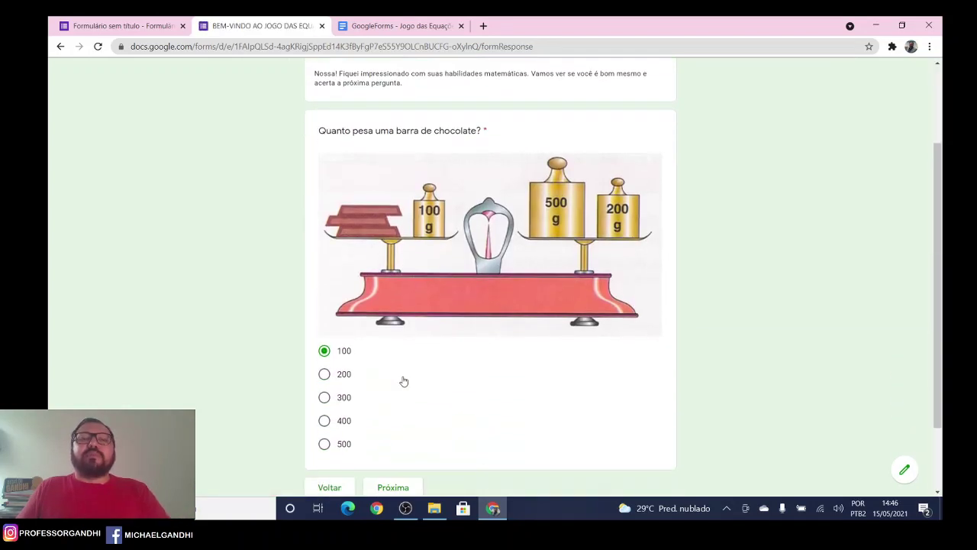
pyautogui.click(324, 374)
pyautogui.scroll(-2, 324, 378)
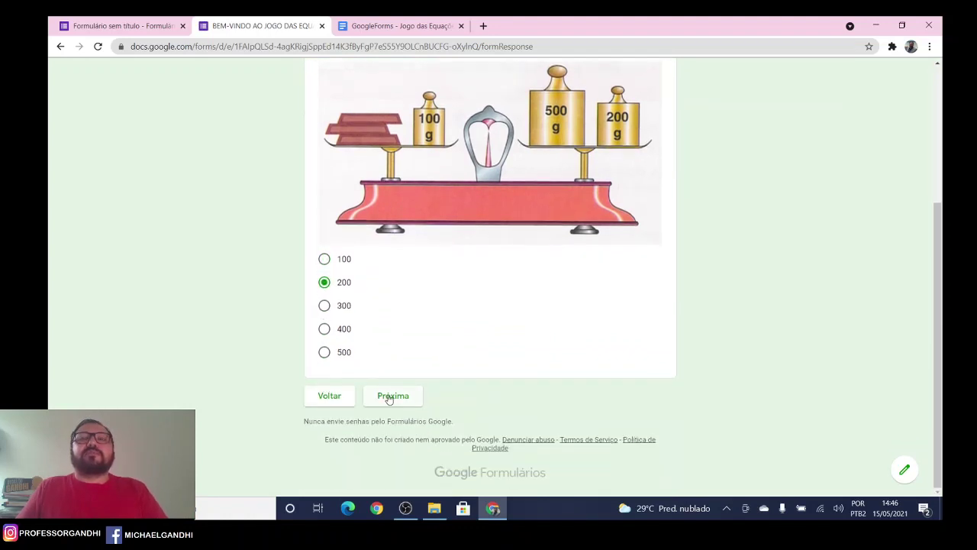
pyautogui.click(389, 397)
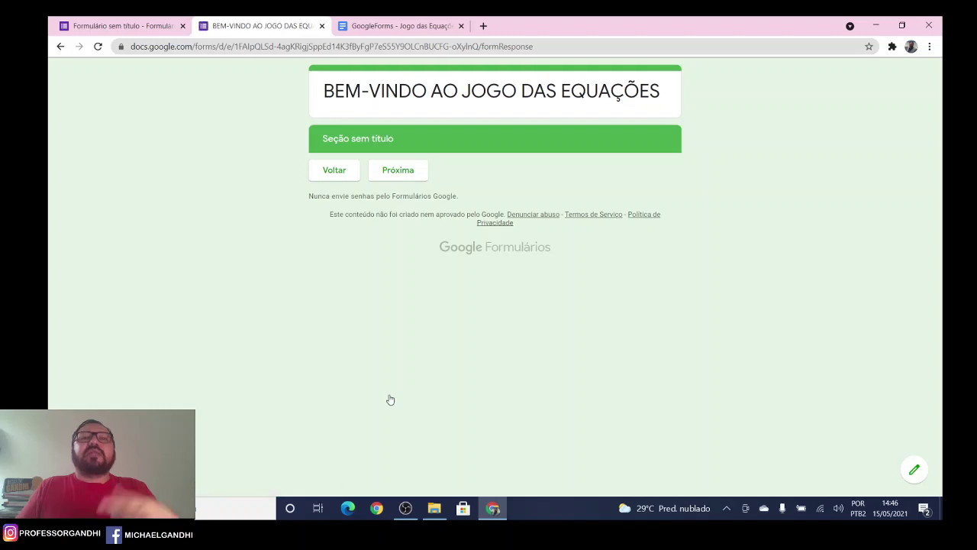
pyautogui.click(322, 26)
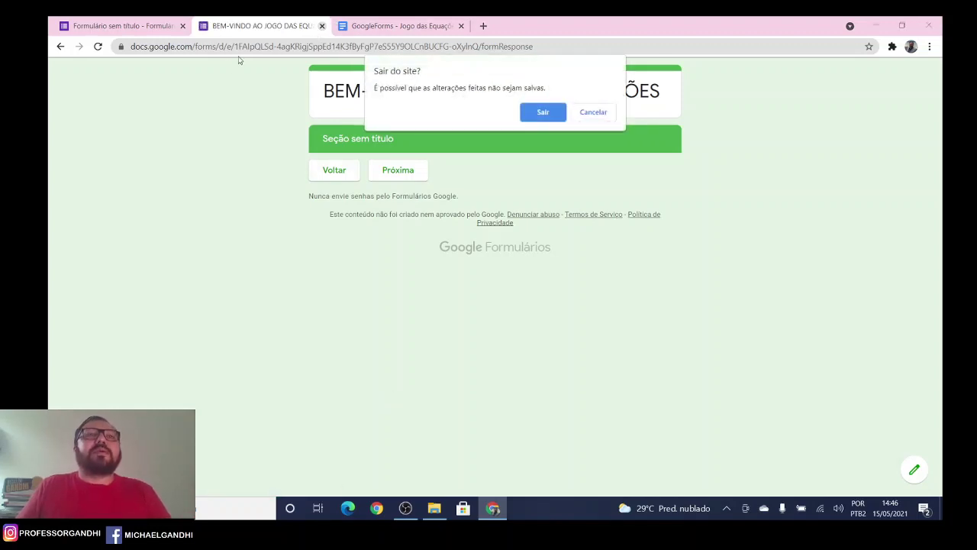
pyautogui.click(543, 112)
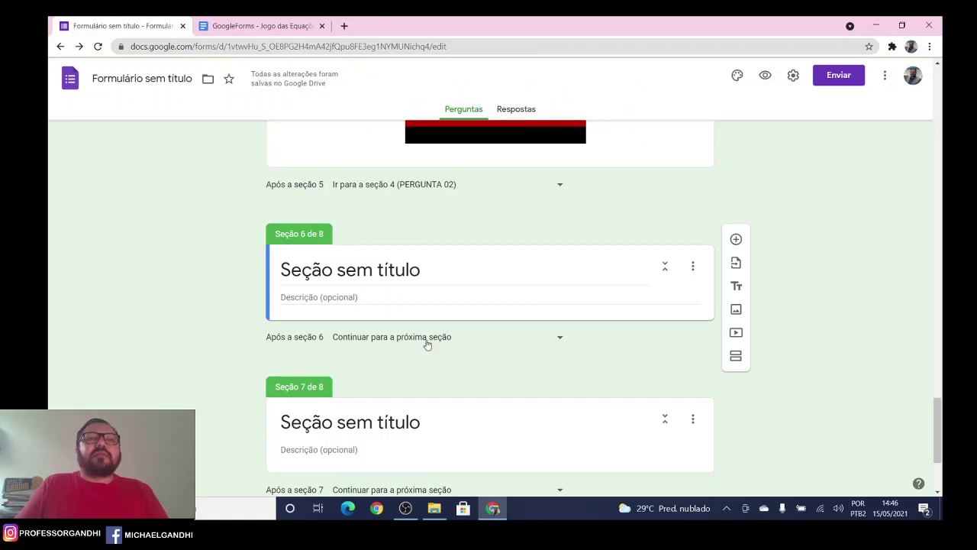
# Copy the section 06 title from the planning document and title form section 6 "PERGUNTA 03".
pyautogui.scroll(4, 425, 343)
pyautogui.scroll(-2, 423, 344)
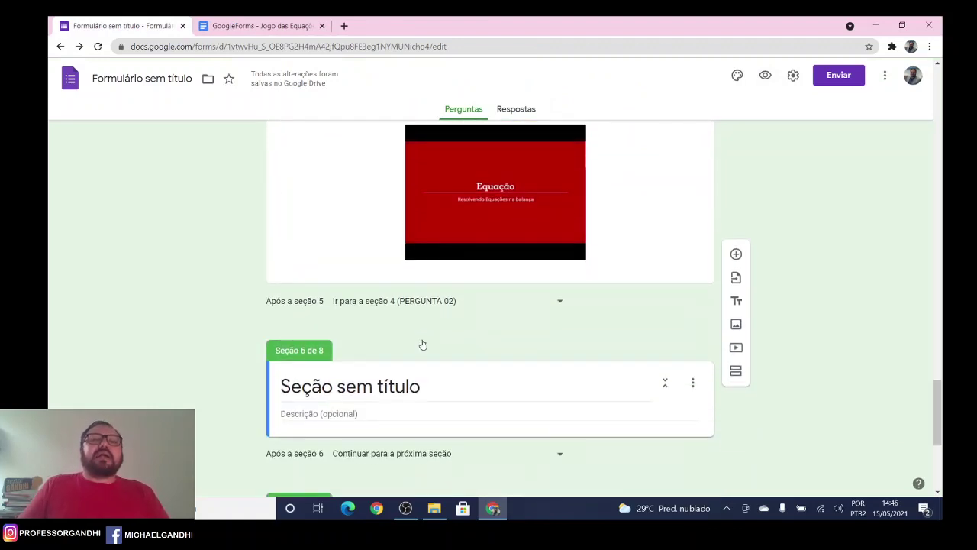
pyautogui.scroll(-3, 423, 344)
pyautogui.click(252, 26)
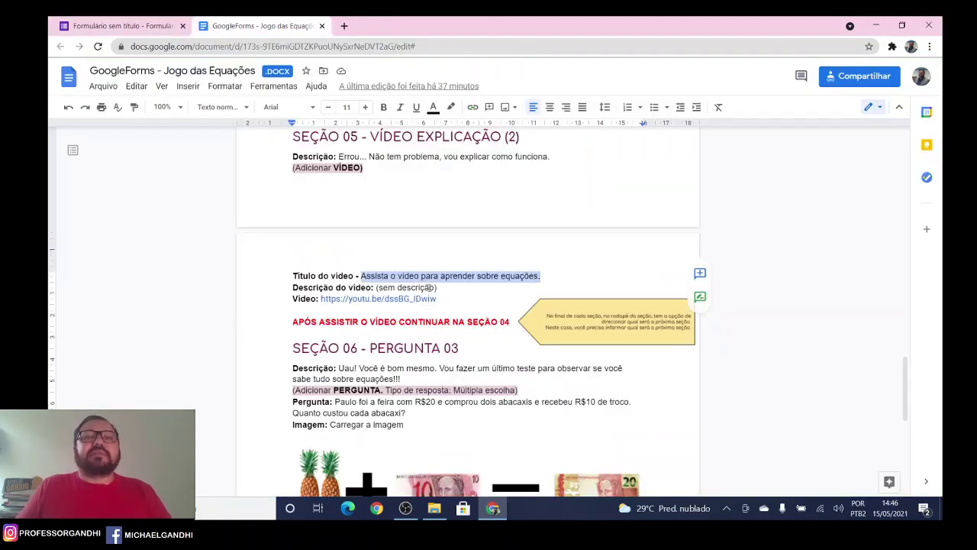
pyautogui.scroll(-3, 429, 287)
pyautogui.scroll(2, 474, 300)
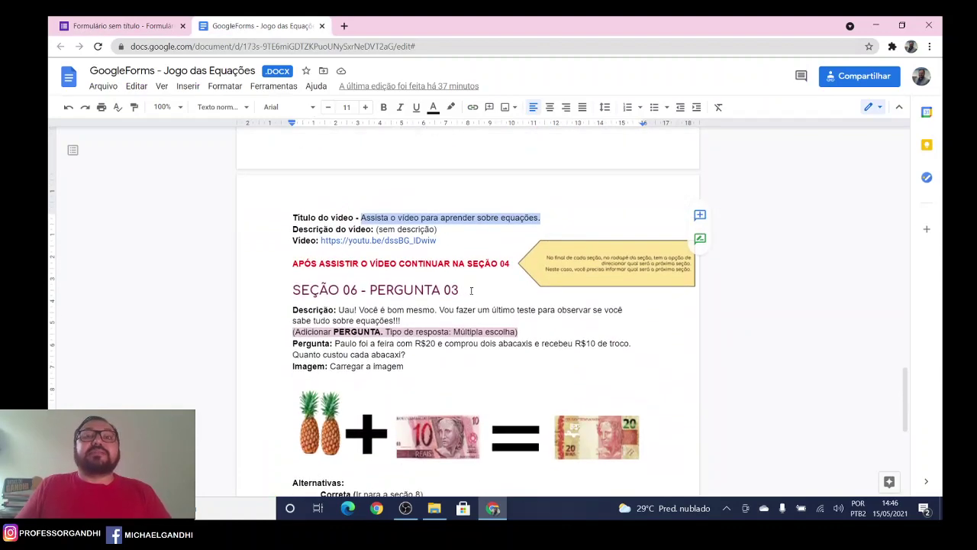
pyautogui.moveTo(471, 290); pyautogui.dragTo(368, 290)
pyautogui.click(467, 292)
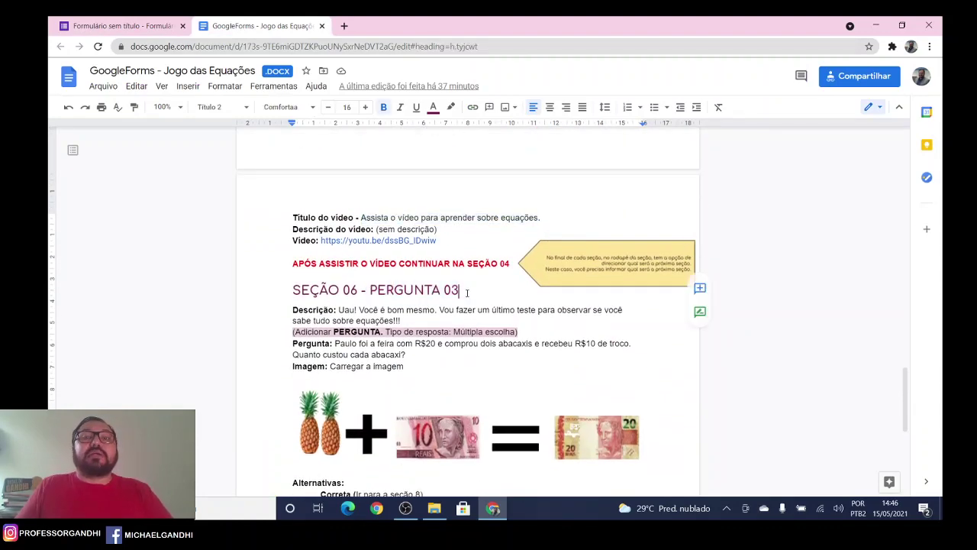
pyautogui.moveTo(467, 293); pyautogui.dragTo(372, 300)
pyautogui.hotkey('ctrl', 'c')
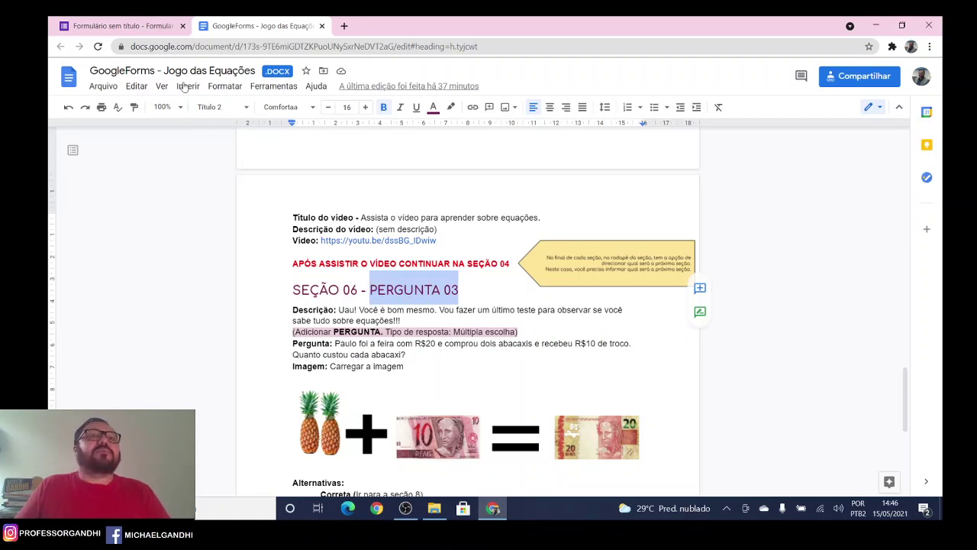
pyautogui.click(126, 26)
pyautogui.click(381, 271)
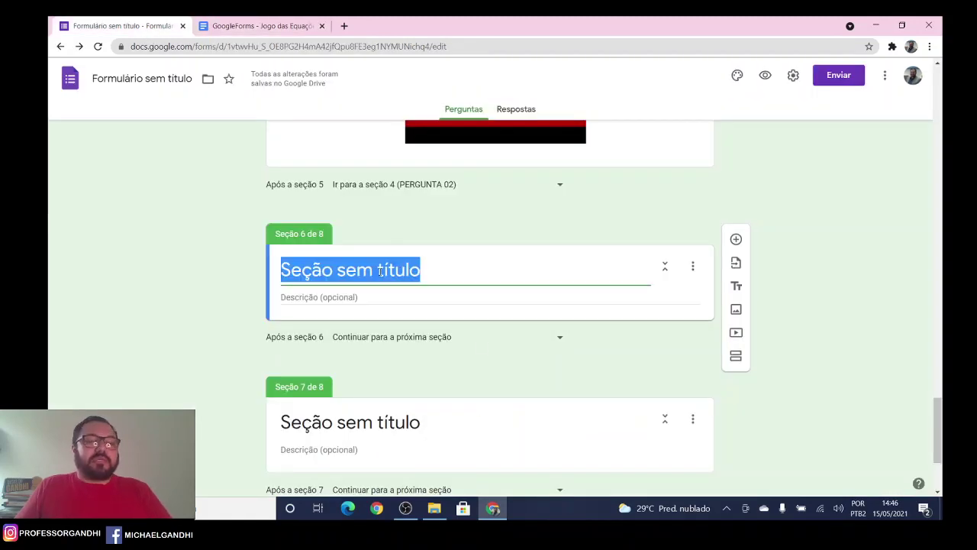
pyautogui.hotkey('ctrl', 'v')
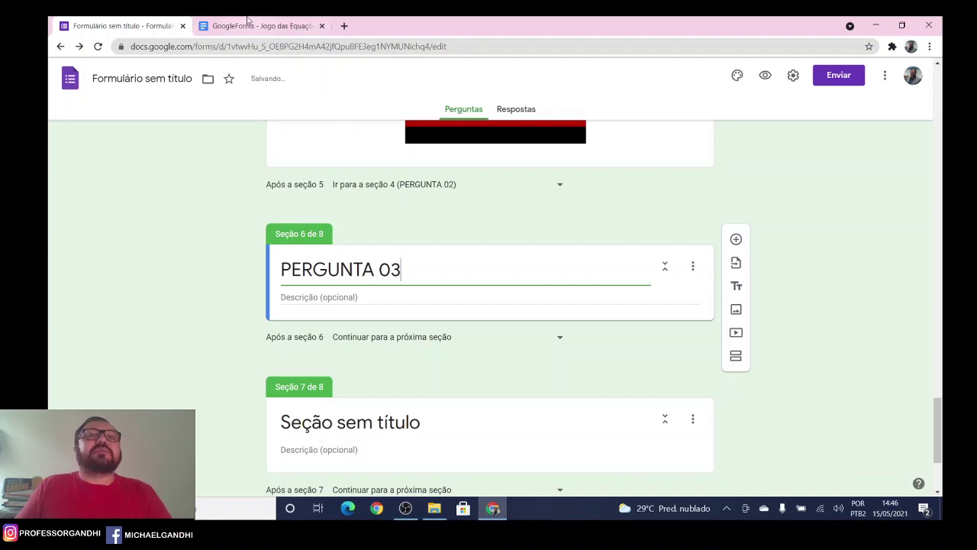
# Copy the section 06 description from the planning document into section 6: "Uau! Você é bom mesmo. Vou fazer um último teste para observar se você sabe tudo sobre equações!!!".
pyautogui.click(261, 25)
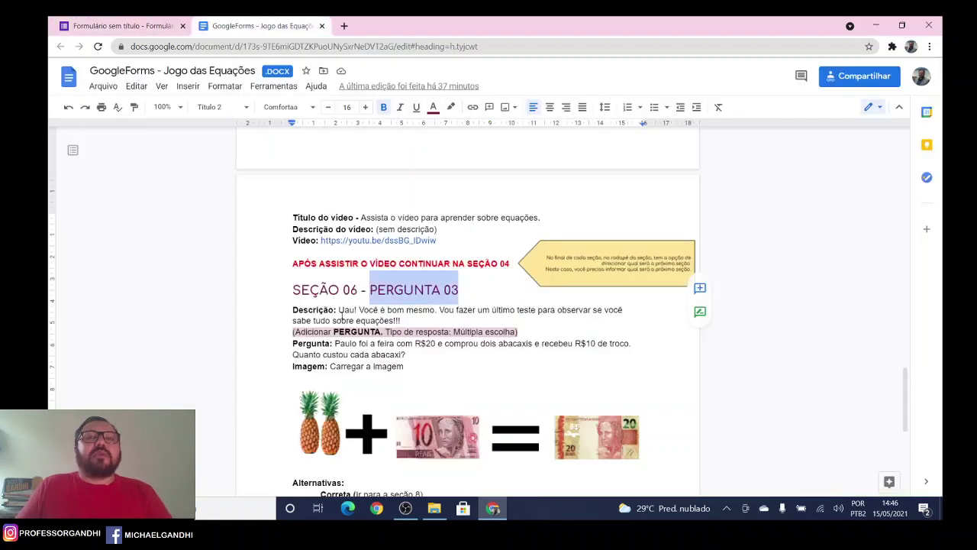
pyautogui.moveTo(341, 315); pyautogui.dragTo(402, 320)
pyautogui.hotkey('ctrl', 'c')
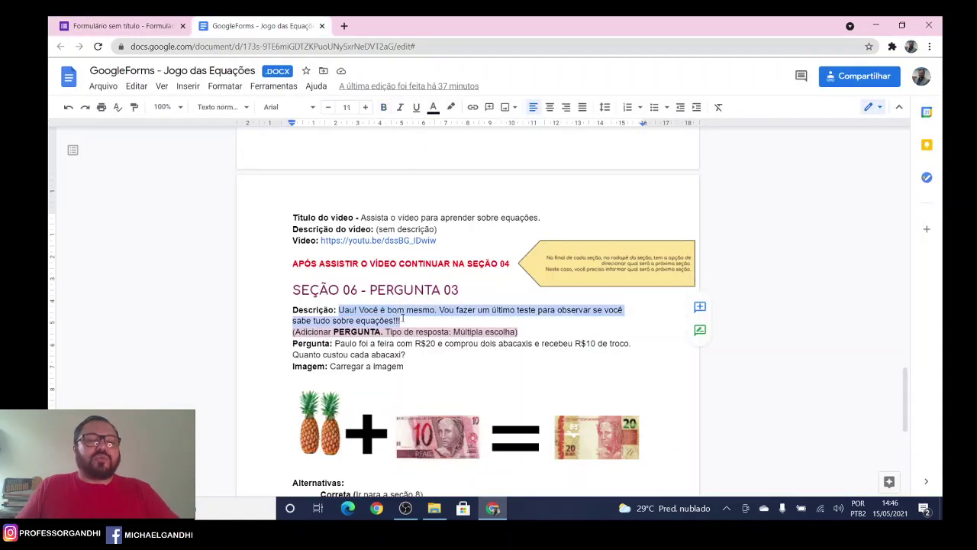
pyautogui.click(152, 26)
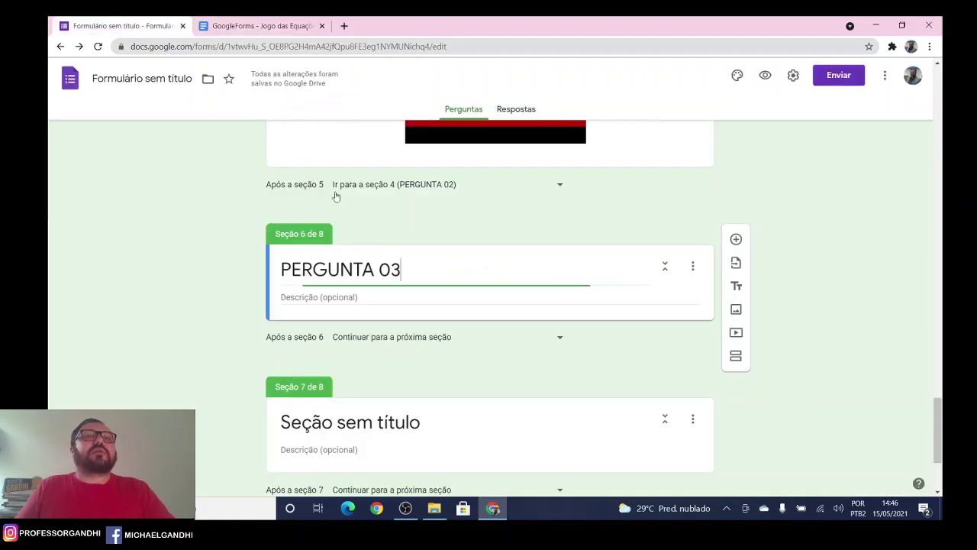
pyautogui.click(365, 294)
pyautogui.hotkey('ctrl', 'v')
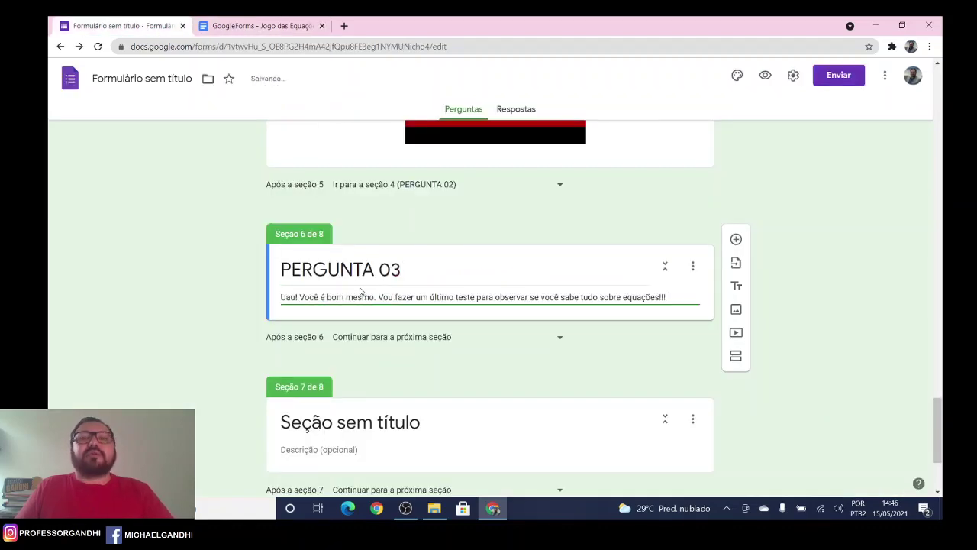
pyautogui.scroll(-2, 360, 291)
pyautogui.scroll(1, 400, 249)
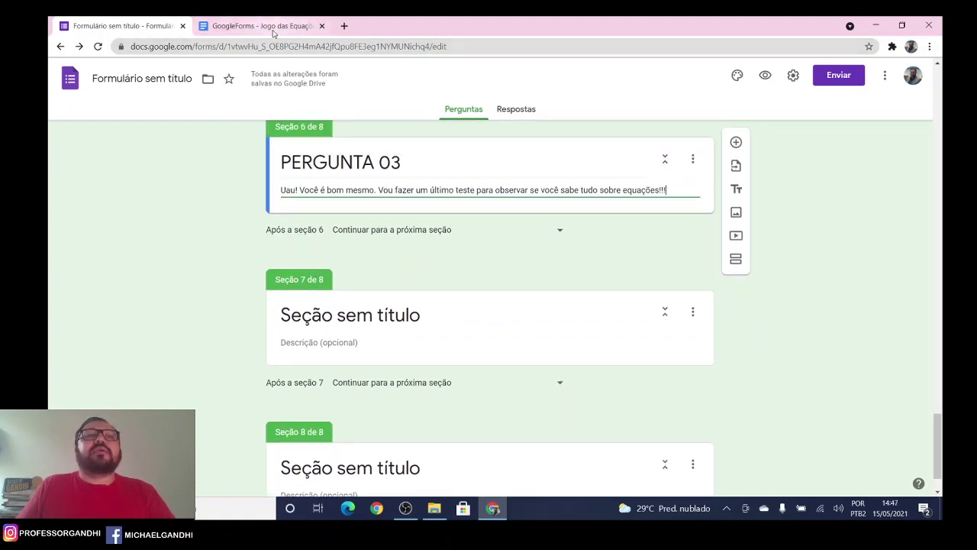
# Add a question to section 6 and fill it with the section 06 question text from the planning document, ending "Quanto custou cada abacaxi?".
pyautogui.click(734, 143)
pyautogui.click(262, 25)
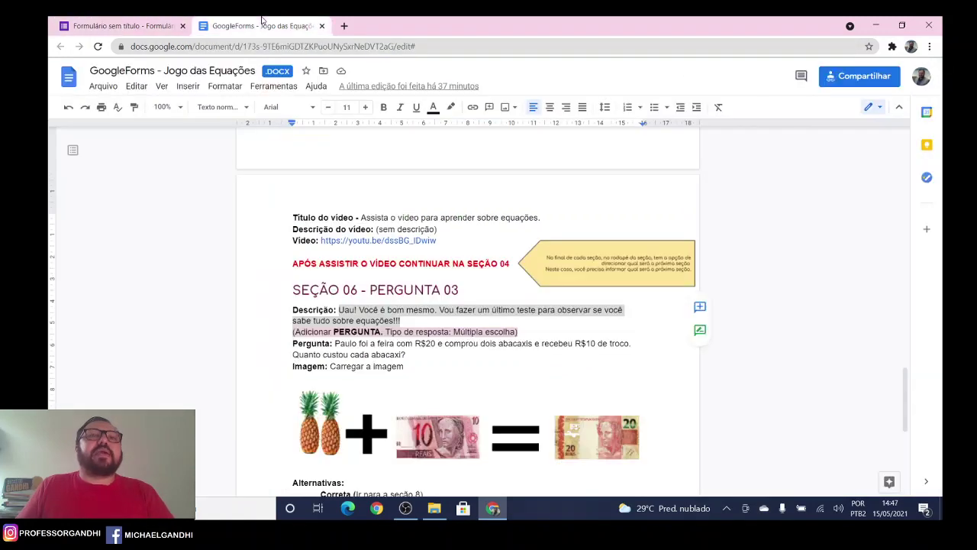
pyautogui.scroll(-1, 418, 350)
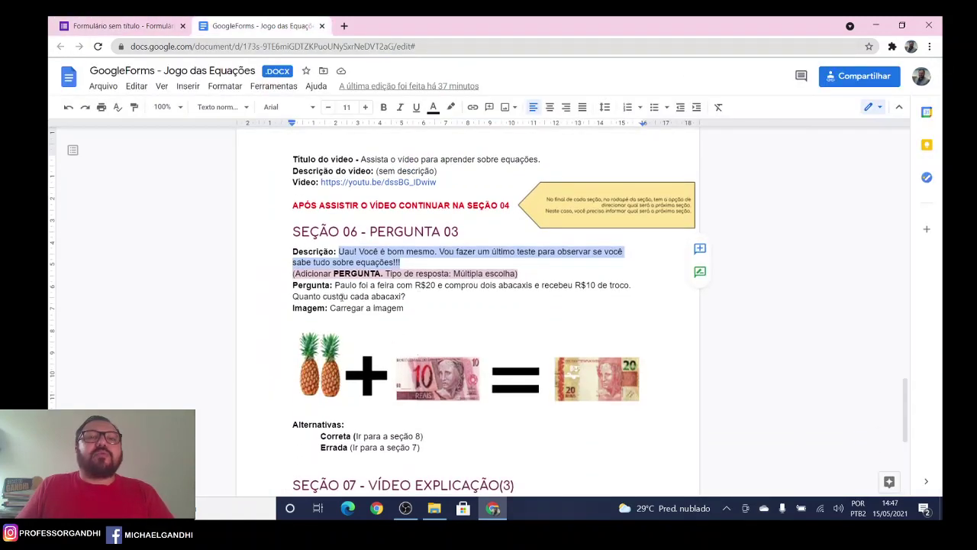
pyautogui.moveTo(336, 284); pyautogui.dragTo(408, 296)
pyautogui.hotkey('ctrl', 'c')
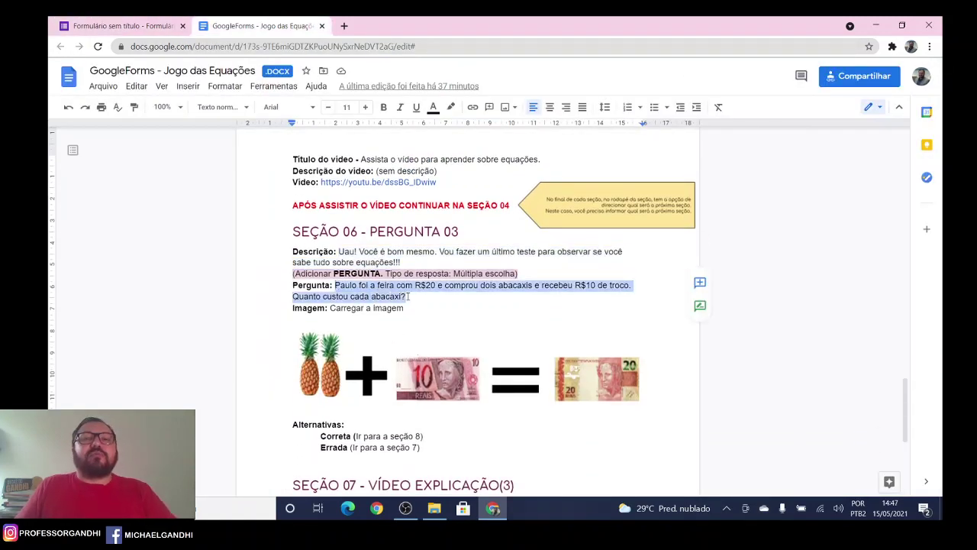
pyautogui.hotkey('ctrl', 'Tab')
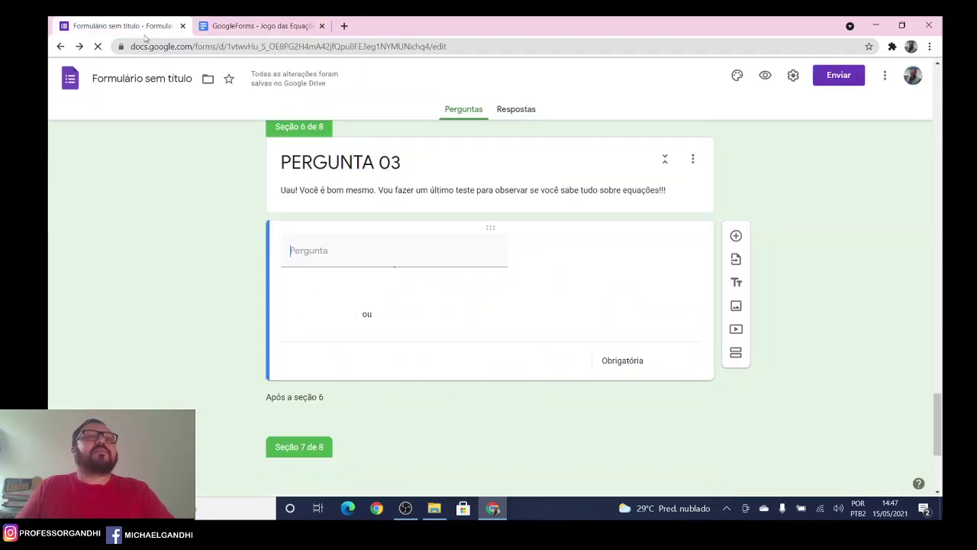
pyautogui.hotkey('ctrl', 'v')
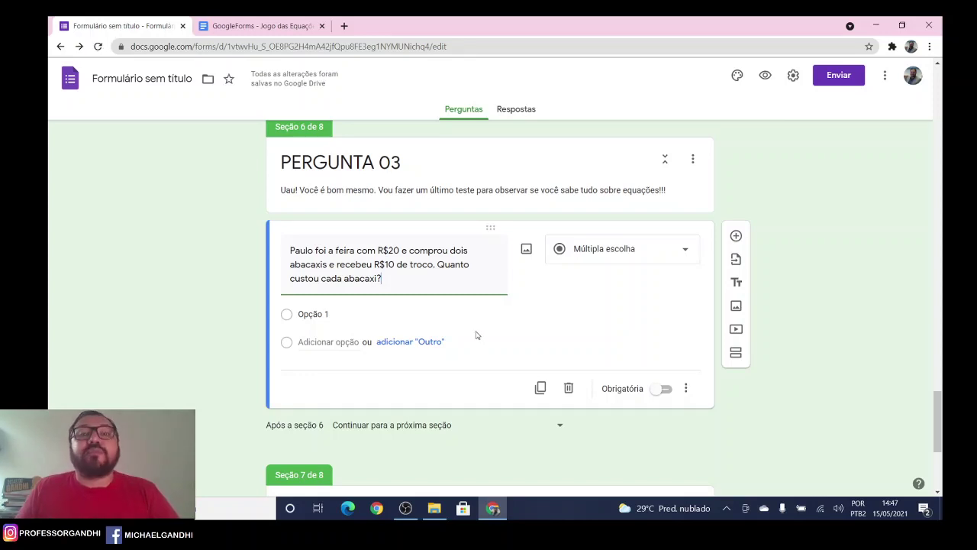
# Upload the image EQ 3.png into the pineapple question and align it to the centre.
pyautogui.click(525, 252)
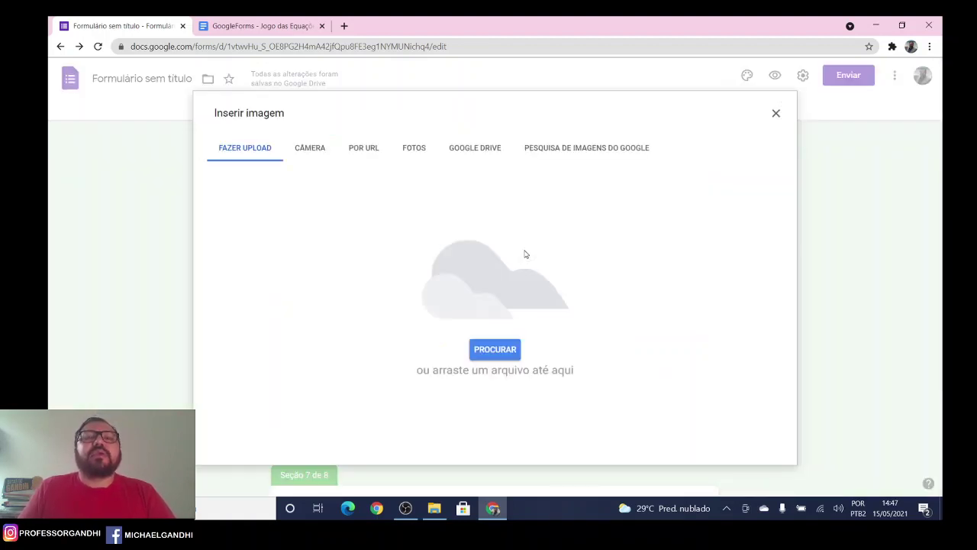
pyautogui.click(497, 351)
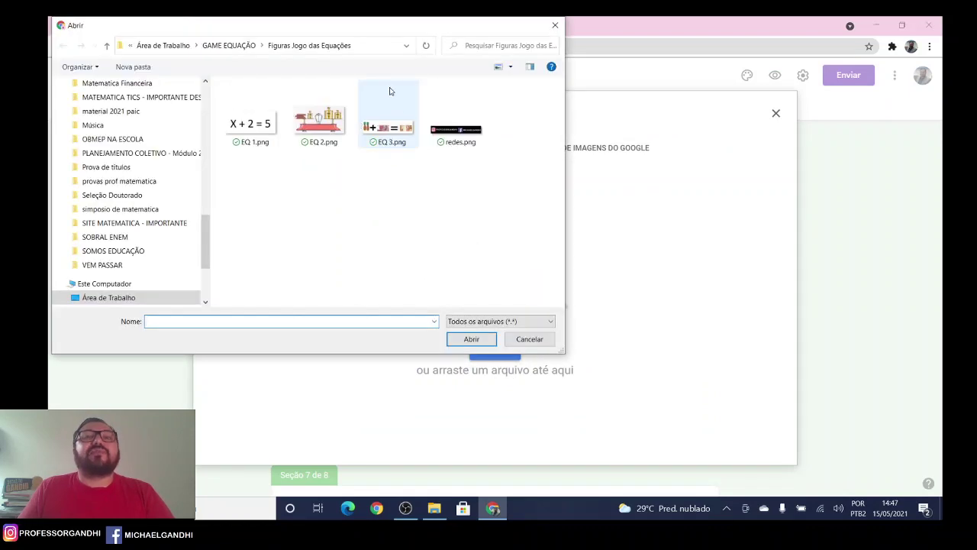
pyautogui.click(387, 113)
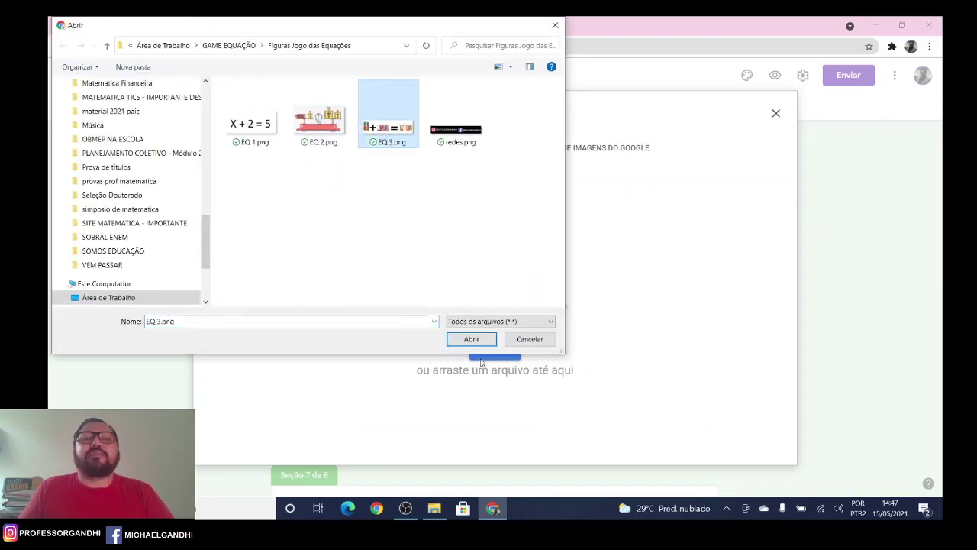
pyautogui.click(470, 341)
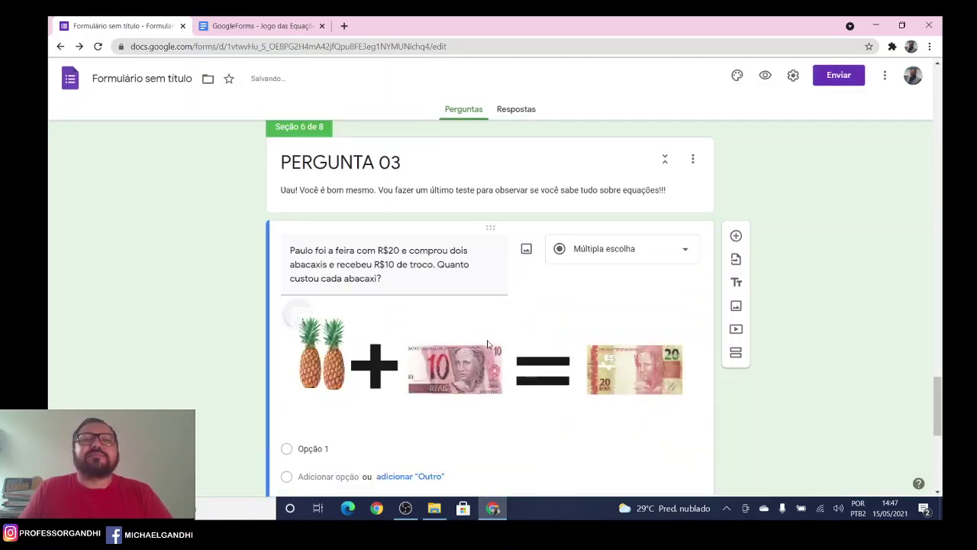
pyautogui.click(300, 313)
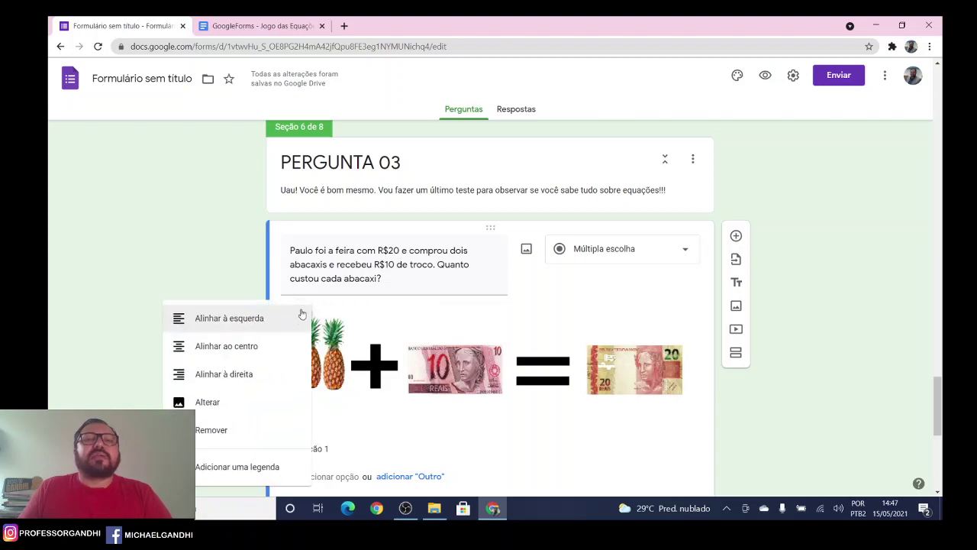
pyautogui.click(264, 342)
# Add four more answer options to the pineapple question, making five in all.
pyautogui.scroll(-2, 467, 294)
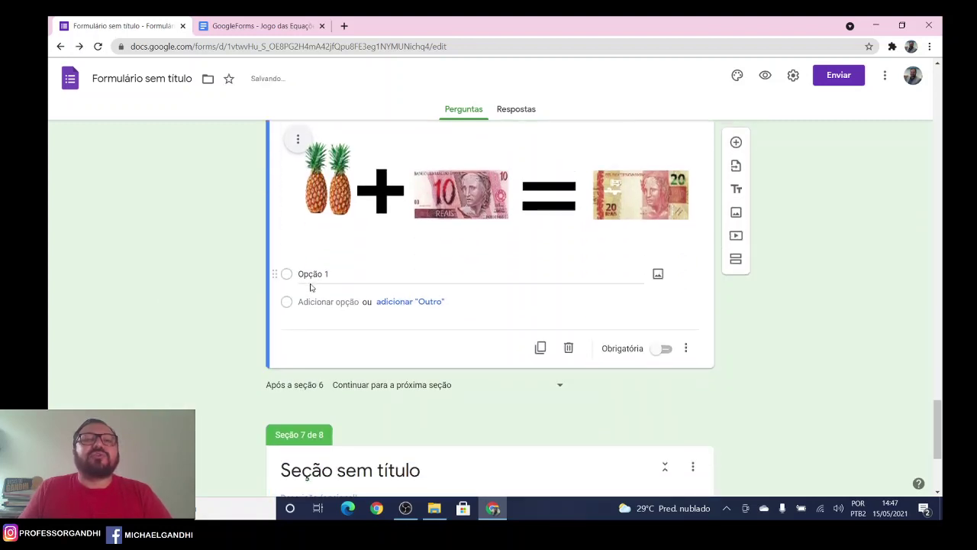
pyautogui.click(311, 280)
pyautogui.click(315, 304)
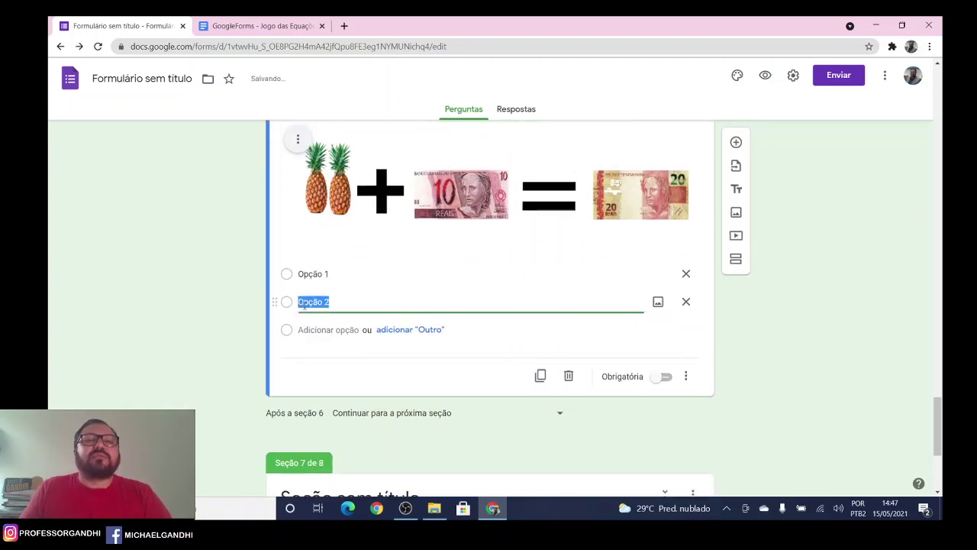
pyautogui.click(306, 329)
pyautogui.click(306, 357)
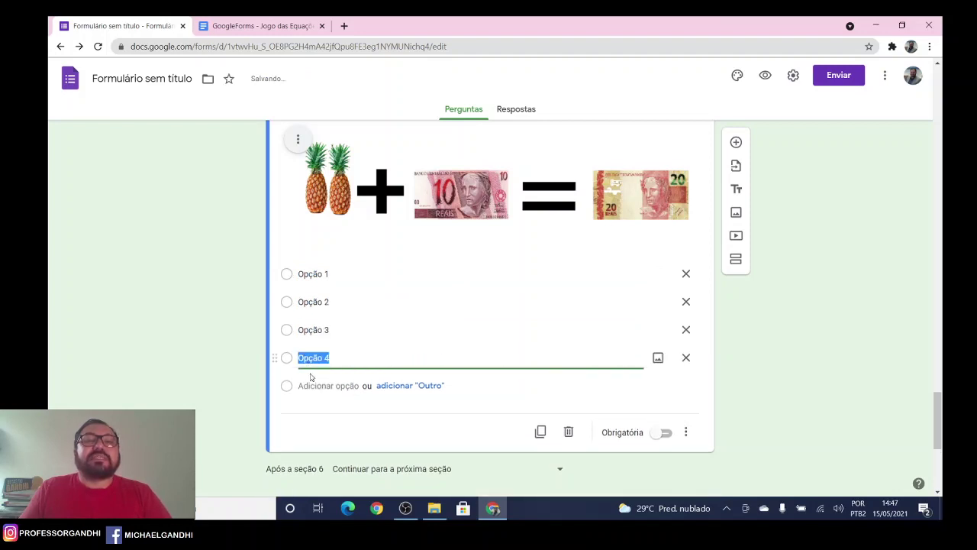
pyautogui.click(306, 385)
# Label the five answer options R$ 5, R$ 8, R$ 10, R$ 15 and R$ 20.
pyautogui.click(313, 274)
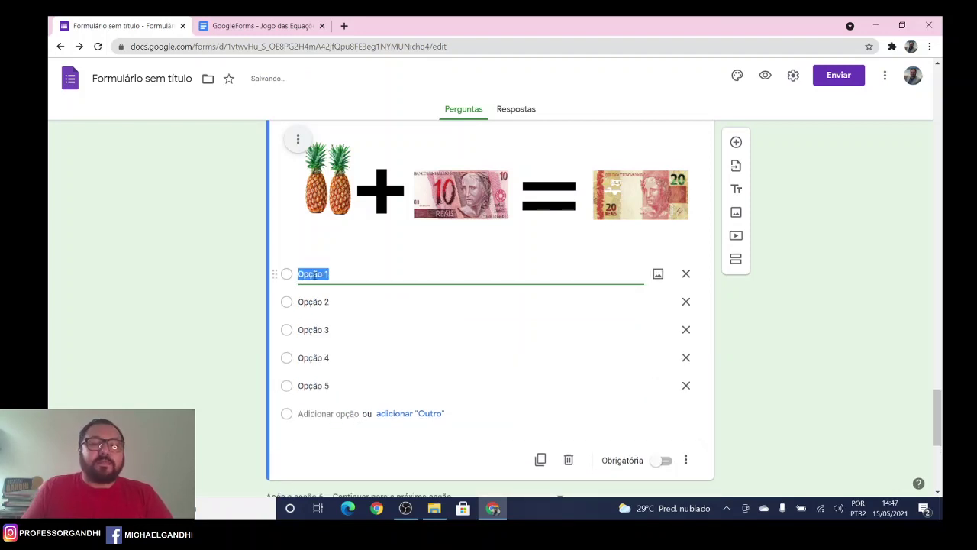
pyautogui.write('r$')
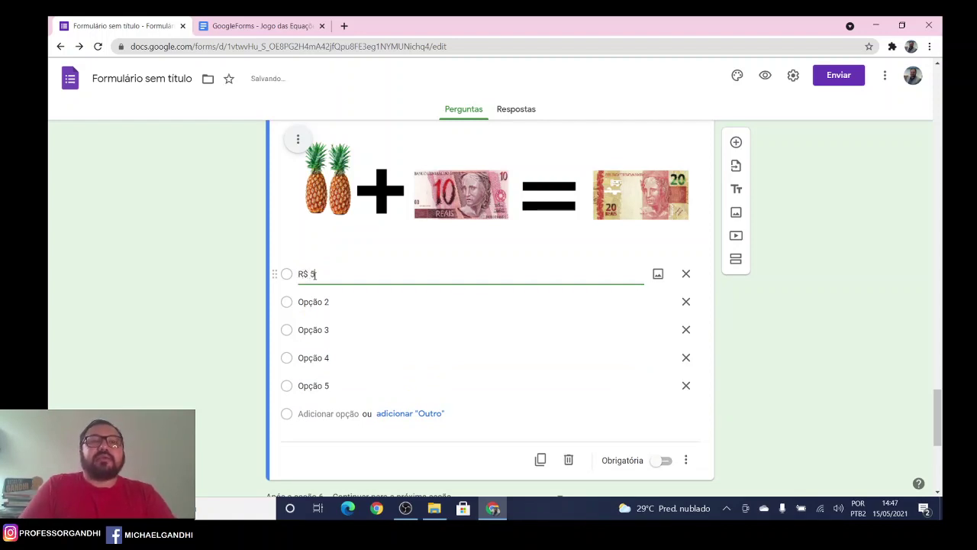
pyautogui.write(' 5')
pyautogui.click(323, 301)
pyautogui.click(324, 300)
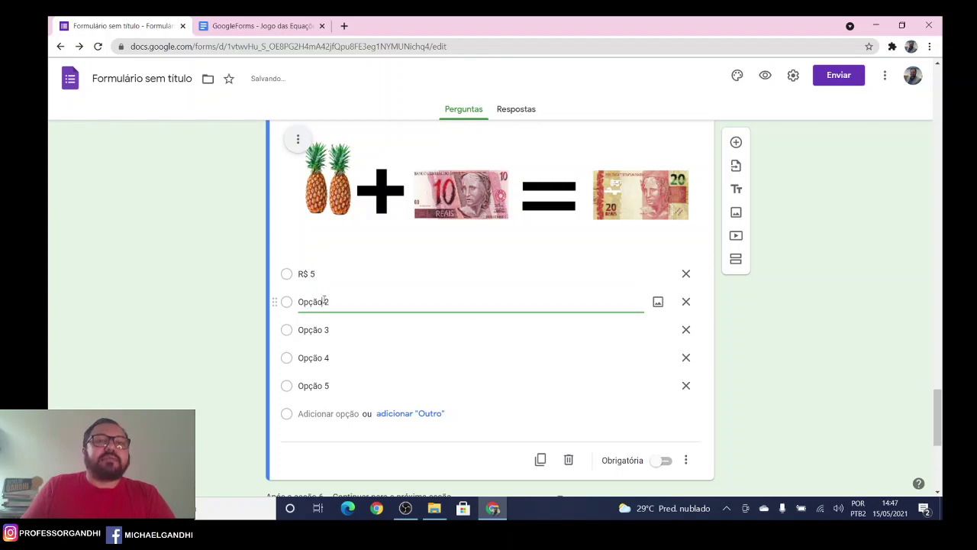
pyautogui.moveTo(337, 301); pyautogui.dragTo(261, 310)
pyautogui.write('R4')
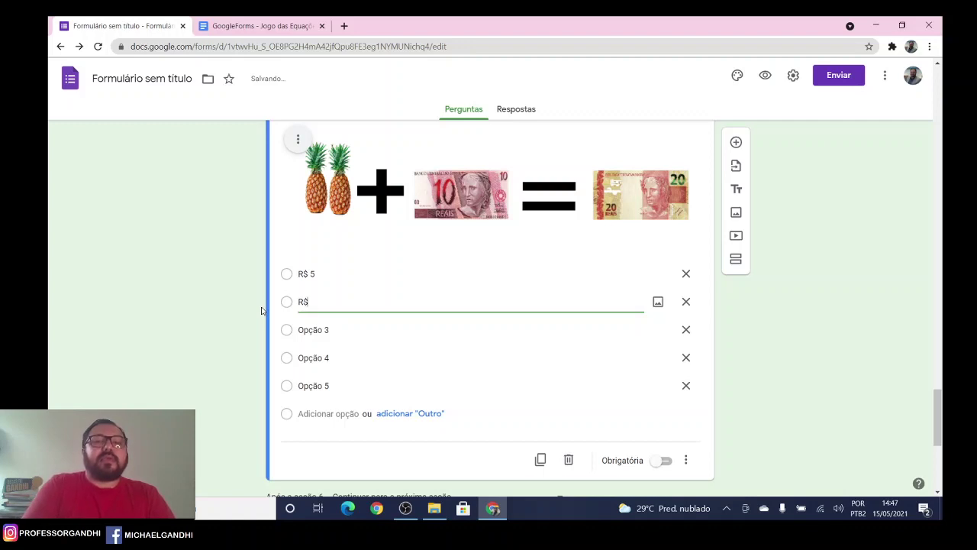
pyautogui.click(316, 330)
pyautogui.write('$ 10')
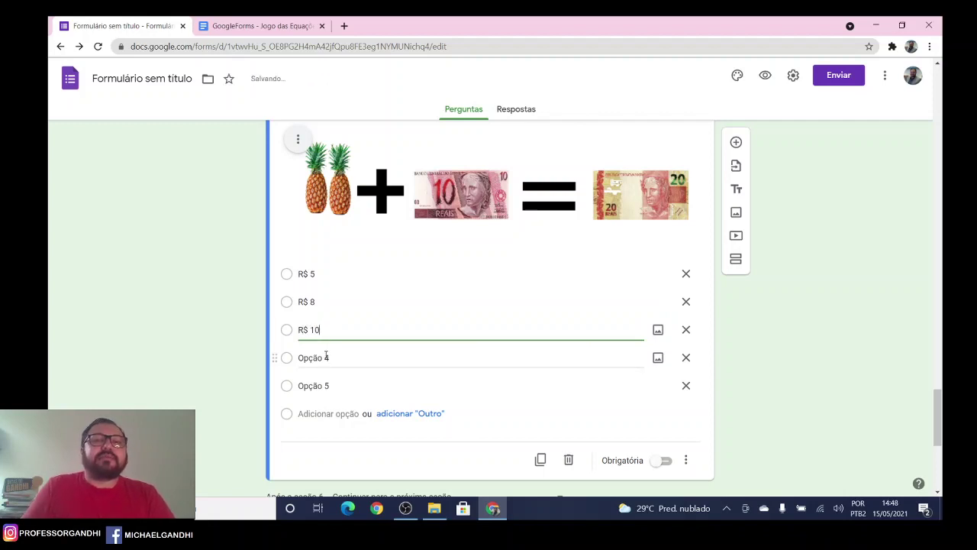
pyautogui.click(326, 356)
pyautogui.write('R$ 15')
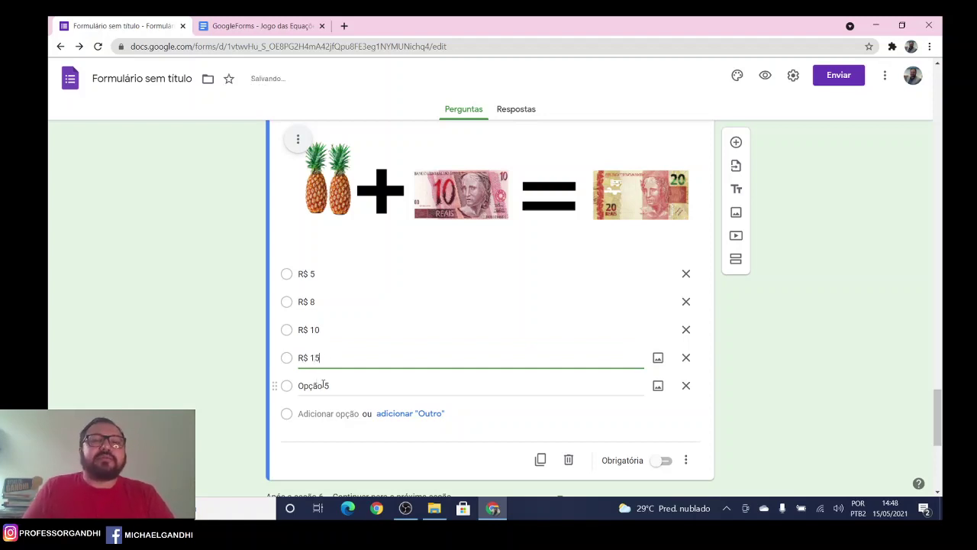
pyautogui.click(319, 385)
pyautogui.write('R$')
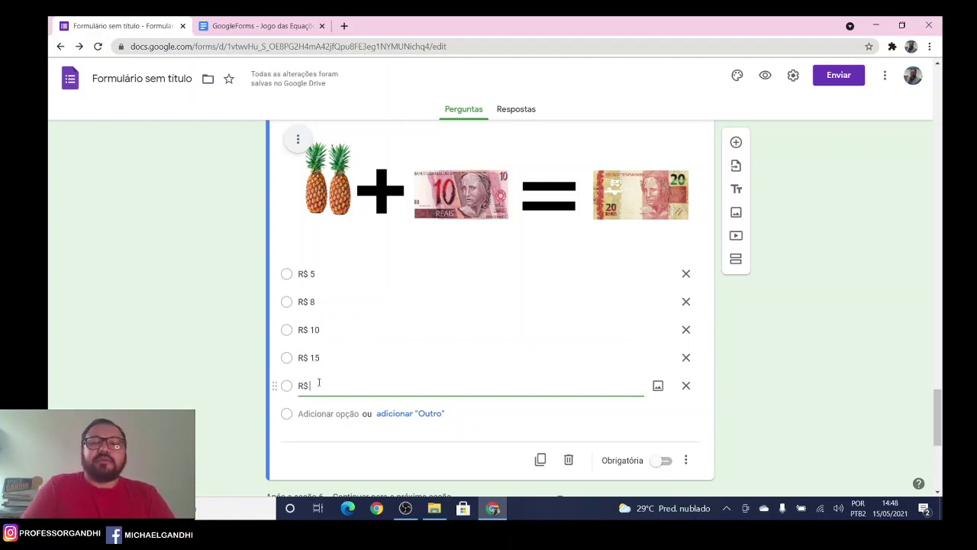
pyautogui.write(' 20')
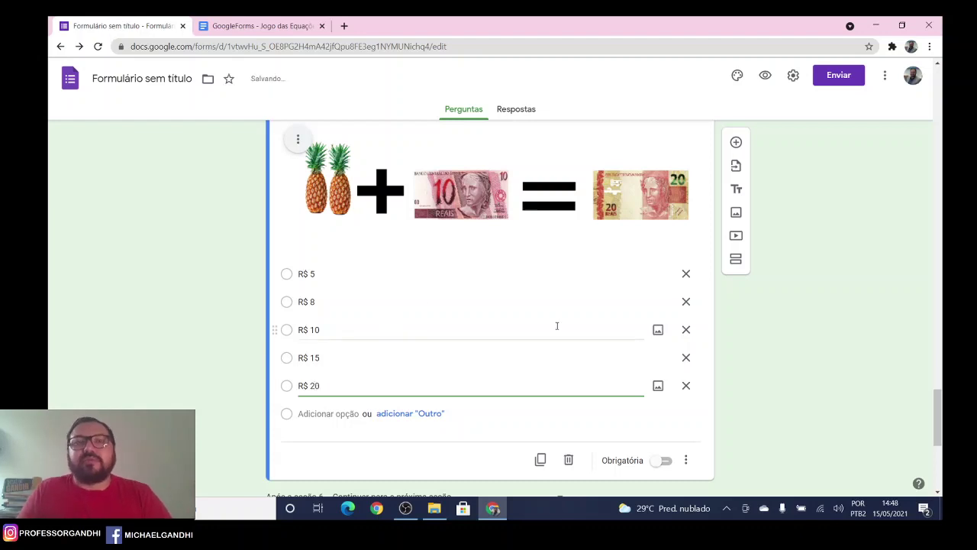
# Make the pineapple question required and enable going to a section based on the answer.
pyautogui.scroll(-1, 609, 318)
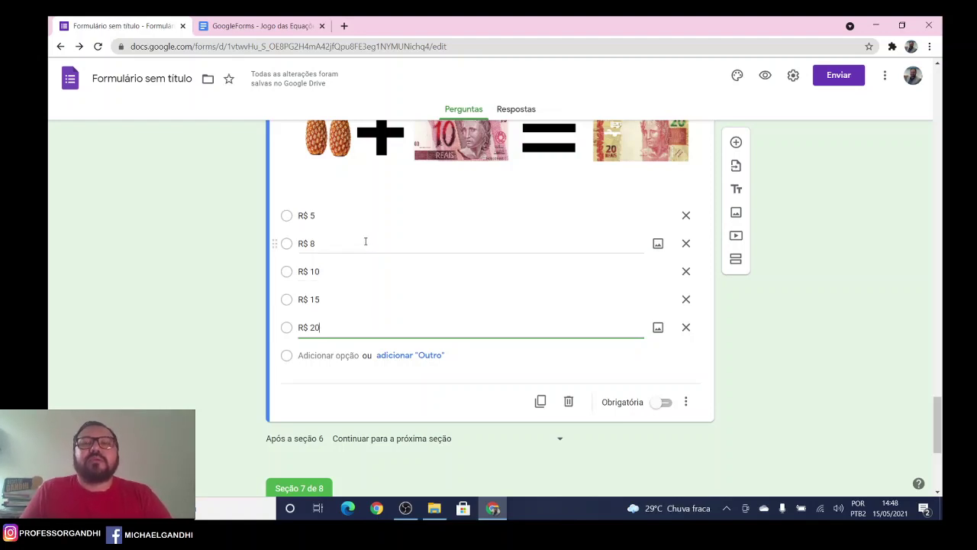
pyautogui.click(662, 402)
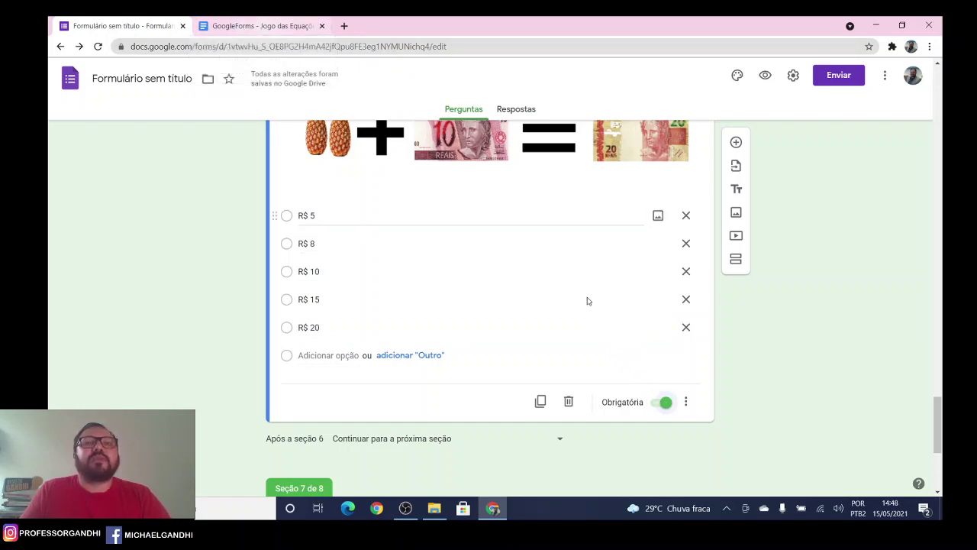
pyautogui.click(686, 402)
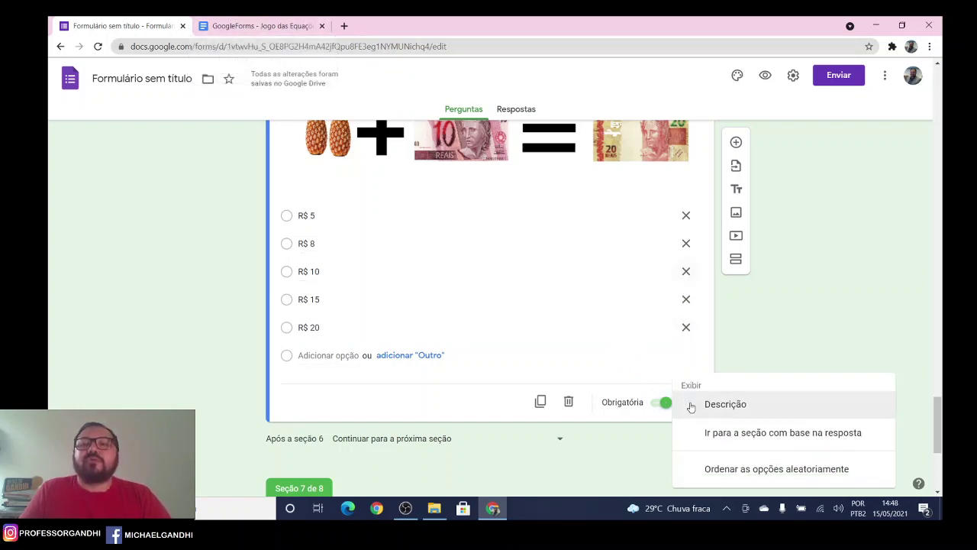
pyautogui.click(749, 434)
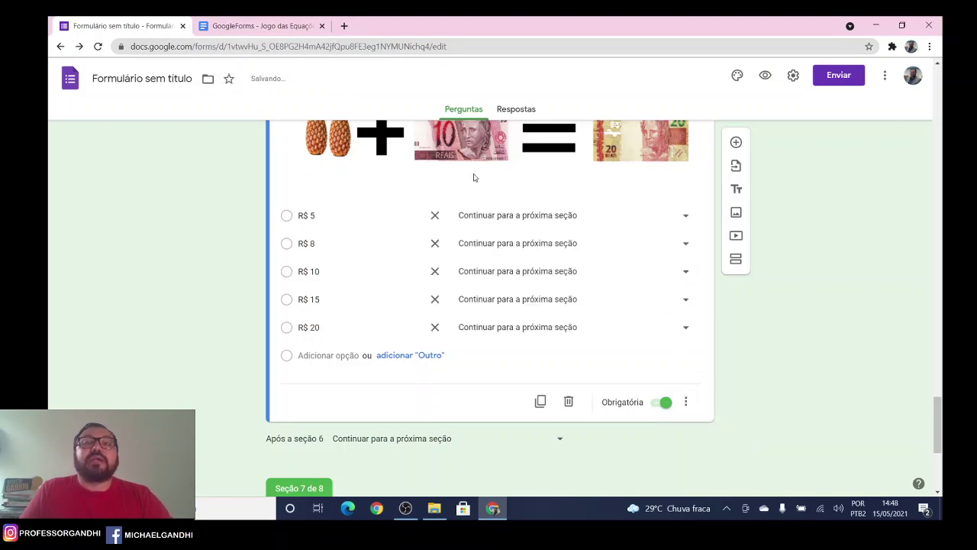
# Route answer R$ 5 to section 8 and answers R$ 8, R$ 10, R$ 15 and R$ 20 to section 7.
pyautogui.click(568, 217)
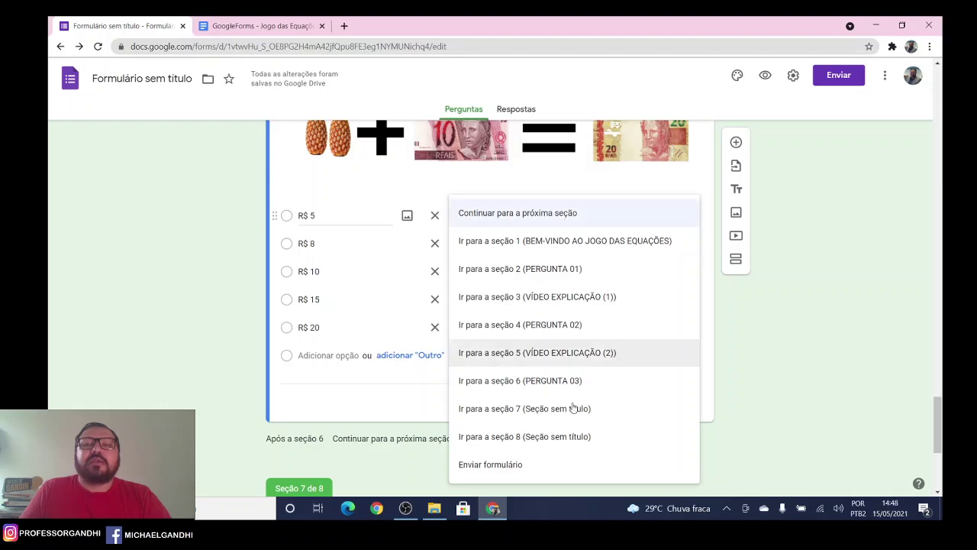
pyautogui.click(567, 437)
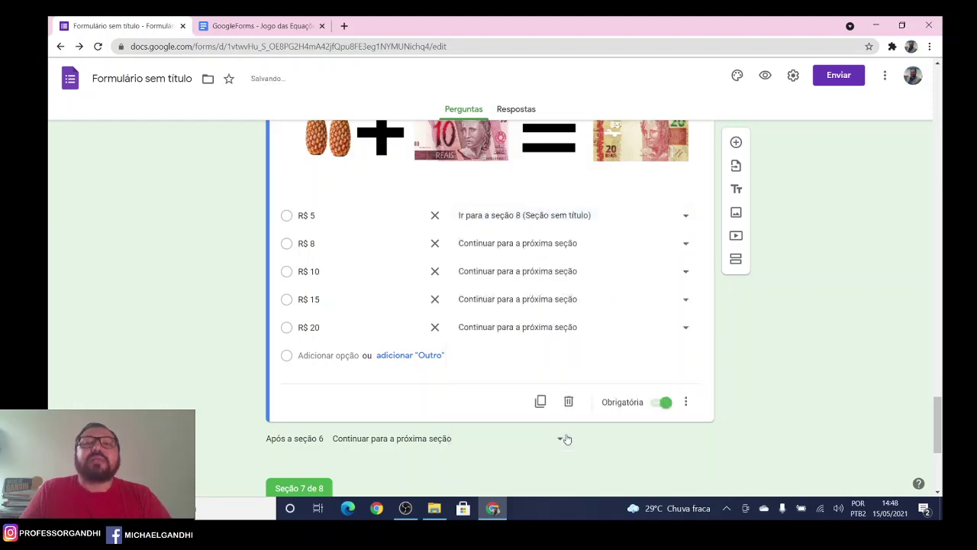
pyautogui.click(561, 244)
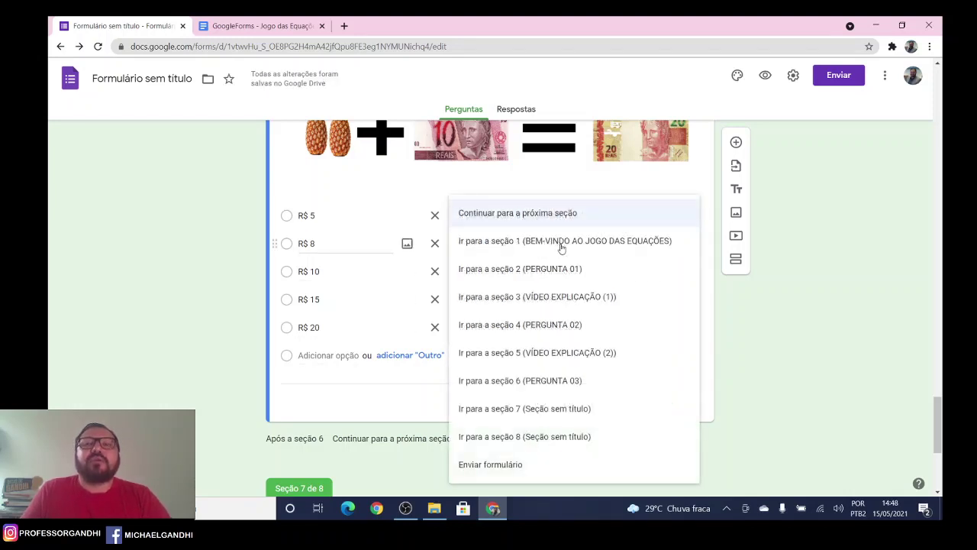
pyautogui.click(562, 407)
pyautogui.click(537, 273)
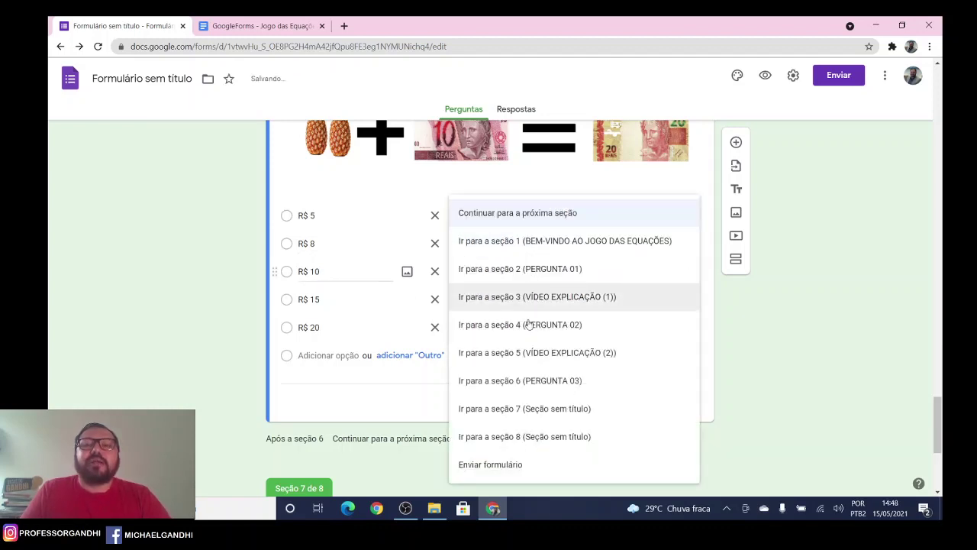
pyautogui.click(556, 407)
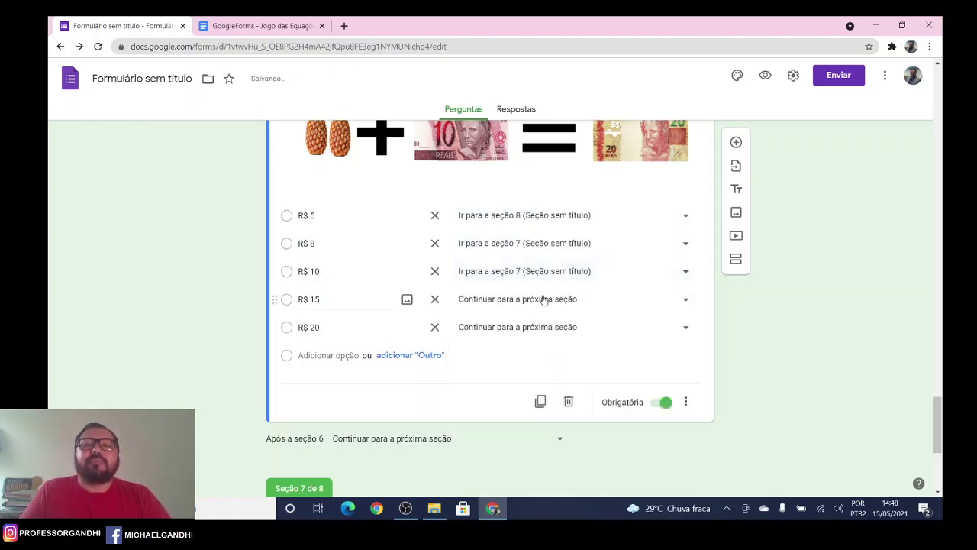
pyautogui.click(544, 300)
pyautogui.click(560, 405)
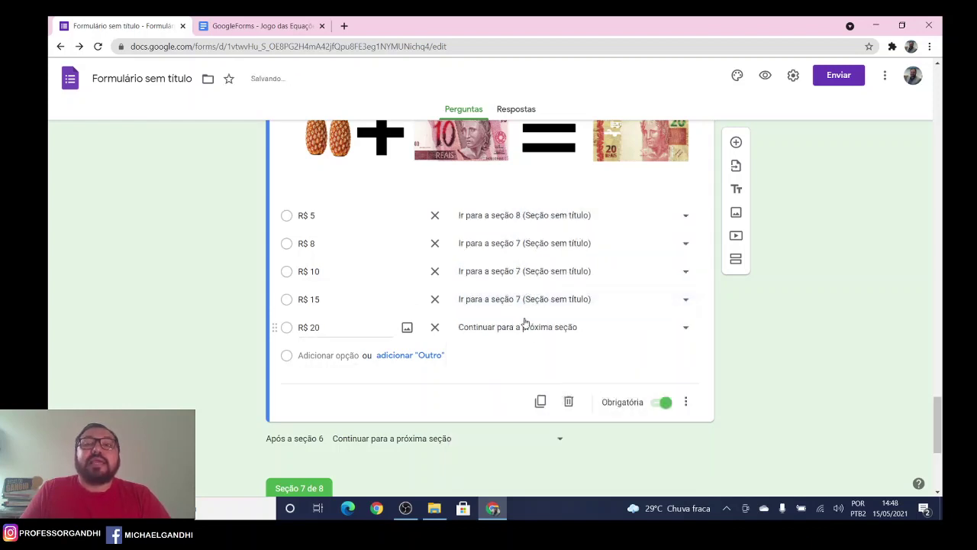
pyautogui.click(531, 328)
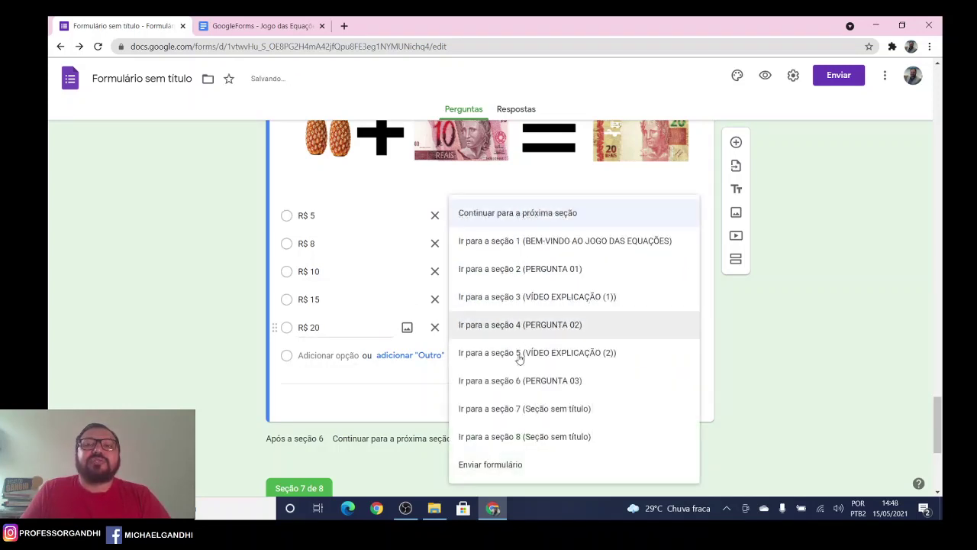
pyautogui.click(560, 416)
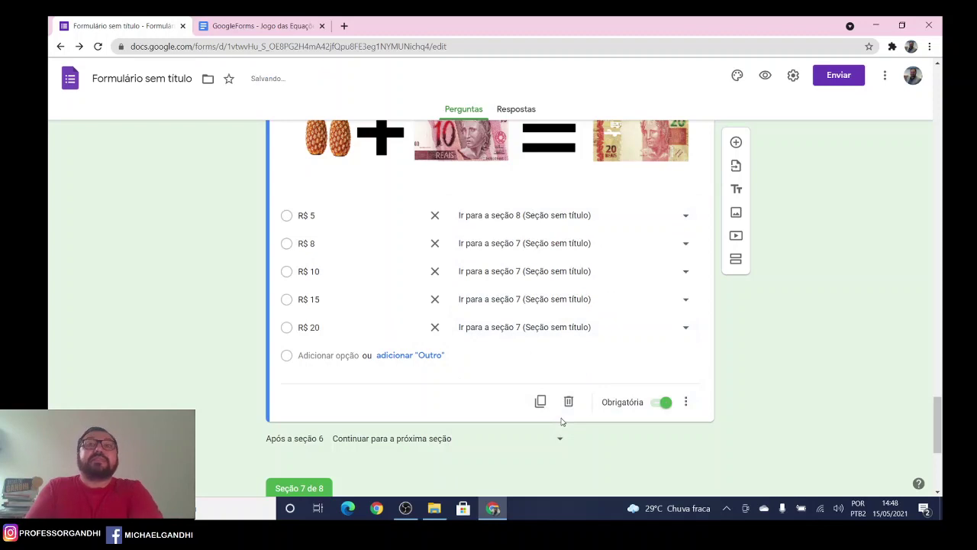
# Title section 7 "VÍDEO EXPLICAÇÃO(3)", copying the wording from the planning document.
pyautogui.scroll(-3, 560, 416)
pyautogui.click(432, 388)
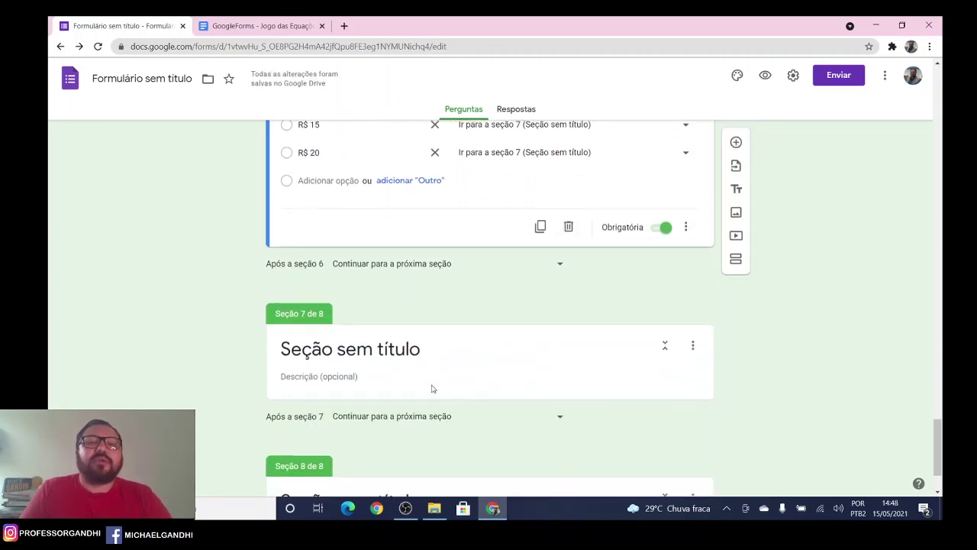
pyautogui.click(245, 27)
pyautogui.scroll(-4, 444, 409)
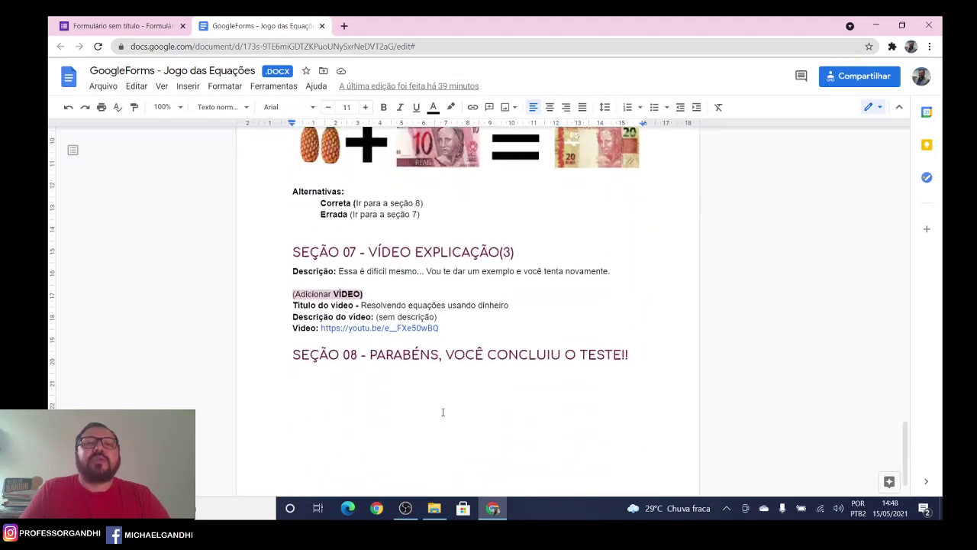
pyautogui.moveTo(516, 252); pyautogui.dragTo(369, 253)
pyautogui.hotkey('ctrl', 'c')
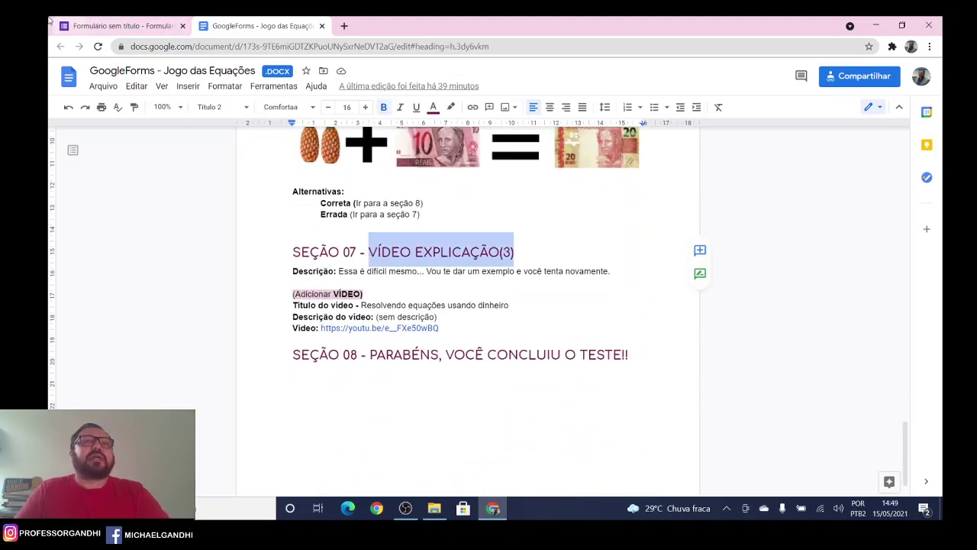
pyautogui.click(127, 36)
pyautogui.hotkey('ctrl', 'v')
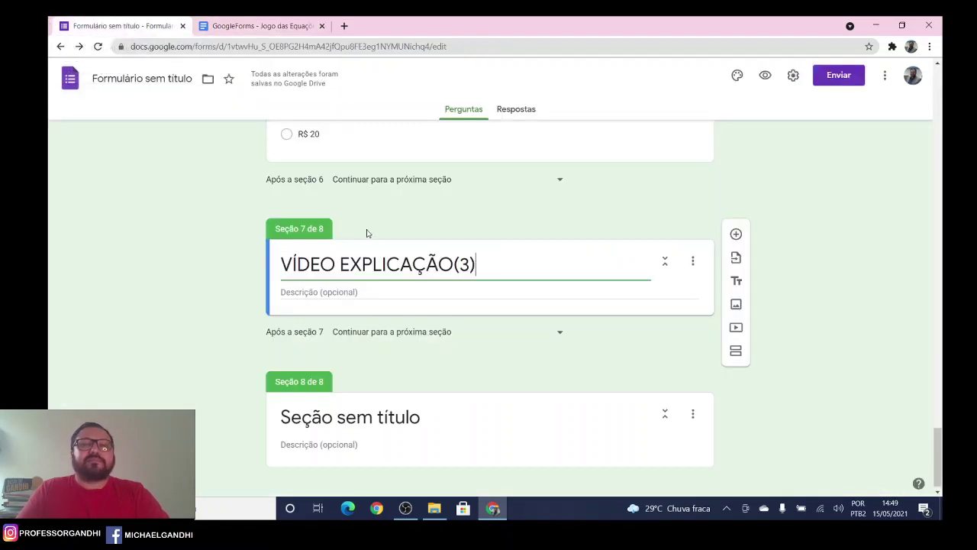
# Give section 7 the planning document's description, "Essa é difícil mesmo... Vou te dar um exemplo e você tenta novamente.".
pyautogui.click(261, 26)
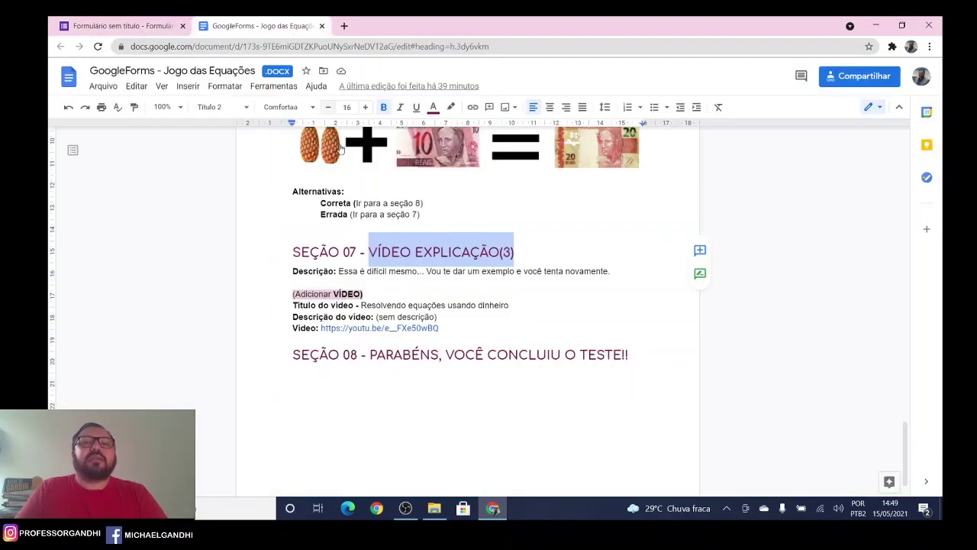
pyautogui.click(622, 279)
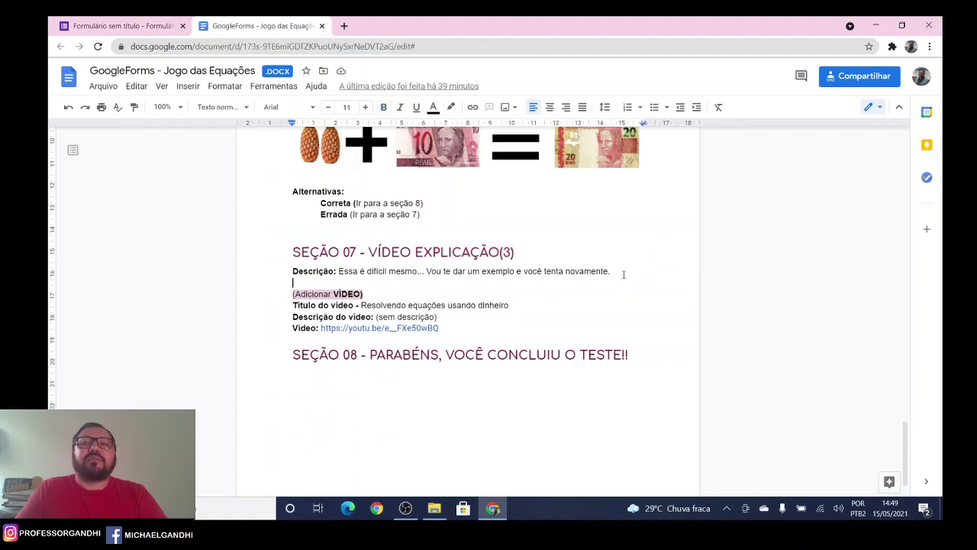
pyautogui.moveTo(611, 273); pyautogui.dragTo(348, 275)
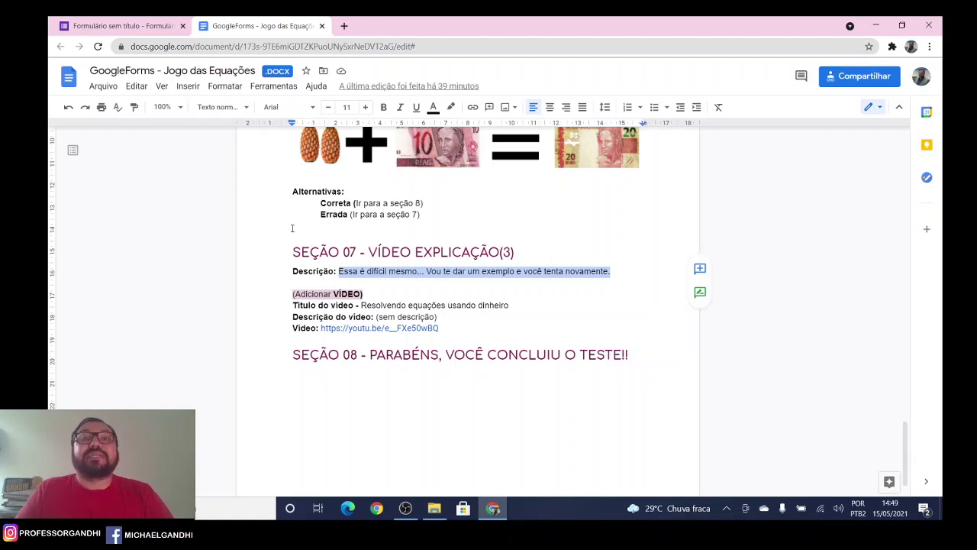
pyautogui.click(150, 31)
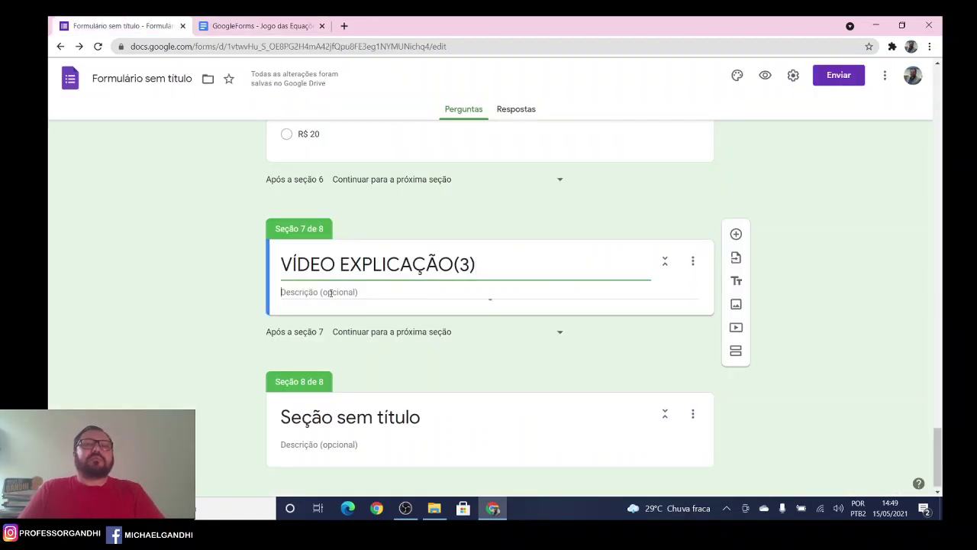
pyautogui.write('Essa é difícil mesmo... Vou te dar um exemplo e você tenta novamente.')
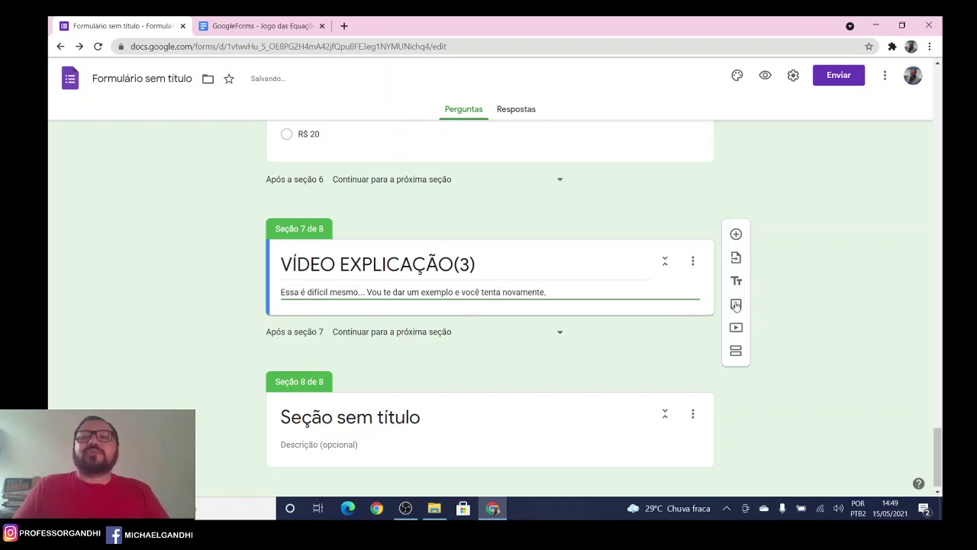
pyautogui.click(735, 326)
pyautogui.click(263, 26)
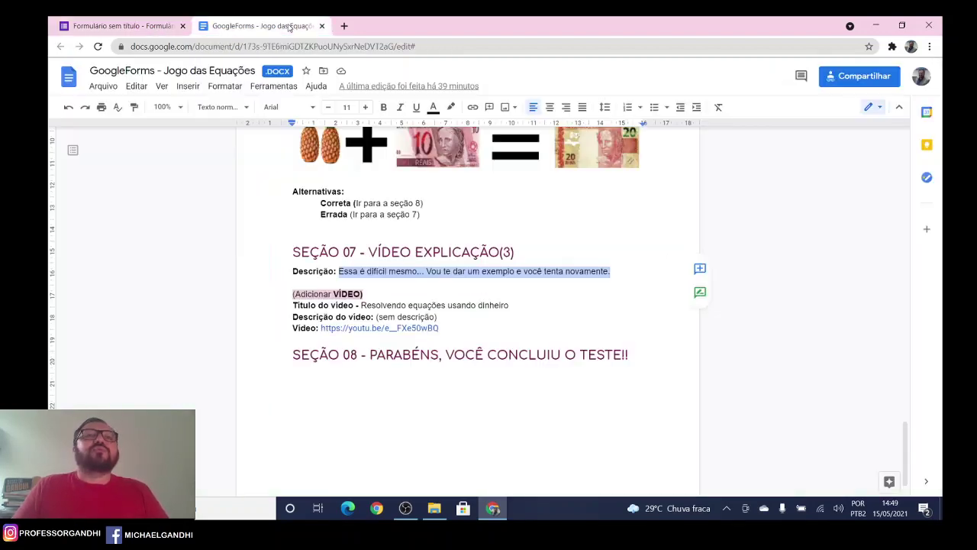
pyautogui.scroll(-1, 489, 306)
pyautogui.moveTo(440, 280); pyautogui.dragTo(321, 281)
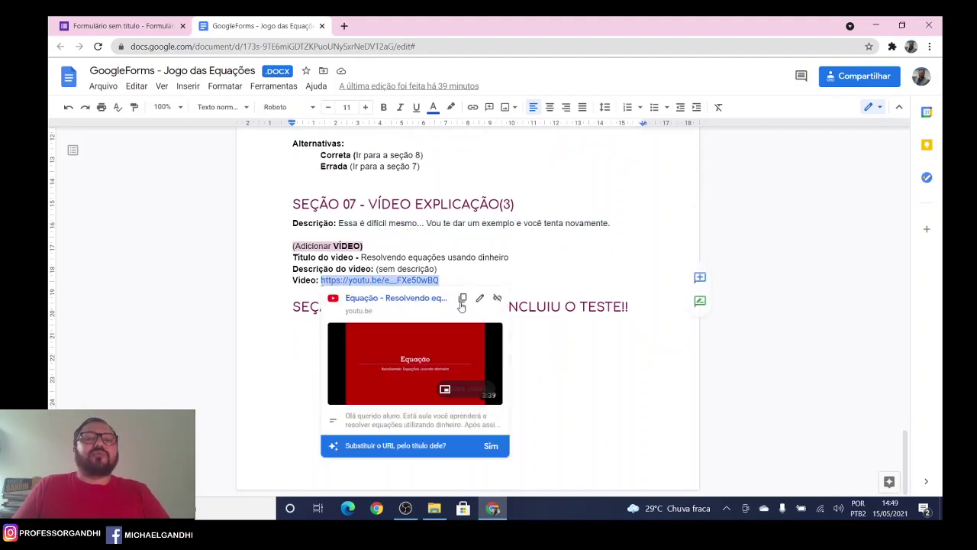
pyautogui.hotkey('ctrl', 'c')
pyautogui.click(168, 28)
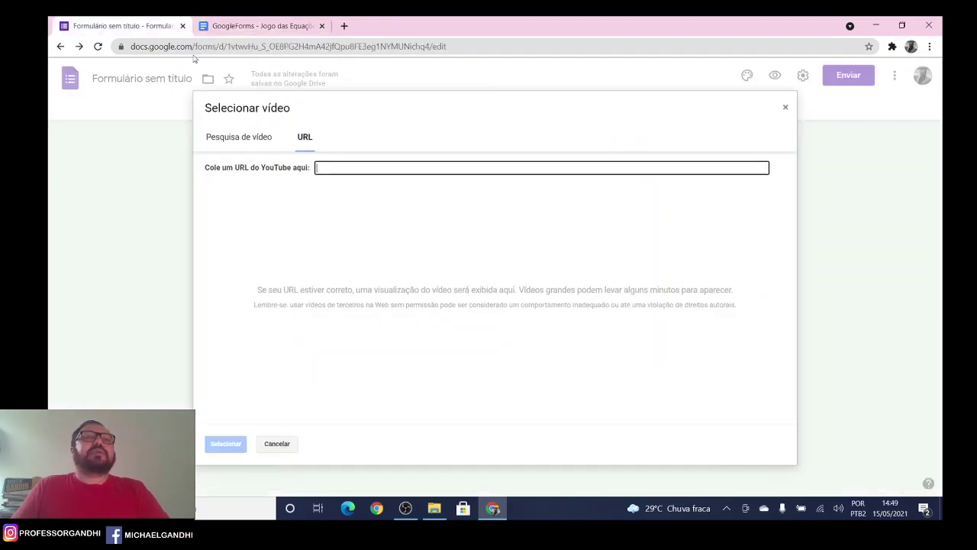
pyautogui.click(414, 166)
pyautogui.hotkey('ctrl', 'v')
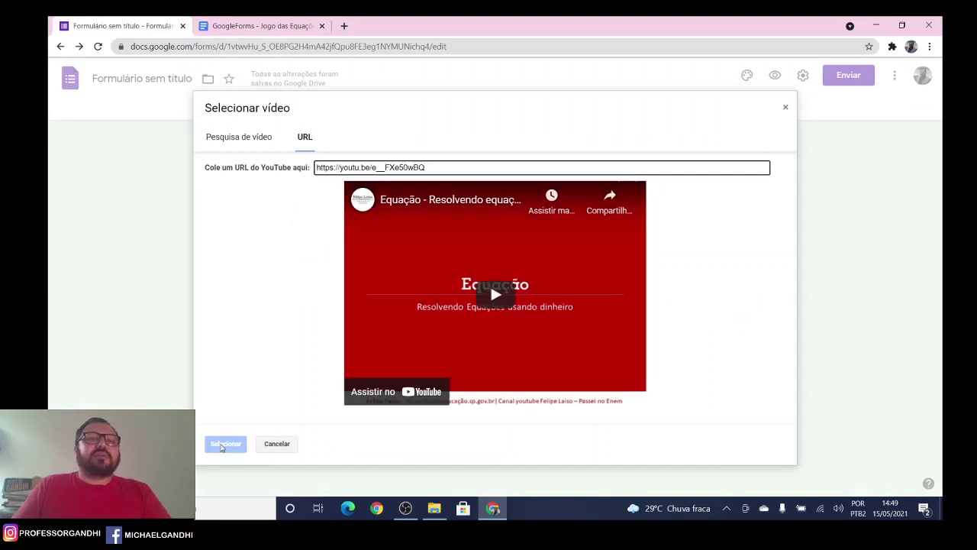
pyautogui.click(224, 444)
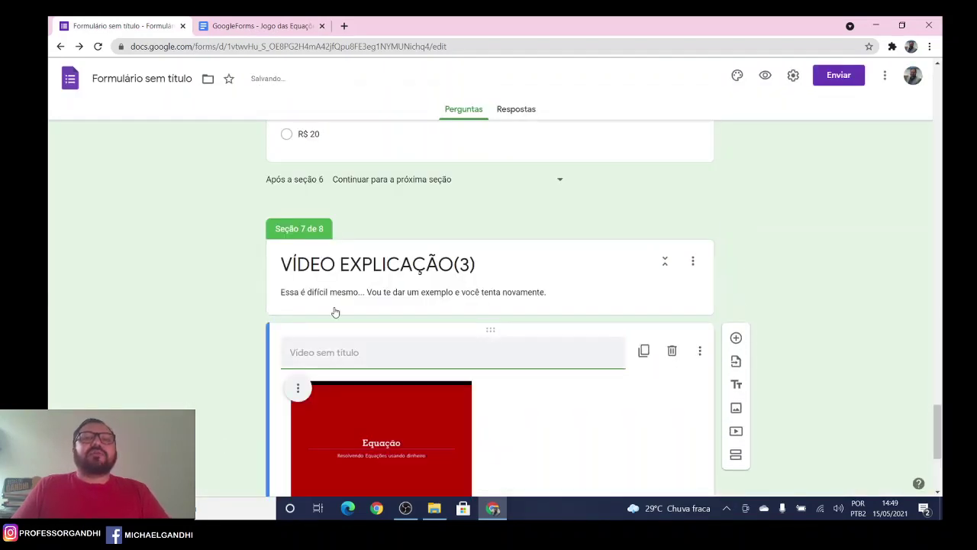
# Title the section 7 video "Resolvendo equações usando dinheiro" from the planning document and align it to the centre.
pyautogui.click(264, 27)
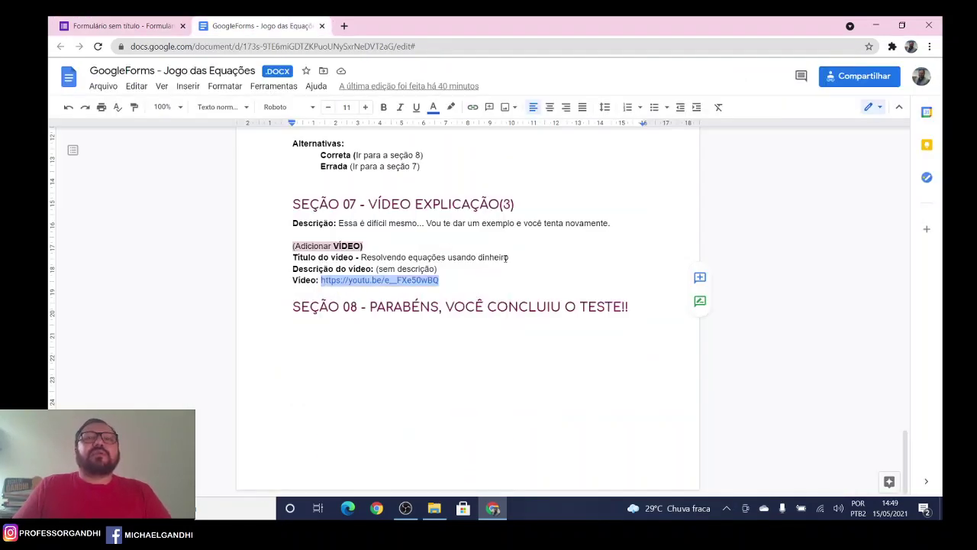
pyautogui.moveTo(514, 256); pyautogui.dragTo(362, 257)
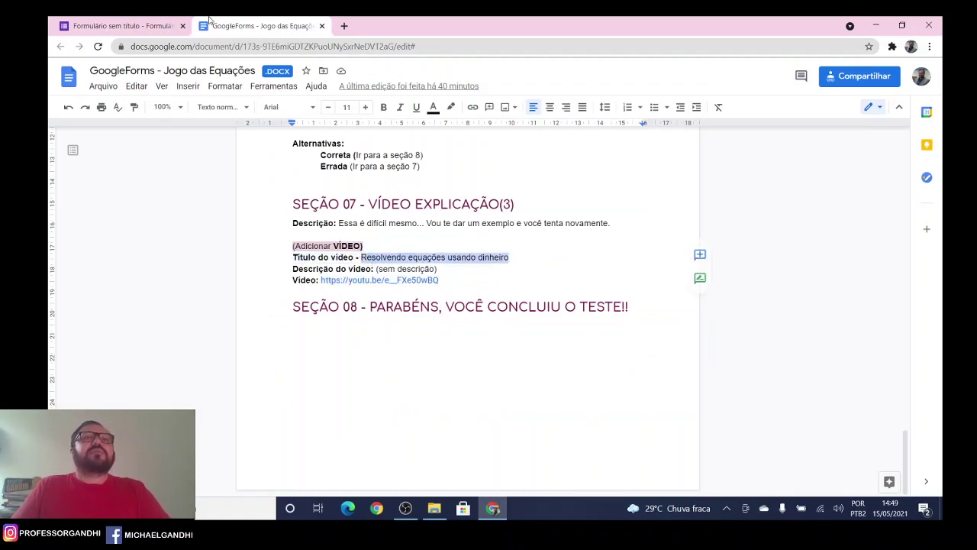
pyautogui.click(145, 26)
pyautogui.hotkey('ctrl', 'v')
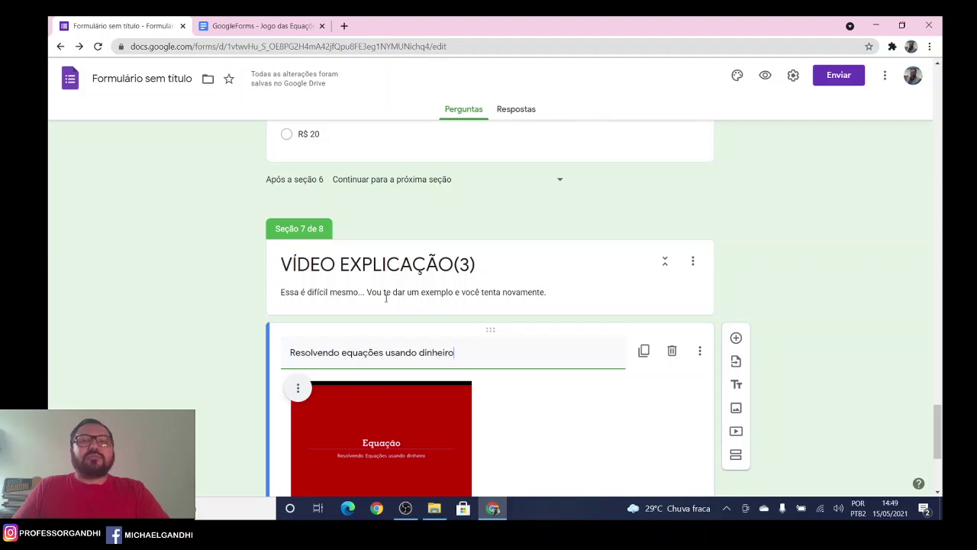
pyautogui.scroll(-3, 388, 293)
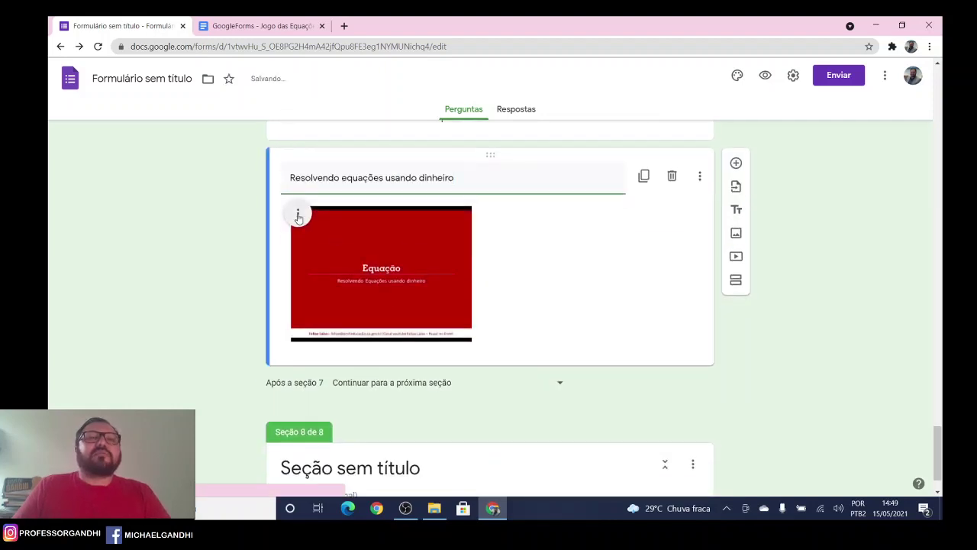
pyautogui.click(298, 213)
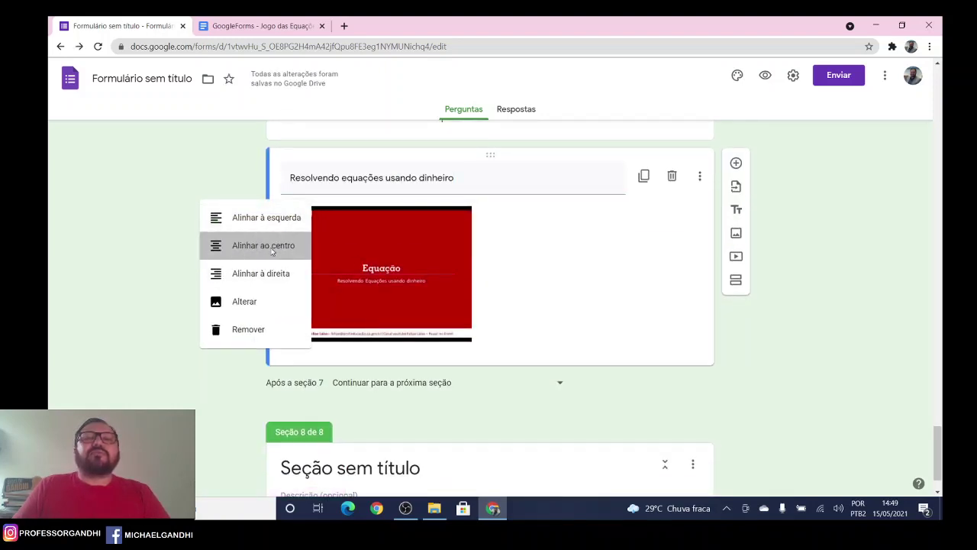
pyautogui.click(271, 250)
# Set section 7 to continue to section 6 (PERGUNTA 03).
pyautogui.scroll(-1, 236, 294)
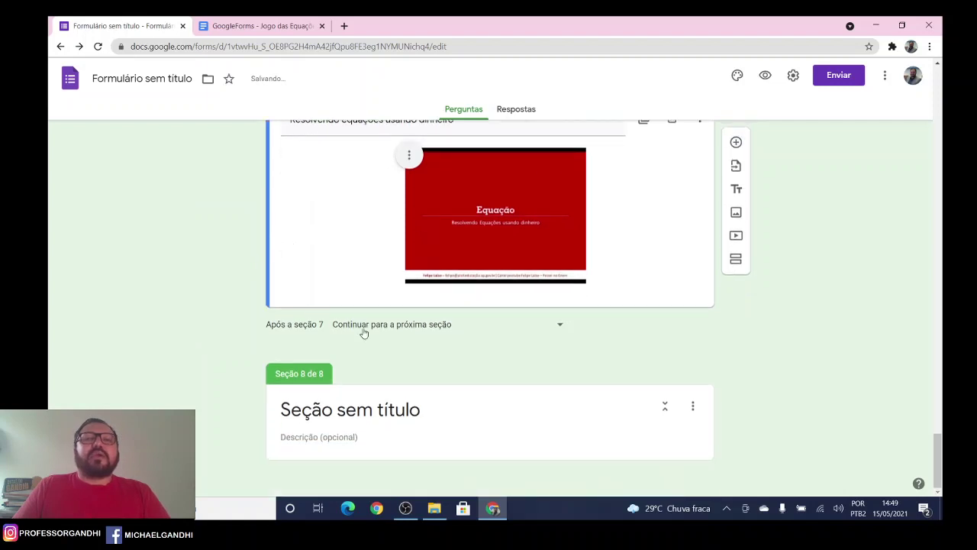
pyautogui.click(543, 331)
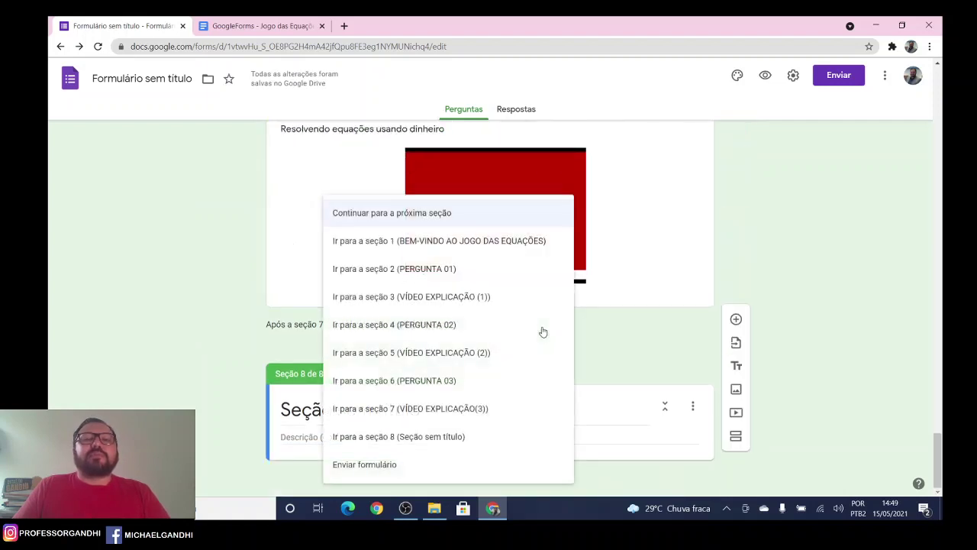
pyautogui.click(447, 381)
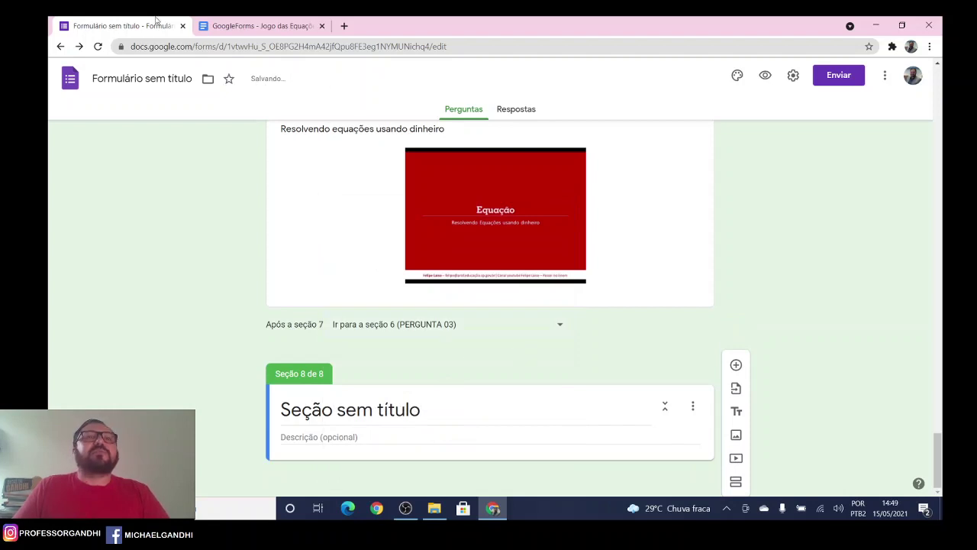
# Title section 8 "PARABÉNS, VOCÊ CONCLUIU O TESTE!!", copying the wording from the planning document.
pyautogui.click(237, 27)
pyautogui.click(353, 339)
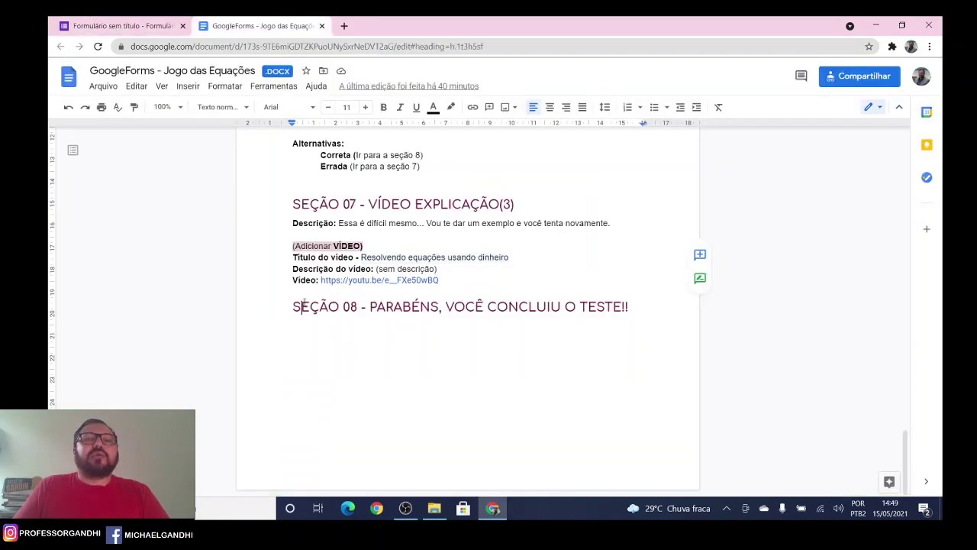
pyautogui.click(650, 306)
pyautogui.moveTo(649, 306); pyautogui.dragTo(372, 311)
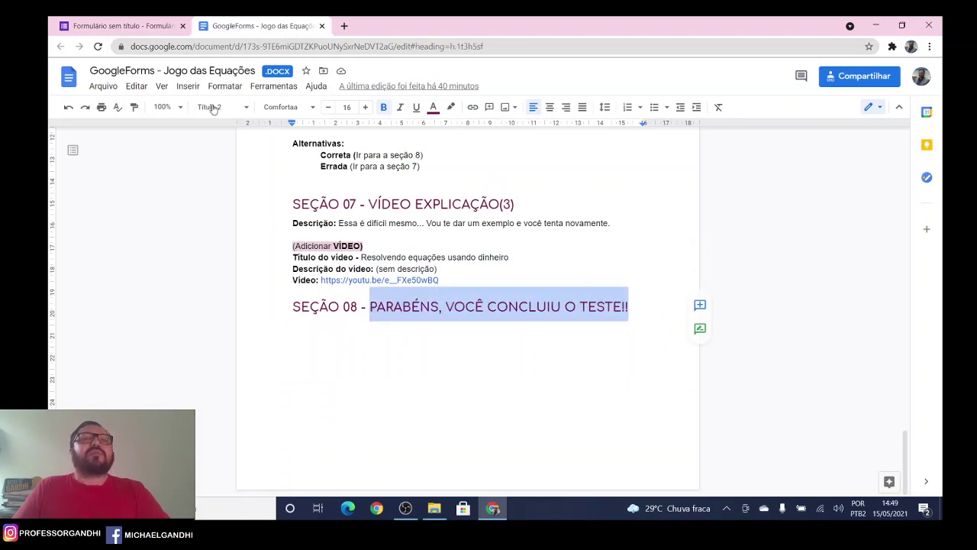
pyautogui.click(161, 31)
pyautogui.click(436, 414)
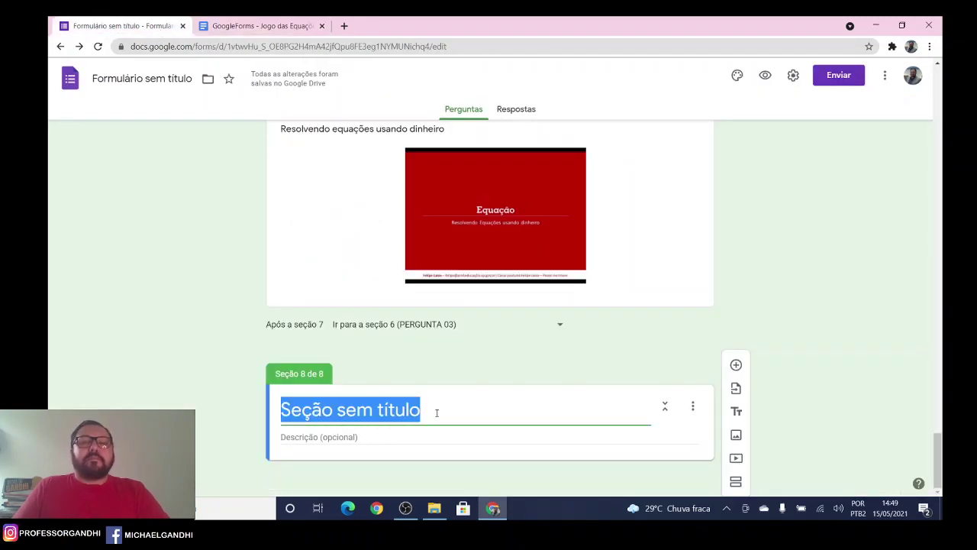
pyautogui.hotkey('ctrl', 'v')
pyautogui.click(803, 357)
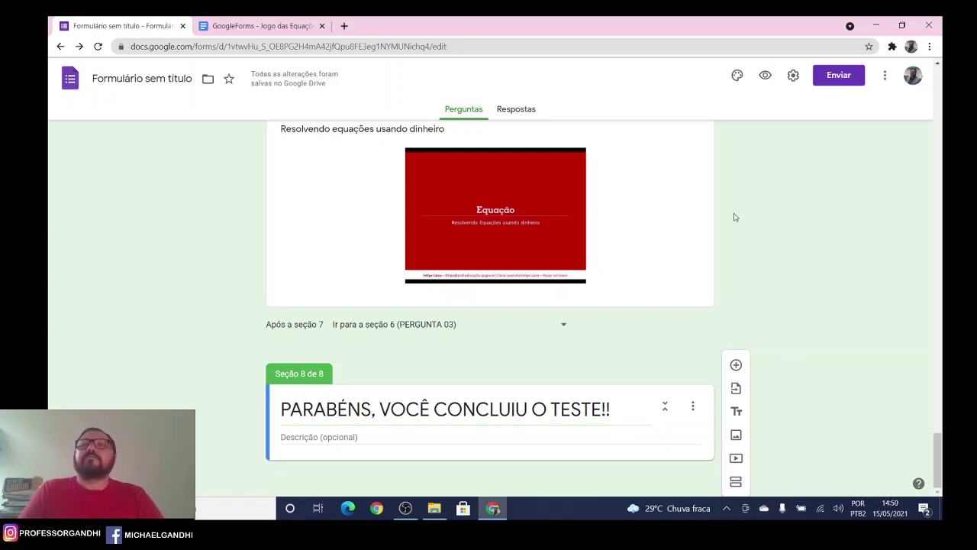
# Preview the form, fill in the respondent's name, answer "sim" to knowing the value of X, and continue.
pyautogui.click(765, 75)
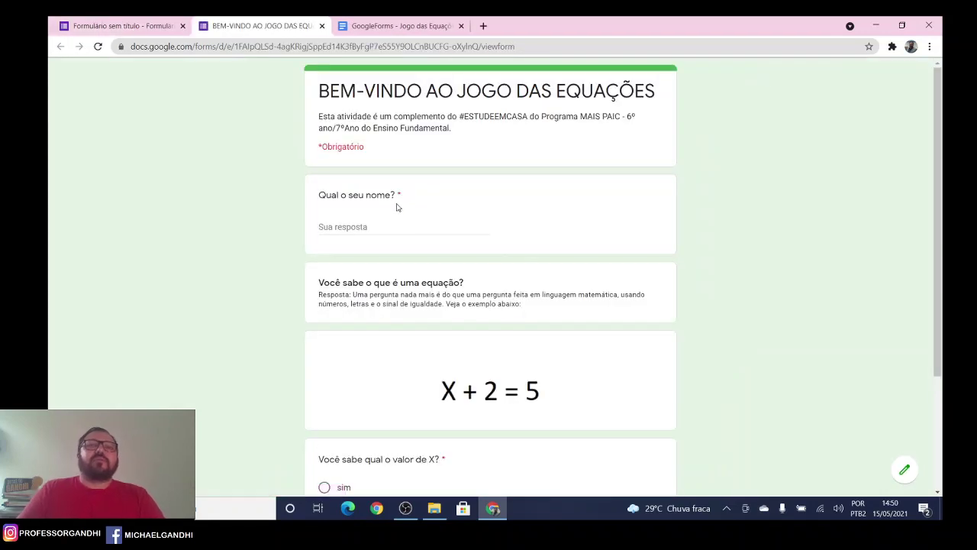
pyautogui.click(397, 219)
pyautogui.write('MIC')
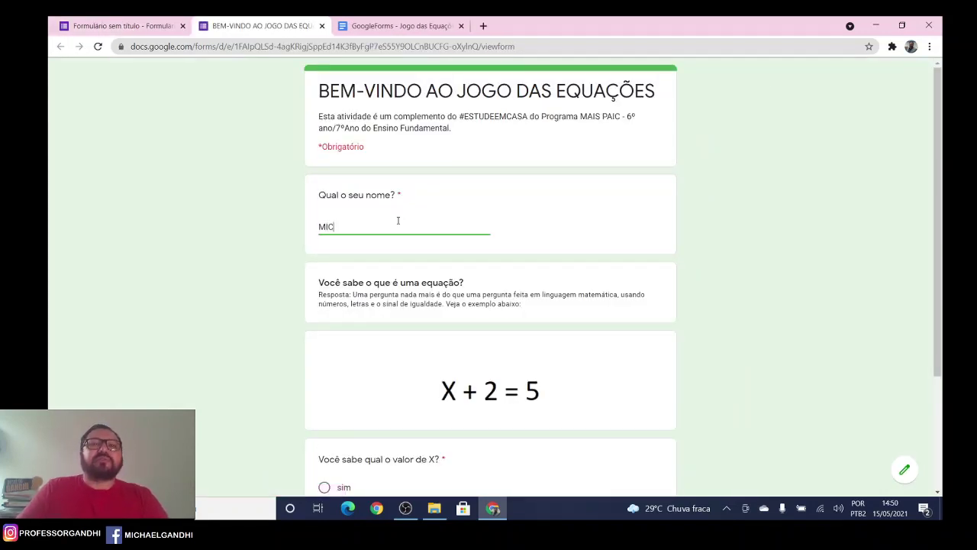
pyautogui.scroll(-3, 391, 293)
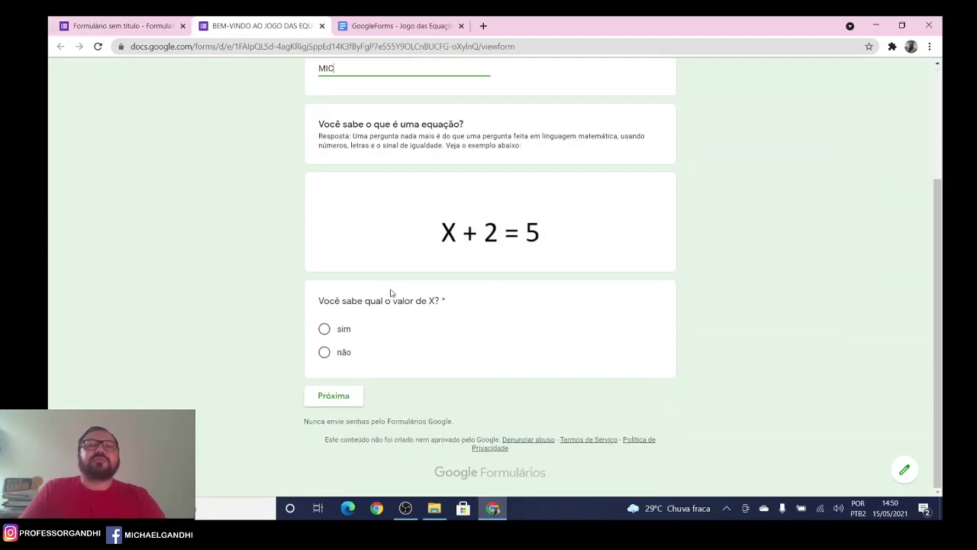
pyautogui.click(324, 329)
pyautogui.click(352, 405)
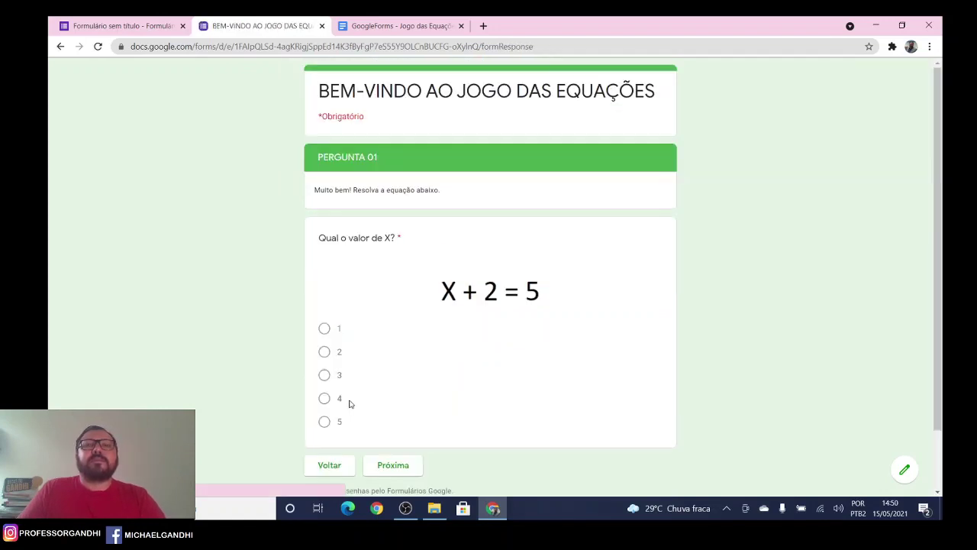
# Answer PERGUNTA 01 with 3 and PERGUNTA 02 with the correct chocolate bar weight, continuing after each.
pyautogui.click(324, 375)
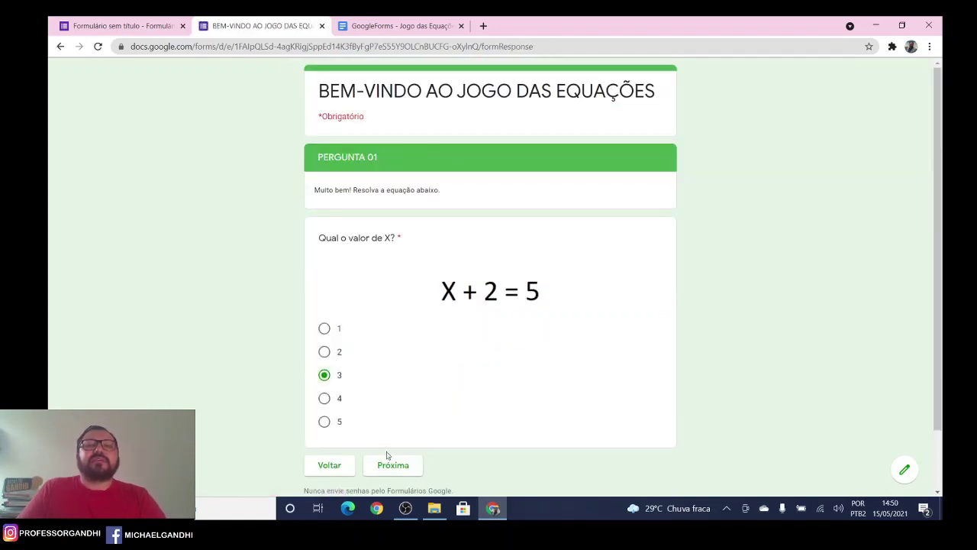
pyautogui.click(391, 466)
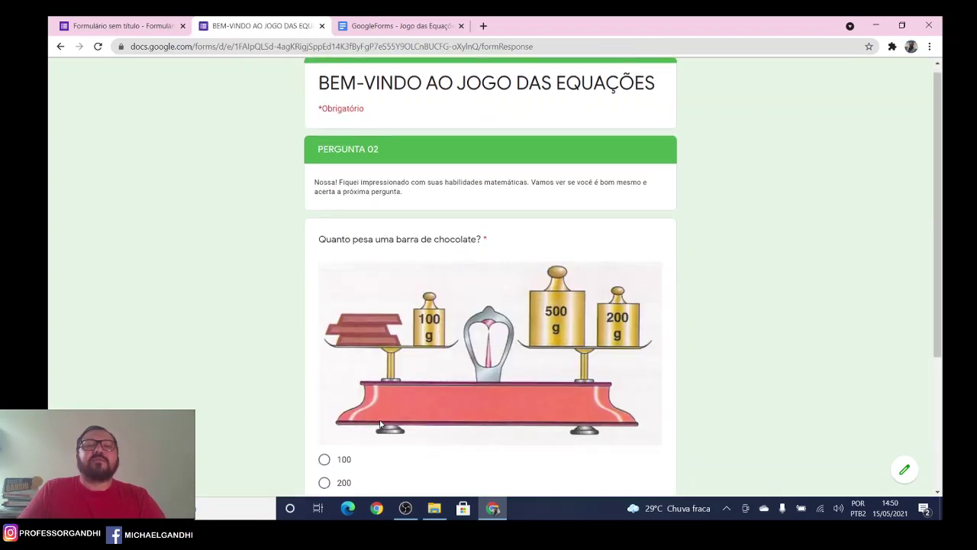
pyautogui.scroll(-3, 324, 316)
pyautogui.click(324, 316)
pyautogui.click(391, 431)
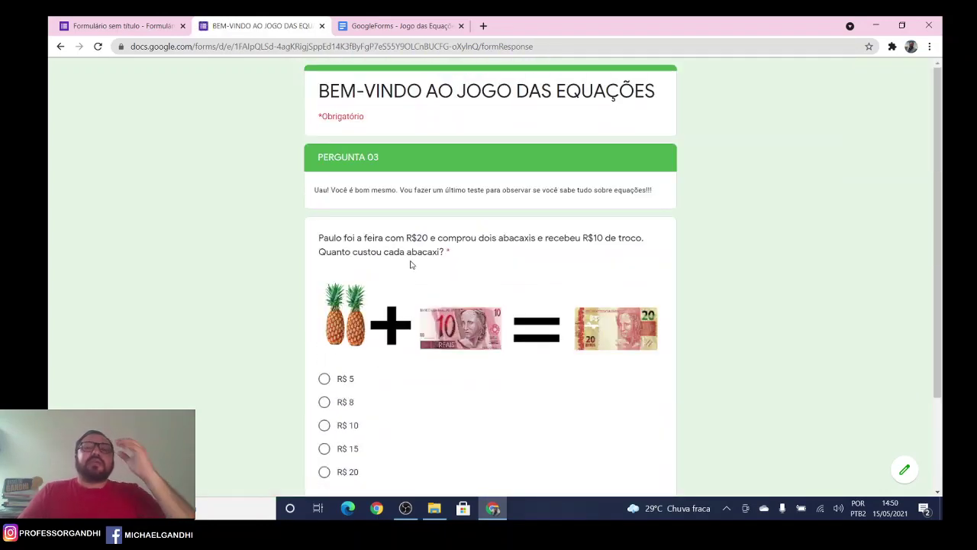
# Answer the pineapple question in PERGUNTA 03 with R$ 5 and continue to the closing section.
pyautogui.scroll(-3, 419, 262)
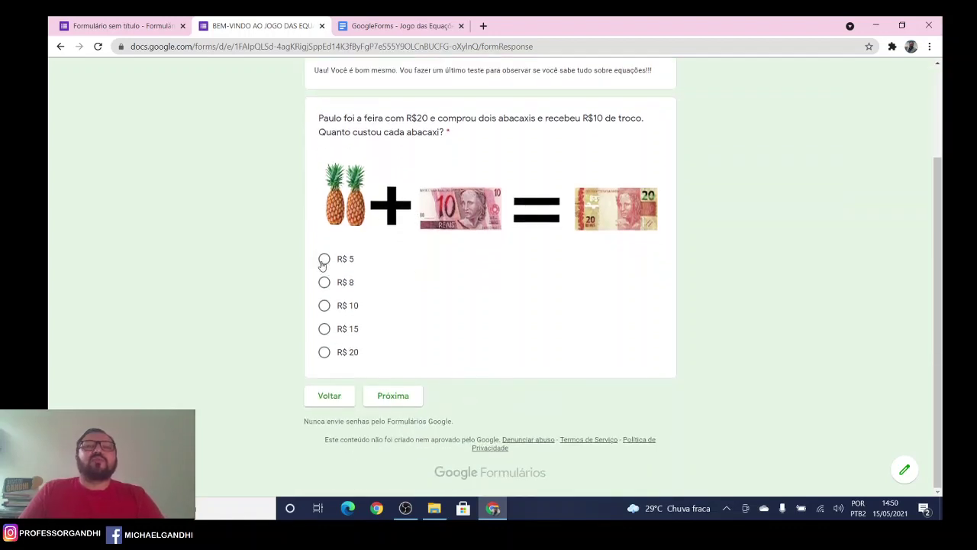
pyautogui.click(324, 259)
pyautogui.click(394, 395)
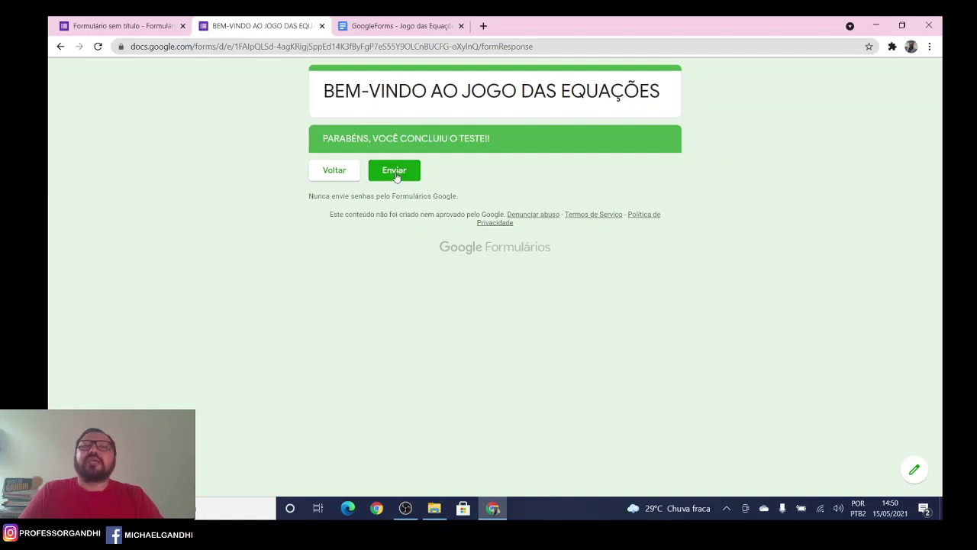
# Return to PERGUNTA 03, answer it with R$ 8, and continue through the explanation video section to test the wrong-answer branch.
pyautogui.click(344, 175)
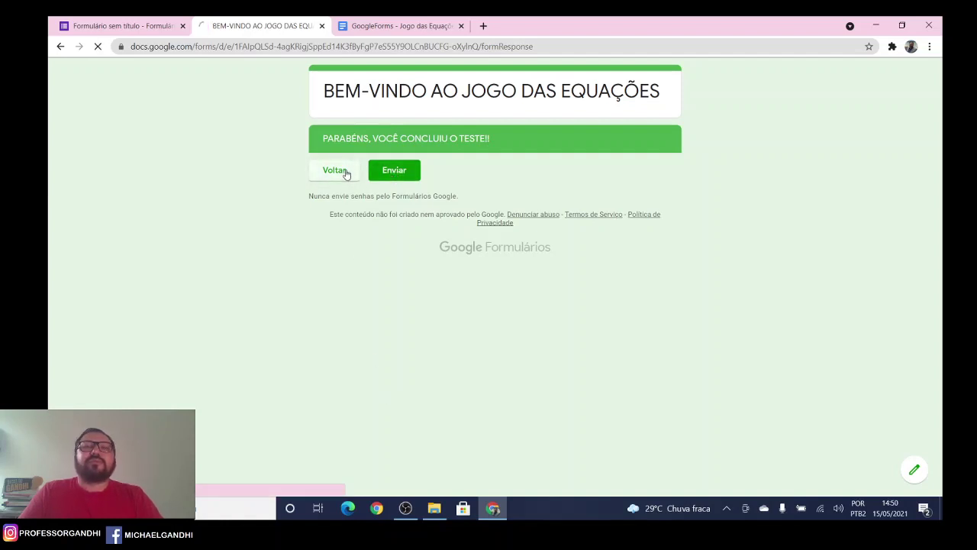
pyautogui.click(325, 402)
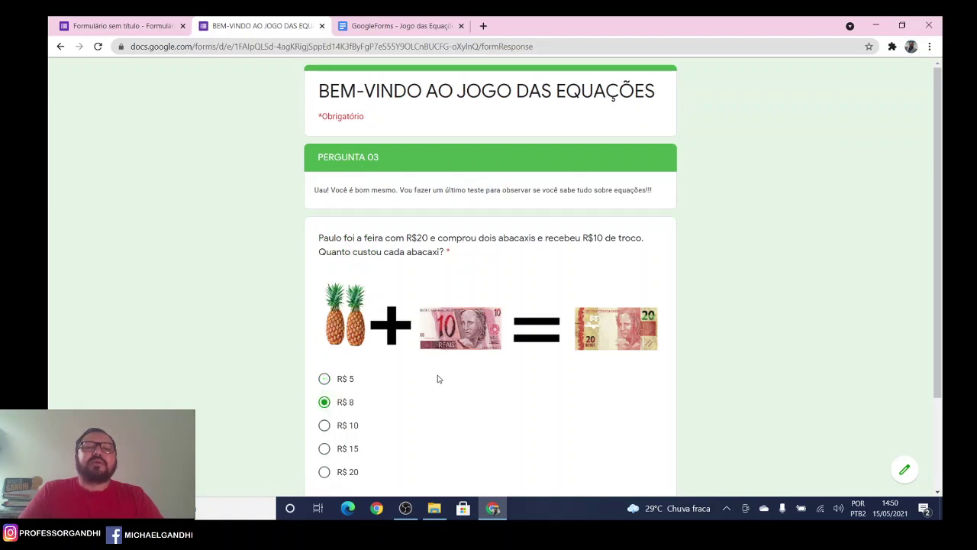
pyautogui.scroll(-2, 431, 379)
pyautogui.click(398, 397)
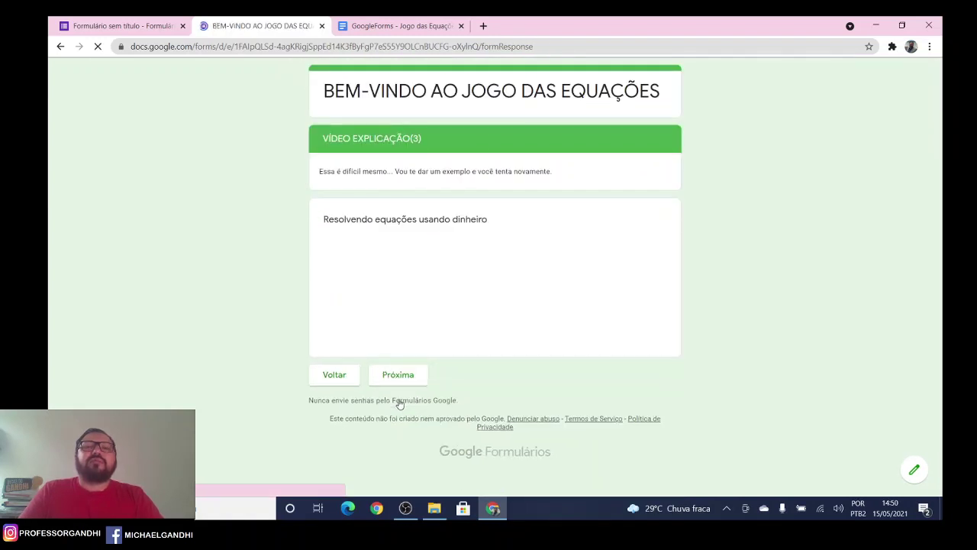
pyautogui.click(405, 382)
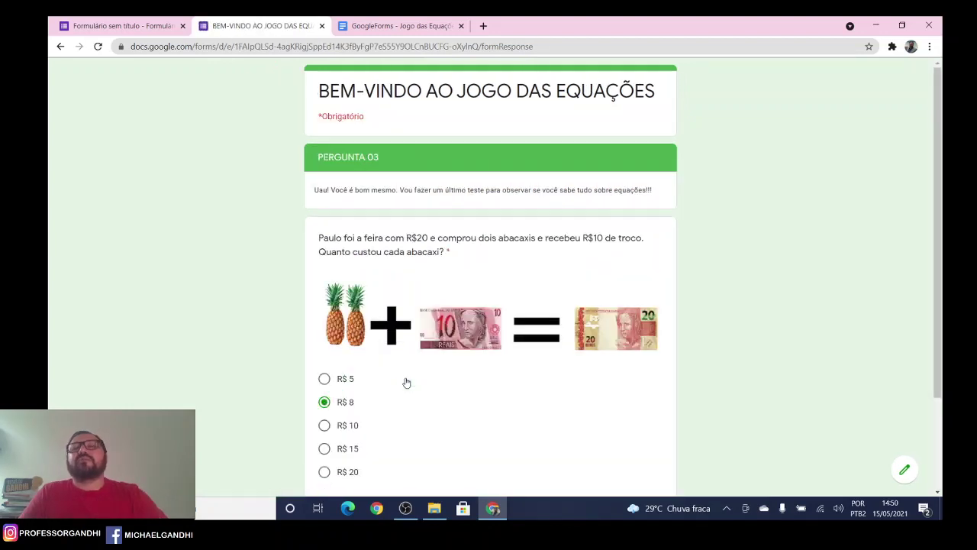
pyautogui.scroll(-3, 406, 382)
pyautogui.scroll(2, 403, 379)
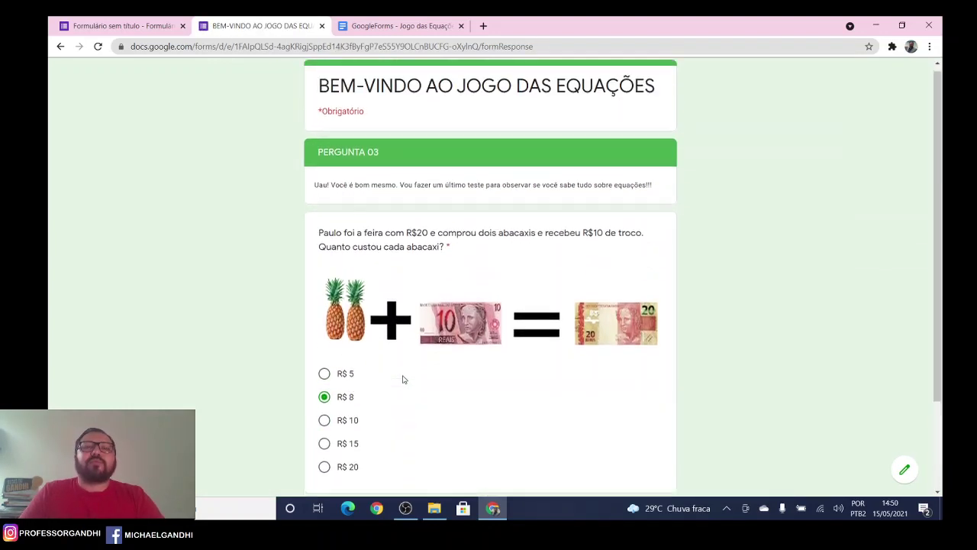
pyautogui.scroll(-3, 402, 379)
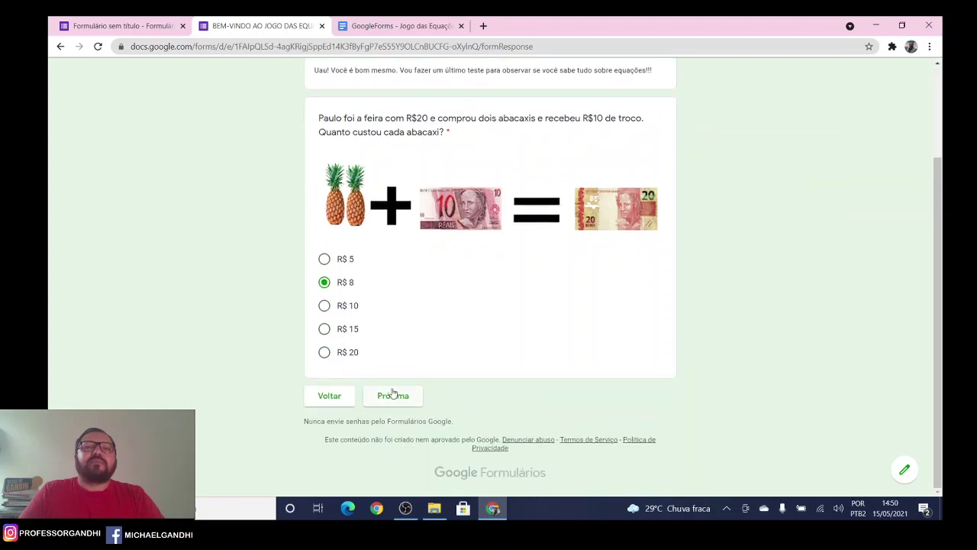
pyautogui.scroll(3, 389, 393)
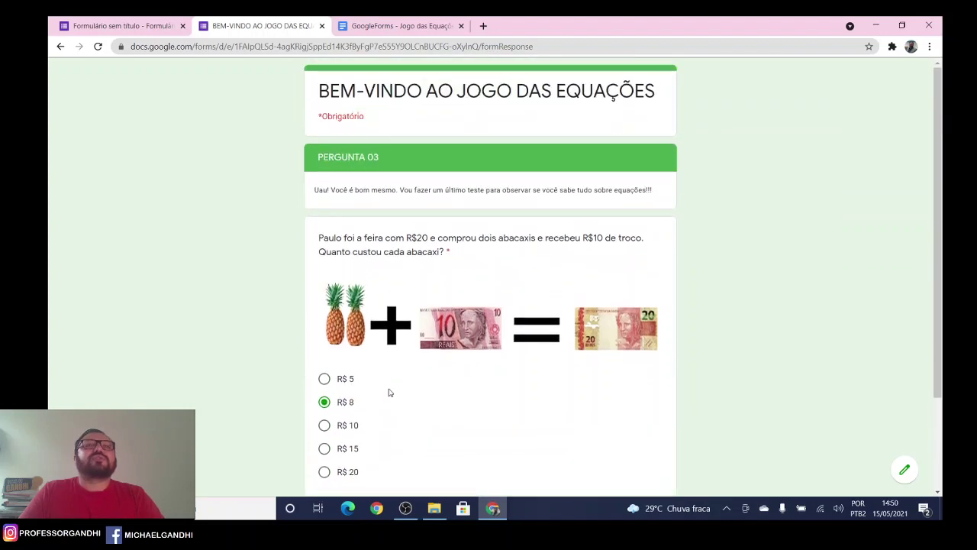
pyautogui.scroll(-3, 388, 393)
# Close the form preview, abandoning the unsent response, and return to section 1 in the form editor.
pyautogui.click(322, 26)
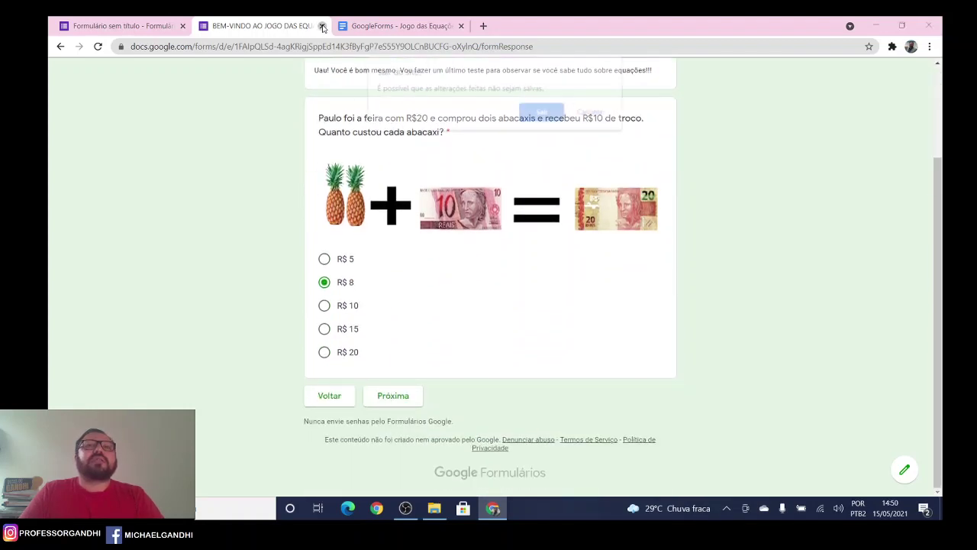
pyautogui.click(543, 112)
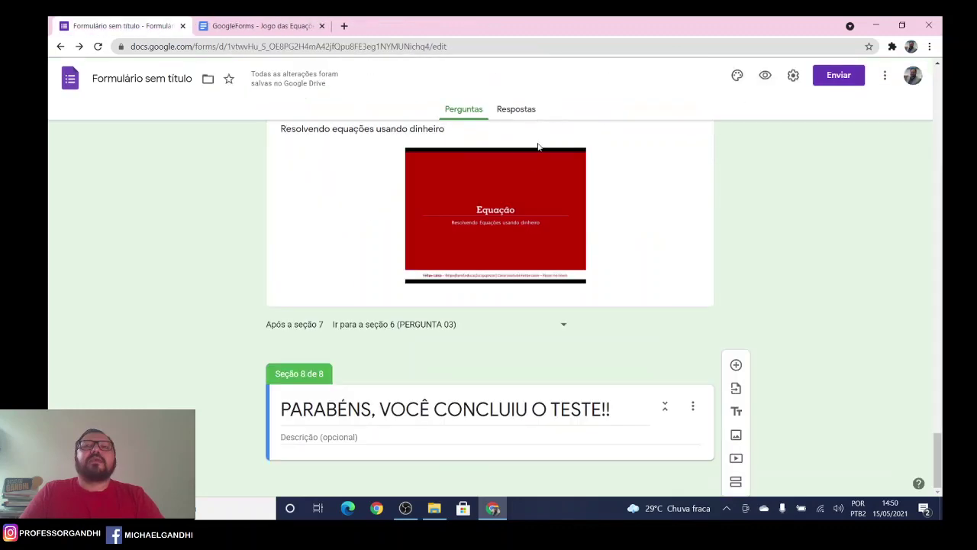
pyautogui.scroll(20, 765, 207)
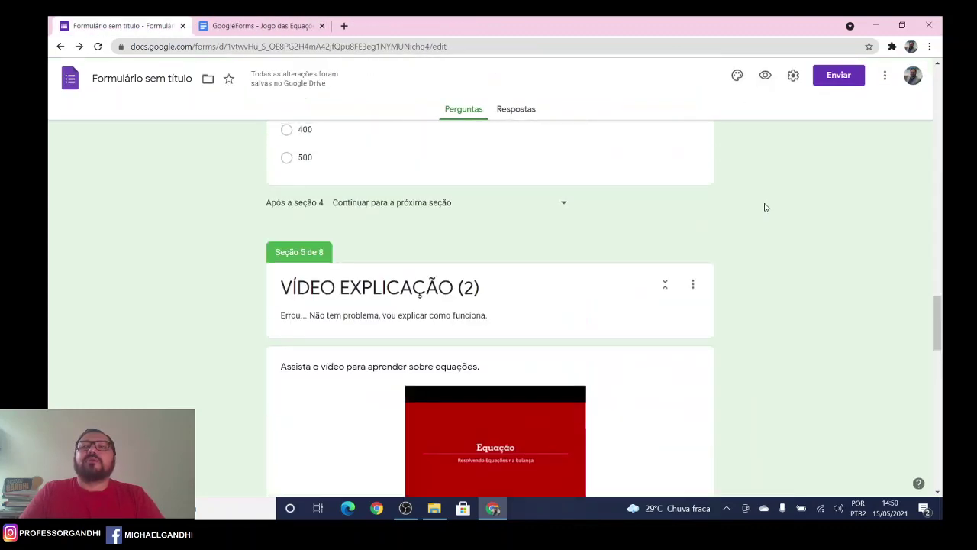
pyautogui.scroll(20, 764, 206)
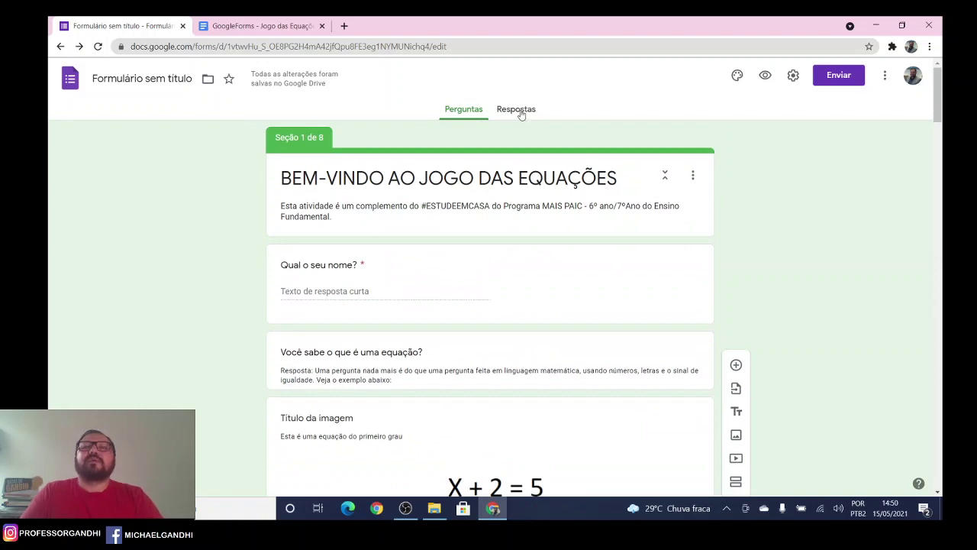
# In the form's presentation settings, disable "Mostrar link para enviar outra resposta".
pyautogui.click(793, 76)
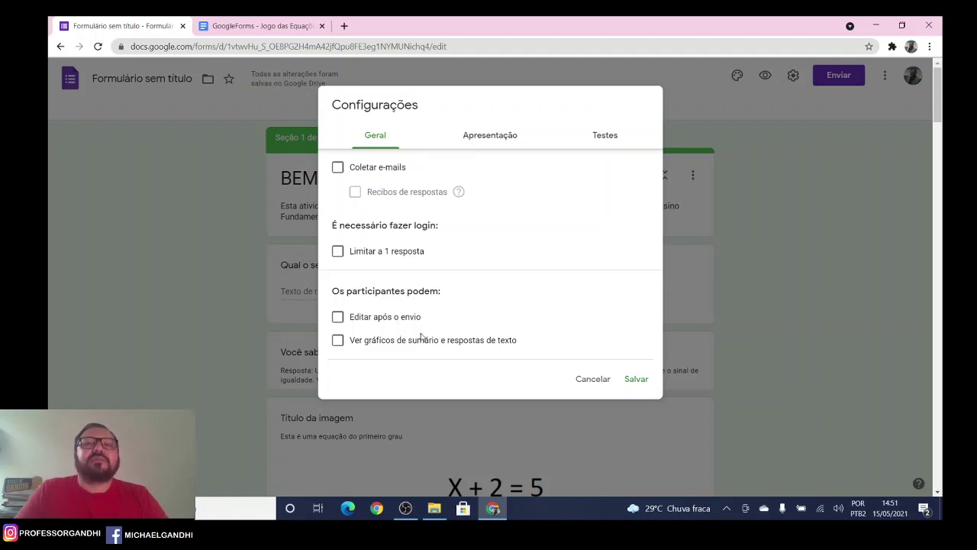
pyautogui.click(501, 135)
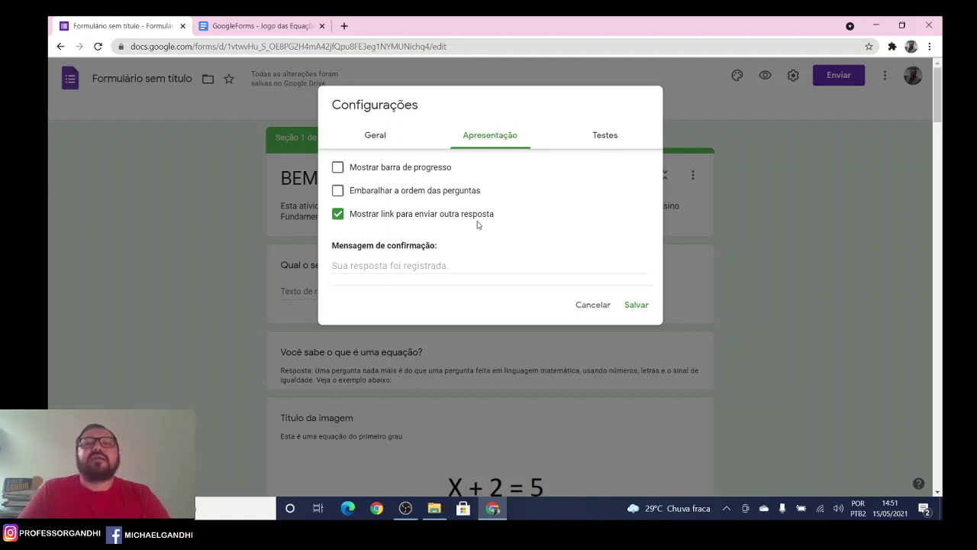
pyautogui.click(338, 215)
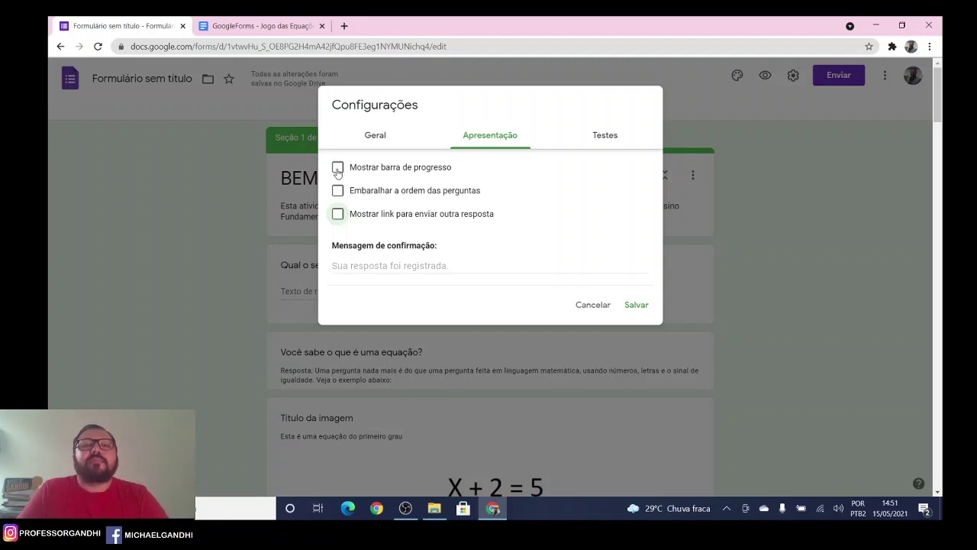
# Set the confirmation message to "Sua resposta foi registrada", check the quiz and general settings, and save the form settings.
pyautogui.click(403, 265)
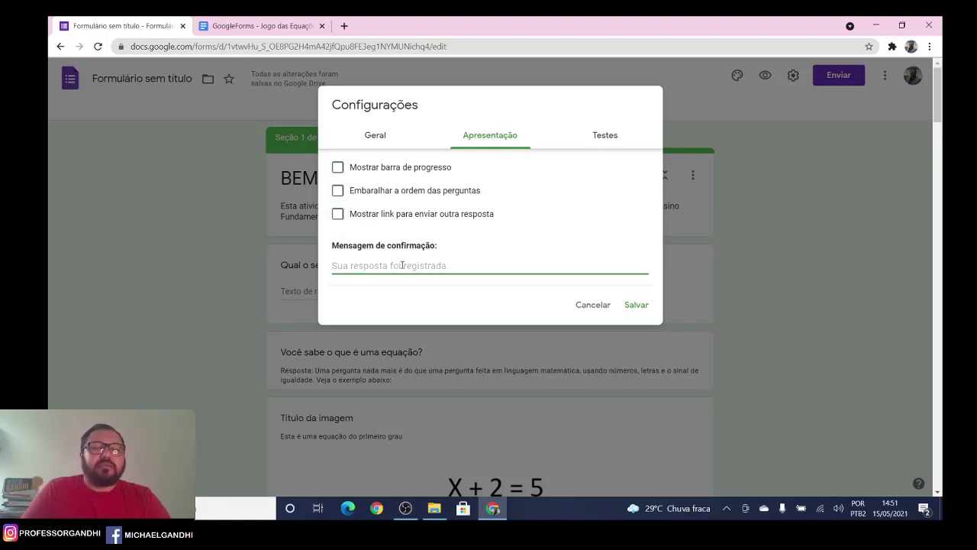
pyautogui.write('Sua')
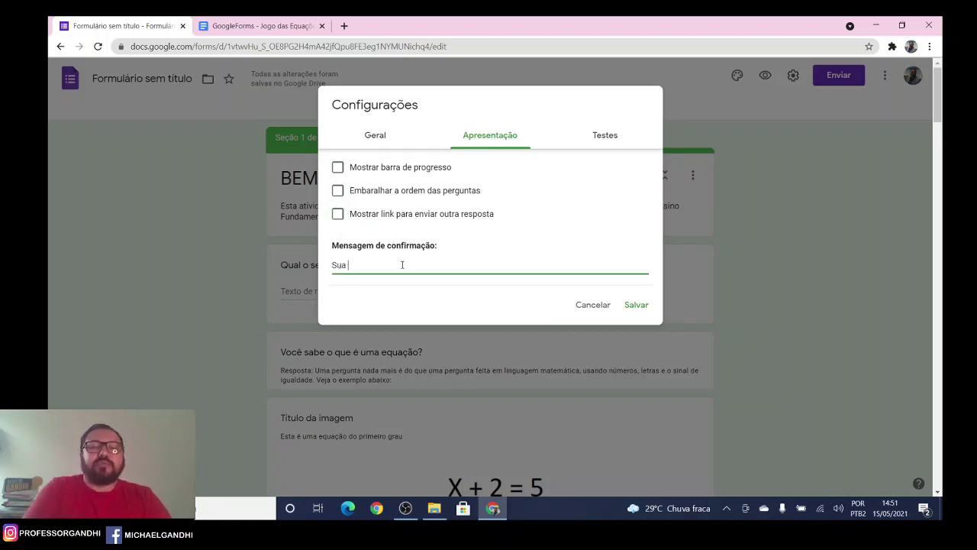
pyautogui.write(' respsta ')
pyautogui.write('a foi')
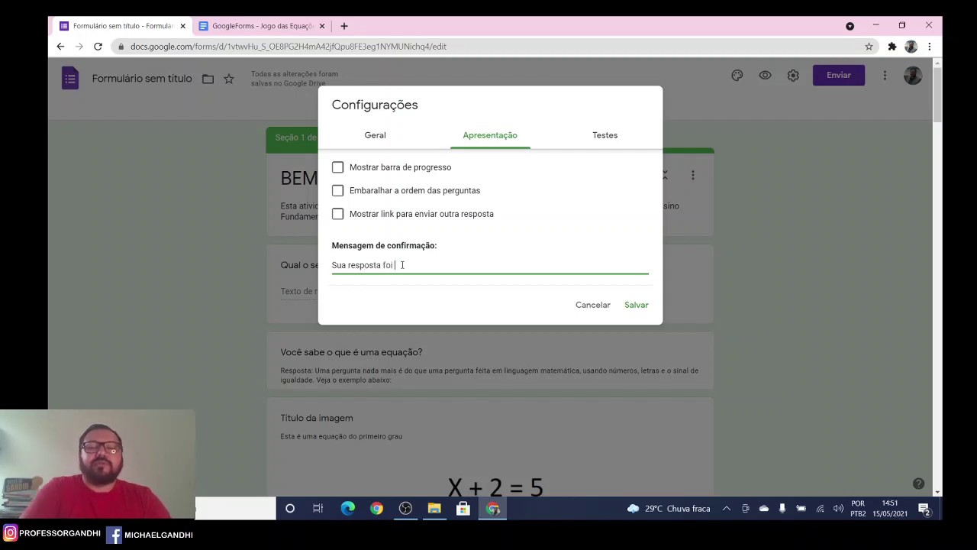
pyautogui.write(' registrada')
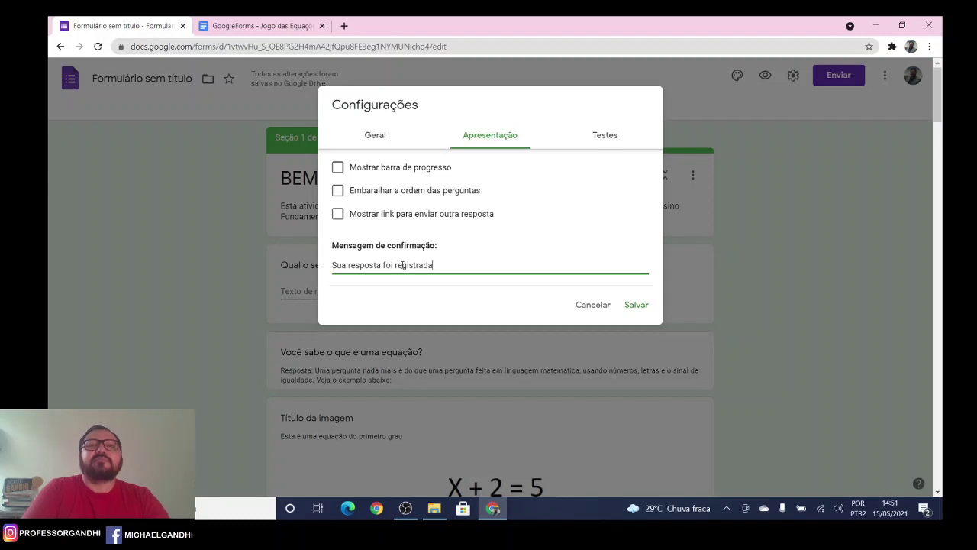
pyautogui.click(603, 137)
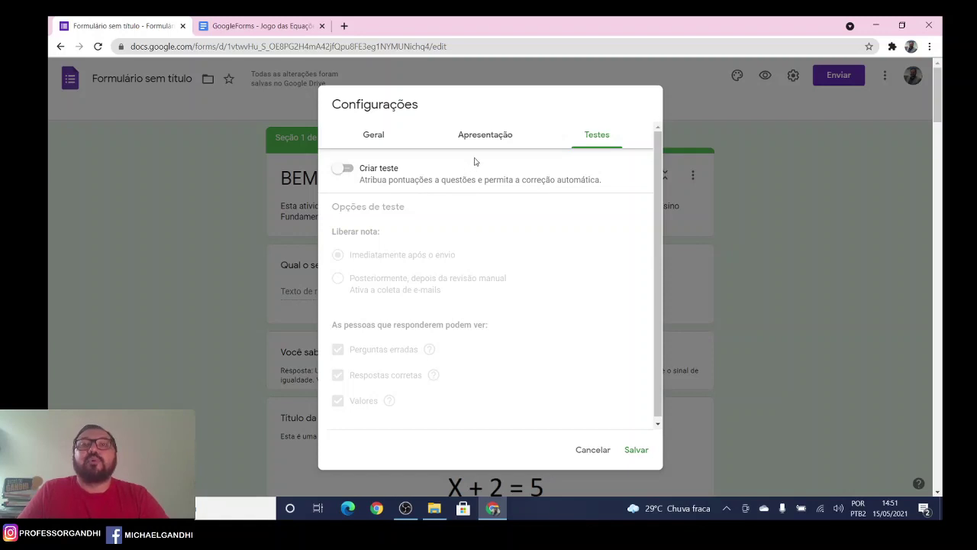
pyautogui.click(494, 136)
pyautogui.click(385, 141)
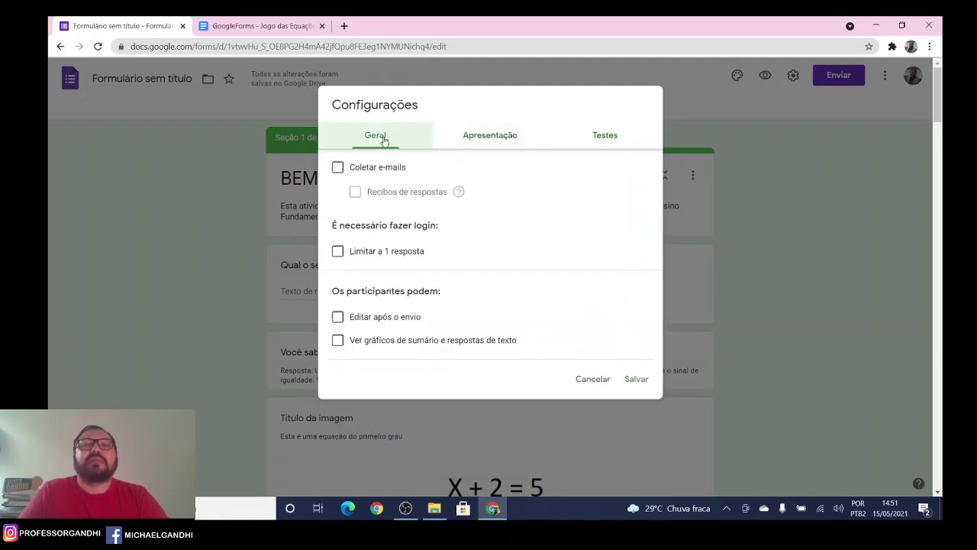
pyautogui.click(634, 379)
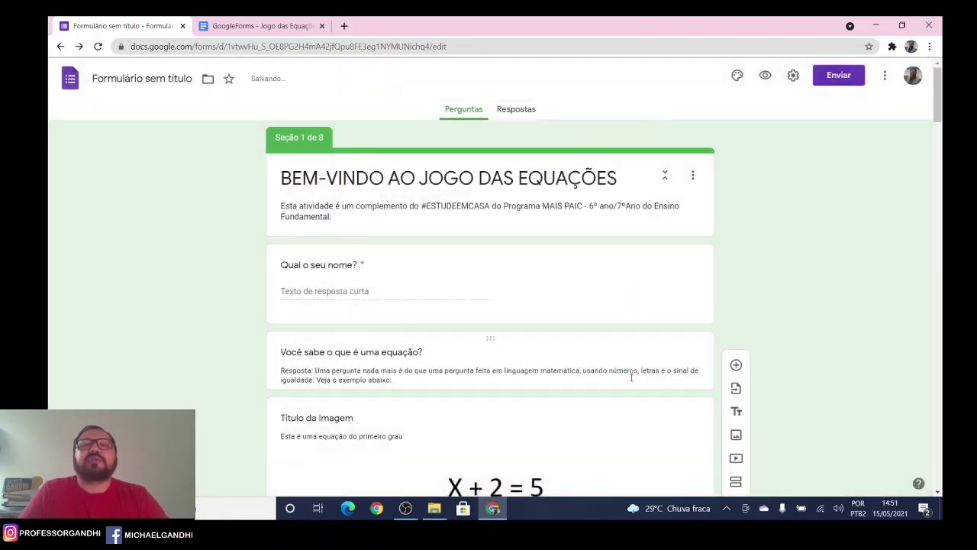
# Review the form's additional actions and its email and link sending options, including the short URL, and close without sending.
pyautogui.click(886, 75)
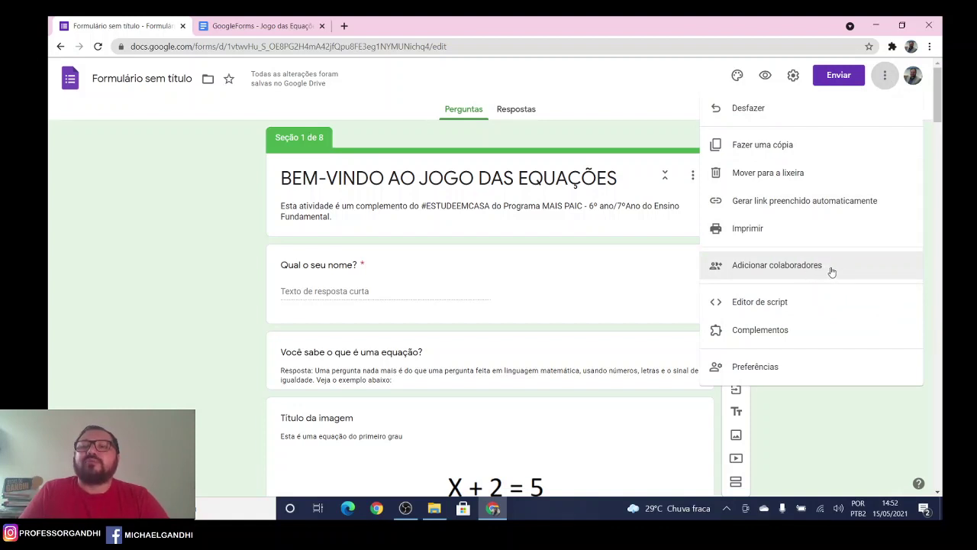
pyautogui.click(875, 76)
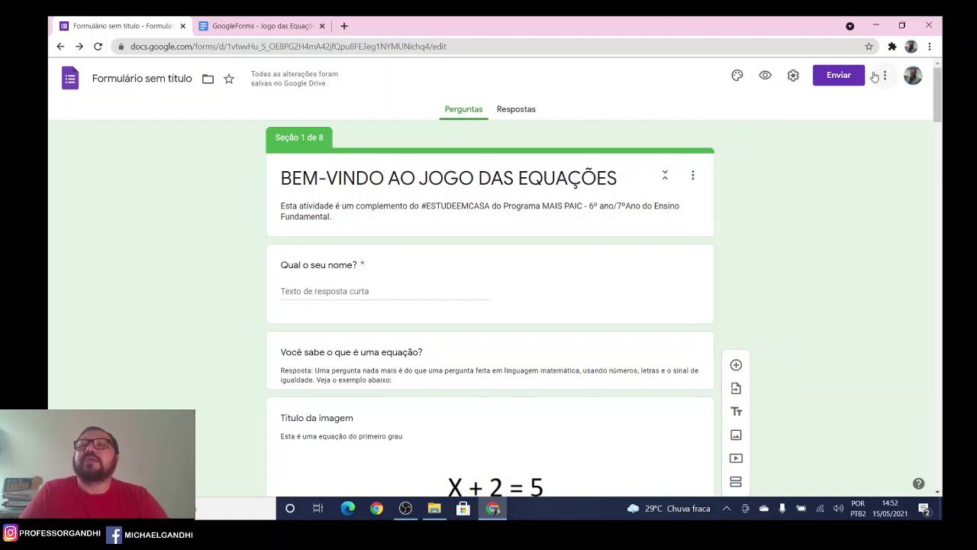
pyautogui.click(838, 76)
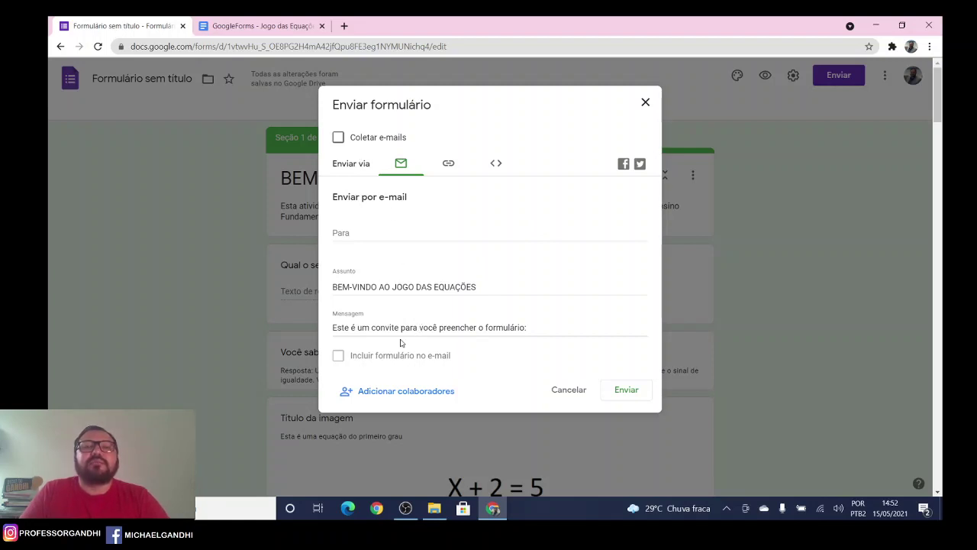
pyautogui.click(449, 163)
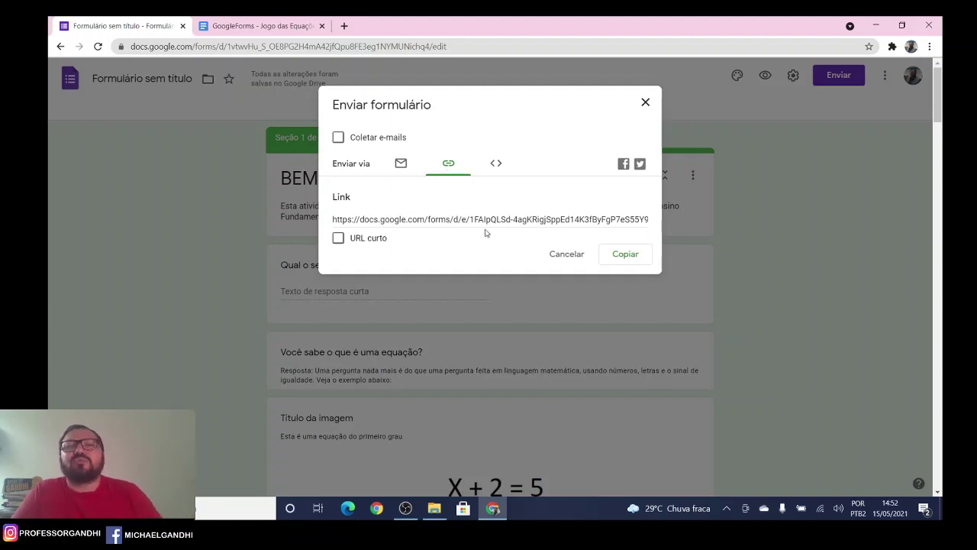
pyautogui.click(338, 238)
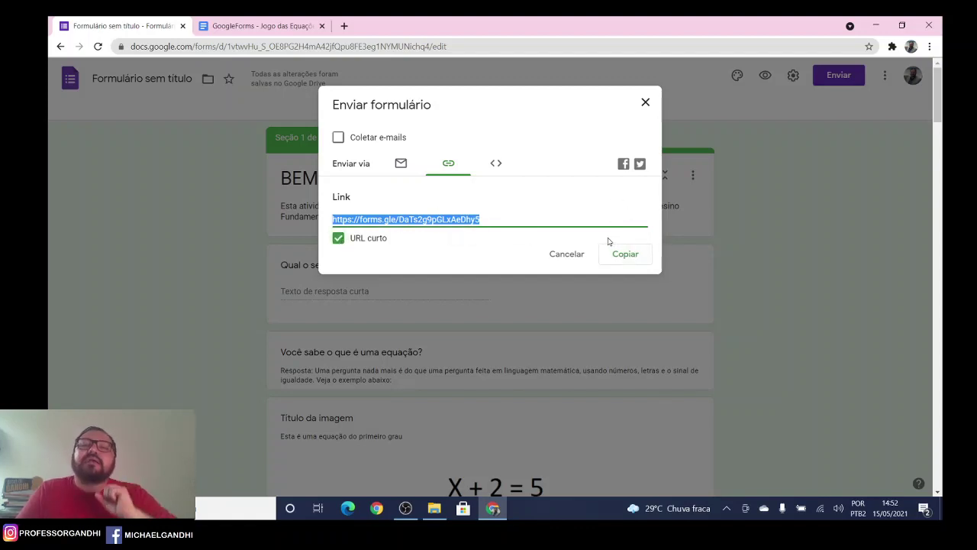
pyautogui.click(573, 255)
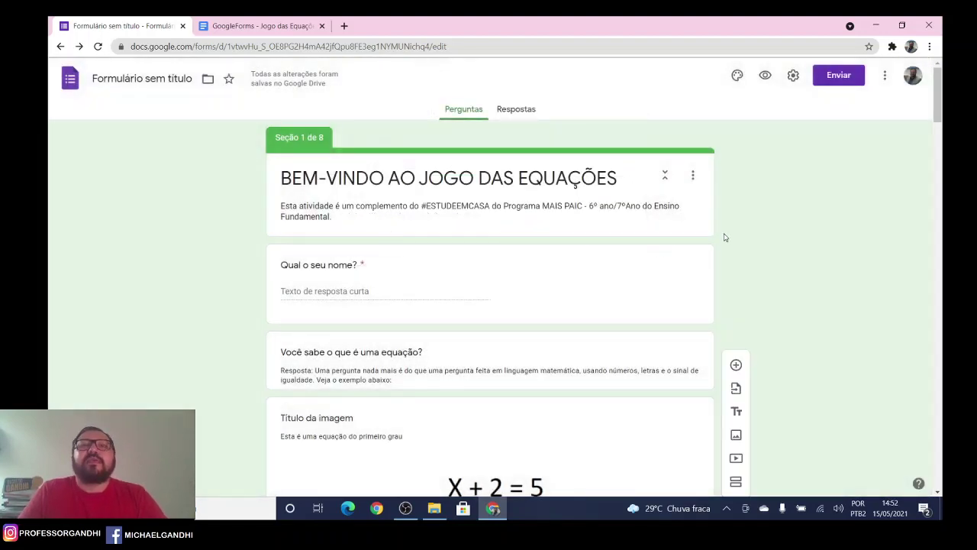
pyautogui.scroll(-2, 725, 237)
pyautogui.scroll(2, 726, 237)
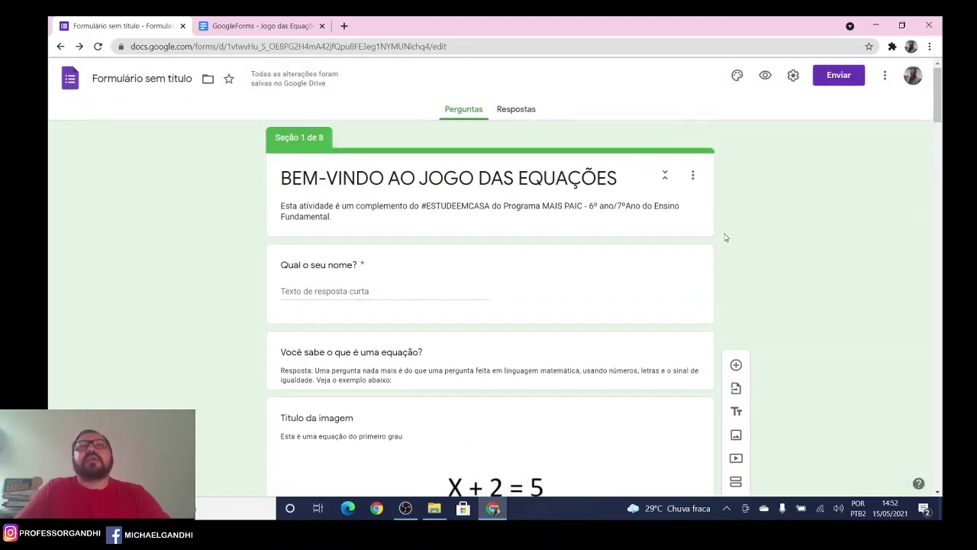